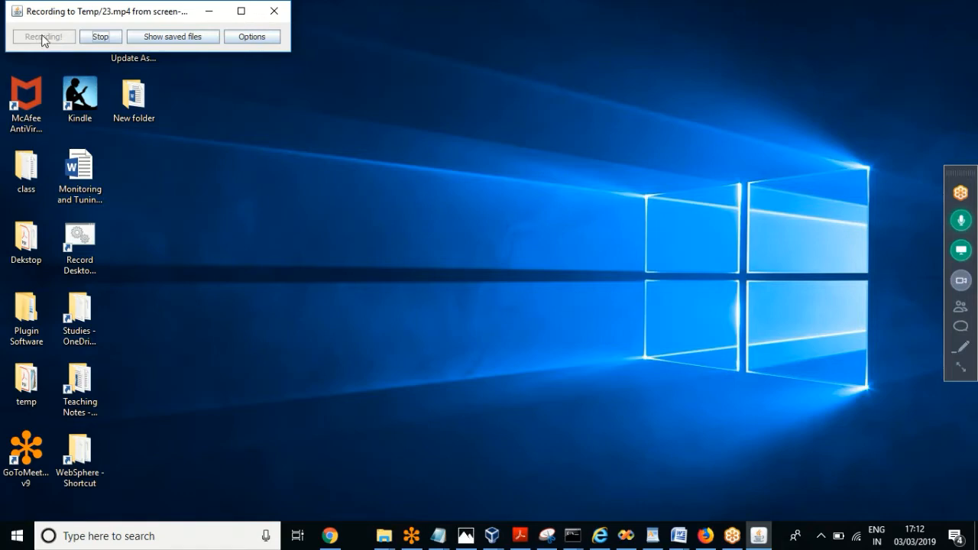
Step: Bring Chrome forward and open a new blank tab
{"action": "left_click", "coordinate": [208, 12]}
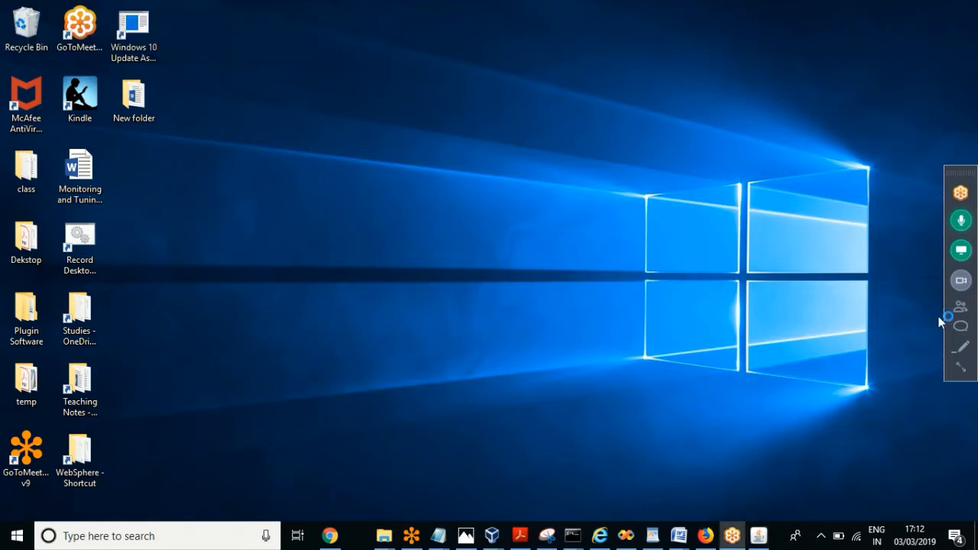
{"action": "left_click", "coordinate": [966, 369]}
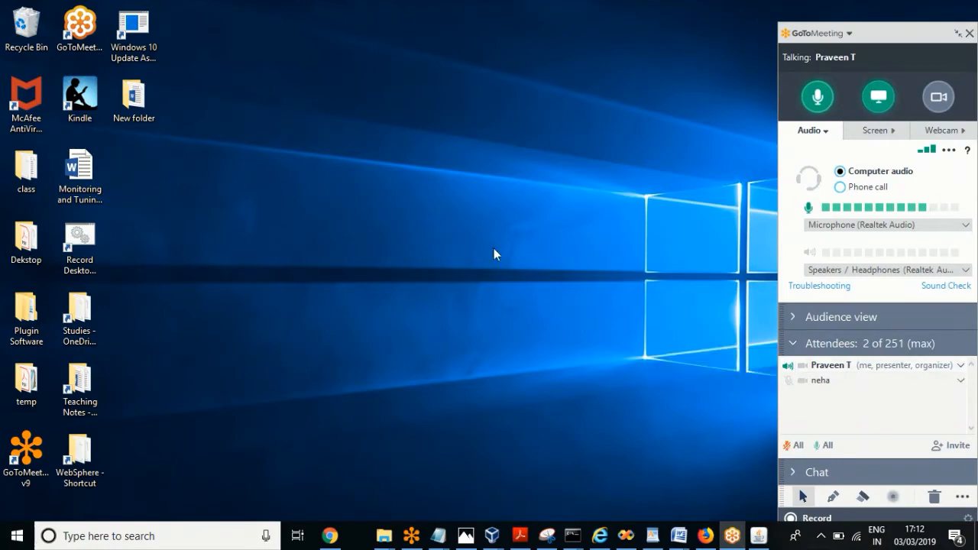
{"action": "left_click", "coordinate": [497, 293]}
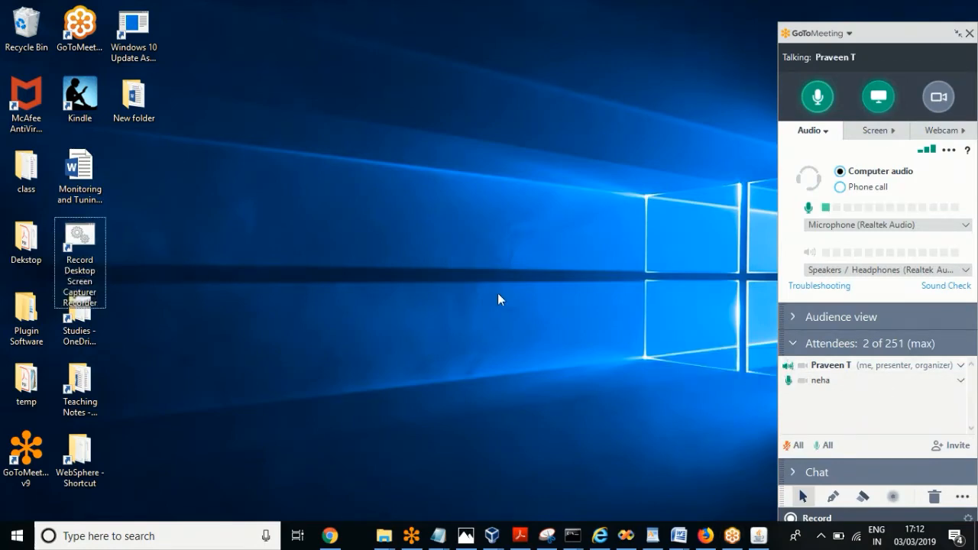
{"action": "left_click", "coordinate": [329, 535]}
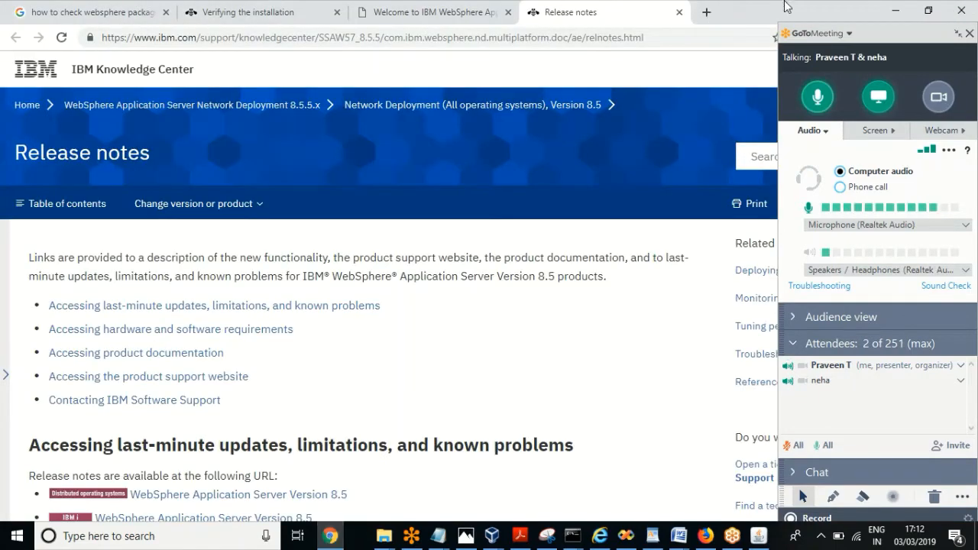
{"action": "left_click", "coordinate": [706, 11]}
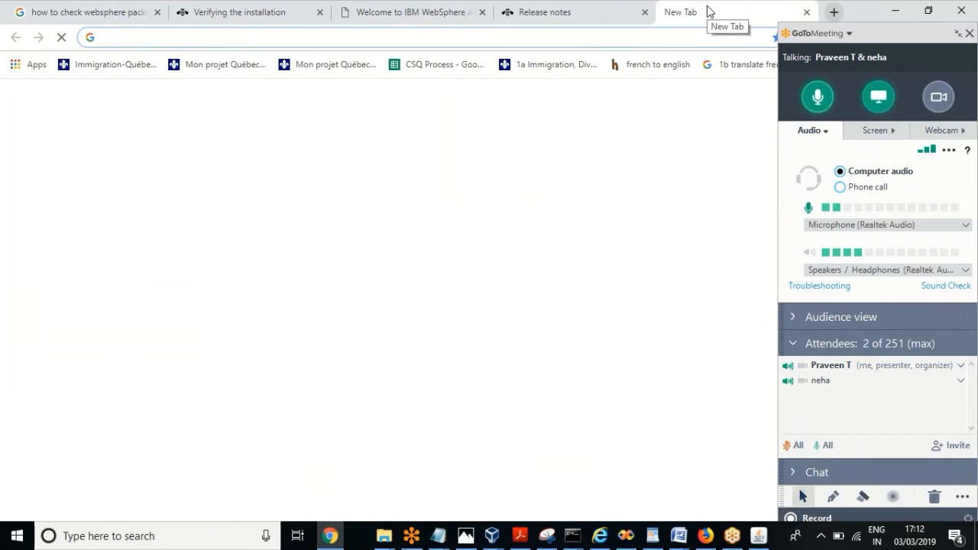
{"action": "left_click", "coordinate": [958, 34]}
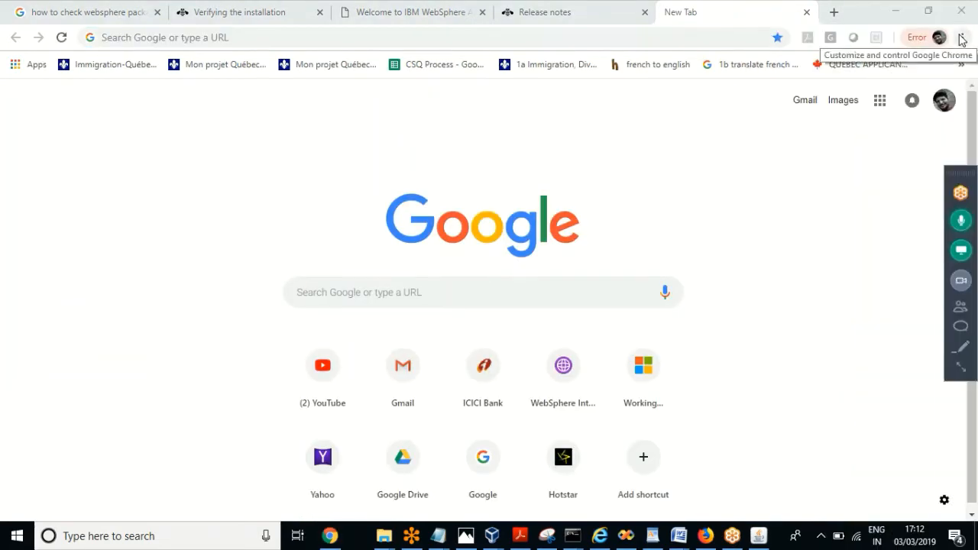
Step: Close the Release notes and Welcome to IBM WebSphere tabs
{"action": "left_click", "coordinate": [565, 11]}
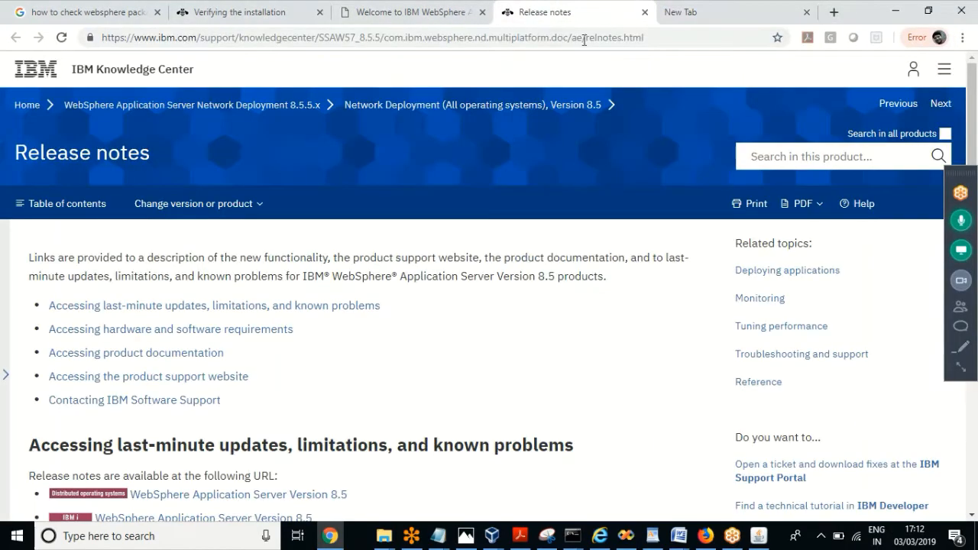
{"action": "left_click", "coordinate": [644, 12]}
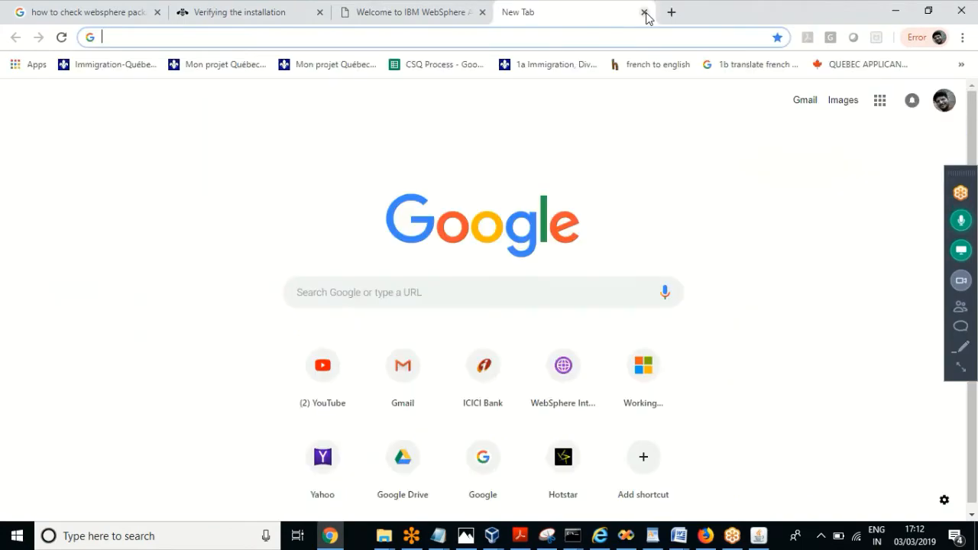
{"action": "left_click", "coordinate": [379, 13]}
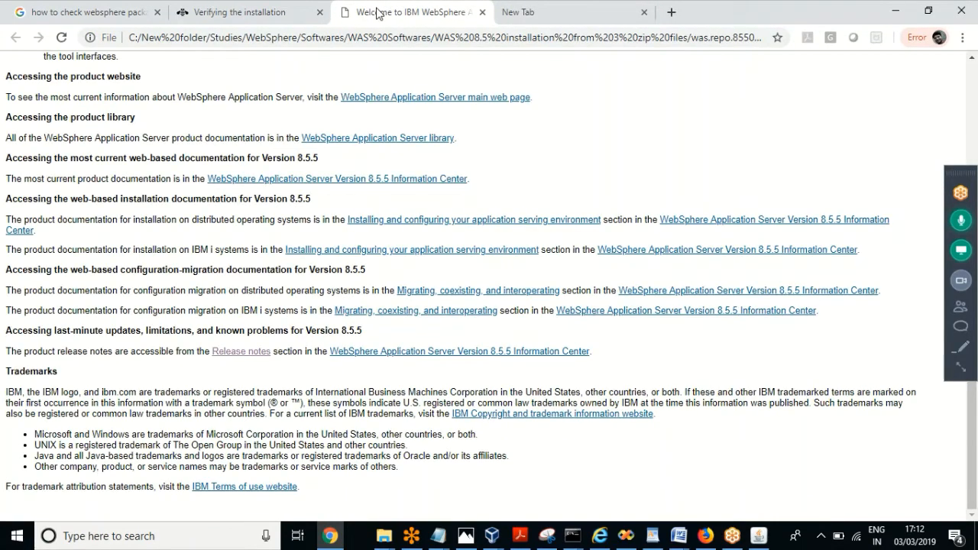
{"action": "left_click", "coordinate": [973, 79]}
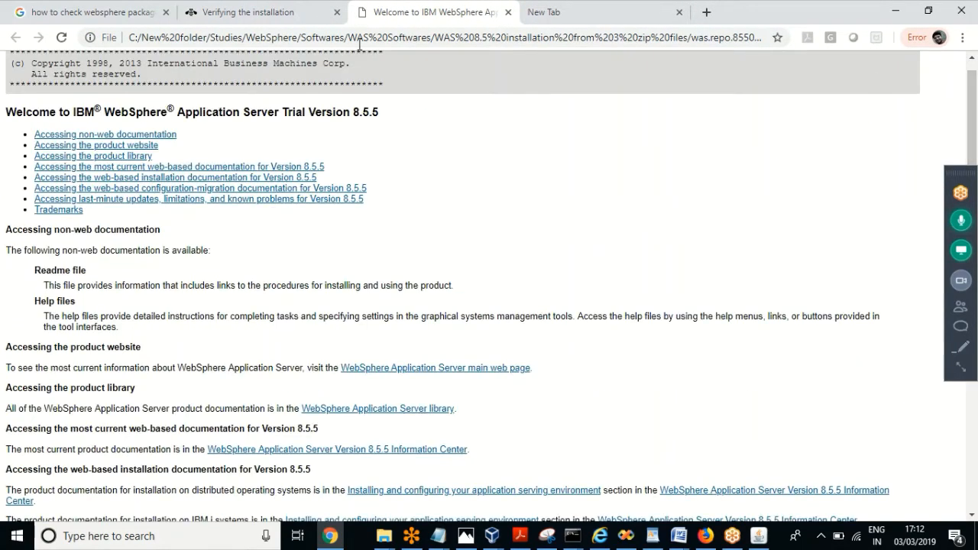
{"action": "left_click", "coordinate": [508, 13]}
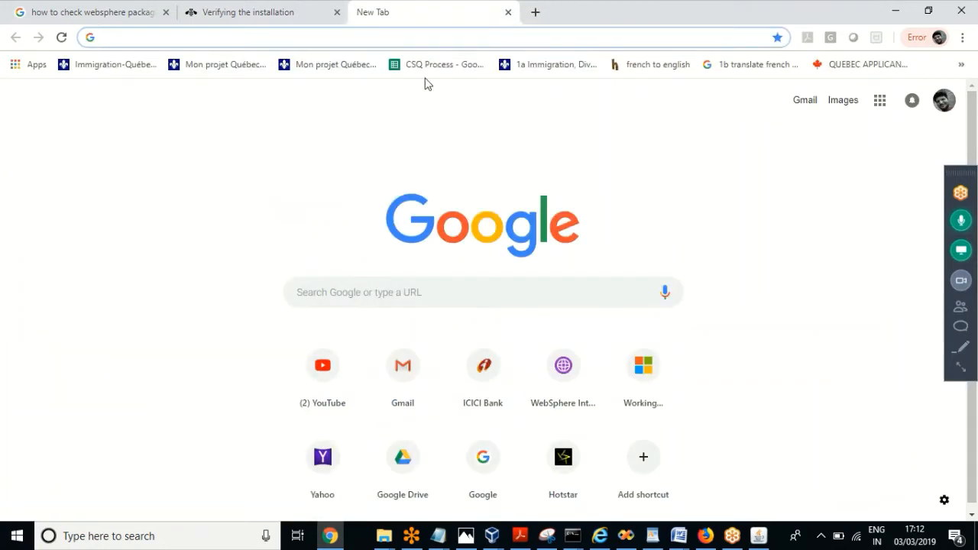
Step: Close the Verifying the installation and websphere search results tabs
{"action": "left_click", "coordinate": [249, 8]}
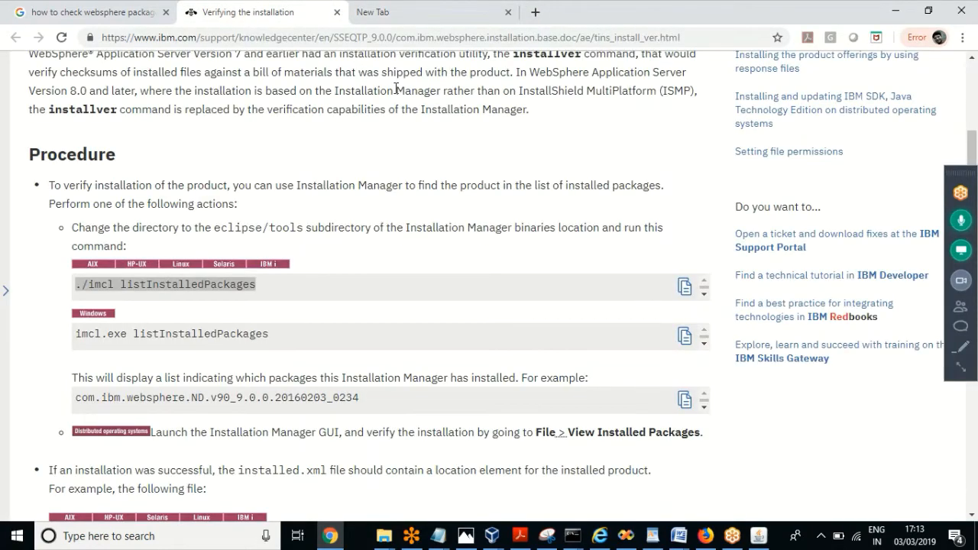
{"action": "left_click", "coordinate": [337, 12]}
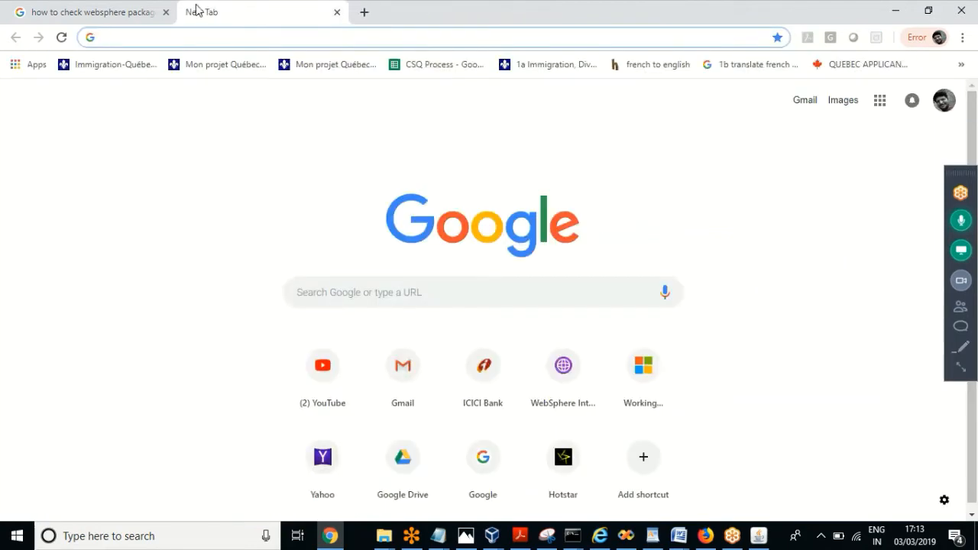
{"action": "left_click", "coordinate": [95, 17]}
{"action": "left_click", "coordinate": [166, 12]}
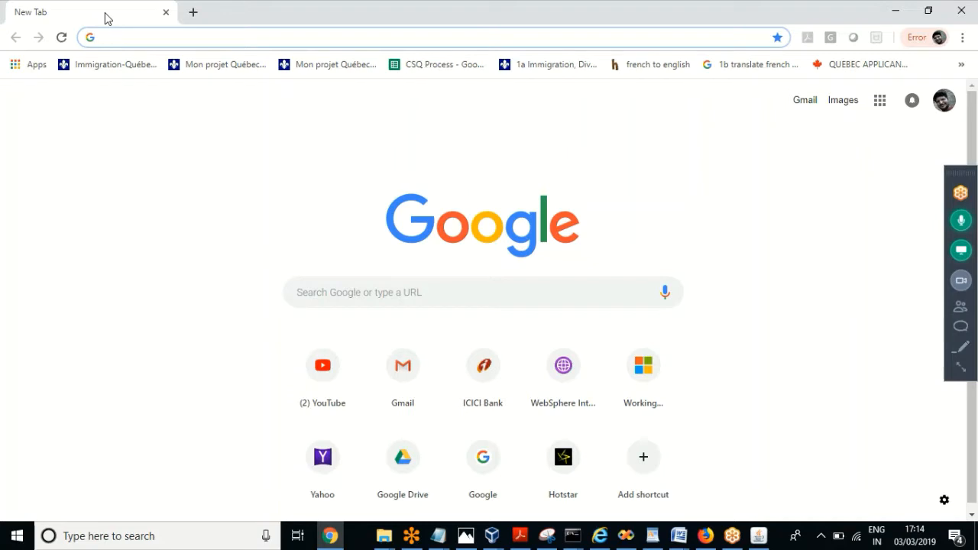
Step: Bring the File Explorer window forward and go to This PC
{"action": "left_click", "coordinate": [760, 536]}
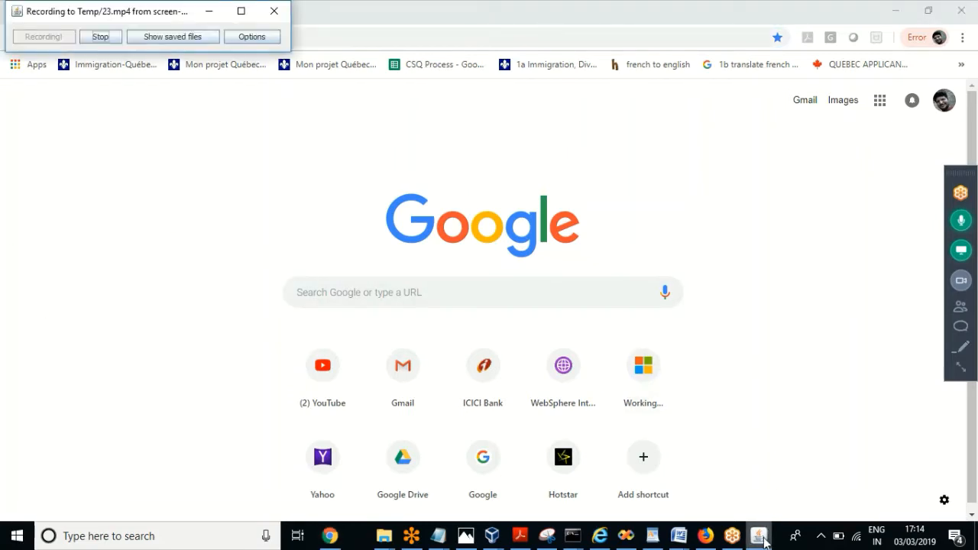
{"action": "left_click", "coordinate": [209, 12]}
{"action": "left_click", "coordinate": [388, 542]}
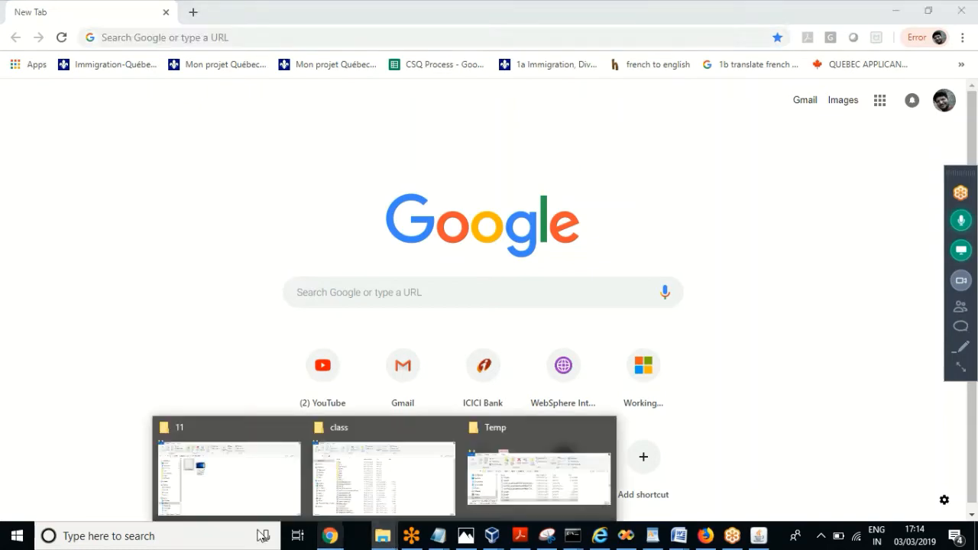
{"action": "left_click", "coordinate": [236, 489]}
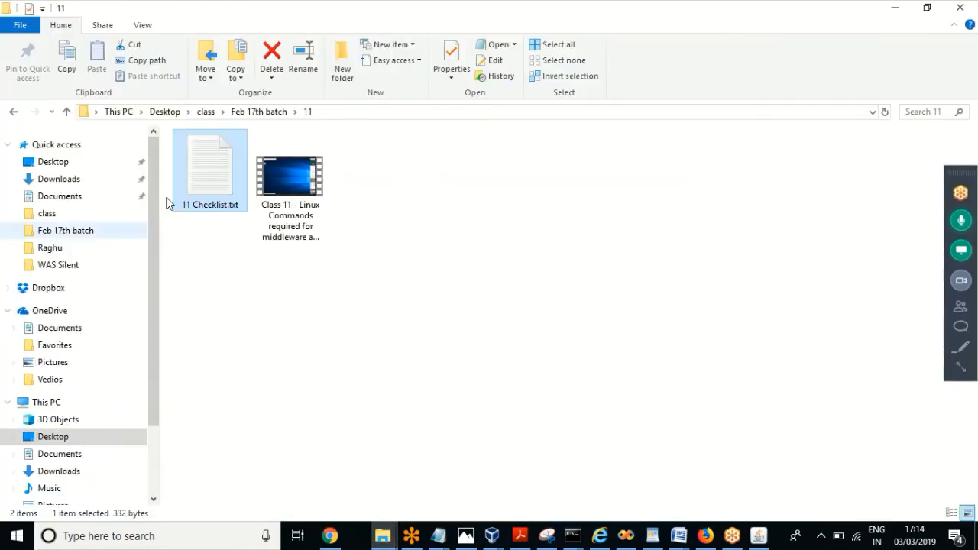
{"action": "left_click", "coordinate": [161, 112]}
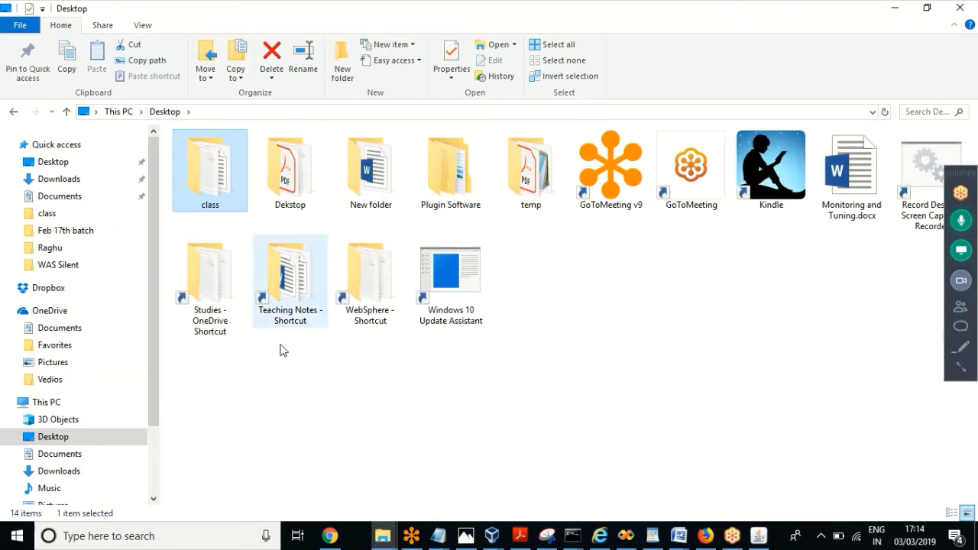
{"action": "left_click", "coordinate": [53, 402]}
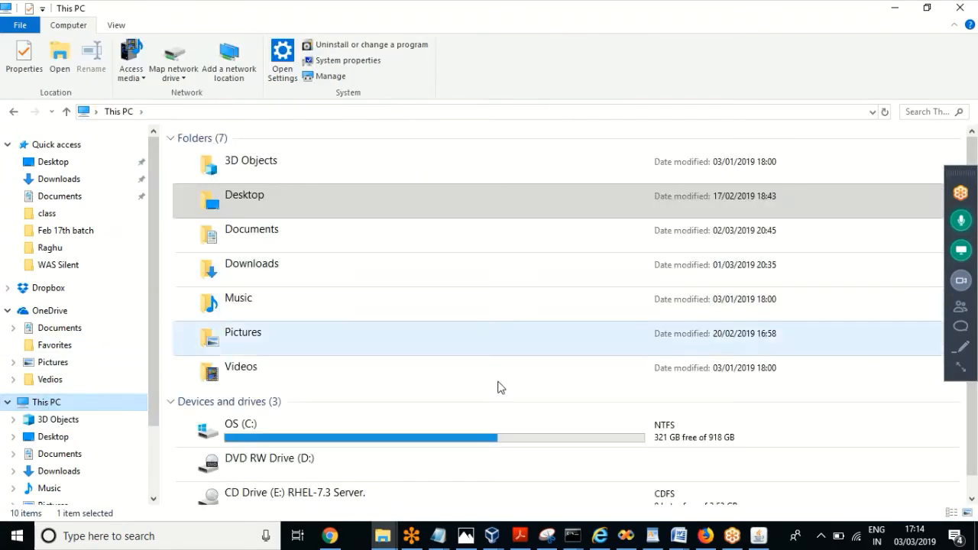
Step: Drill down from C: through IBM, WebSphere and AppServer into the profiles folder
{"action": "double_click", "coordinate": [271, 425]}
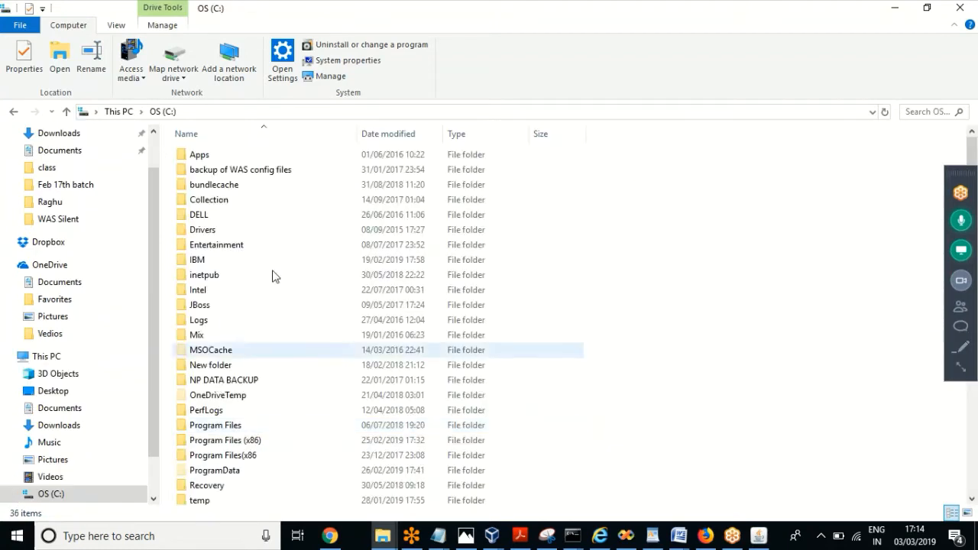
{"action": "double_click", "coordinate": [206, 263]}
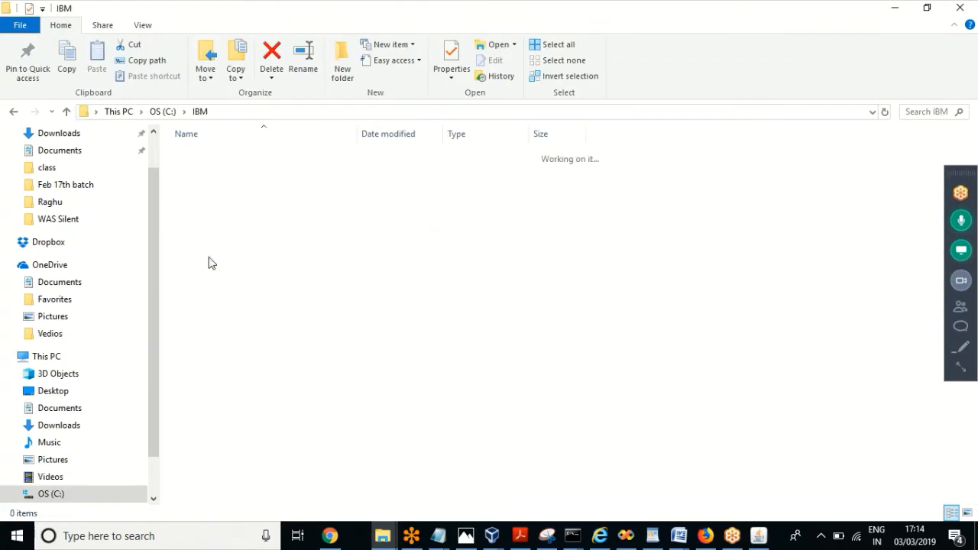
{"action": "double_click", "coordinate": [207, 185]}
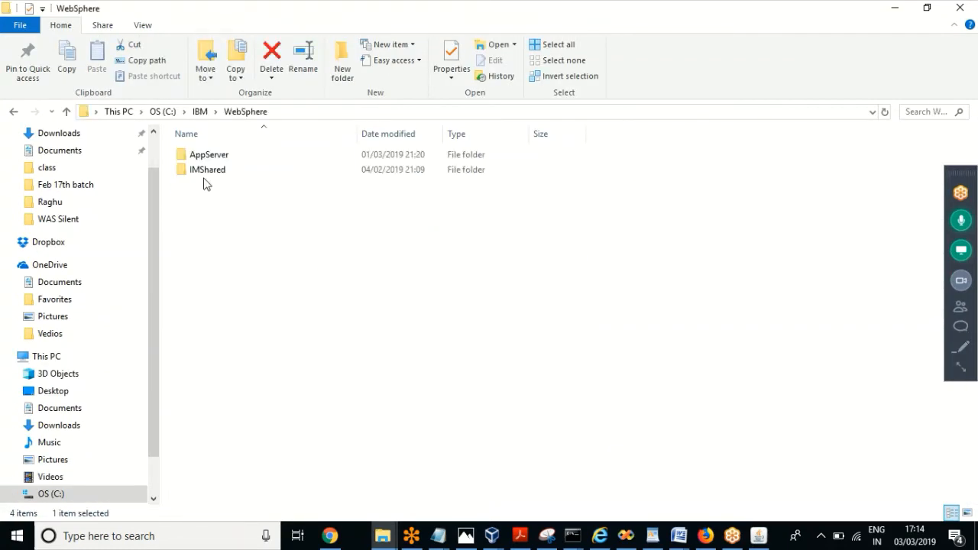
{"action": "double_click", "coordinate": [213, 157]}
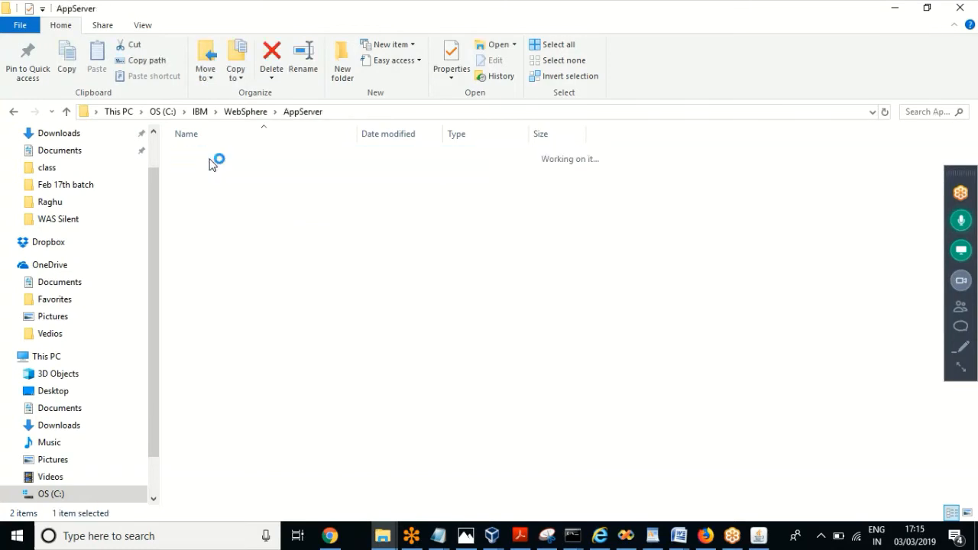
{"action": "double_click", "coordinate": [209, 441]}
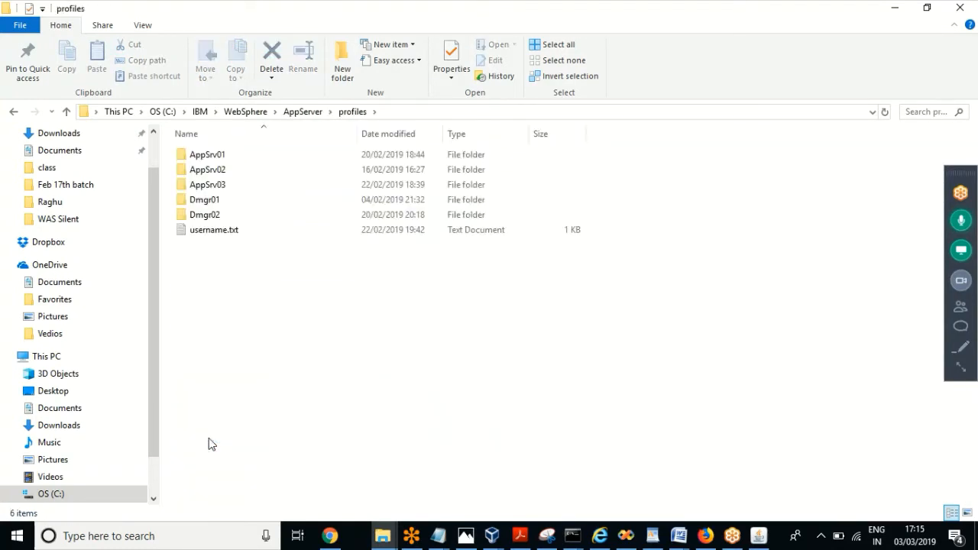
Step: Look inside the Dmgr02 profile folder, then return to profiles
{"action": "left_click", "coordinate": [209, 217]}
{"action": "double_click", "coordinate": [209, 218]}
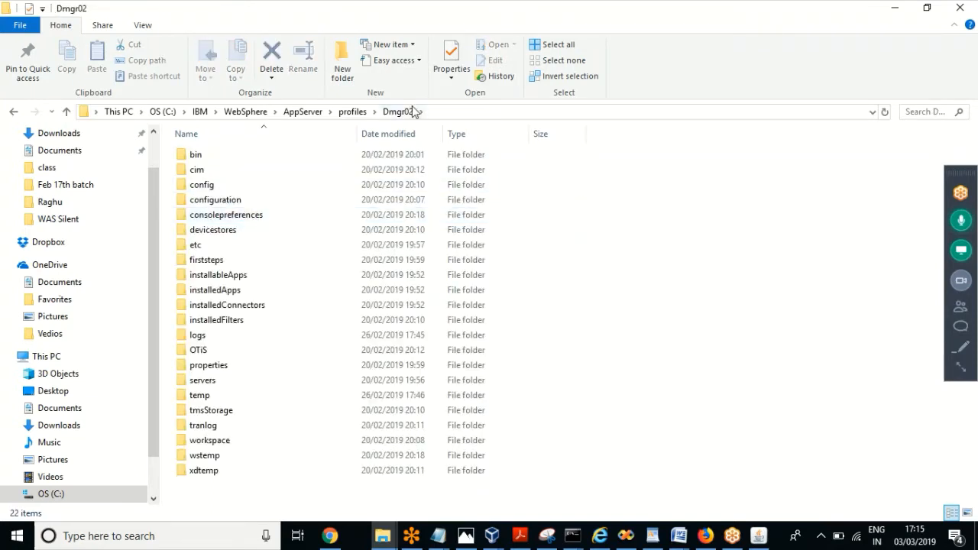
{"action": "left_click", "coordinate": [353, 112]}
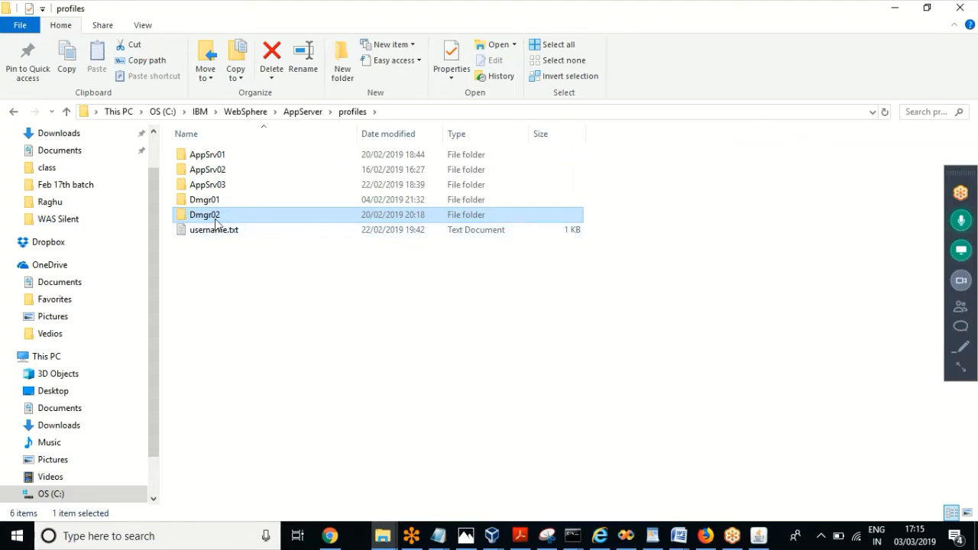
{"action": "left_click", "coordinate": [218, 294]}
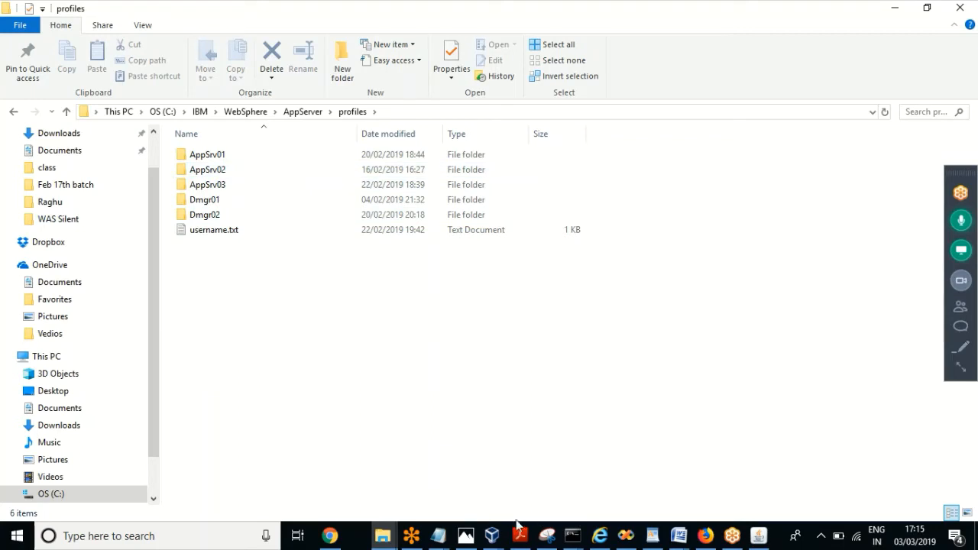
{"action": "left_click", "coordinate": [491, 535]}
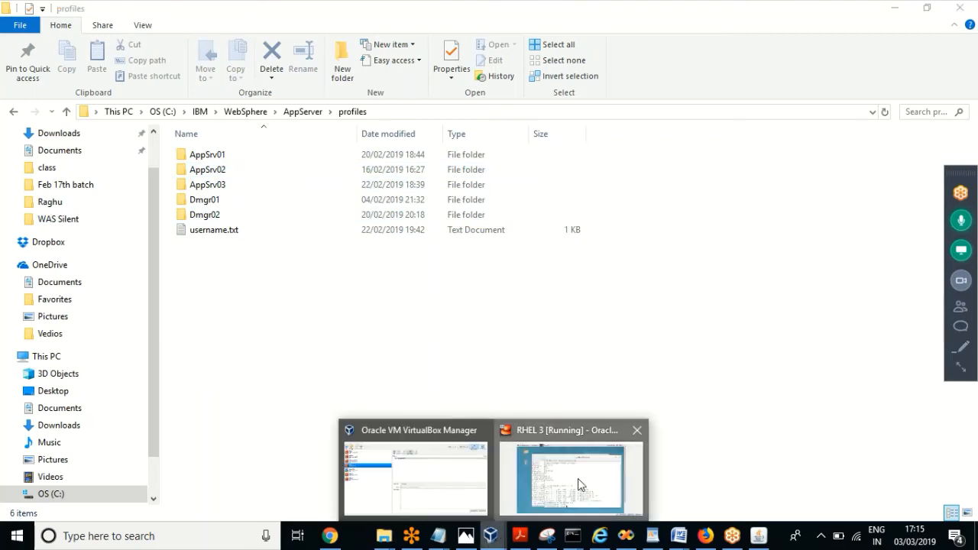
Step: Unlock the RHEL 3 virtual machine with the account password
{"action": "left_click", "coordinate": [579, 484]}
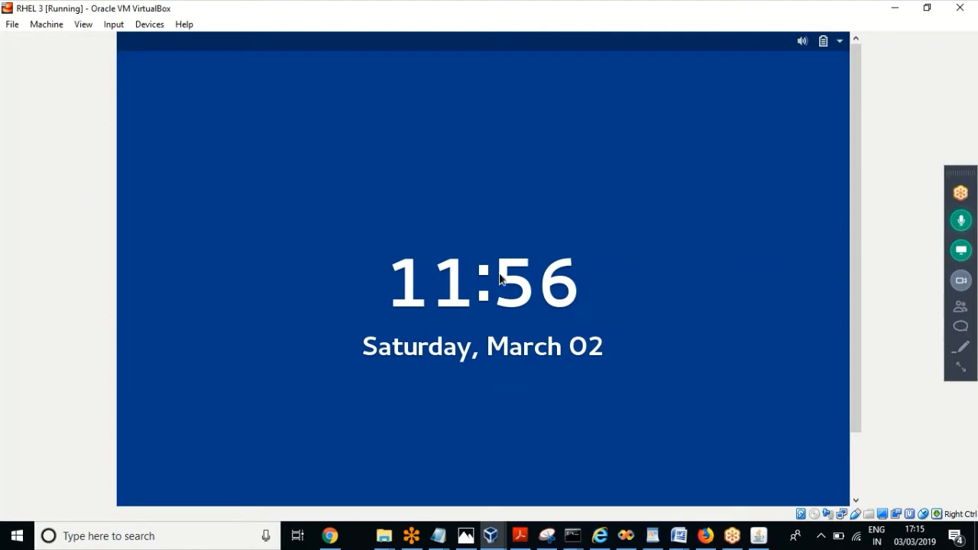
{"action": "left_click", "coordinate": [500, 279]}
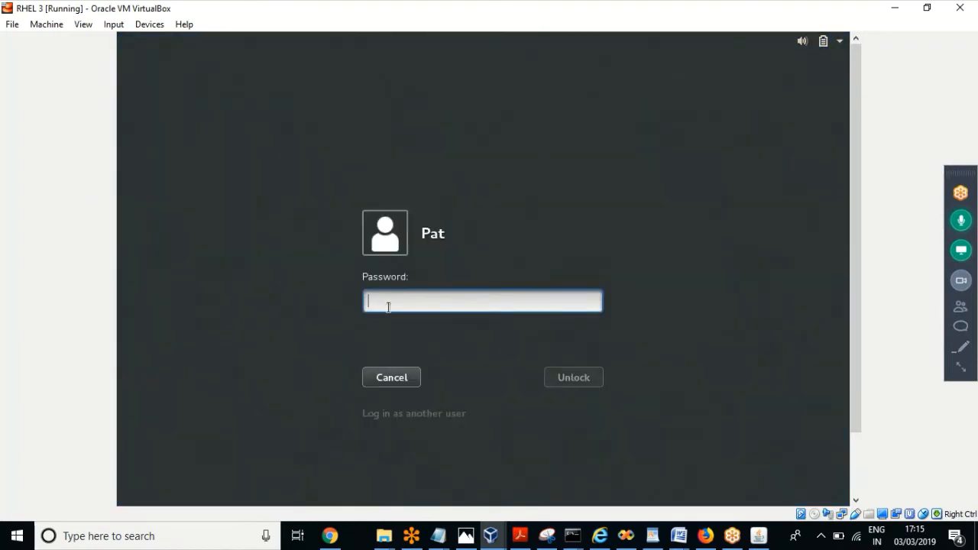
{"action": "type", "text": "*****"}
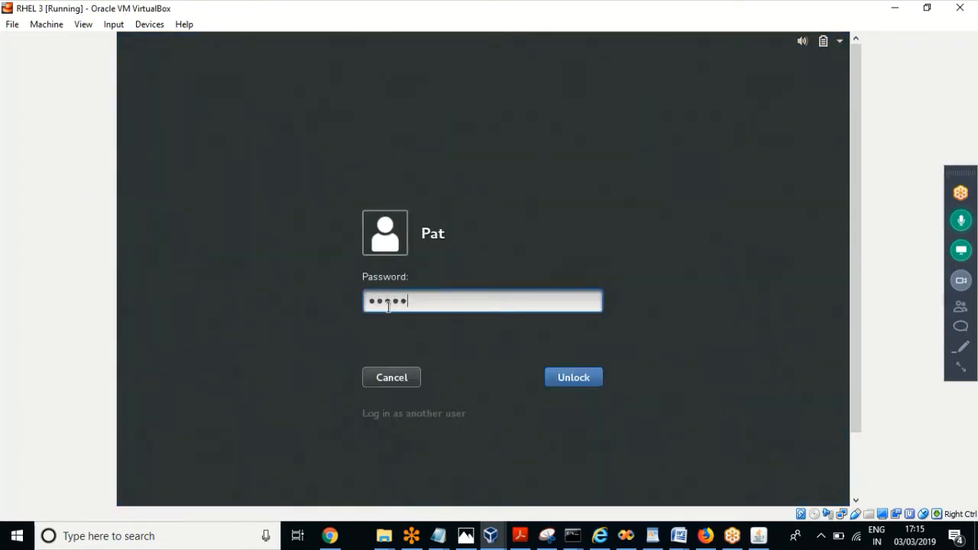
{"action": "key", "text": "BackSpace"}
{"action": "key", "text": "BackSpace"}
{"action": "key", "text": "BackSpace"}
{"action": "key", "text": "BackSpace"}
{"action": "key", "text": "BackSpace"}
{"action": "type", "text": "*********"}
{"action": "key", "text": "Return"}
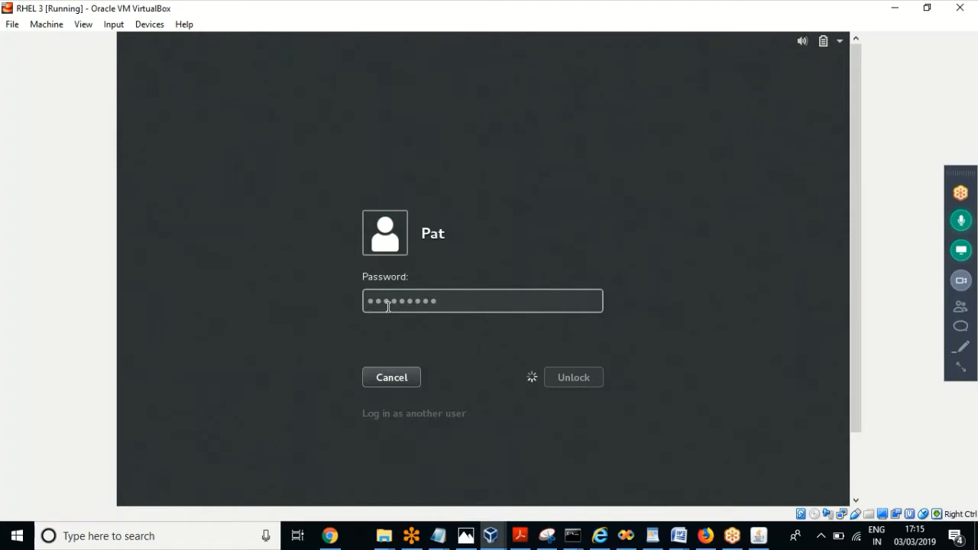
Step: Run init 0 in the guest terminal and minimize the VirtualBox window
{"action": "type", "text": "init 0"}
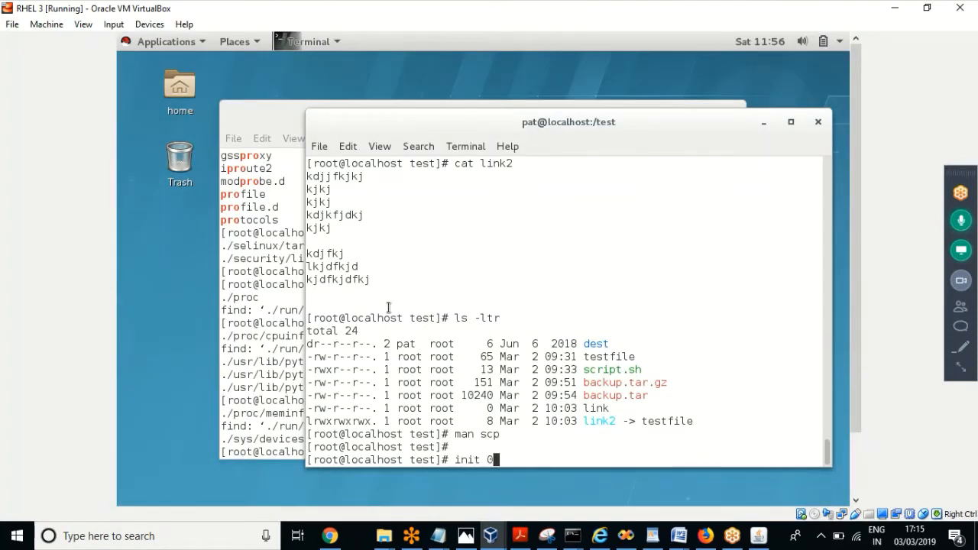
{"action": "key", "text": "Return"}
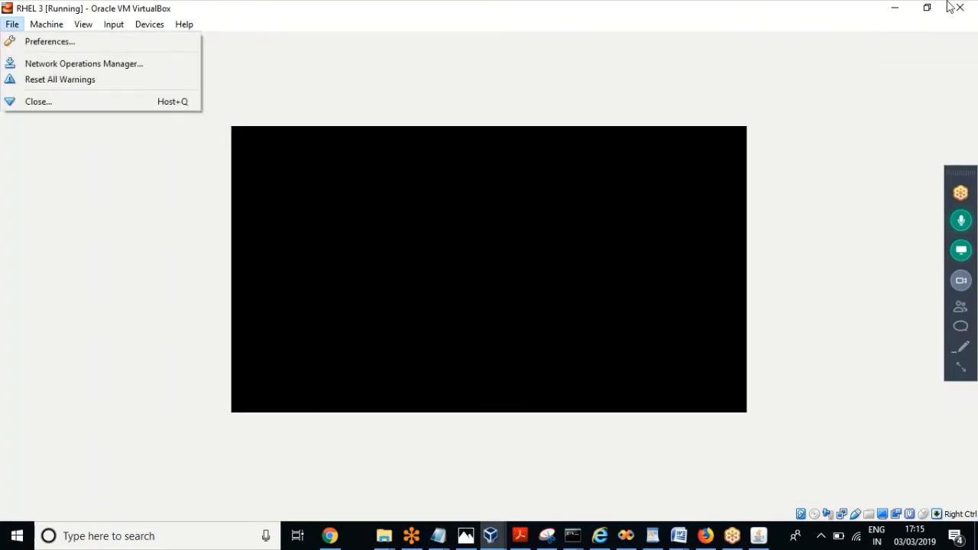
{"action": "left_click", "coordinate": [897, 8]}
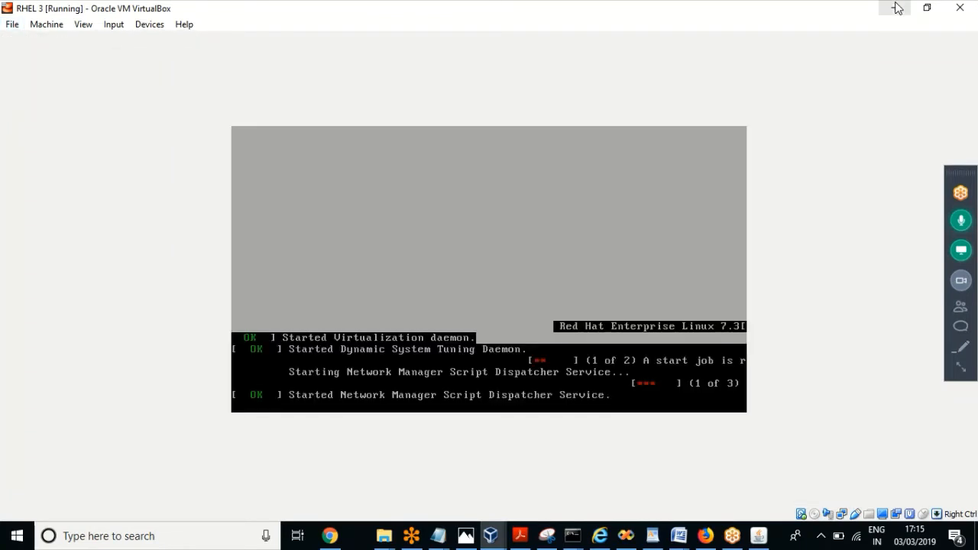
{"action": "left_click", "coordinate": [896, 8]}
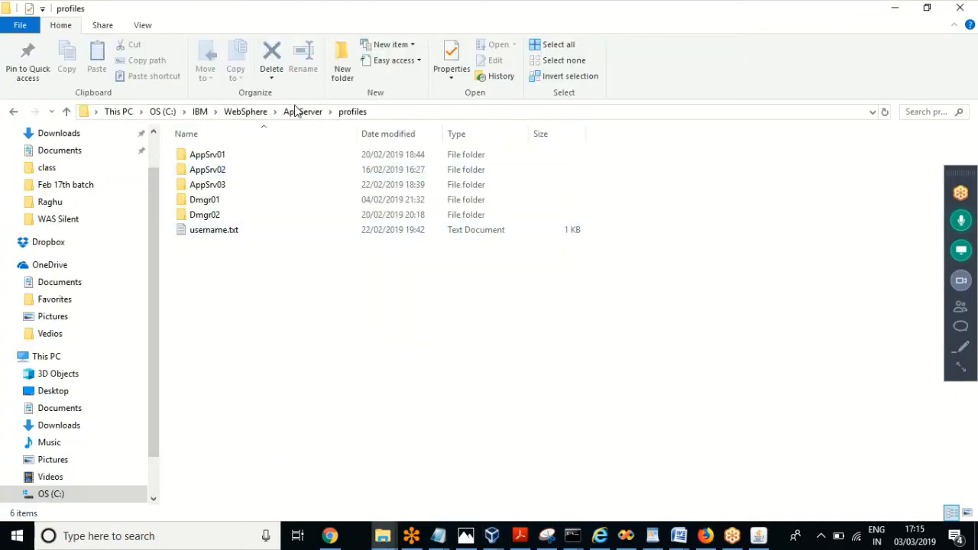
Step: Navigate from the WebSphere folder into AppServer's bin folder
{"action": "left_click", "coordinate": [253, 113]}
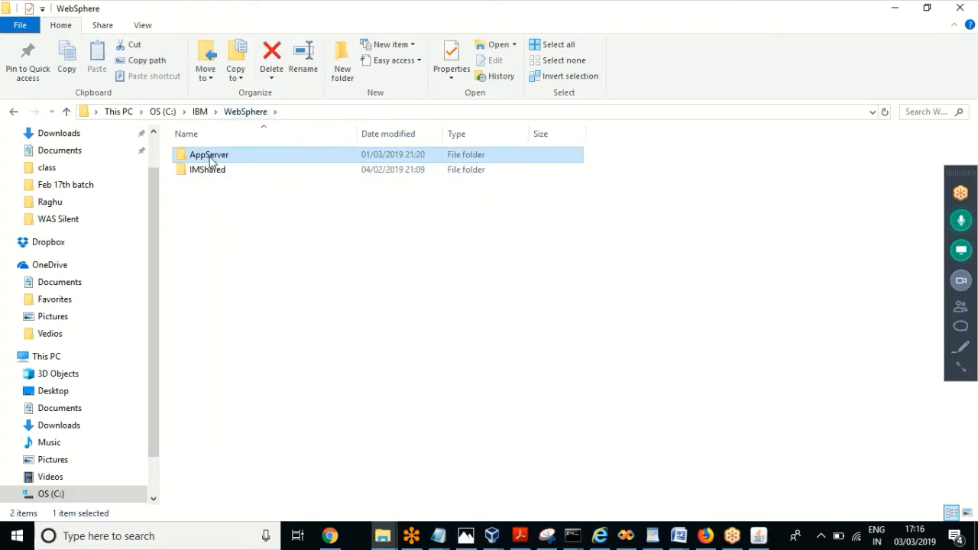
{"action": "double_click", "coordinate": [210, 160]}
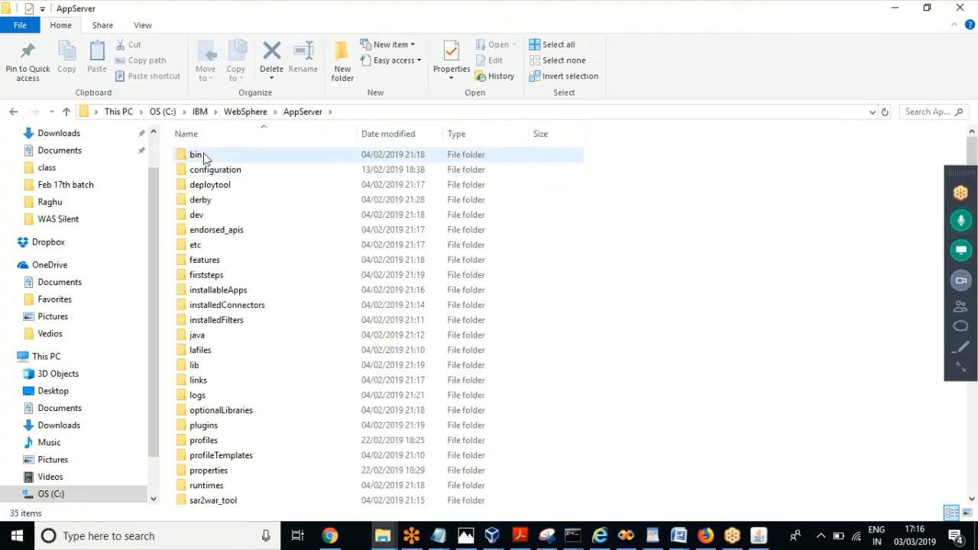
{"action": "left_click", "coordinate": [200, 156]}
{"action": "double_click", "coordinate": [204, 158]}
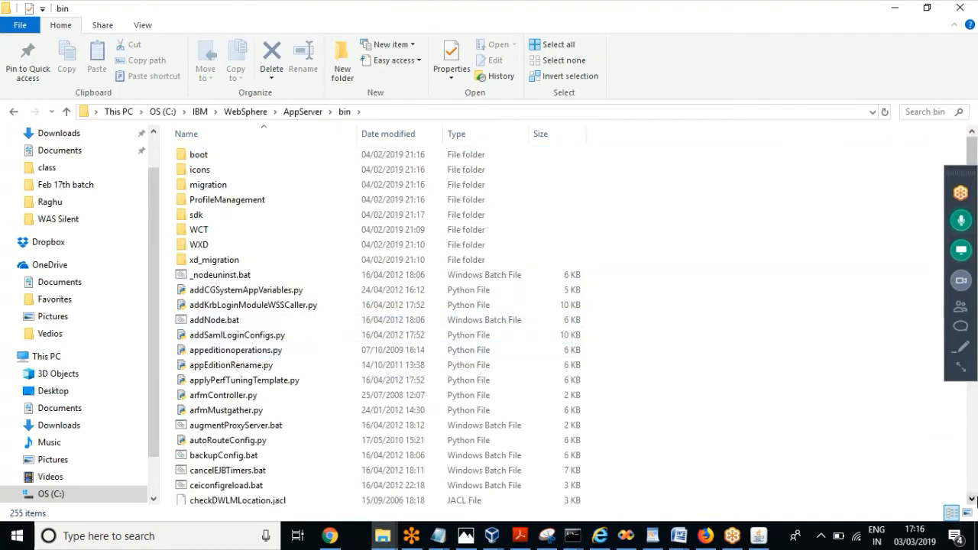
{"action": "left_click", "coordinate": [974, 480]}
{"action": "left_click", "coordinate": [974, 480]}
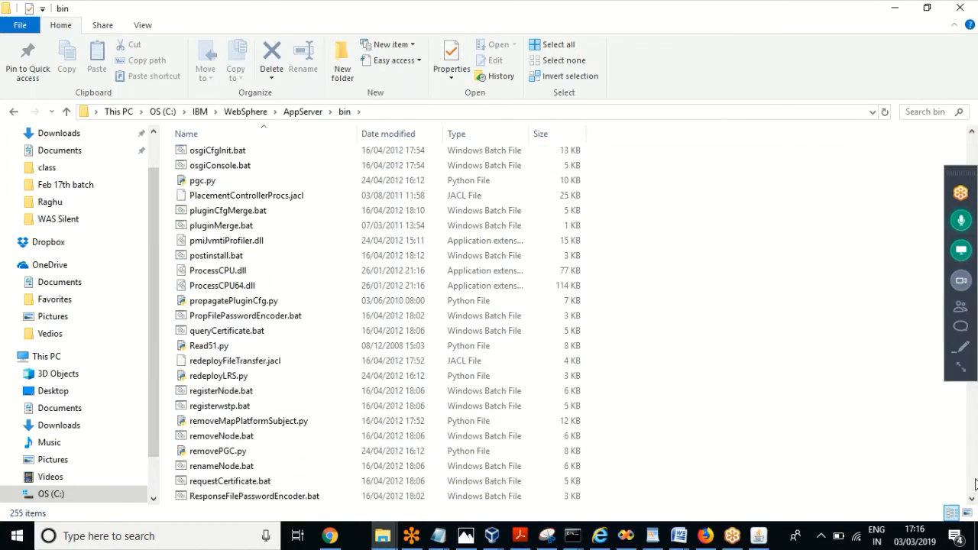
{"action": "left_click", "coordinate": [974, 155]}
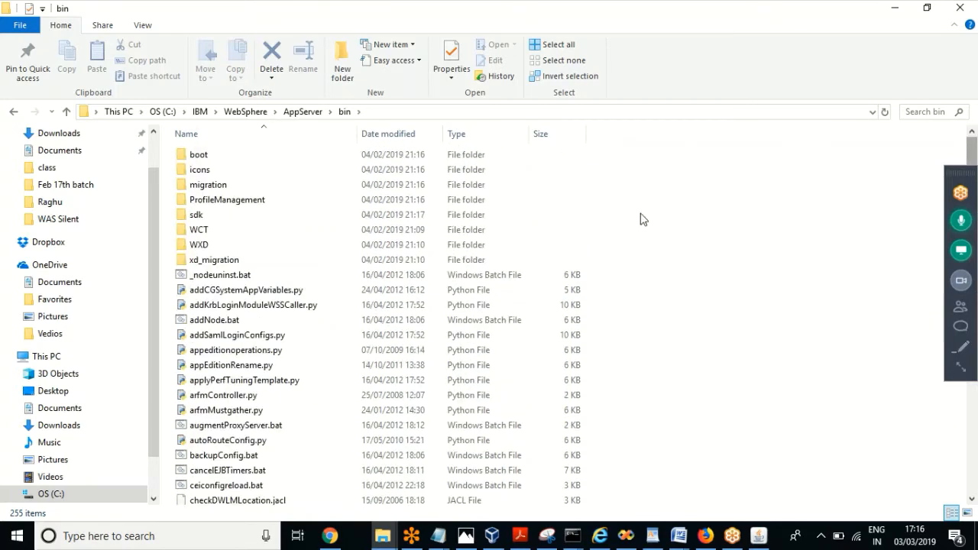
Step: Open ProfileManagement and launch pmt.bat from its context menu
{"action": "double_click", "coordinate": [228, 199]}
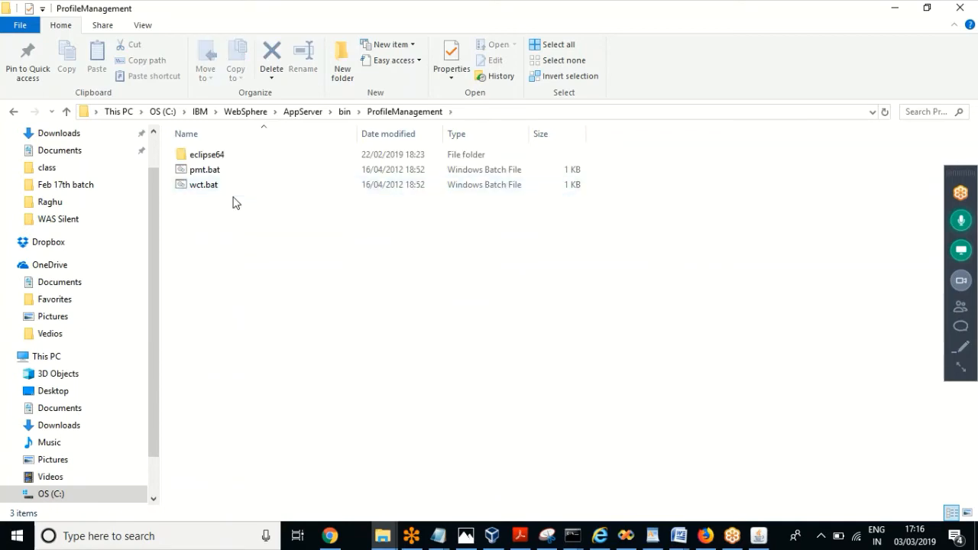
{"action": "left_click", "coordinate": [203, 173]}
{"action": "right_click", "coordinate": [203, 171]}
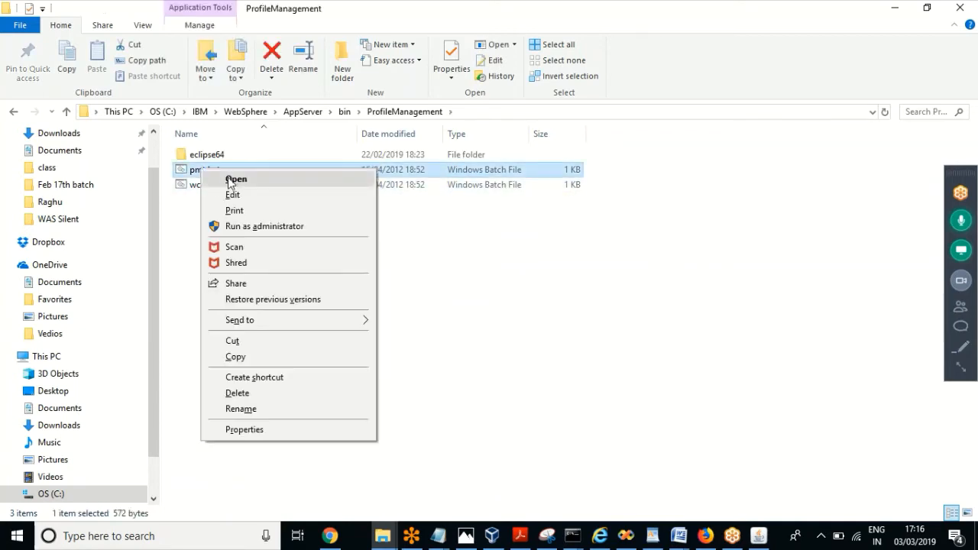
{"action": "left_click", "coordinate": [229, 180]}
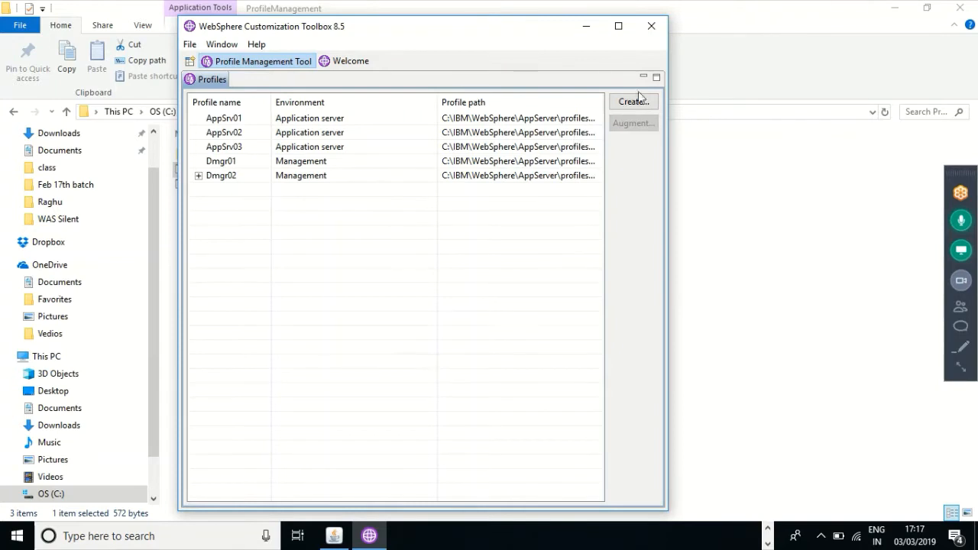
Step: Start a new Application server profile using typical profile creation
{"action": "left_click", "coordinate": [633, 104]}
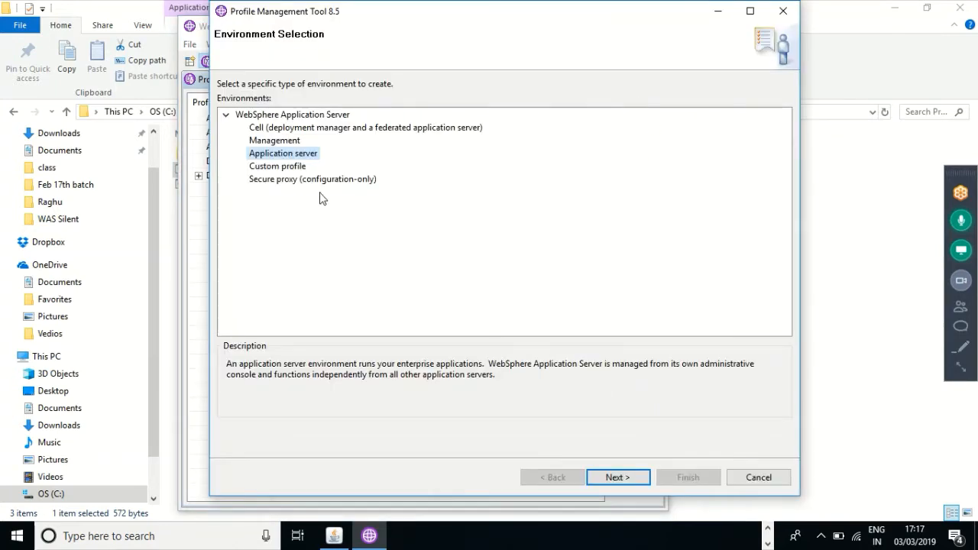
{"action": "left_click", "coordinate": [615, 479]}
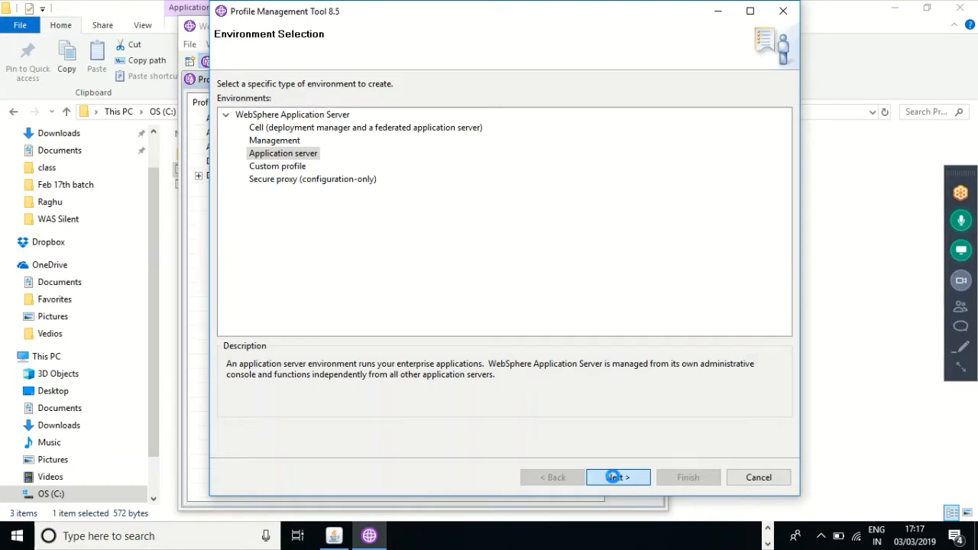
{"action": "left_click", "coordinate": [614, 477]}
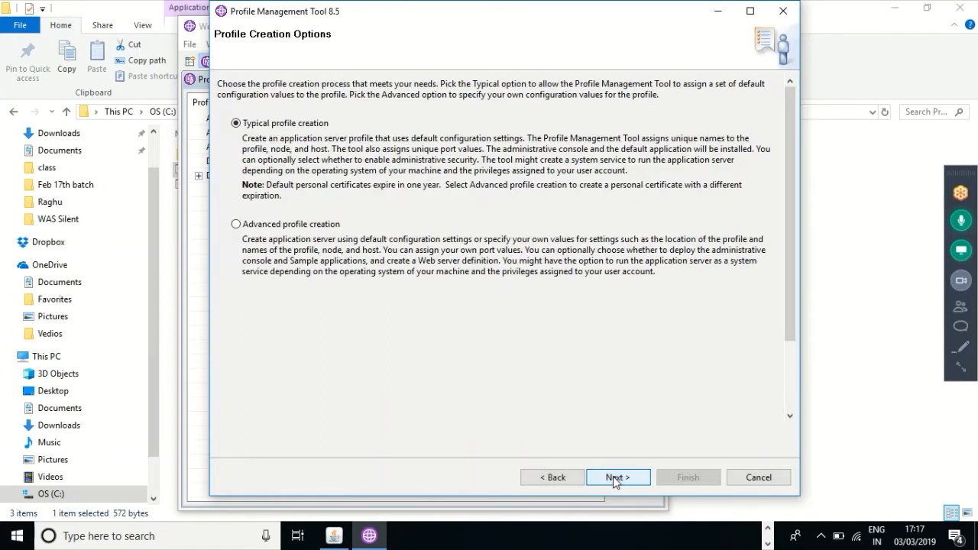
{"action": "left_click", "coordinate": [615, 475]}
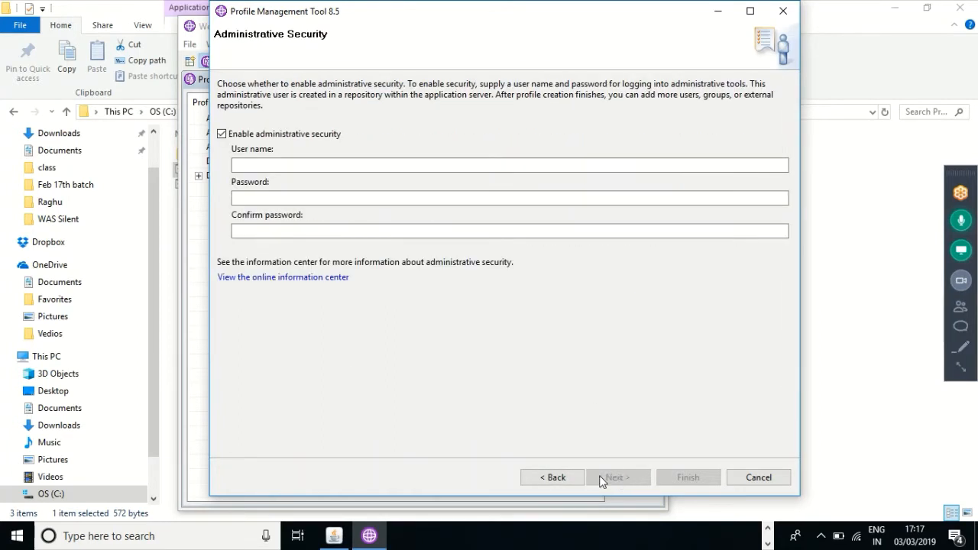
Step: Disable administrative security and create the AppSrv04 profile
{"action": "left_click", "coordinate": [243, 136]}
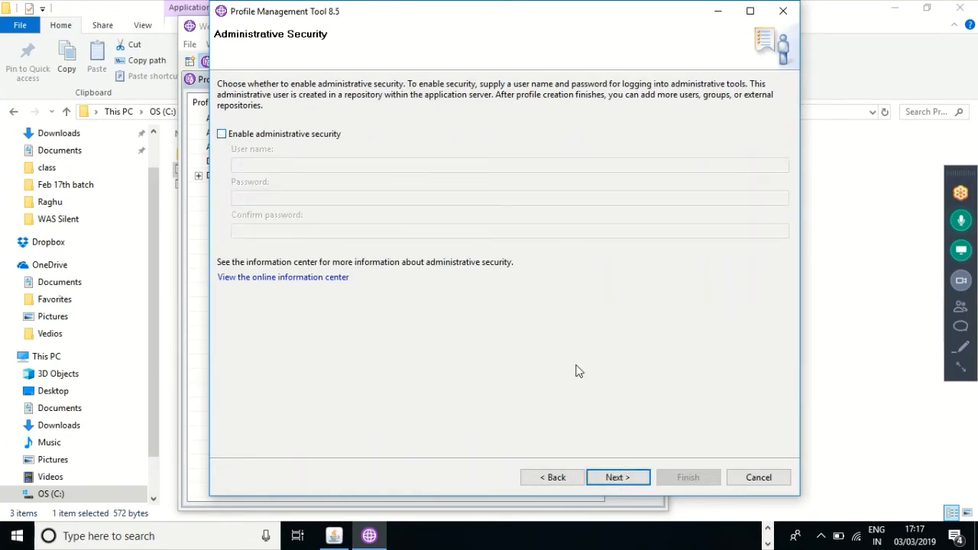
{"action": "left_click", "coordinate": [618, 477]}
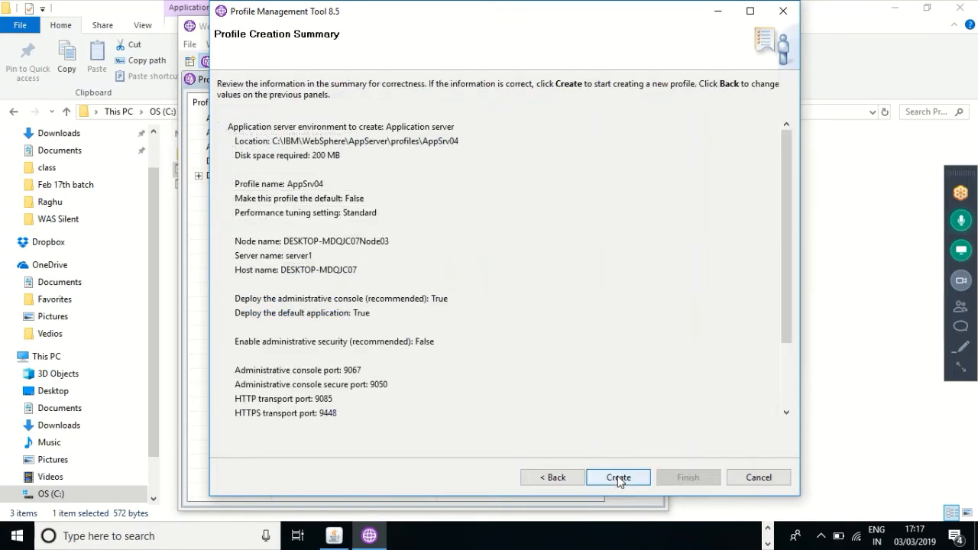
{"action": "scroll", "coordinate": [792, 405], "scroll_direction": "down", "scroll_amount": 5}
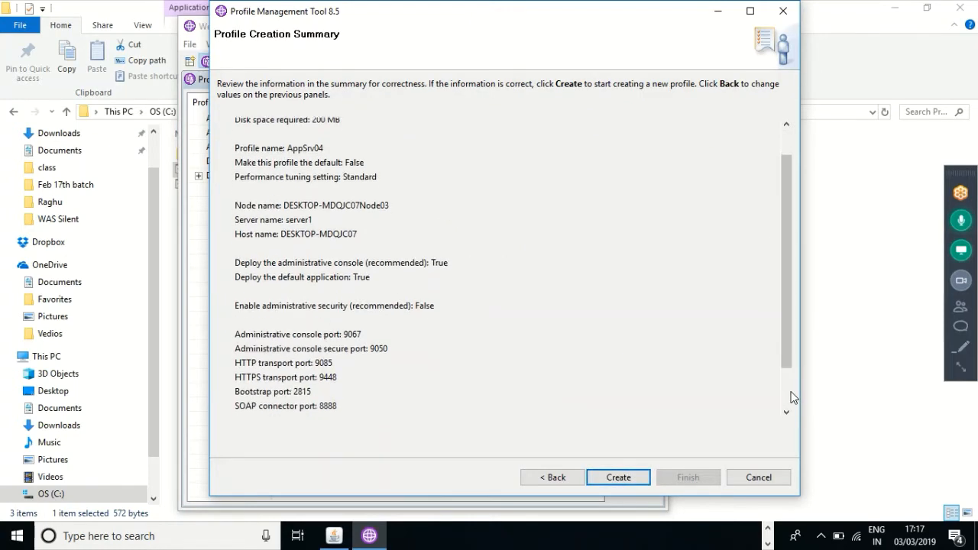
{"action": "scroll", "coordinate": [791, 398], "scroll_direction": "down", "scroll_amount": 1}
{"action": "left_click", "coordinate": [606, 481]}
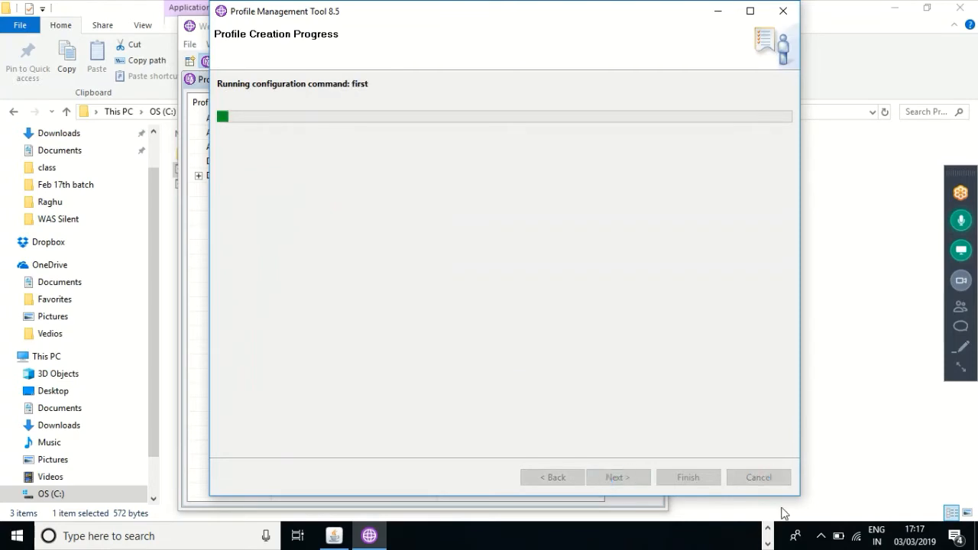
{"action": "left_click", "coordinate": [768, 529]}
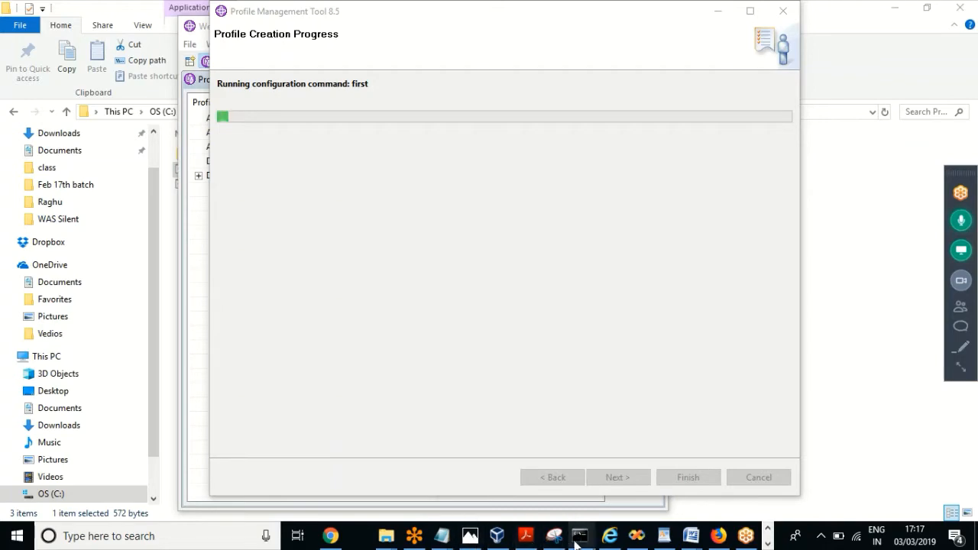
Step: Bring the administrator Command Prompt forward, then return to the ProfileManagement Explorer window
{"action": "mouse_move", "coordinate": [581, 541]}
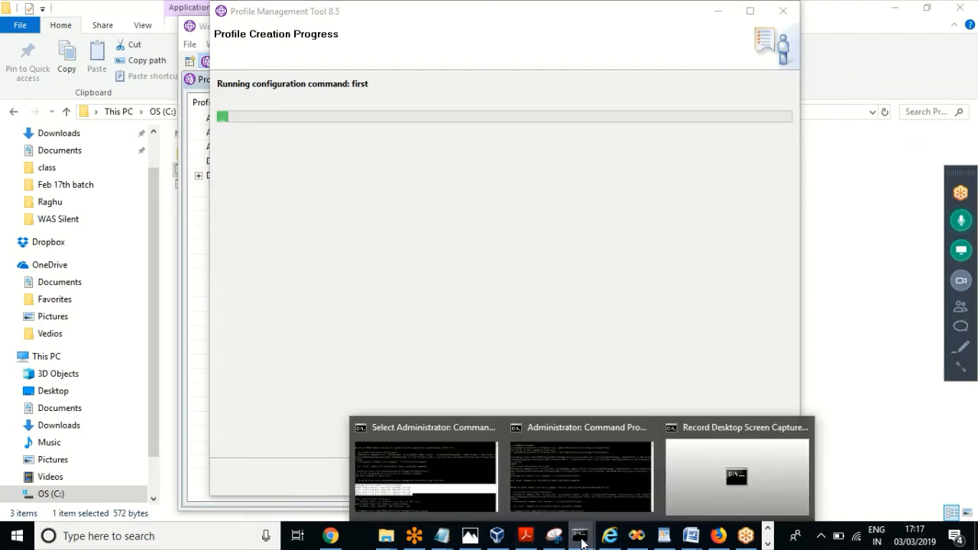
{"action": "left_click", "coordinate": [420, 486]}
{"action": "left_click", "coordinate": [498, 401]}
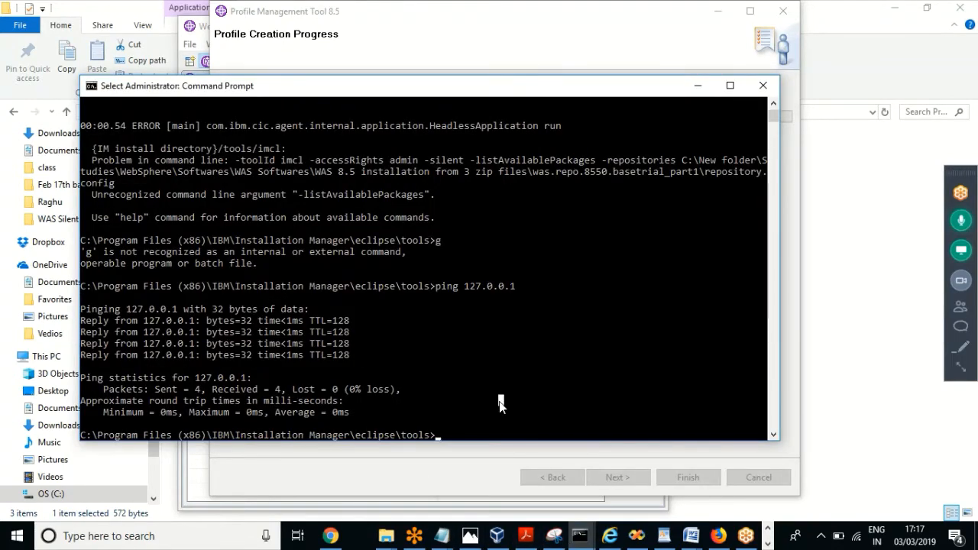
{"action": "left_click", "coordinate": [385, 544]}
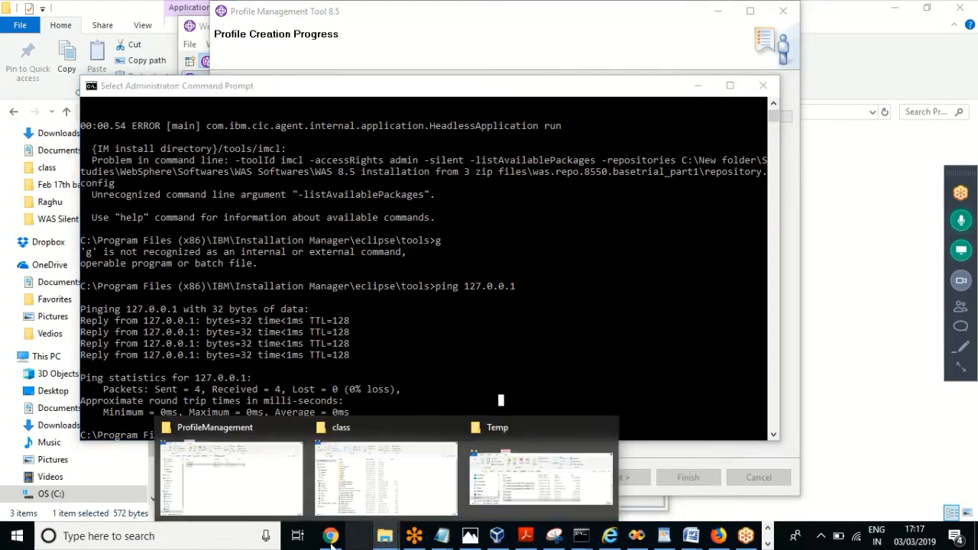
{"action": "left_click", "coordinate": [266, 504]}
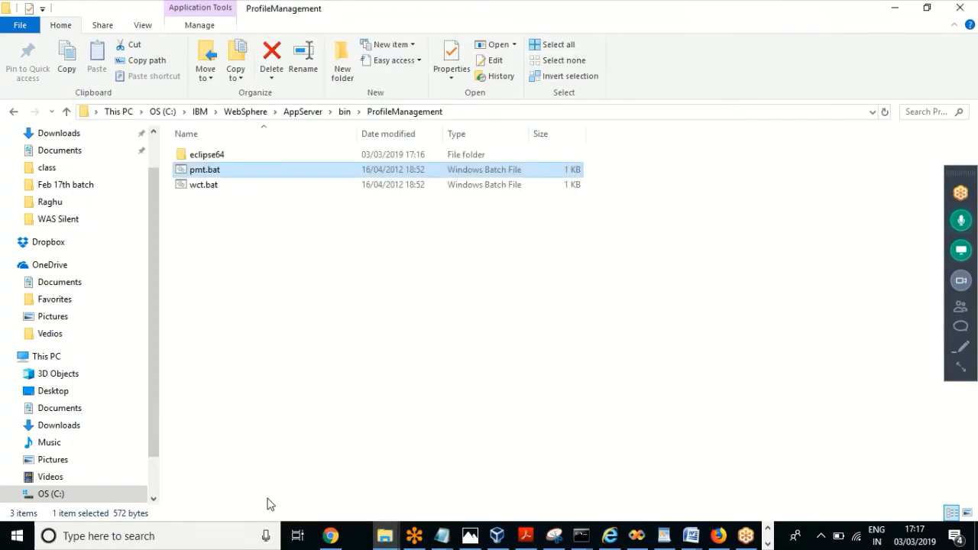
Step: Open profiles\AppSrv01\bin, select its address-bar path, and return to the Command Prompt
{"action": "key", "text": "alt+Up"}
{"action": "key", "text": "alt+Up"}
{"action": "left_click", "coordinate": [199, 442]}
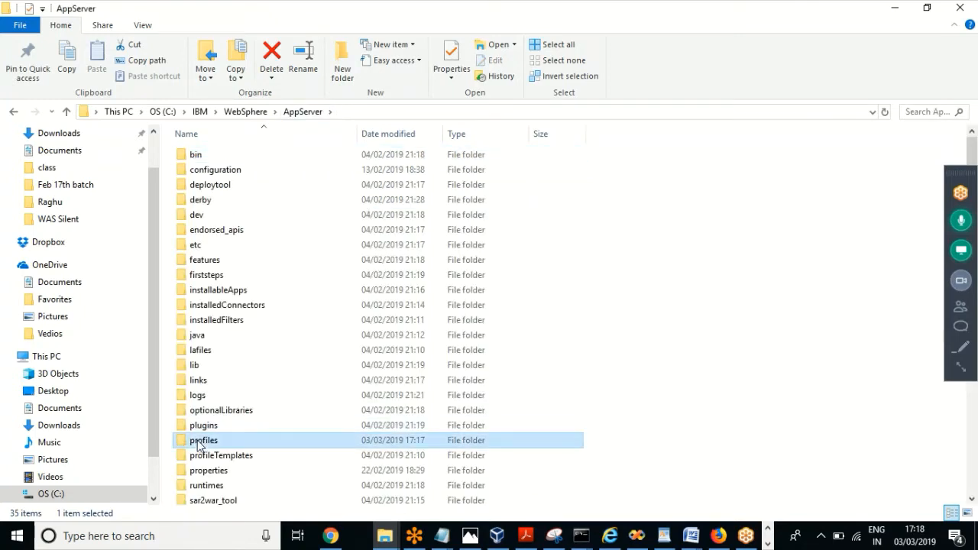
{"action": "double_click", "coordinate": [199, 443]}
{"action": "double_click", "coordinate": [221, 157]}
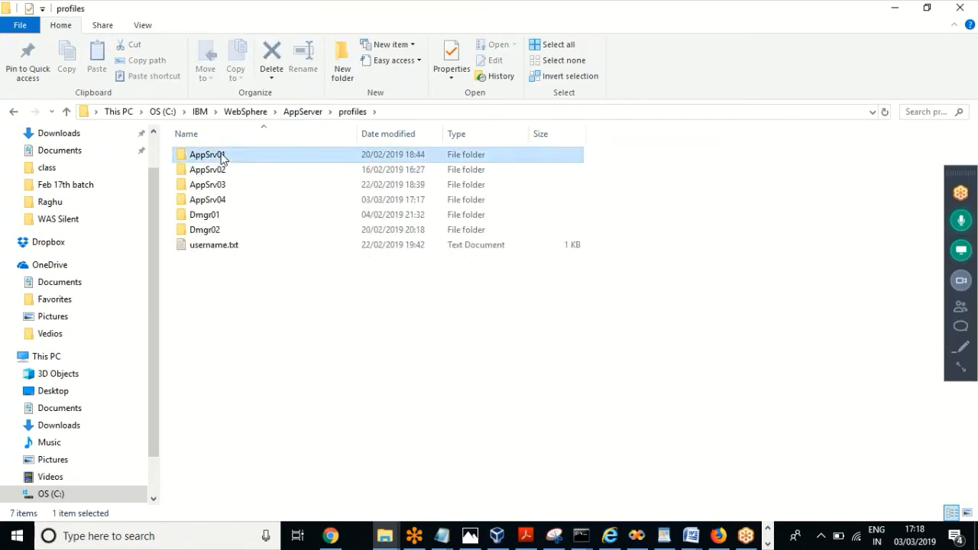
{"action": "double_click", "coordinate": [199, 155]}
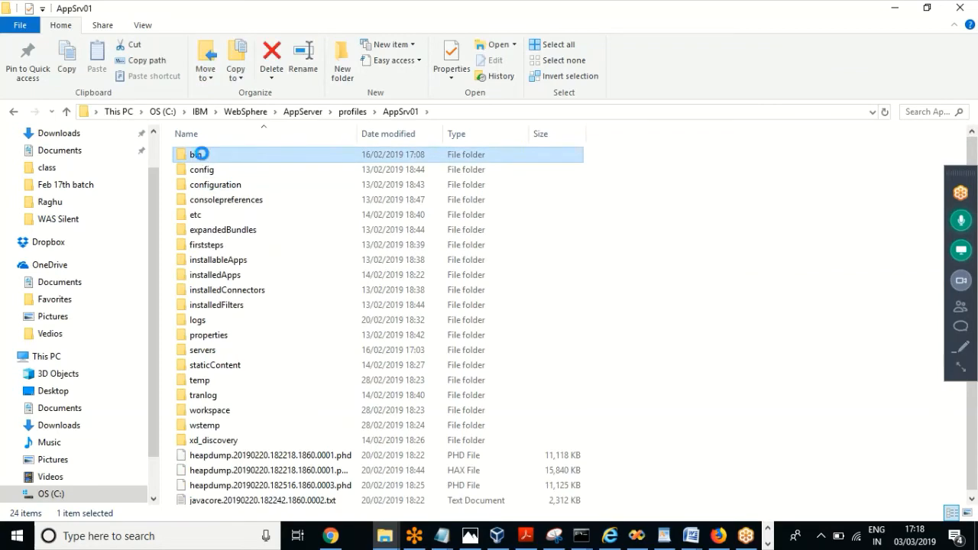
{"action": "left_click", "coordinate": [498, 113]}
{"action": "key", "text": "ctrl+c"}
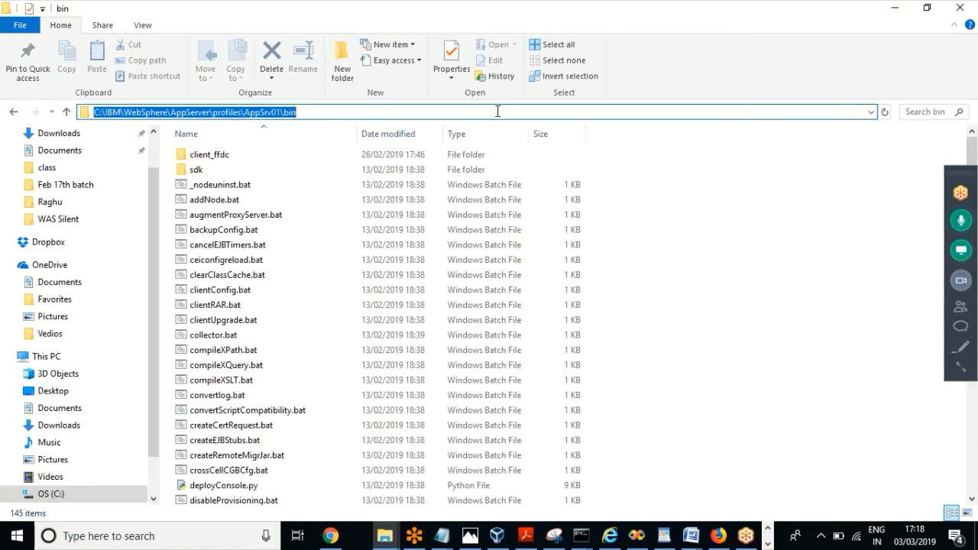
{"action": "left_click", "coordinate": [579, 535]}
{"action": "left_click", "coordinate": [442, 477]}
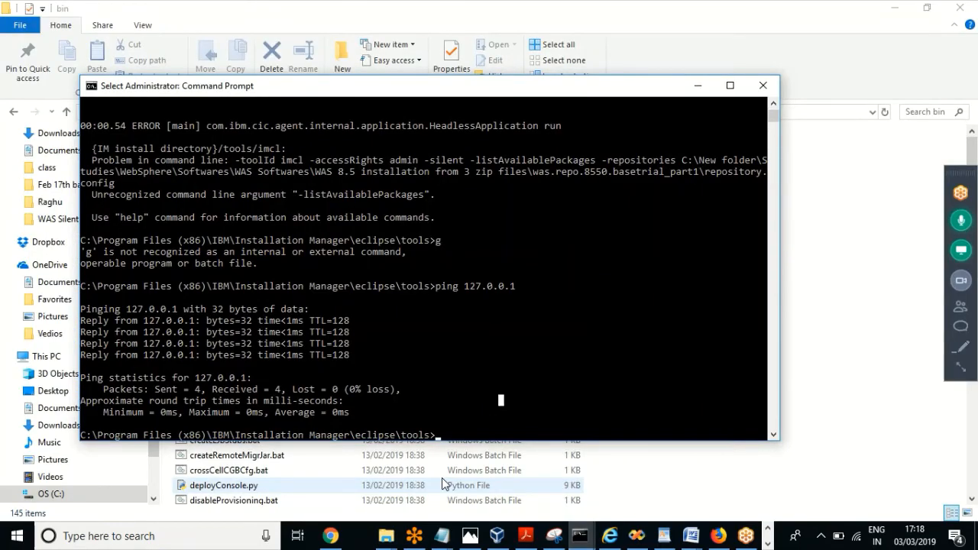
Step: Change directory into the pasted AppSrv01\bin path
{"action": "type", "text": "cd"}
{"action": "key", "text": "ctrl+v"}
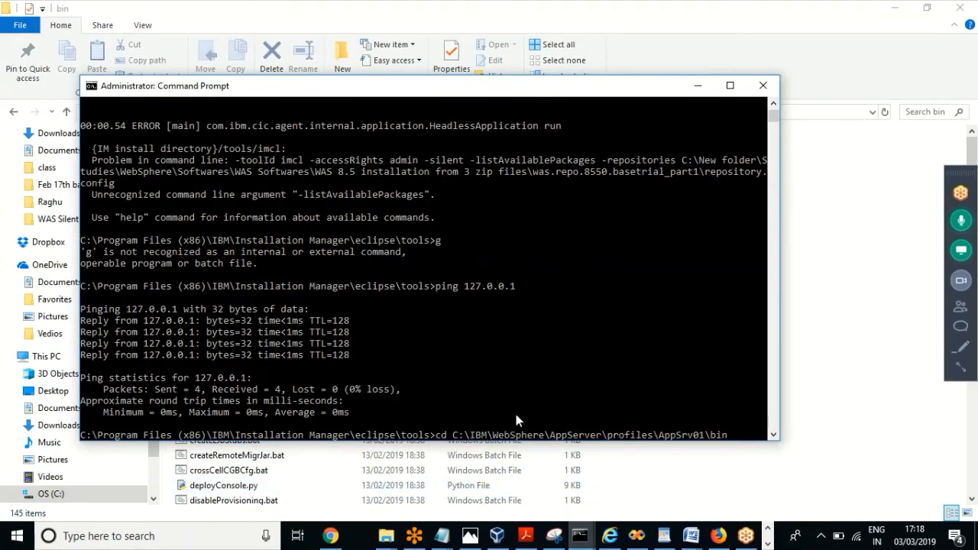
{"action": "key", "text": "Return"}
Step: Run stopServer.bat server1 and bring the second console window forward
{"action": "type", "text": "stopS"}
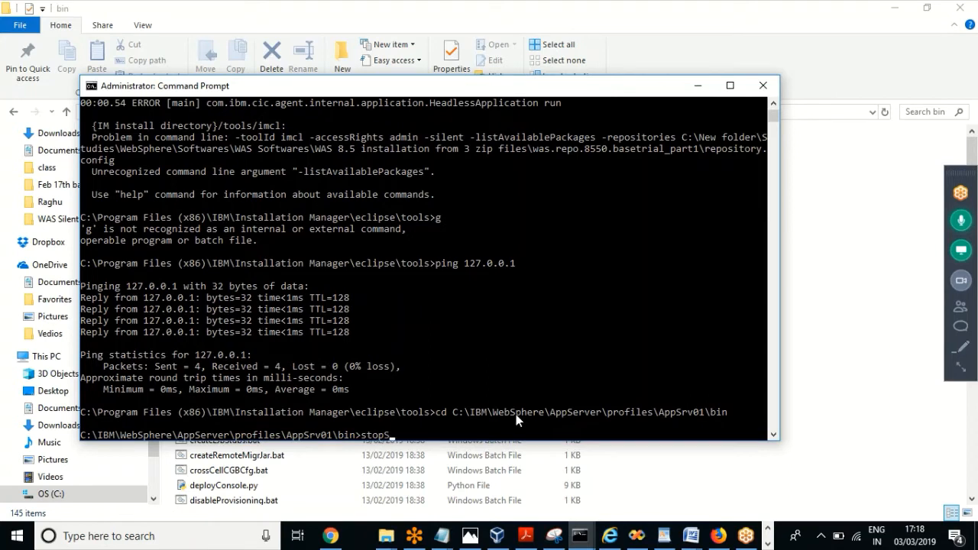
{"action": "key", "text": "Tab"}
{"action": "type", "text": "server1"}
{"action": "key", "text": "Return"}
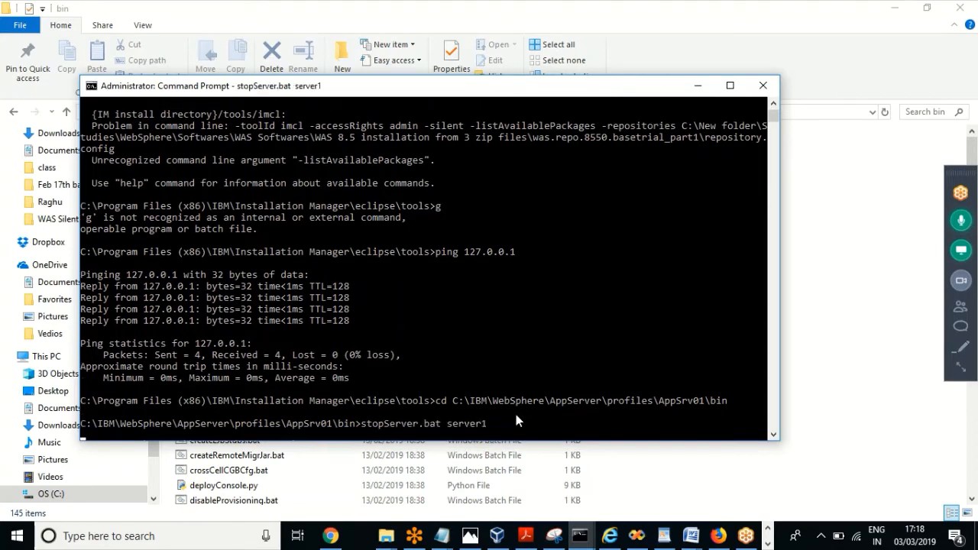
{"action": "left_click", "coordinate": [581, 535]}
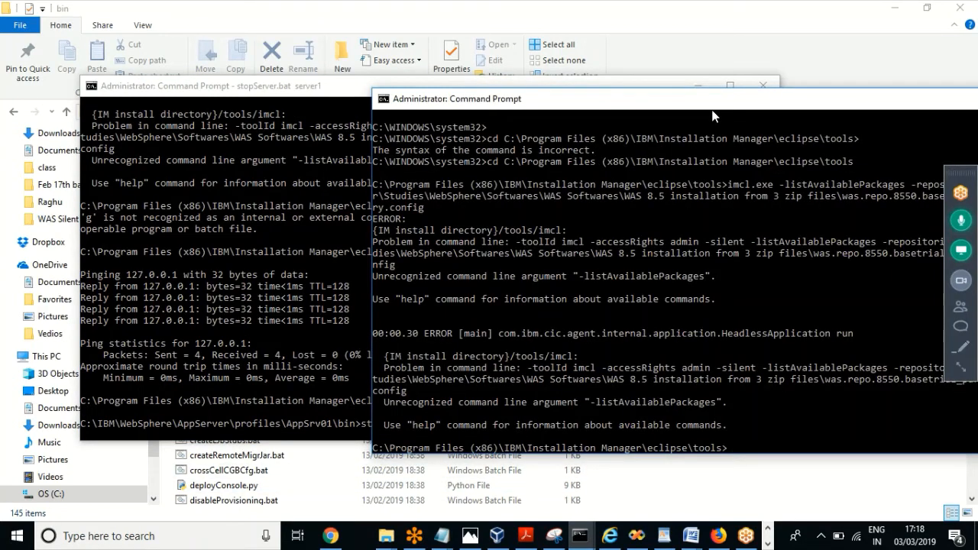
{"action": "left_click_drag", "start_coordinate": [712, 111], "coordinate": [536, 85]}
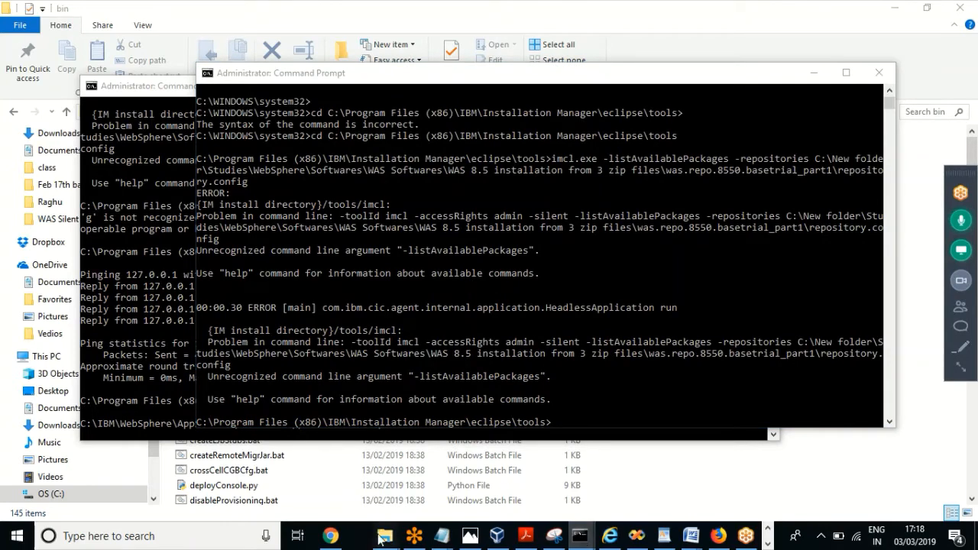
Step: Open the AppSrv02 bin folder in Explorer and select its full path
{"action": "mouse_move", "coordinate": [386, 535]}
{"action": "left_click", "coordinate": [208, 479]}
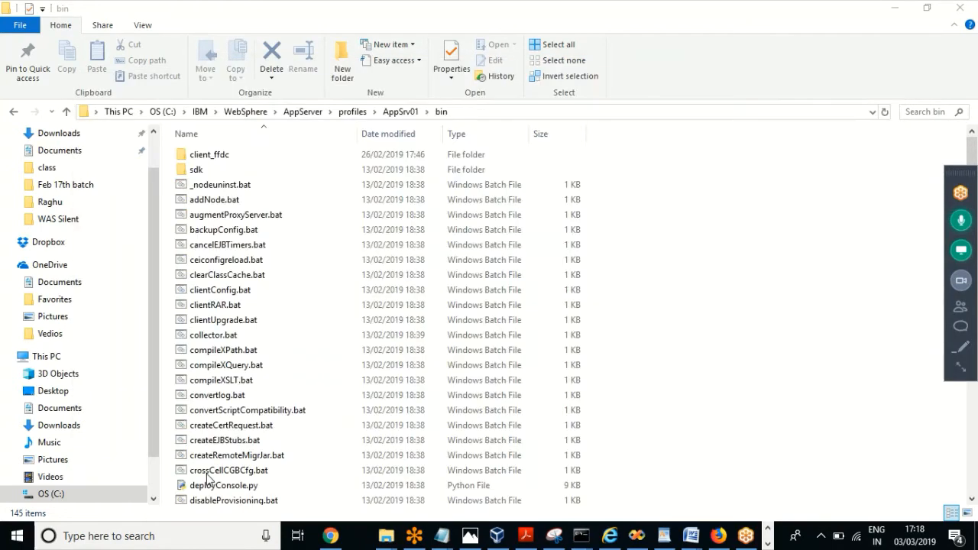
{"action": "left_click", "coordinate": [352, 113]}
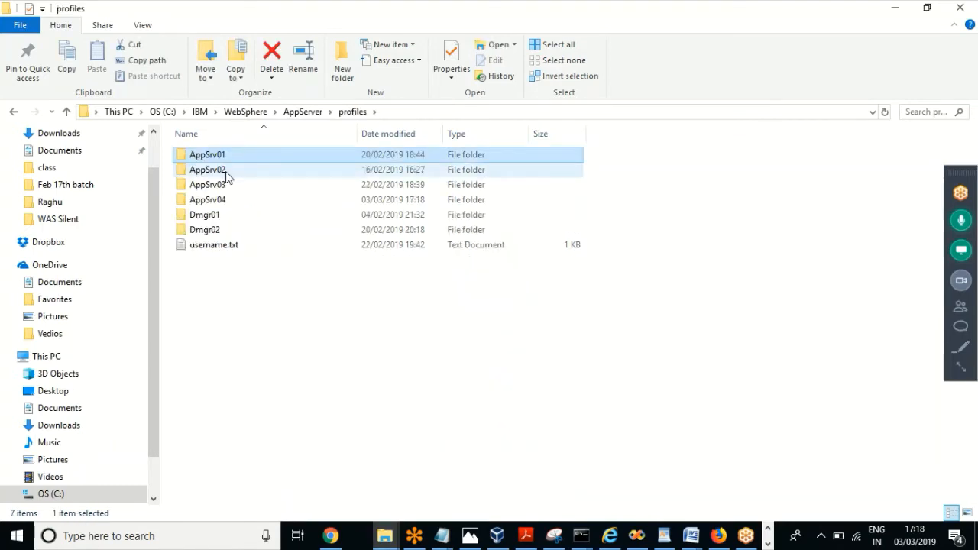
{"action": "double_click", "coordinate": [226, 169]}
{"action": "left_click", "coordinate": [486, 112]}
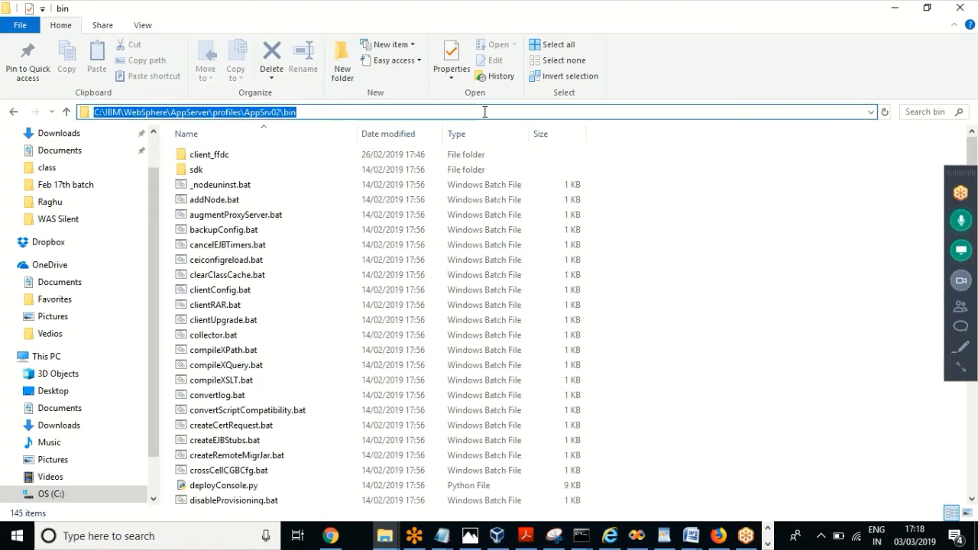
Step: Switch to the second Command Prompt and begin a cd command
{"action": "left_click", "coordinate": [580, 535]}
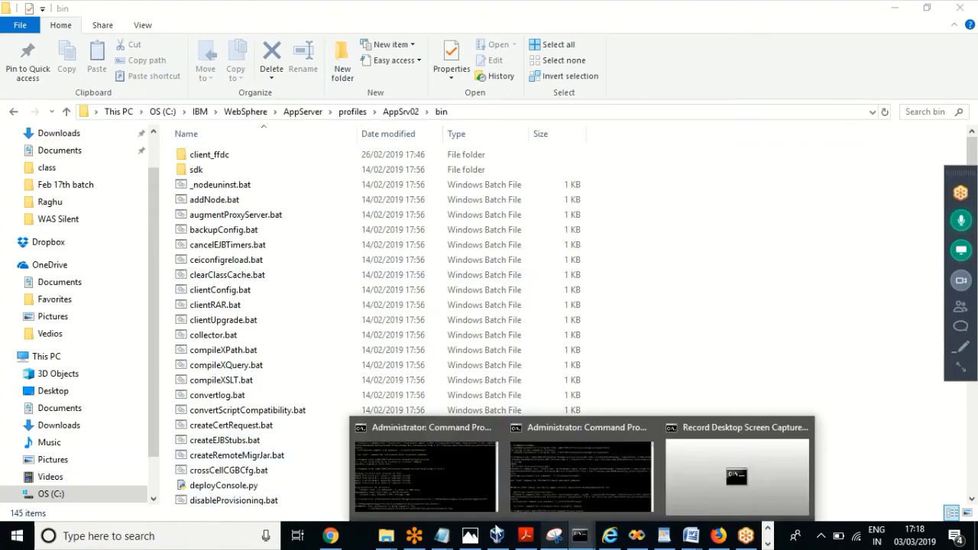
{"action": "left_click", "coordinate": [535, 466]}
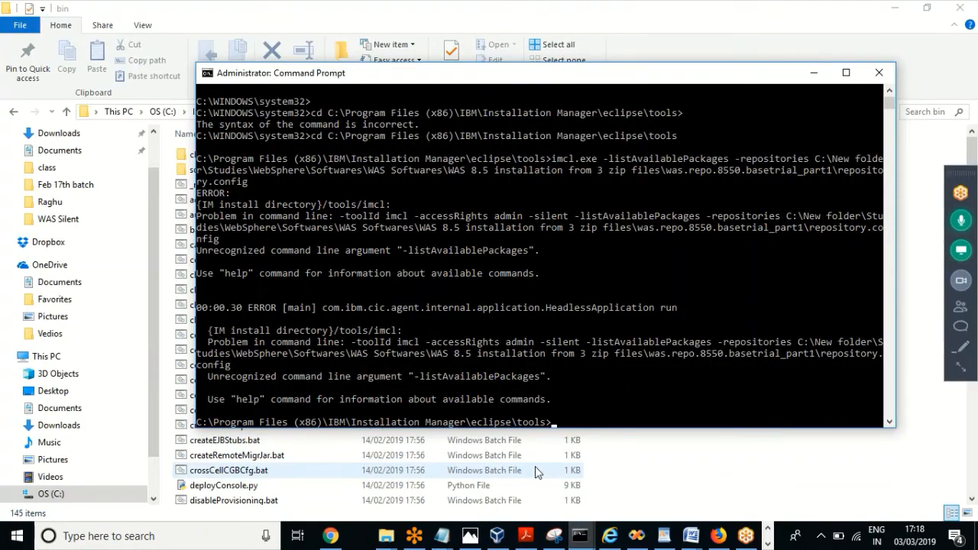
{"action": "type", "text": "cd"}
{"action": "left_click", "coordinate": [641, 387]}
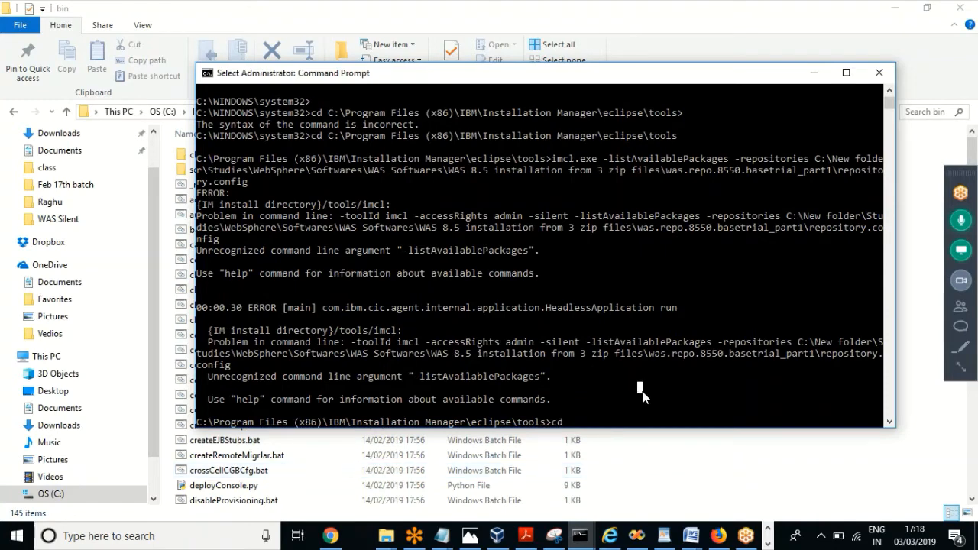
{"action": "left_click", "coordinate": [653, 416]}
Step: Re-copy the AppSrv02 bin path from Explorer and return to the second console
{"action": "left_click", "coordinate": [443, 6]}
{"action": "left_click", "coordinate": [442, 111]}
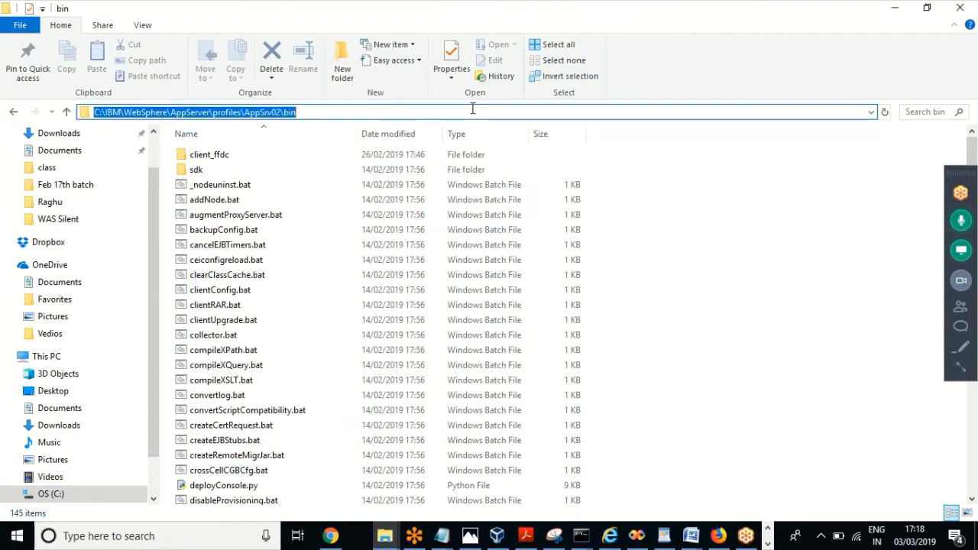
{"action": "mouse_move", "coordinate": [578, 541]}
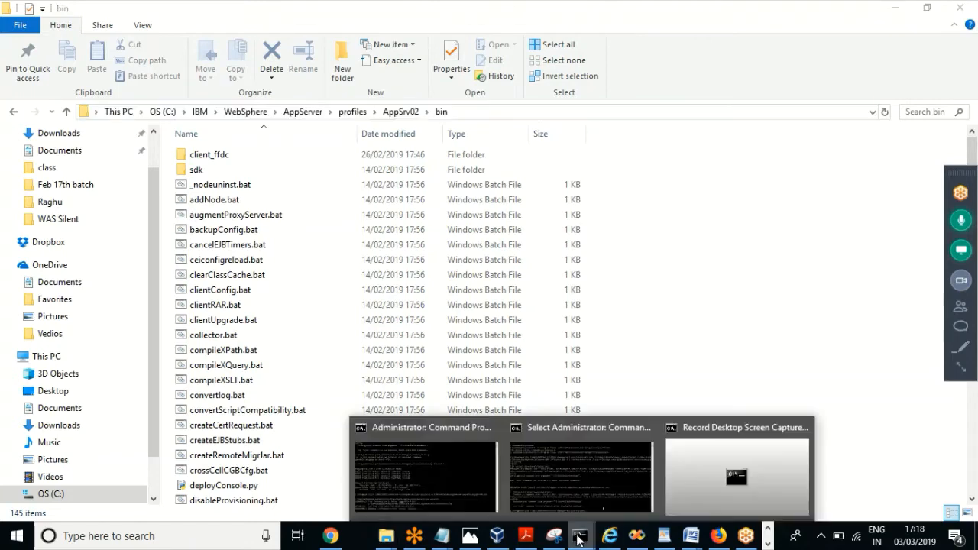
{"action": "left_click", "coordinate": [582, 469]}
{"action": "key", "text": "Escape"}
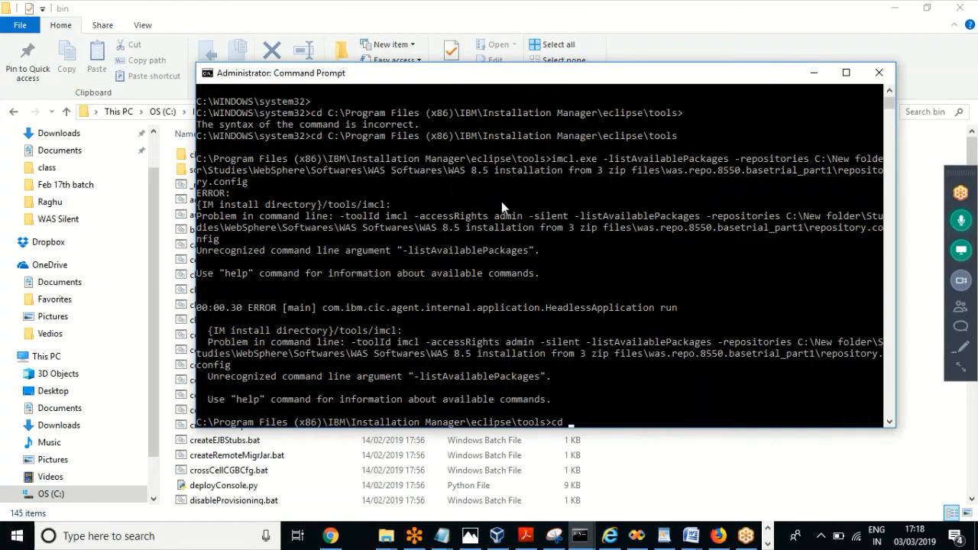
{"action": "left_click", "coordinate": [450, 6]}
{"action": "left_click", "coordinate": [457, 111]}
{"action": "key", "text": "super+c"}
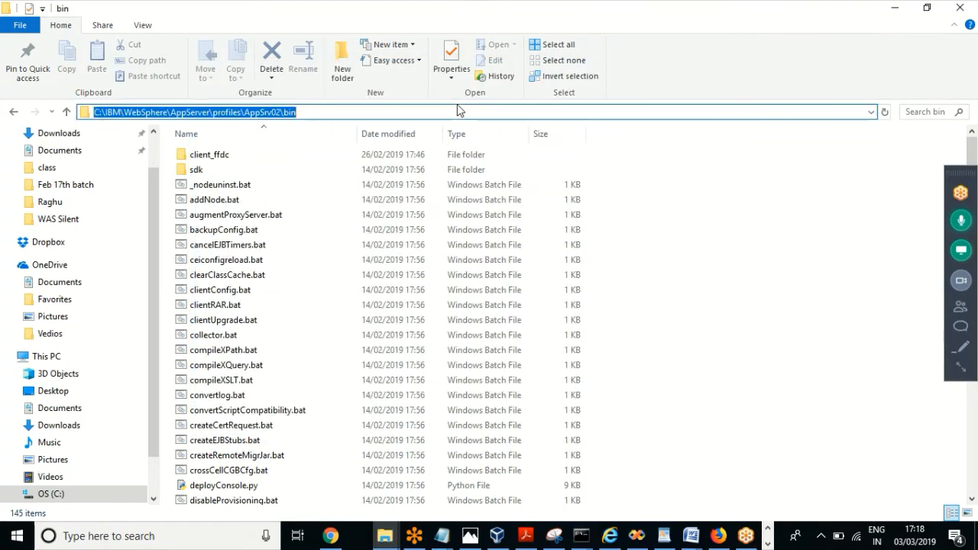
{"action": "left_click", "coordinate": [582, 536]}
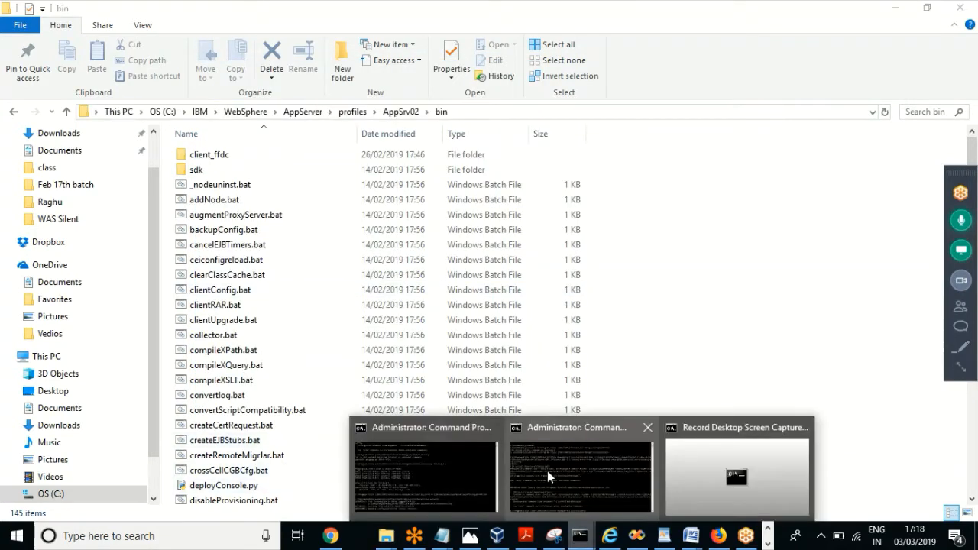
{"action": "left_click", "coordinate": [547, 471]}
Step: Paste the path to enter AppSrv02\bin and type stopServer.bat server1
{"action": "right_click", "coordinate": [619, 424]}
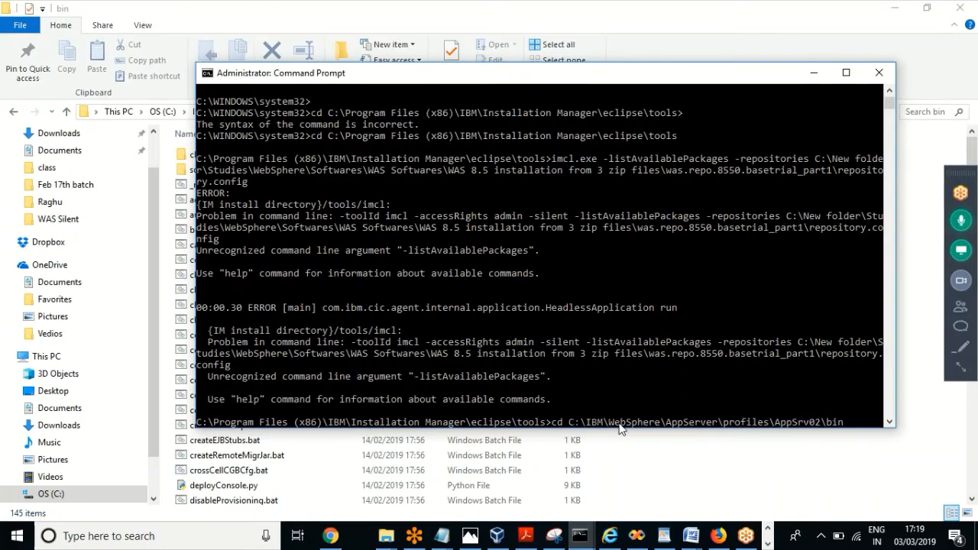
{"action": "key", "text": "Return"}
{"action": "type", "text": "stps"}
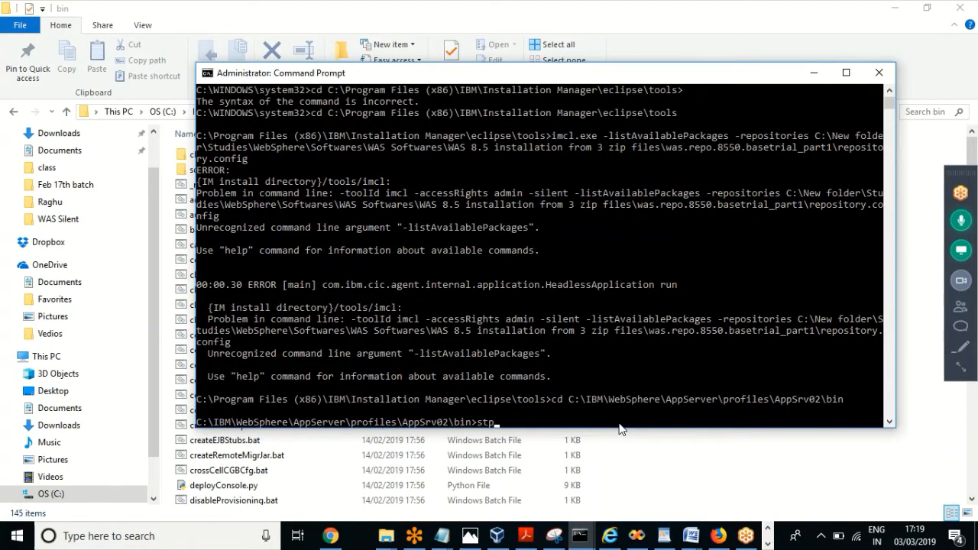
{"action": "key", "text": "BackSpace"}
{"action": "key", "text": "BackSpace"}
{"action": "type", "text": "opS"}
{"action": "key", "text": "Tab"}
{"action": "type", "text": "server1"}
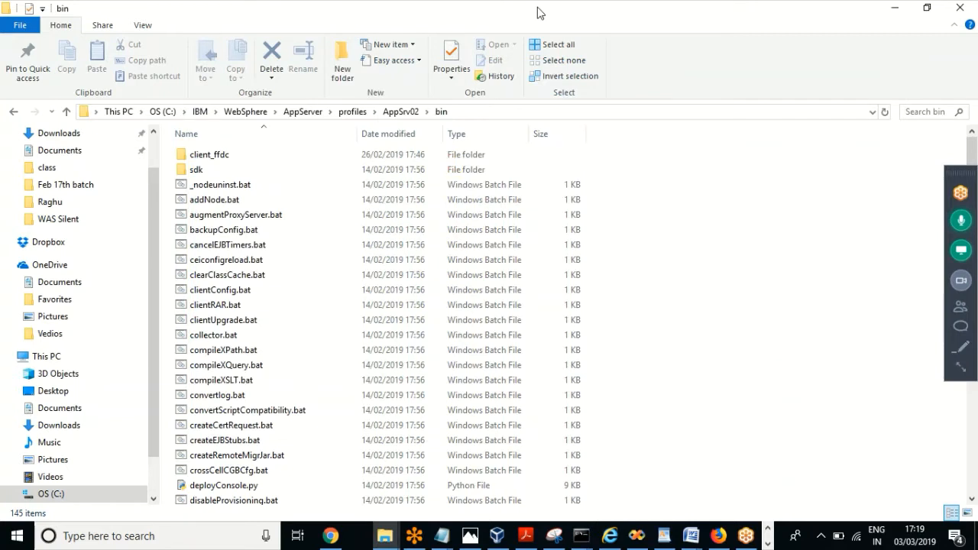
Step: Open profiles\AppSrv03\bin in Explorer and select its full path
{"action": "key", "text": "alt+Up"}
{"action": "key", "text": "alt+Up"}
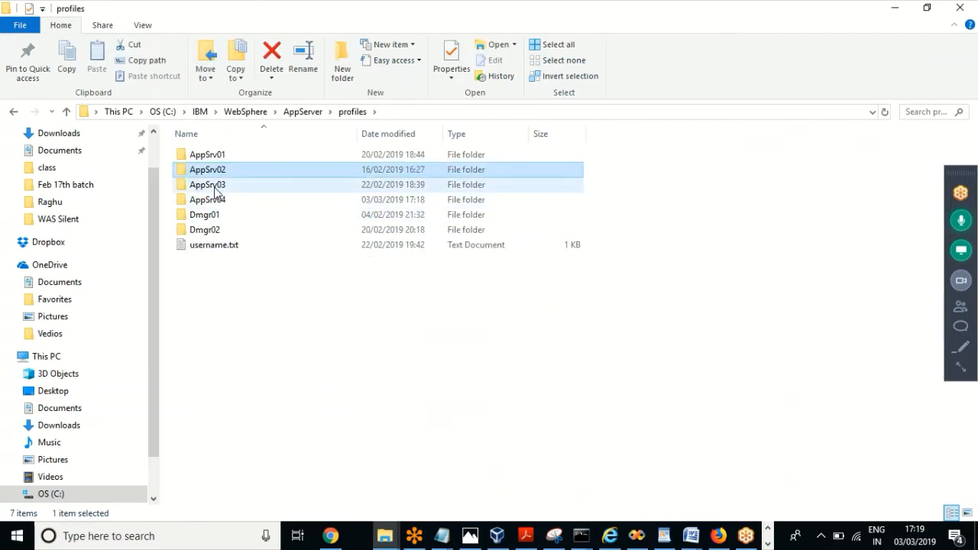
{"action": "left_click", "coordinate": [218, 188]}
{"action": "double_click", "coordinate": [216, 188]}
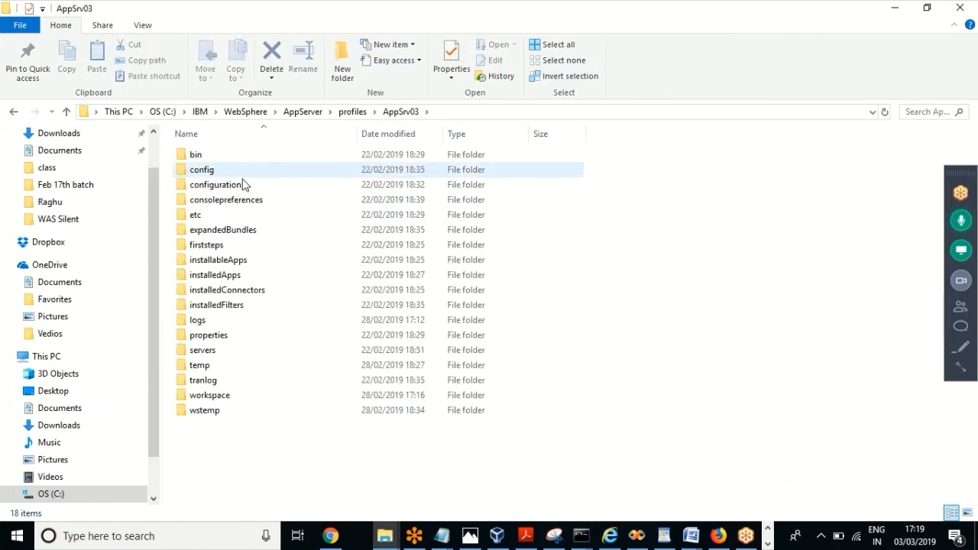
{"action": "double_click", "coordinate": [208, 158]}
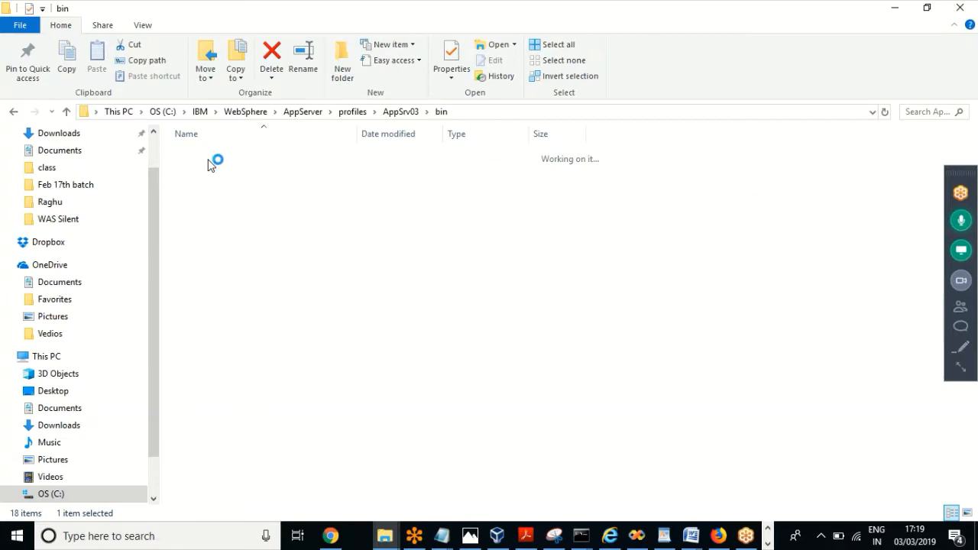
{"action": "left_click", "coordinate": [476, 112]}
{"action": "key", "text": "ctrl+c"}
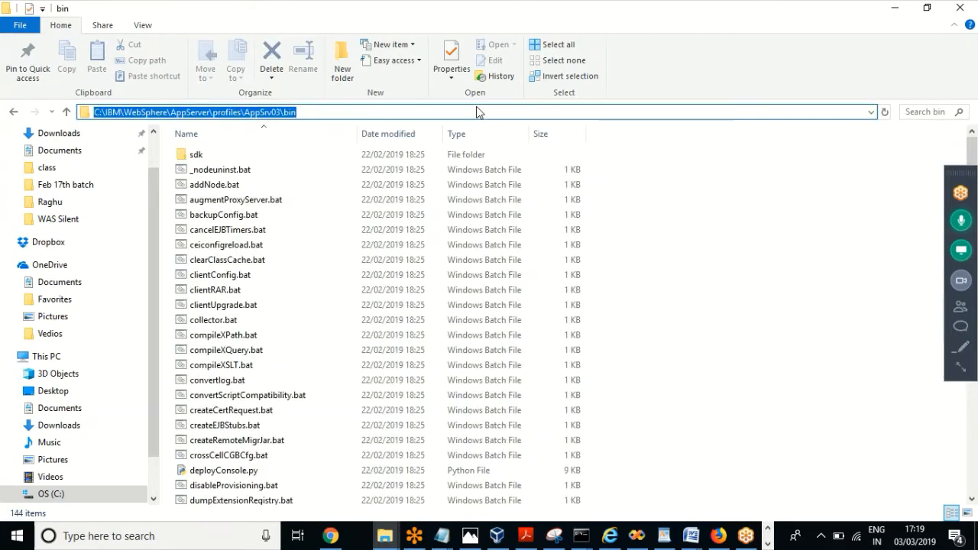
Step: In a new cmd console, cd into AppSrv03\bin and run stopServer.bat server1; Explorer back at profiles
{"action": "key", "text": "super+r"}
{"action": "type", "text": "c"}
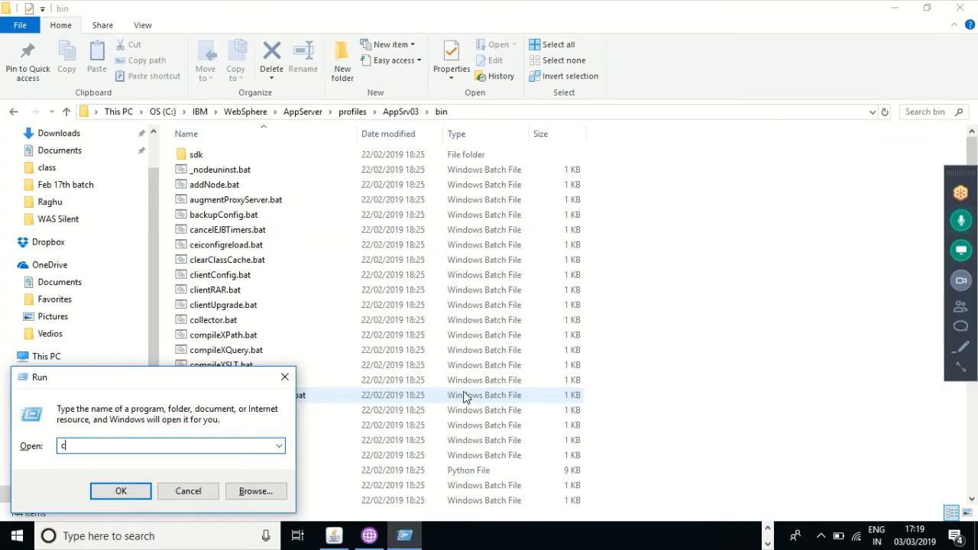
{"action": "type", "text": "md"}
{"action": "key", "text": "Return"}
{"action": "type", "text": "cd"}
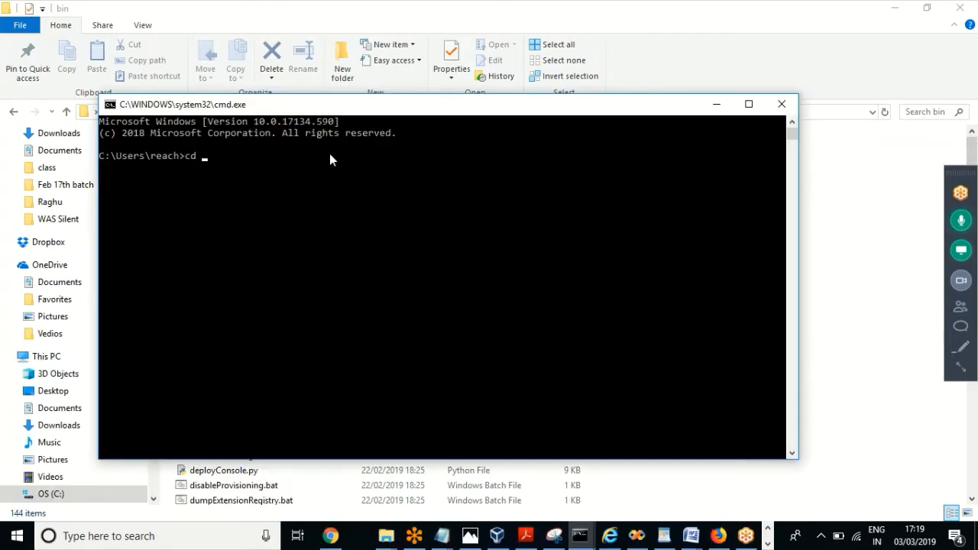
{"action": "key", "text": "ctrl+v"}
{"action": "key", "text": "Return"}
{"action": "type", "text": "stopServer.bat"}
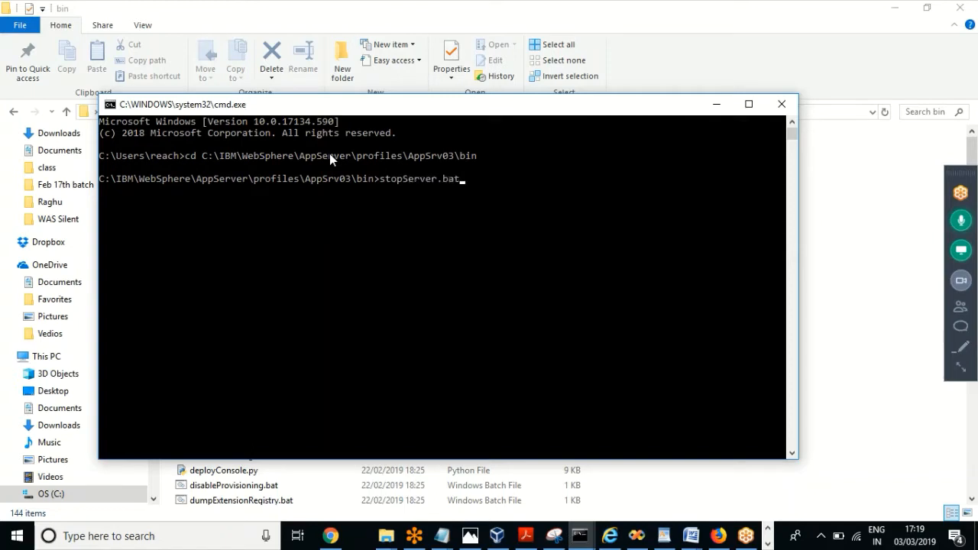
{"action": "type", "text": " server1"}
{"action": "key", "text": "Return"}
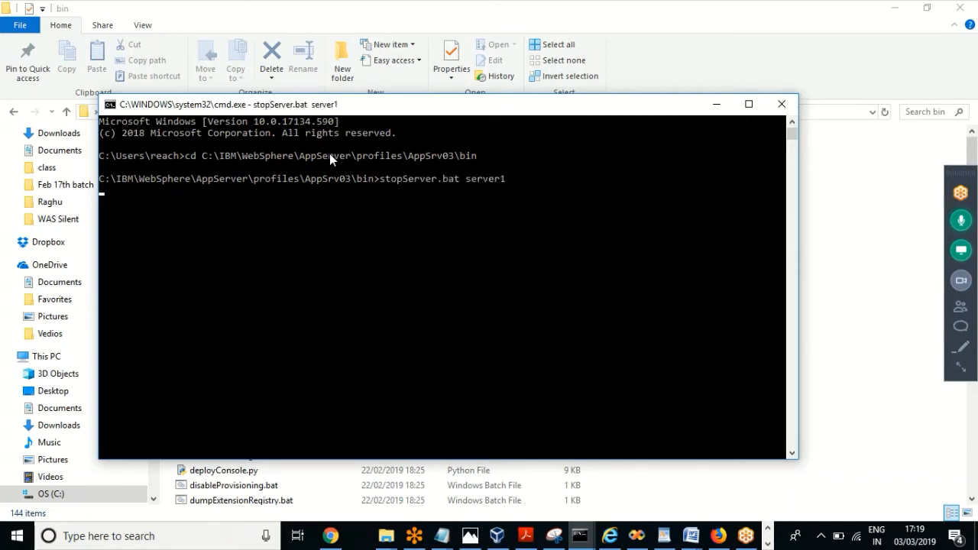
{"action": "left_click", "coordinate": [443, 14]}
{"action": "left_click", "coordinate": [356, 112]}
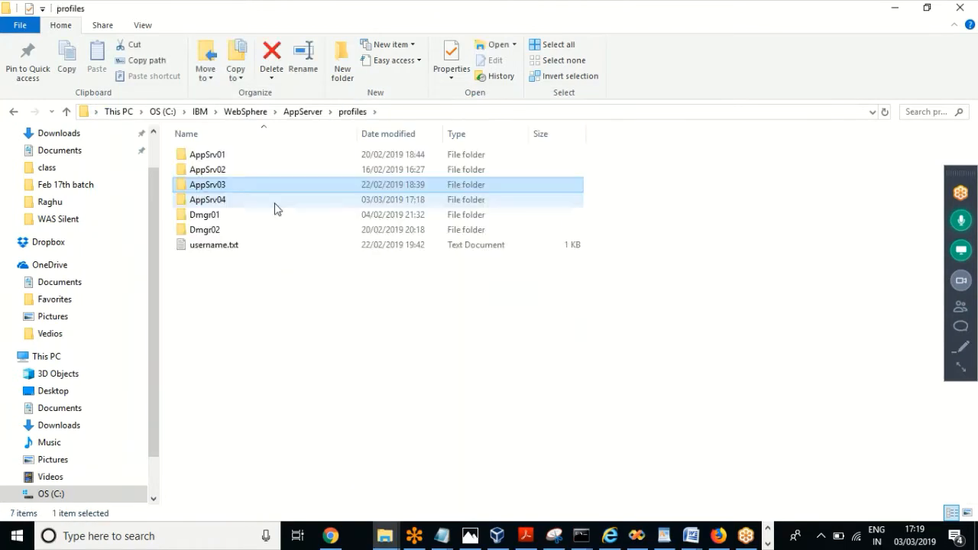
Step: Open the Dmgr01 profile folder and cd a console into its bin folder
{"action": "left_click", "coordinate": [233, 220]}
{"action": "double_click", "coordinate": [233, 219]}
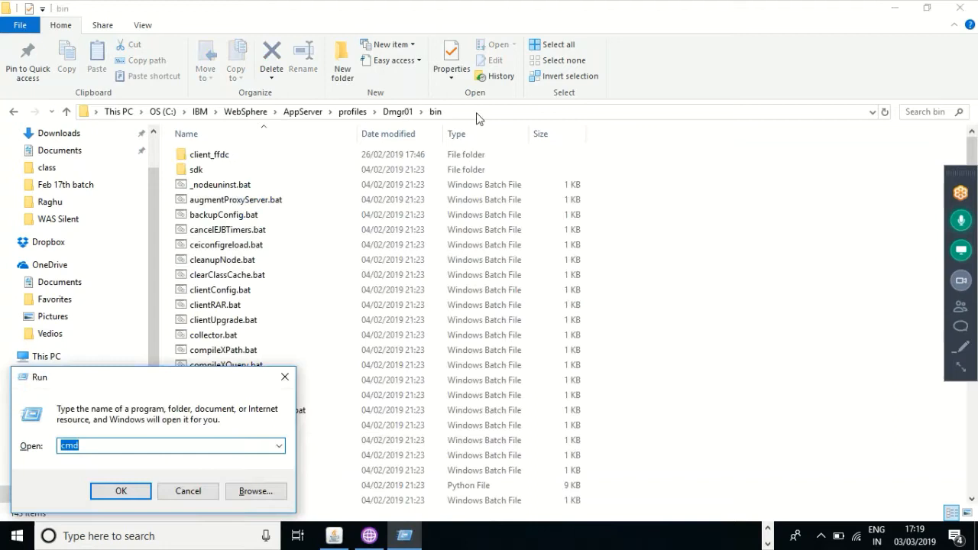
{"action": "type", "text": "cm"}
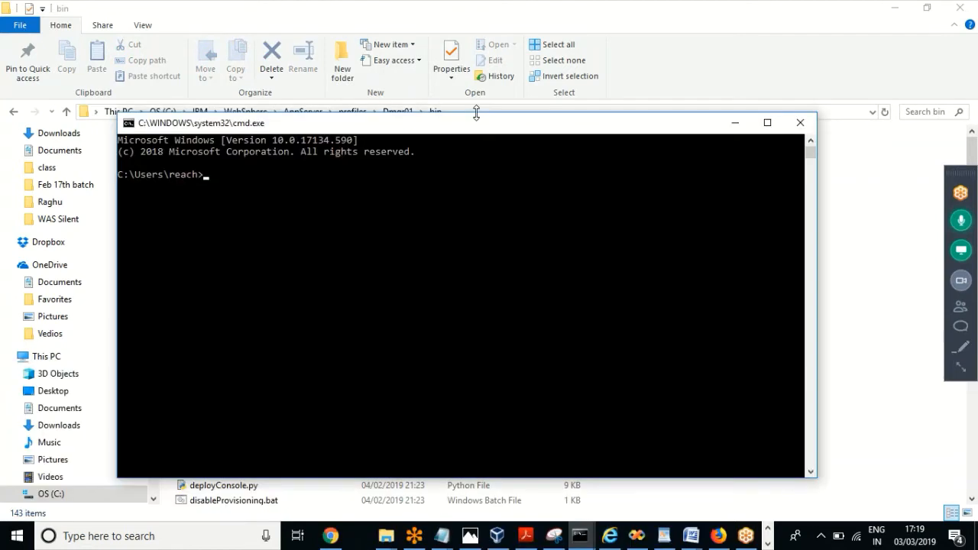
{"action": "type", "text": "cd"}
{"action": "right_click", "coordinate": [334, 172]}
{"action": "key", "text": "Return"}
Step: Run stopManager.bat and bring File Explorer back to the front
{"action": "type", "text": "s"}
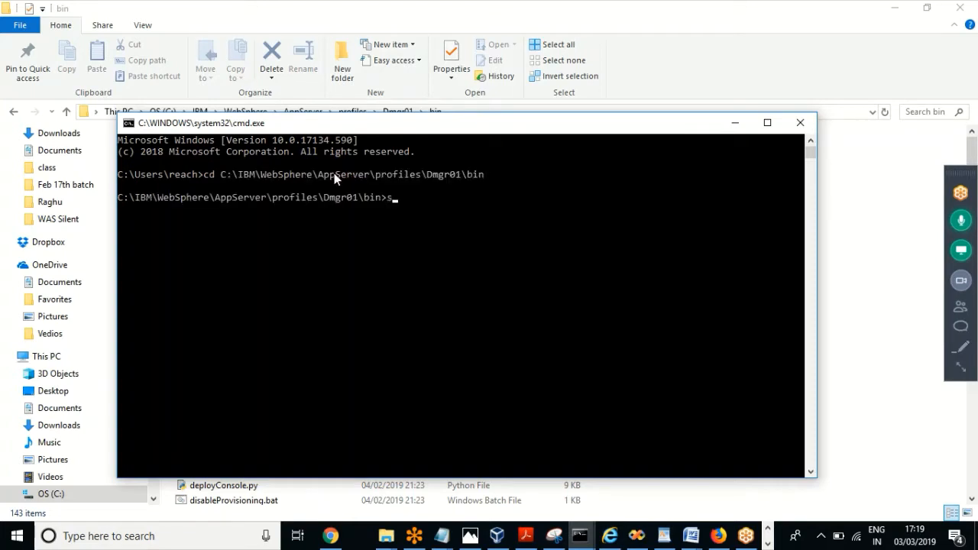
{"action": "type", "text": "topM"}
{"action": "key", "text": "Tab"}
{"action": "key", "text": "Return"}
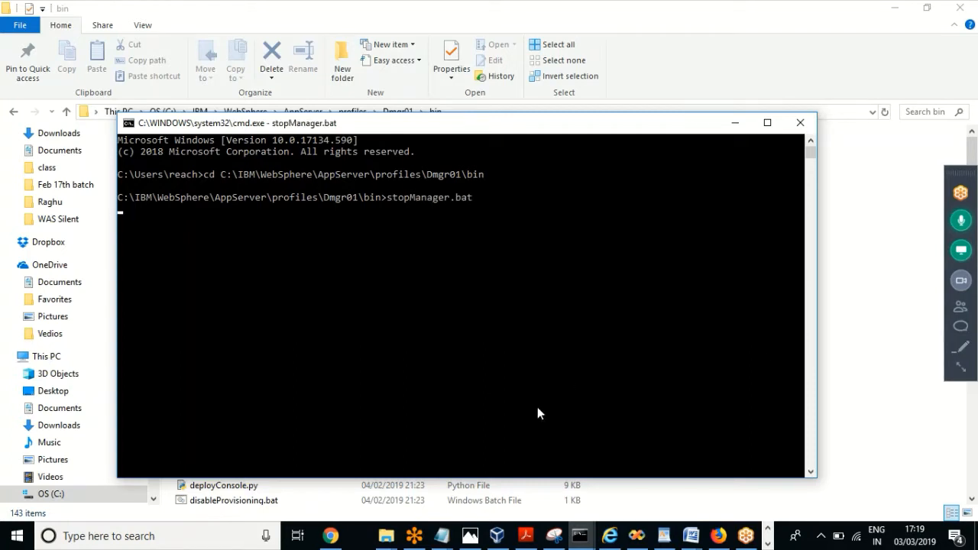
{"action": "left_click", "coordinate": [555, 9]}
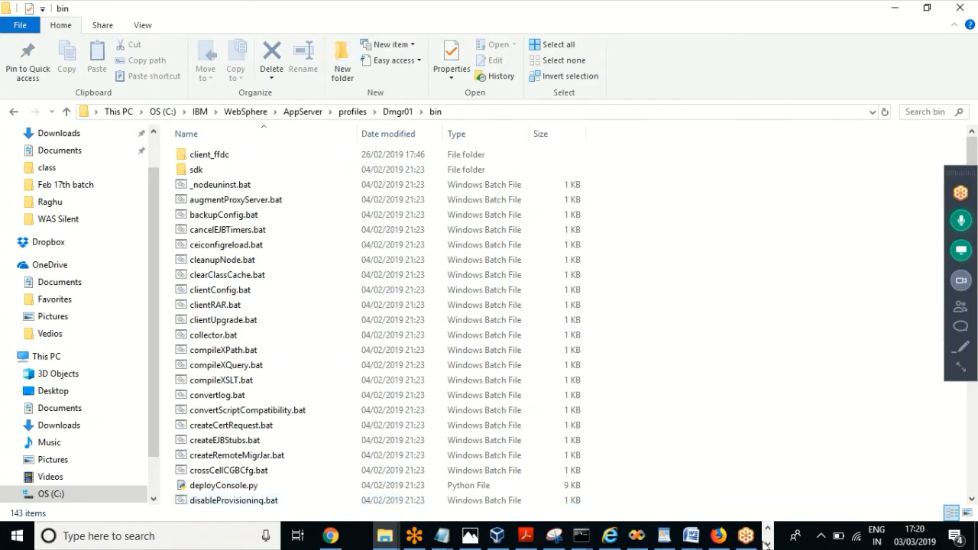
Step: Close the Firefox meeting page and the Internet Explorer window
{"action": "left_click", "coordinate": [718, 536]}
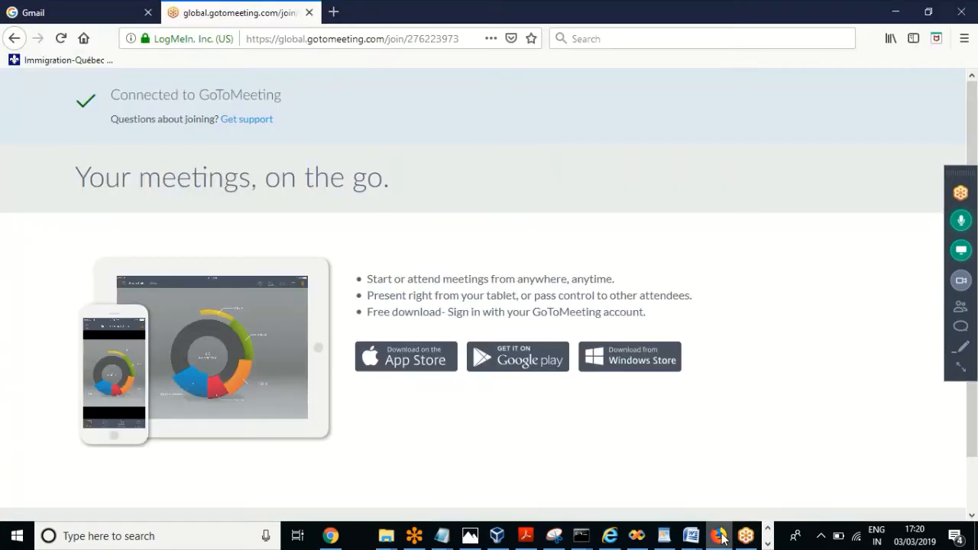
{"action": "left_click", "coordinate": [962, 12]}
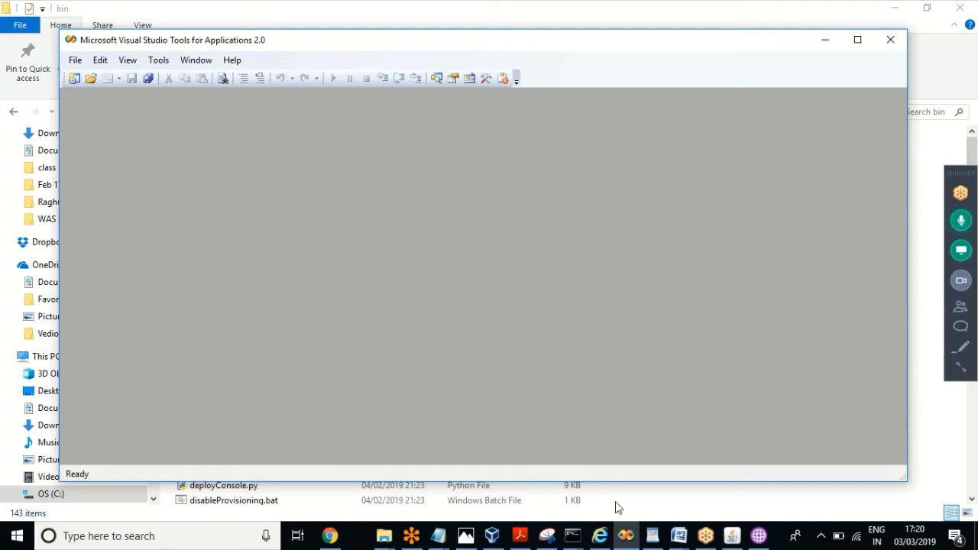
{"action": "left_click", "coordinate": [600, 535]}
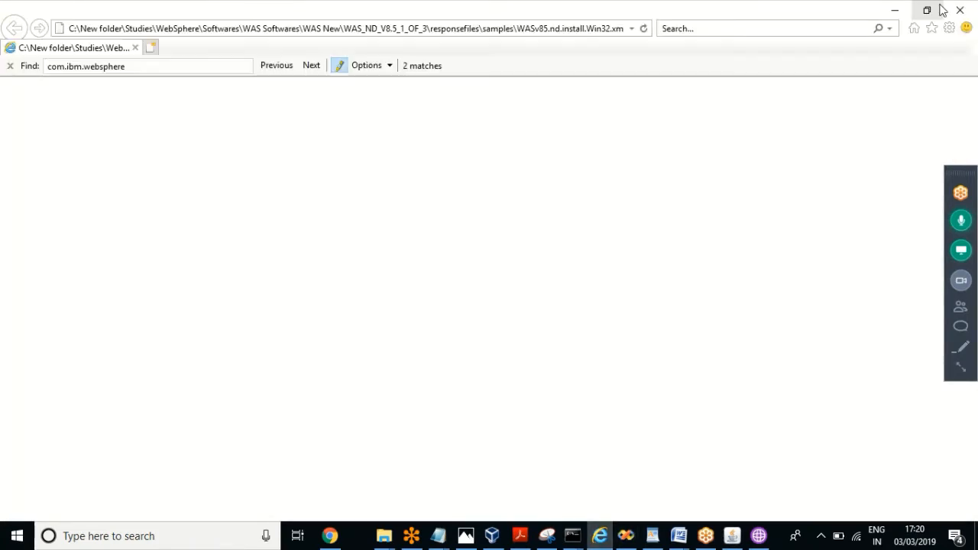
{"action": "left_click", "coordinate": [960, 10]}
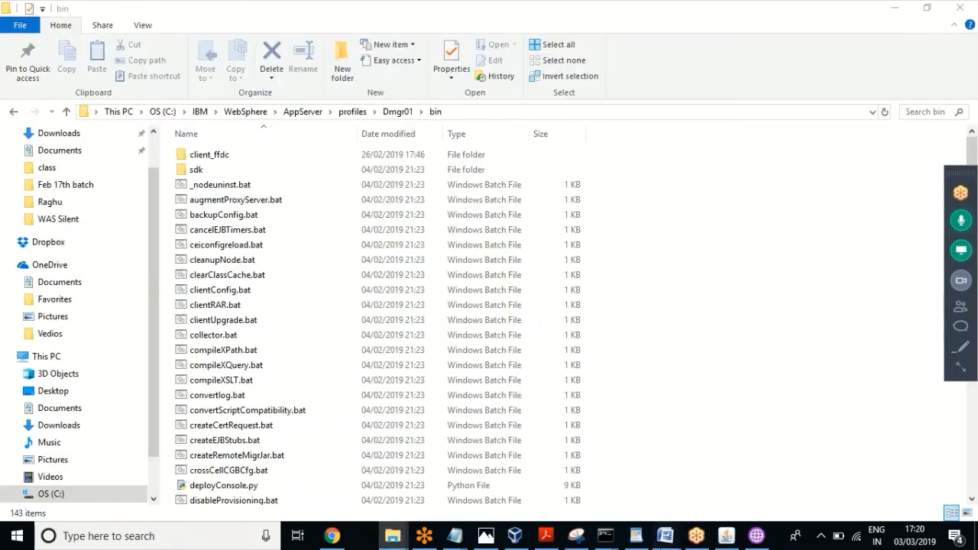
{"action": "mouse_move", "coordinate": [672, 535]}
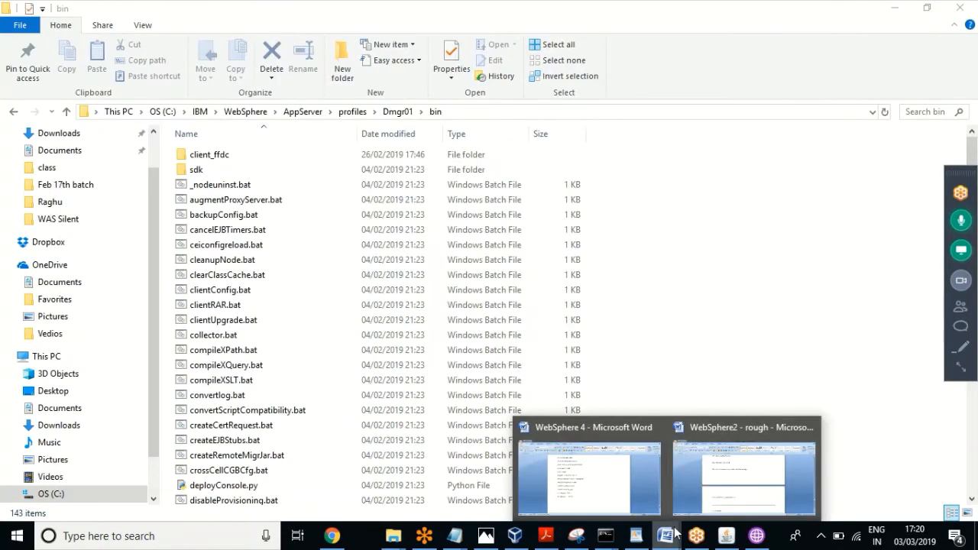
Step: Bring the WebSphere 4 Word notes forward and page up toward the earlier notes
{"action": "left_click", "coordinate": [614, 504]}
{"action": "key", "text": "Page_Up"}
{"action": "key", "text": "Page_Up"}
{"action": "key", "text": "Page_Up"}
{"action": "key", "text": "Page_Up"}
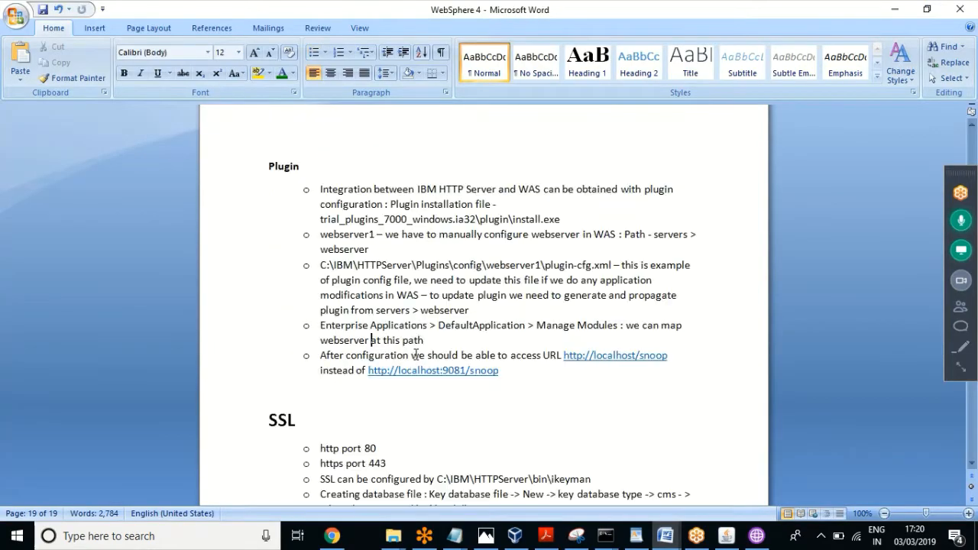
{"action": "key", "text": "Page_Up"}
{"action": "key", "text": "Page_Up"}
{"action": "key", "text": "Page_Up"}
{"action": "key", "text": "Page_Up"}
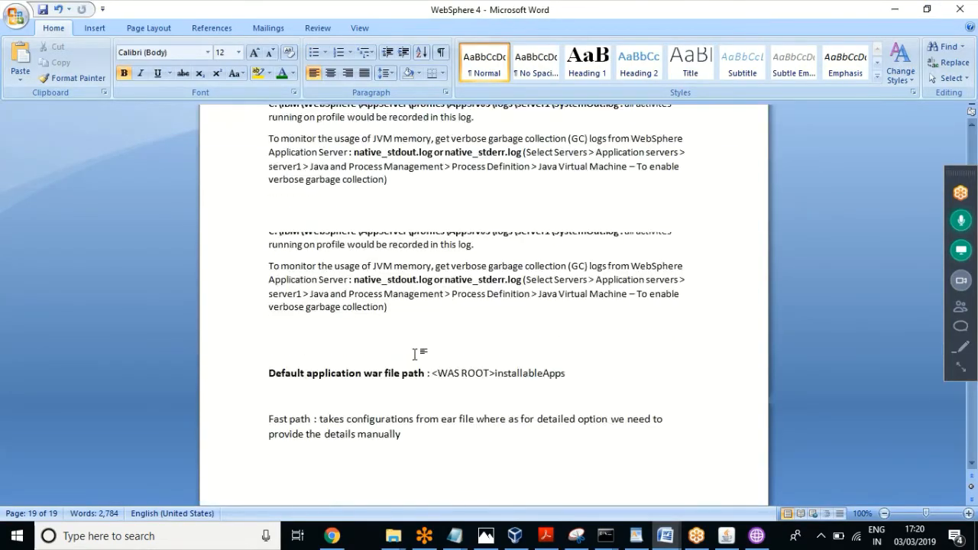
Step: Search the notes for 'addnode' to reach the addNode and startNode/stopNode commands
{"action": "key", "text": "ctrl+f"}
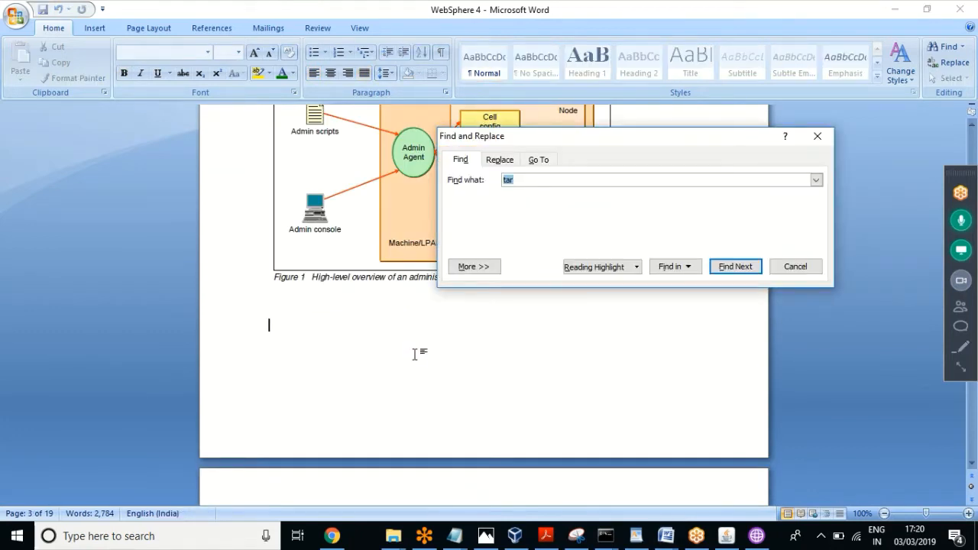
{"action": "scroll", "coordinate": [414, 354], "scroll_direction": "down", "scroll_amount": 5}
{"action": "type", "text": "addnode"}
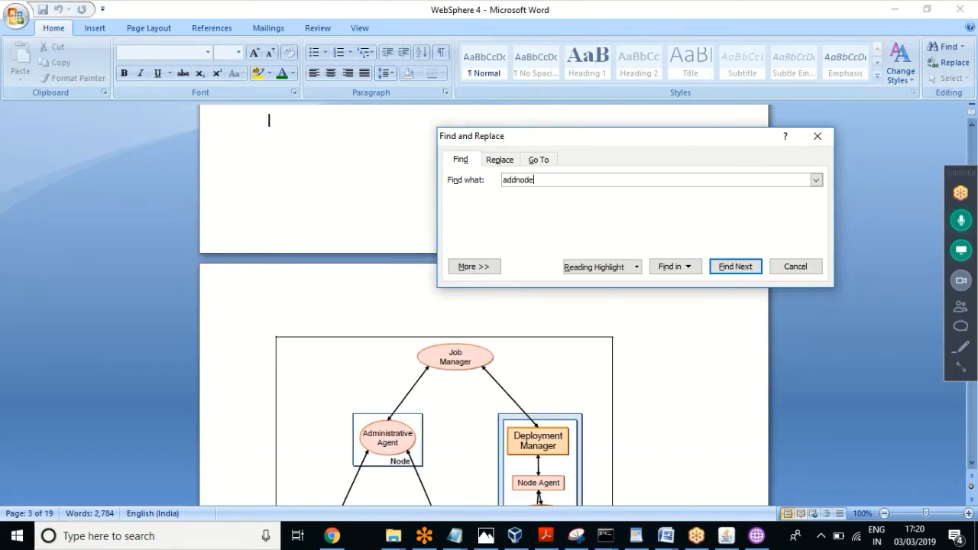
{"action": "key", "text": "Return"}
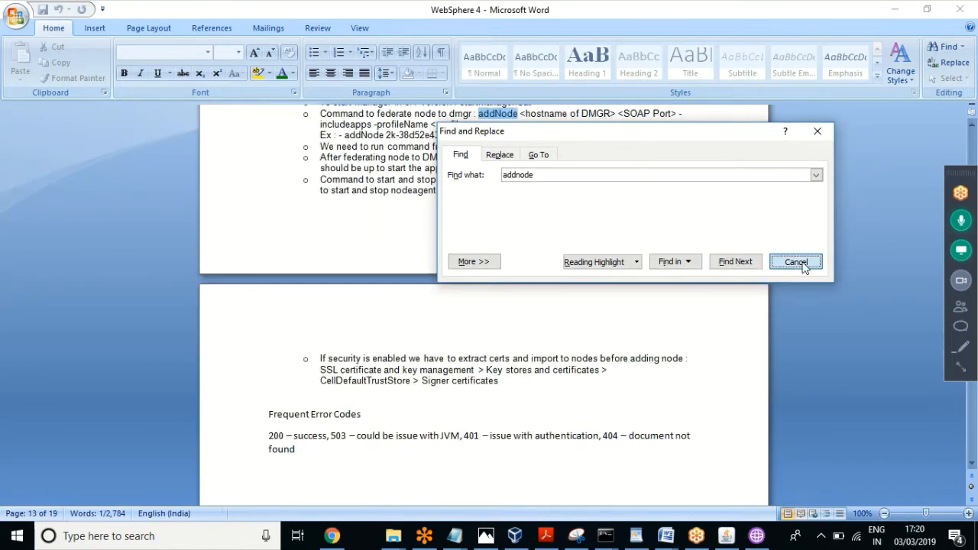
{"action": "left_click", "coordinate": [799, 264]}
{"action": "left_click", "coordinate": [549, 188]}
{"action": "key", "text": "Up"}
{"action": "key", "text": "Up"}
{"action": "key", "text": "Up"}
{"action": "key", "text": "Up"}
{"action": "key", "text": "Up"}
{"action": "key", "text": "Up"}
{"action": "key", "text": "Up"}
{"action": "key", "text": "Up"}
{"action": "key", "text": "Up"}
{"action": "key", "text": "Up"}
{"action": "key", "text": "Up"}
{"action": "key", "text": "Up"}
{"action": "key", "text": "Up"}
{"action": "key", "text": "Up"}
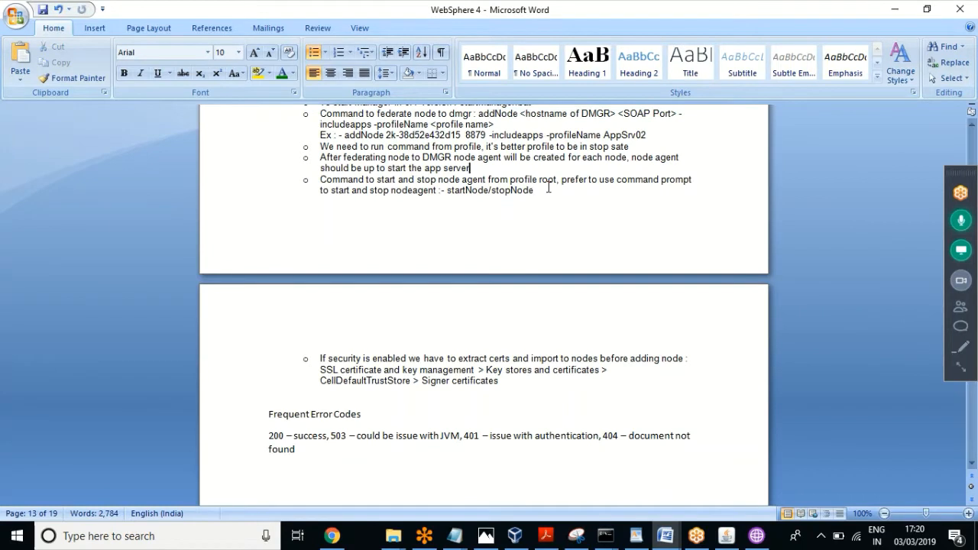
{"action": "key", "text": "Up"}
{"action": "key", "text": "Up"}
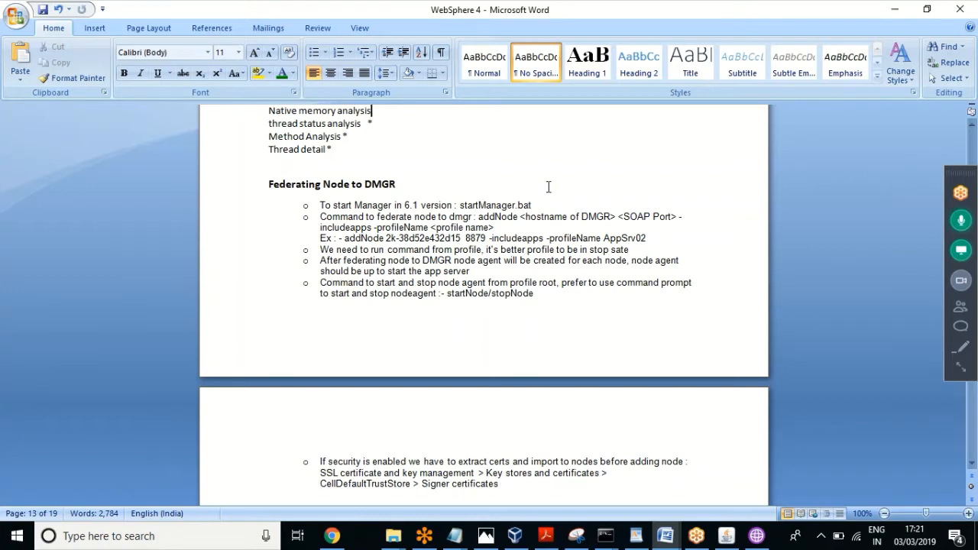
{"action": "left_click", "coordinate": [552, 290]}
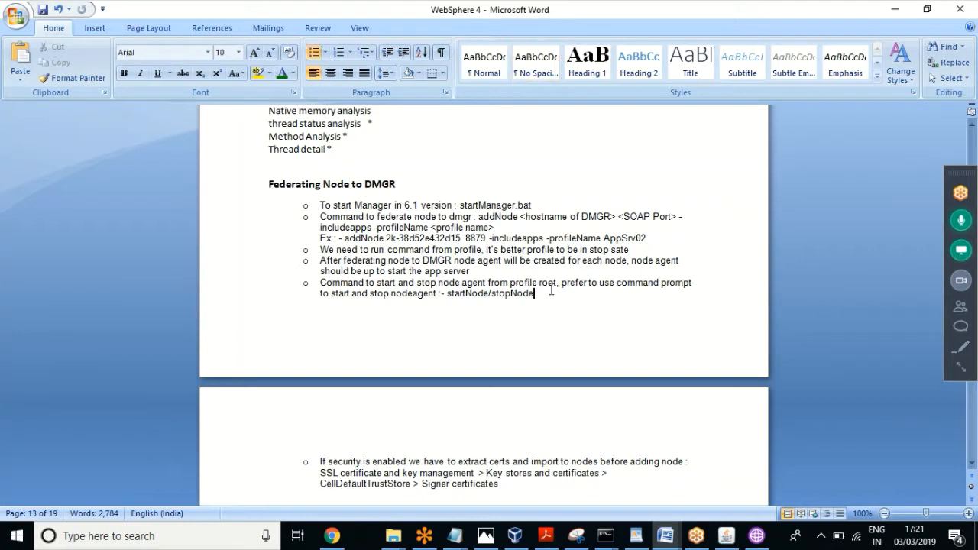
{"action": "left_click", "coordinate": [957, 369]}
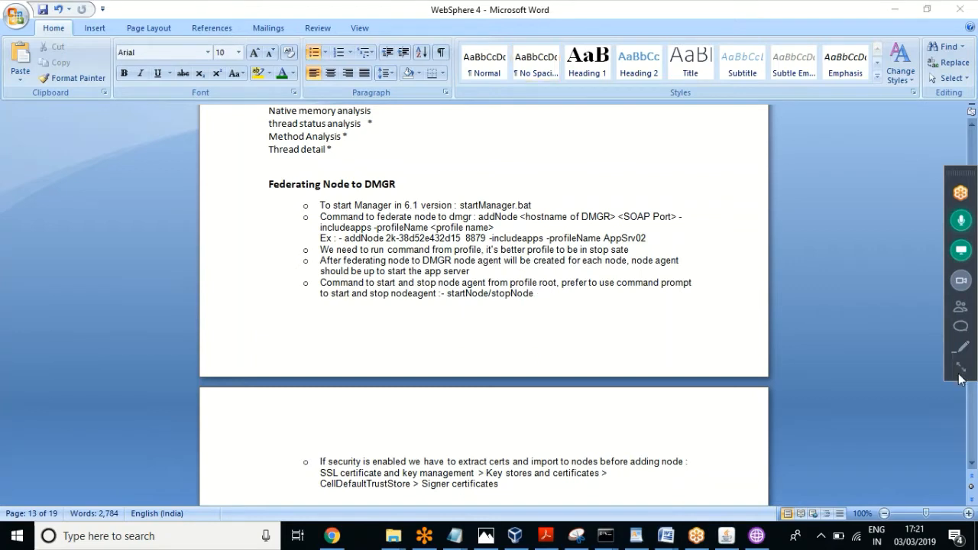
{"action": "left_click", "coordinate": [963, 372]}
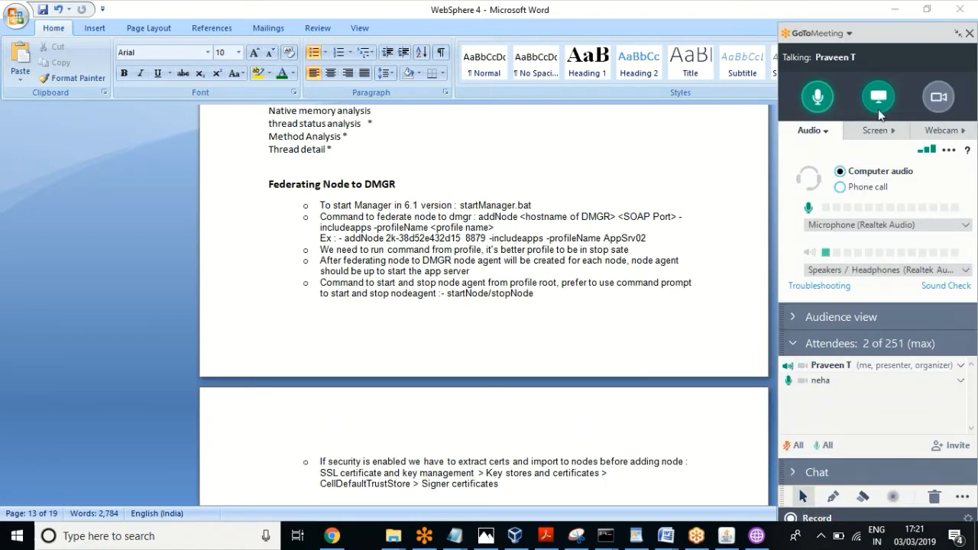
{"action": "left_click", "coordinate": [957, 36]}
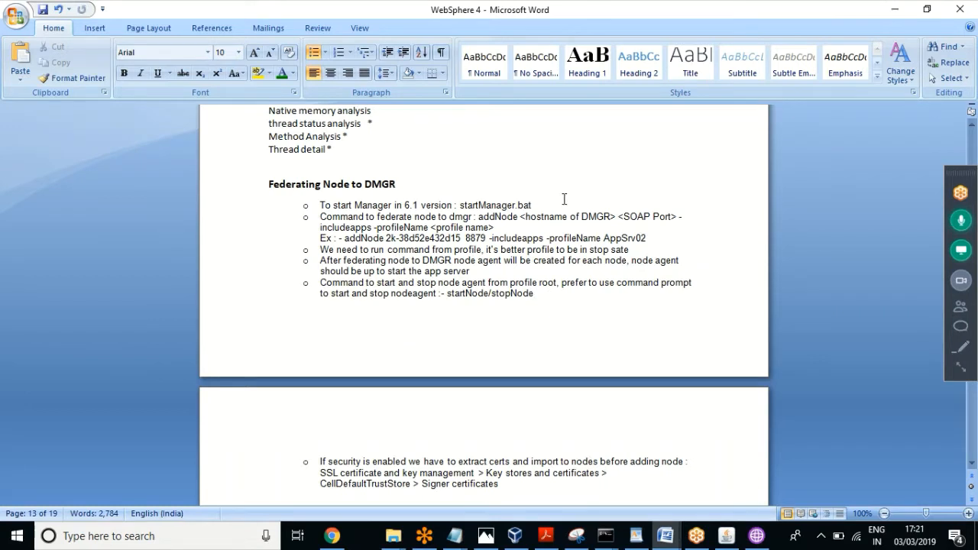
{"action": "mouse_move", "coordinate": [478, 217]}
{"action": "left_mouse_down"}
{"action": "mouse_move", "coordinate": [515, 217]}
{"action": "mouse_move", "coordinate": [480, 226]}
{"action": "left_mouse_up"}
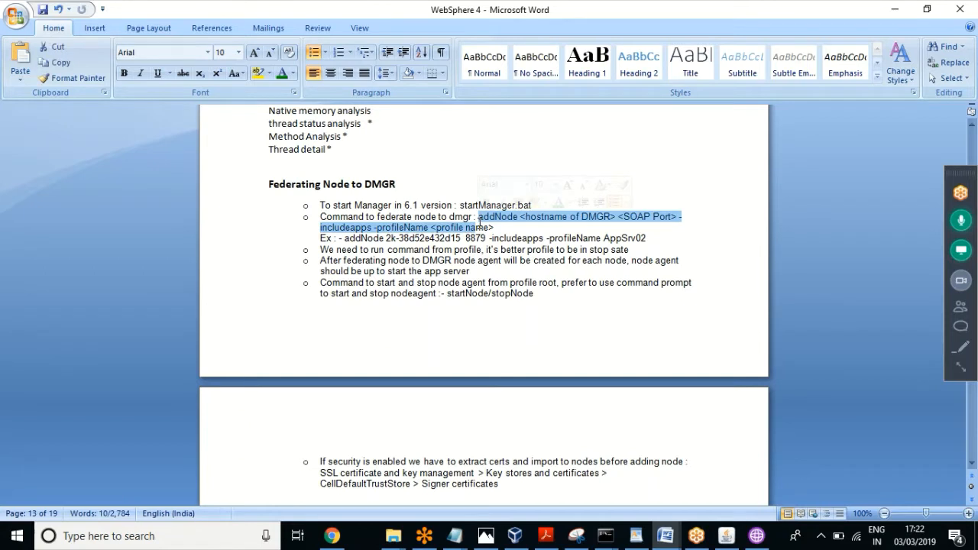
{"action": "left_click", "coordinate": [497, 226]}
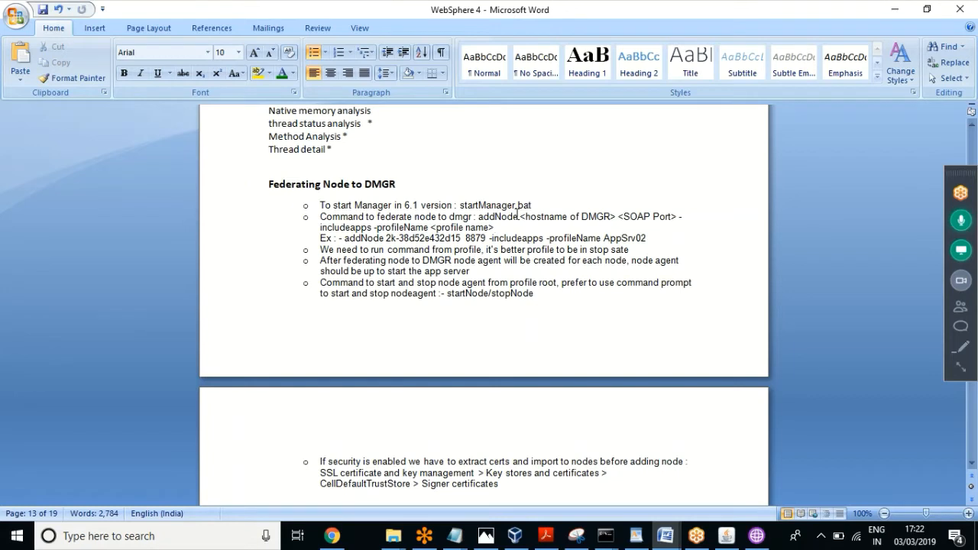
{"action": "left_click_drag", "start_coordinate": [518, 217], "coordinate": [478, 217]}
{"action": "left_click", "coordinate": [500, 226]}
{"action": "key", "text": "Down"}
{"action": "key", "text": "Down"}
{"action": "key", "text": "Down"}
{"action": "key", "text": "Down"}
{"action": "key", "text": "Down"}
{"action": "key", "text": "Down"}
{"action": "key", "text": "Down"}
{"action": "key", "text": "Down"}
{"action": "key", "text": "Down"}
{"action": "key", "text": "Down"}
{"action": "key", "text": "Down"}
{"action": "key", "text": "Down"}
{"action": "key", "text": "Down"}
{"action": "key", "text": "Down"}
{"action": "key", "text": "Down"}
{"action": "key", "text": "Down"}
{"action": "key", "text": "Down"}
{"action": "key", "text": "Down"}
{"action": "key", "text": "Down"}
{"action": "key", "text": "Down"}
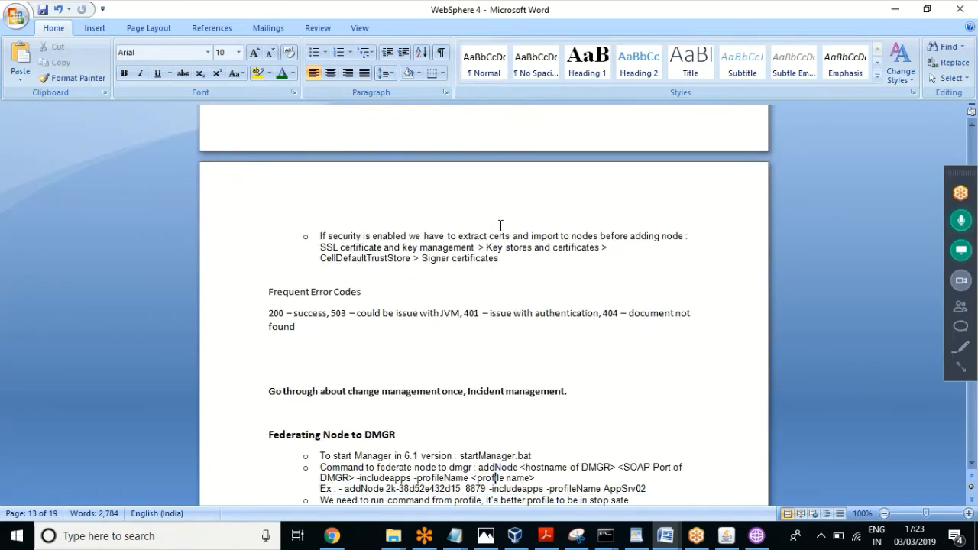
Step: Switch to the WebSphere2 - rough document and close it, keeping WebSphere 4 open
{"action": "key", "text": "Up"}
{"action": "key", "text": "Up"}
{"action": "key", "text": "Up"}
{"action": "key", "text": "Up"}
{"action": "key", "text": "Up"}
{"action": "key", "text": "Up"}
{"action": "key", "text": "Up"}
{"action": "key", "text": "Up"}
{"action": "key", "text": "Up"}
{"action": "key", "text": "Up"}
{"action": "key", "text": "Up"}
{"action": "key", "text": "Up"}
{"action": "key", "text": "Up"}
{"action": "key", "text": "Up"}
{"action": "key", "text": "Up"}
{"action": "key", "text": "Up"}
{"action": "key", "text": "Up"}
{"action": "key", "text": "Up"}
{"action": "key", "text": "Up"}
{"action": "key", "text": "Up"}
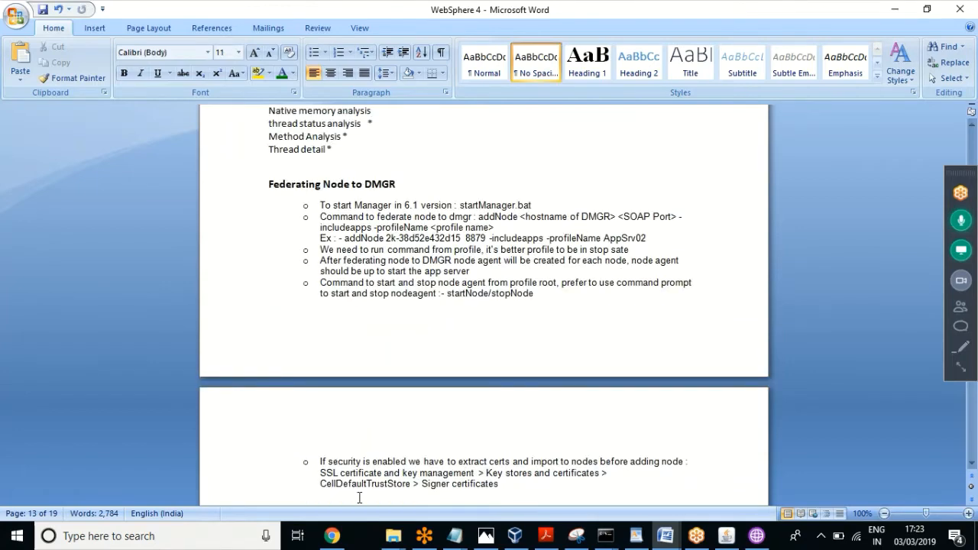
{"action": "left_click", "coordinate": [392, 539]}
{"action": "mouse_move", "coordinate": [668, 540]}
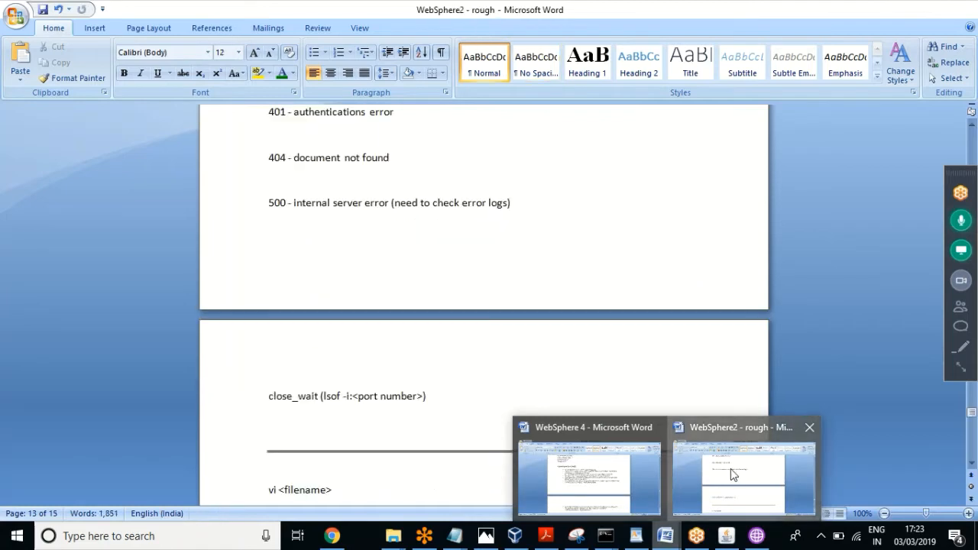
{"action": "left_click", "coordinate": [732, 474]}
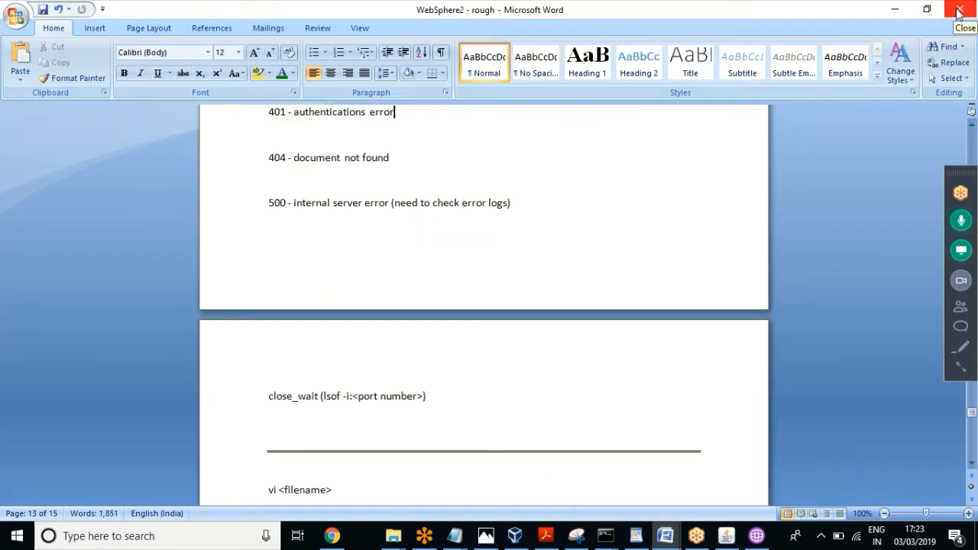
{"action": "left_click", "coordinate": [958, 10]}
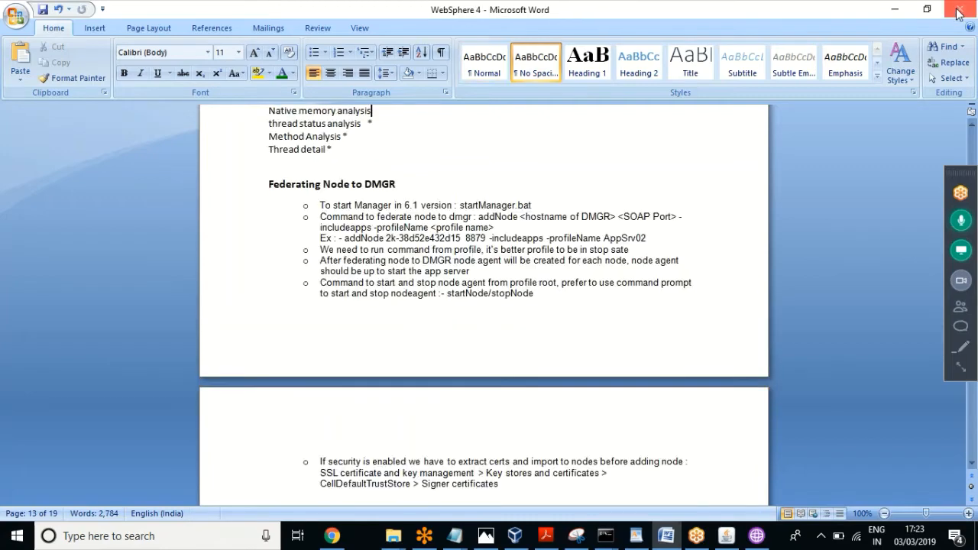
{"action": "left_click", "coordinate": [15, 23]}
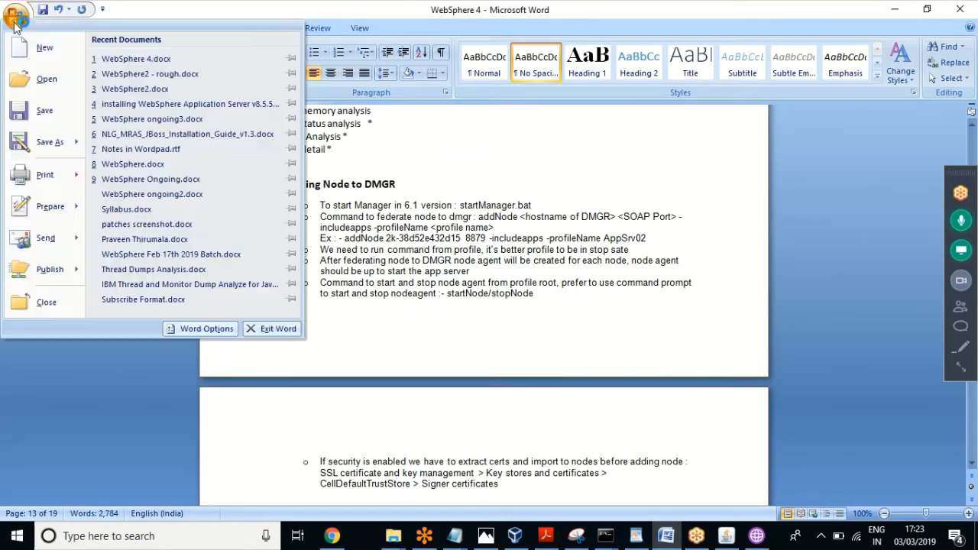
Step: Browse to Desktop\class\Raghu and open WebSphere ongoing3.docx
{"action": "left_click", "coordinate": [34, 77]}
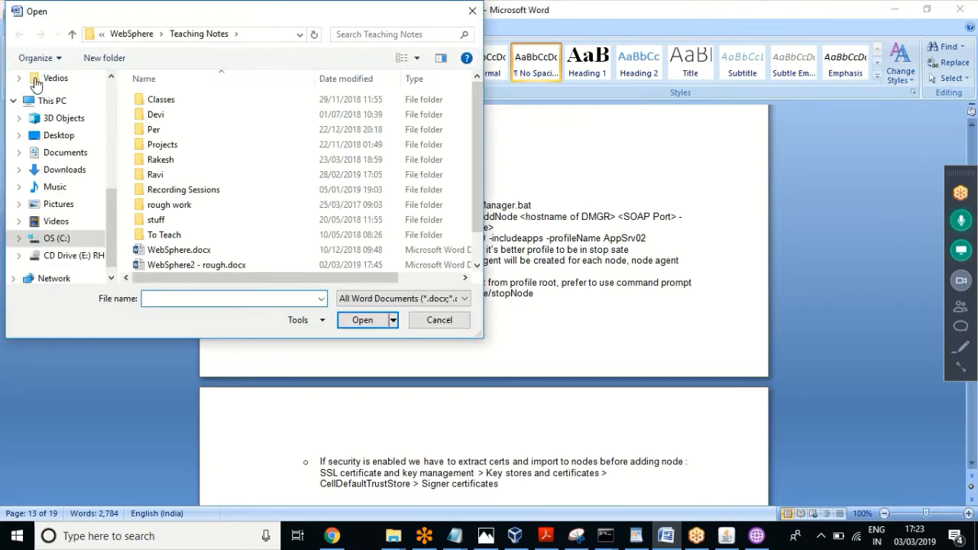
{"action": "left_click", "coordinate": [111, 87]}
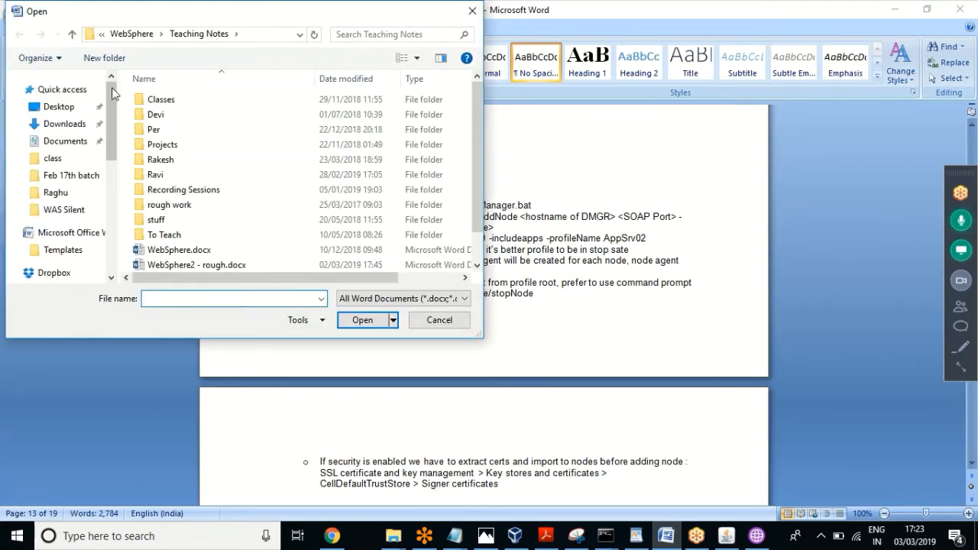
{"action": "left_click", "coordinate": [55, 109]}
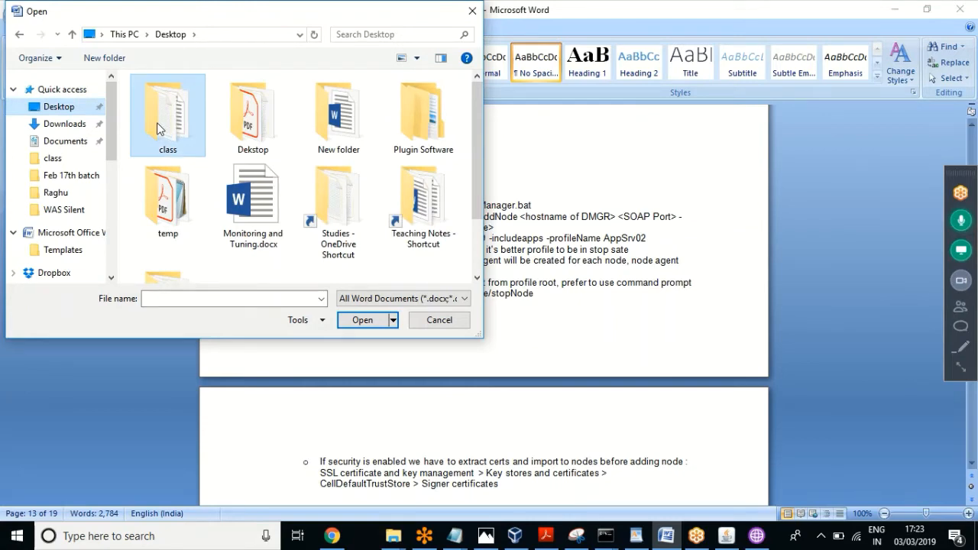
{"action": "double_click", "coordinate": [157, 122]}
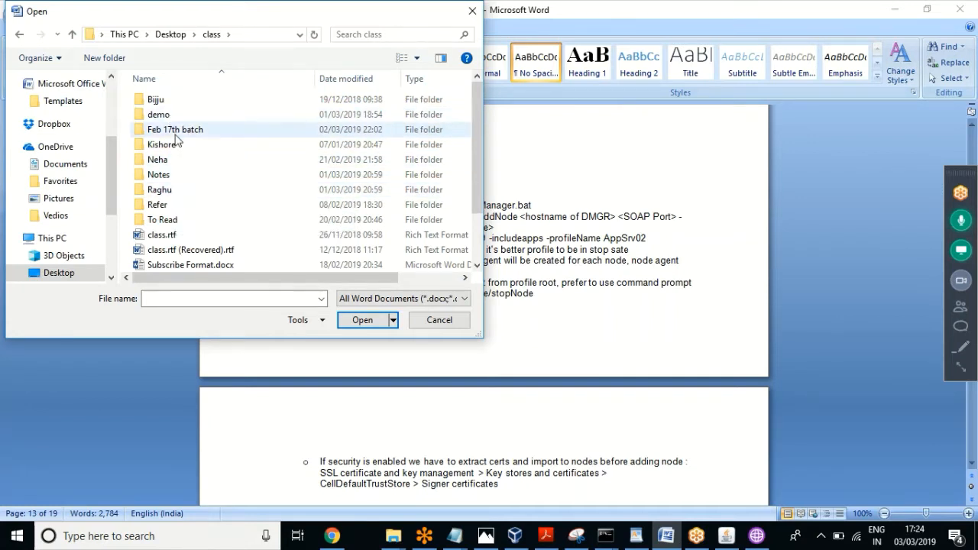
{"action": "double_click", "coordinate": [163, 195]}
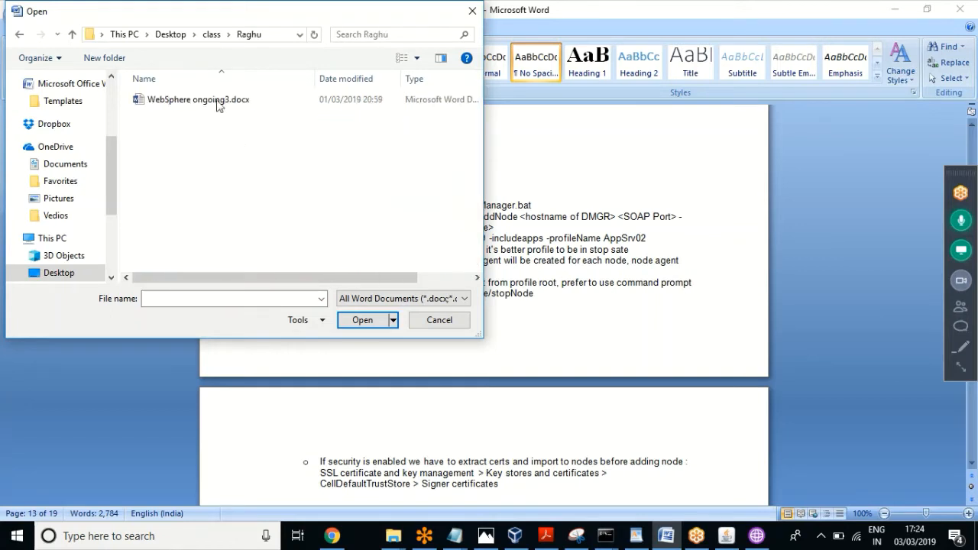
{"action": "double_click", "coordinate": [199, 99]}
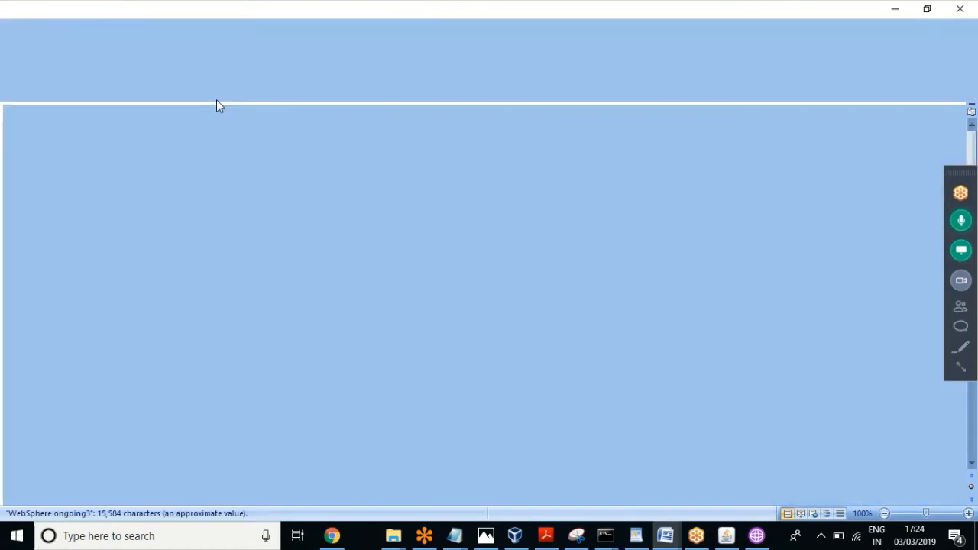
Step: Find 'addnode' in WebSphere ongoing3 and select the Federating Node to DMGR section through AppSrv01
{"action": "key", "text": "ctrl+f"}
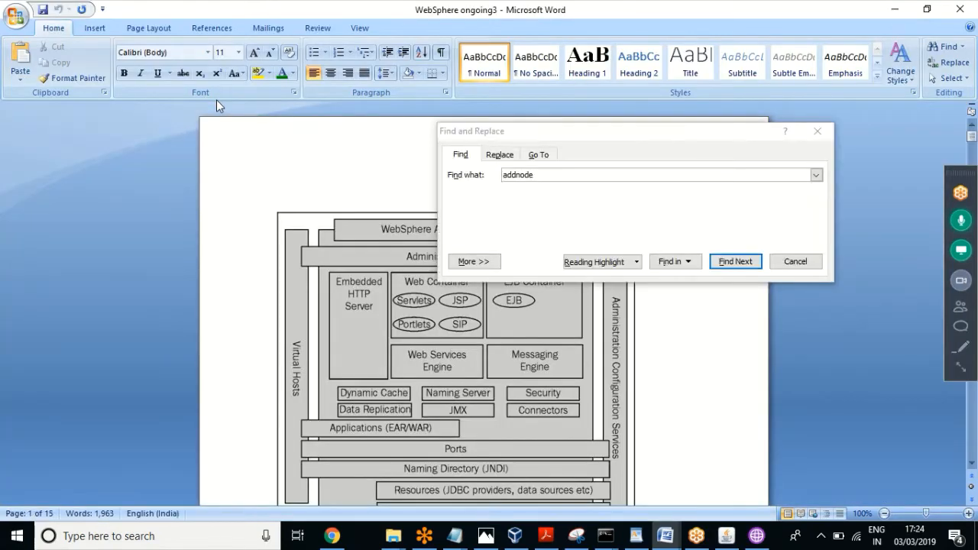
{"action": "type", "text": "a"}
{"action": "key", "text": "BackSpace"}
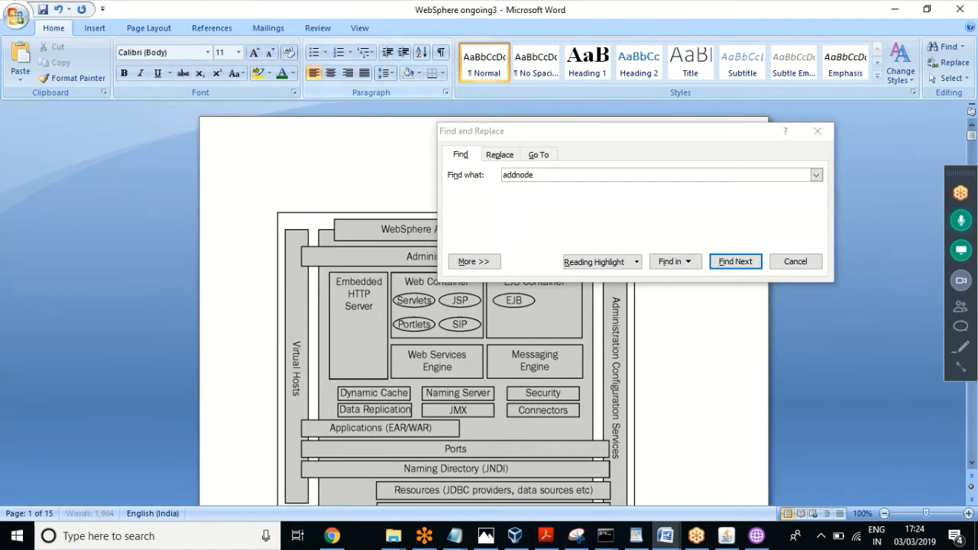
{"action": "left_click", "coordinate": [539, 175]}
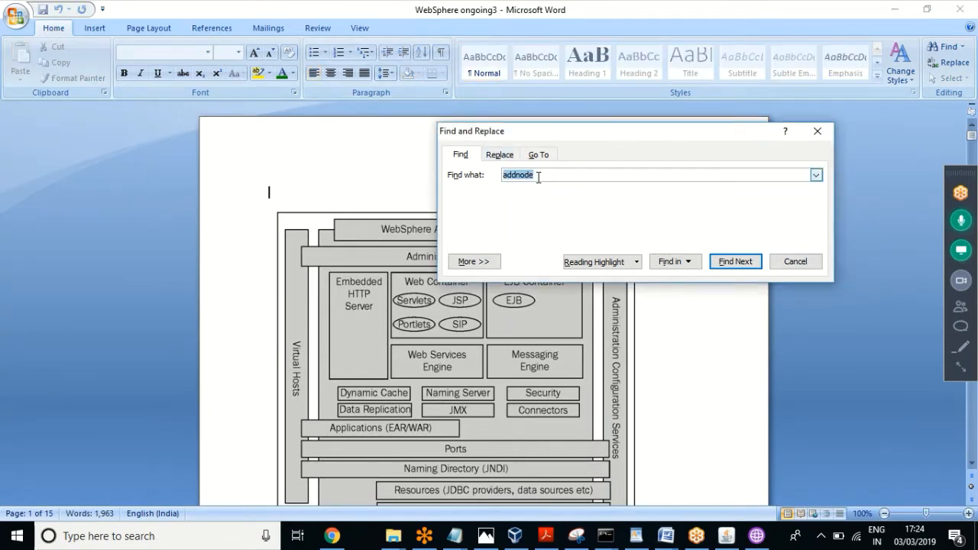
{"action": "key", "text": "Return"}
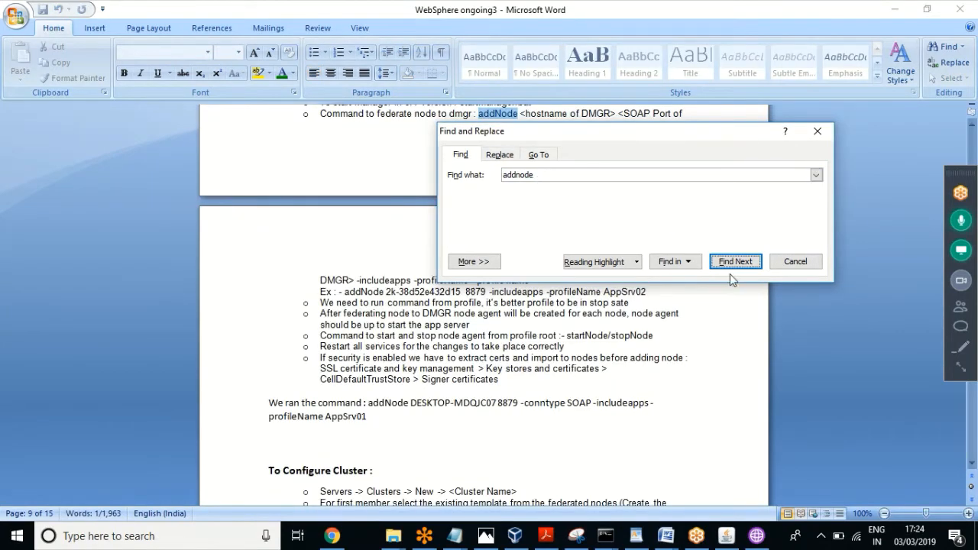
{"action": "left_click", "coordinate": [808, 262]}
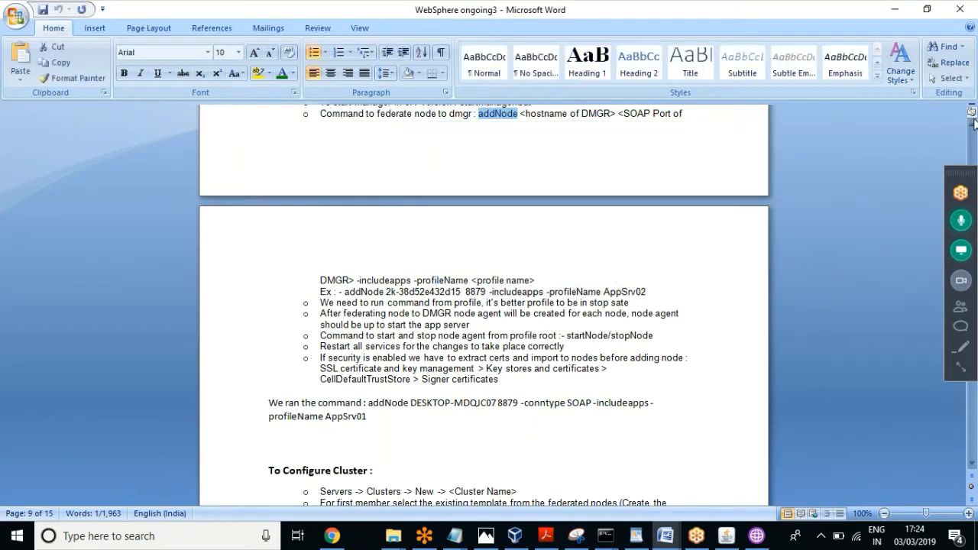
{"action": "left_click", "coordinate": [972, 125]}
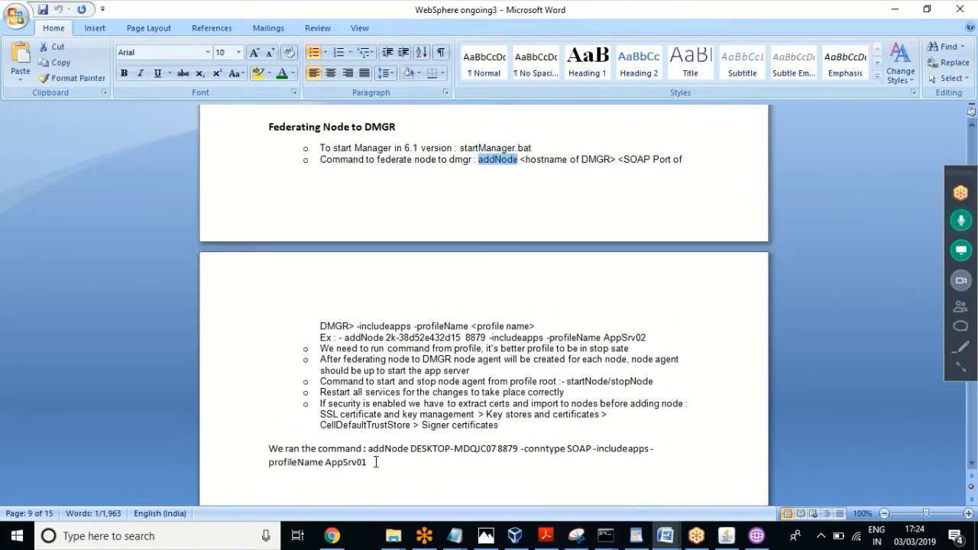
{"action": "left_click_drag", "start_coordinate": [375, 462], "coordinate": [271, 135]}
{"action": "key", "text": "ctrl+c"}
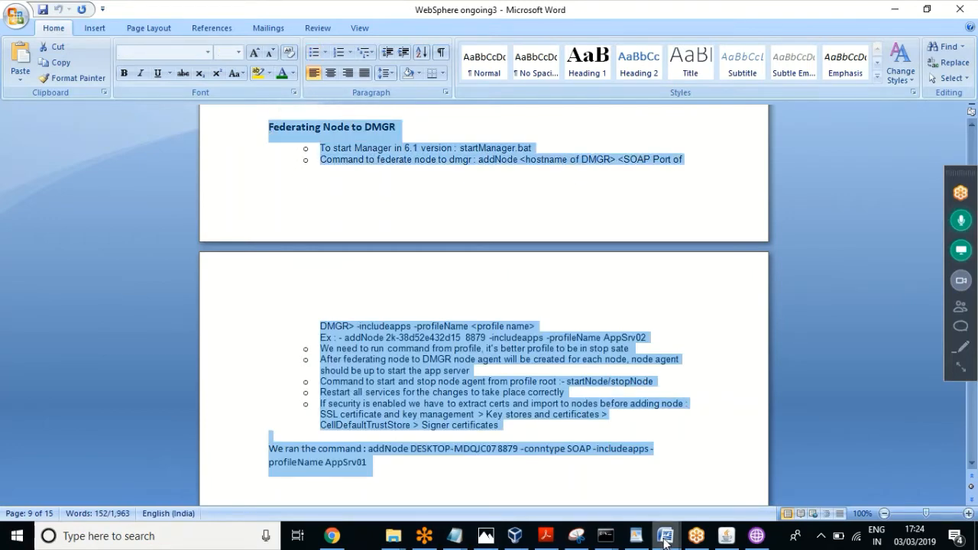
Step: In WebSphere 4, replace the Federating Node section through Signer certificates with the copied notes
{"action": "mouse_move", "coordinate": [665, 539]}
{"action": "left_click", "coordinate": [600, 514]}
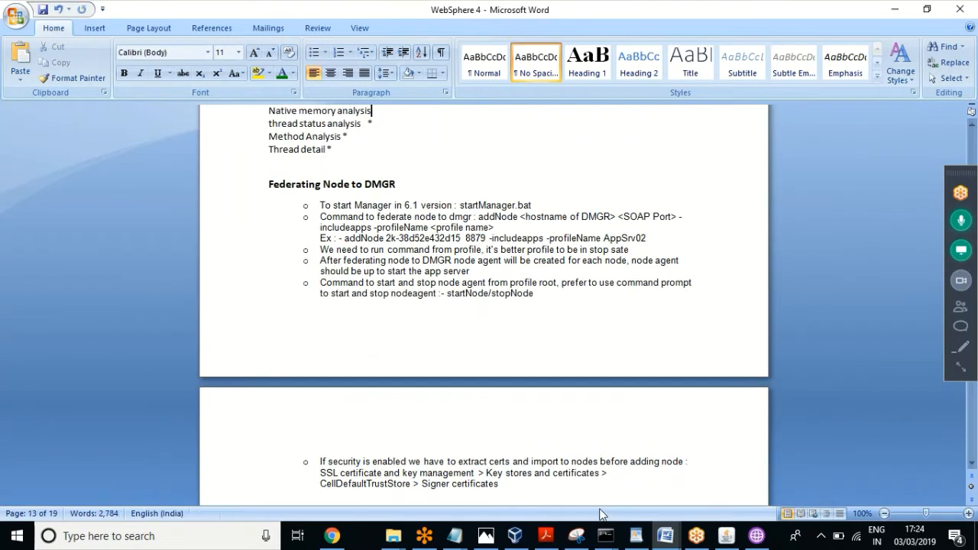
{"action": "left_click", "coordinate": [525, 458]}
{"action": "key", "text": "Down"}
{"action": "key", "text": "Down"}
{"action": "key", "text": "Down"}
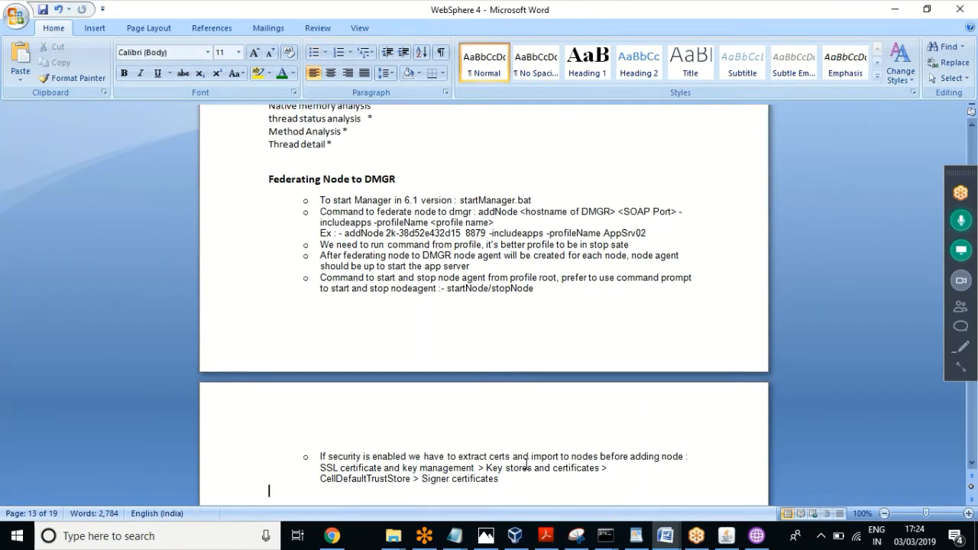
{"action": "key", "text": "Down"}
{"action": "key", "text": "Down"}
{"action": "key", "text": "Down"}
{"action": "key", "text": "Down"}
{"action": "key", "text": "Down"}
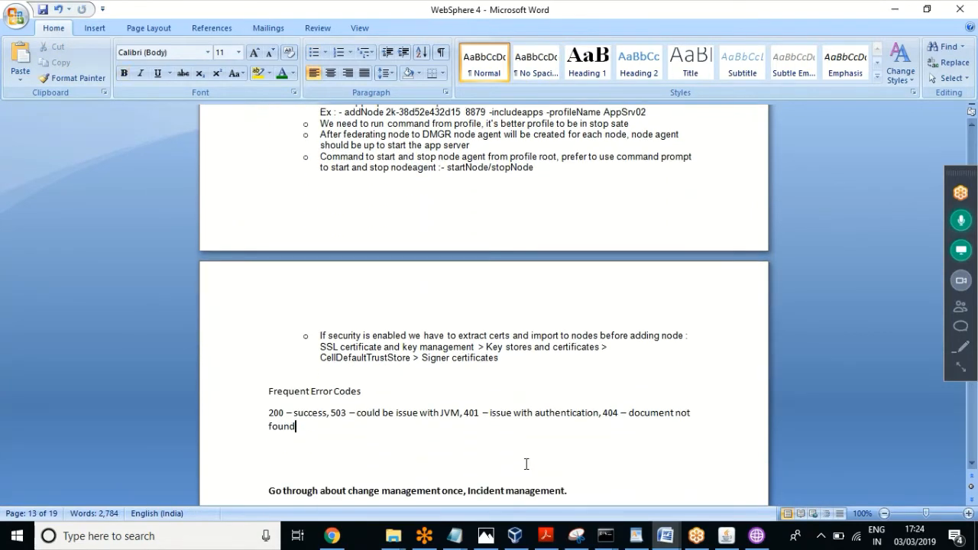
{"action": "key", "text": "Up"}
{"action": "key", "text": "Up"}
{"action": "key", "text": "Up"}
{"action": "key", "text": "Up"}
{"action": "key", "text": "Up"}
{"action": "key", "text": "Up"}
{"action": "key", "text": "Up"}
{"action": "key", "text": "Up"}
{"action": "key", "text": "Up"}
{"action": "key", "text": "Up"}
{"action": "key", "text": "Up"}
{"action": "key", "text": "Up"}
{"action": "key", "text": "Up"}
{"action": "key", "text": "Up"}
{"action": "key", "text": "Up"}
{"action": "key", "text": "Up"}
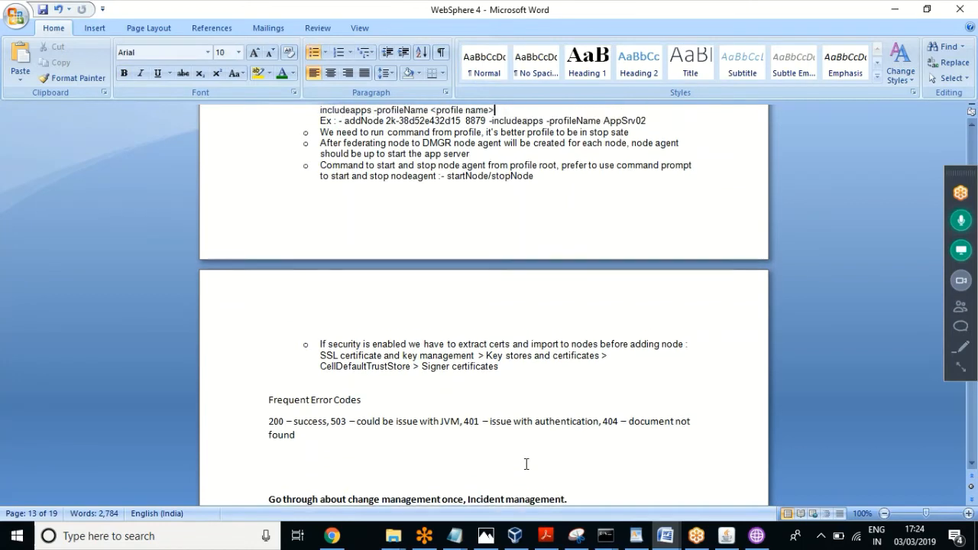
{"action": "key", "text": "Up"}
{"action": "key", "text": "Up"}
{"action": "key", "text": "Up"}
{"action": "key", "text": "Up"}
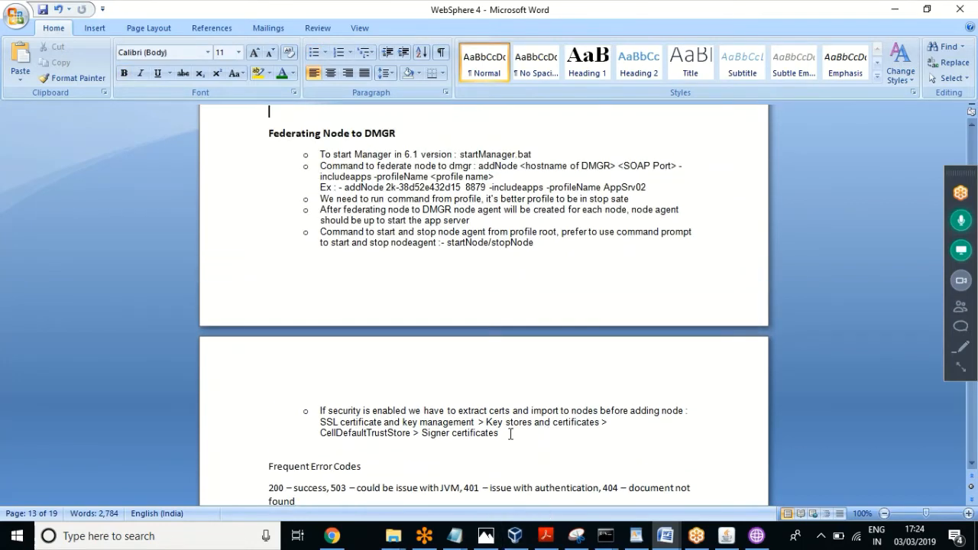
{"action": "left_click_drag", "start_coordinate": [510, 433], "coordinate": [248, 136]}
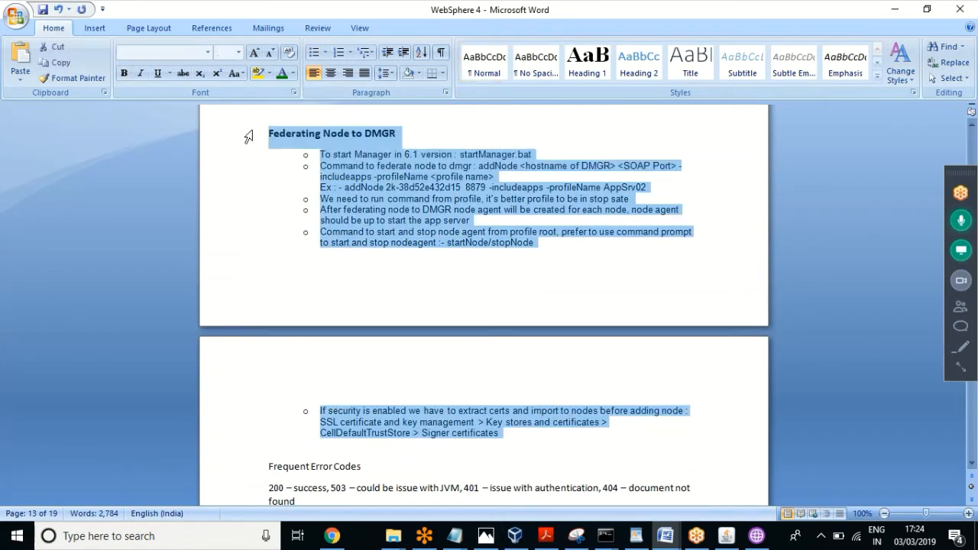
{"action": "key", "text": "ctrl+v"}
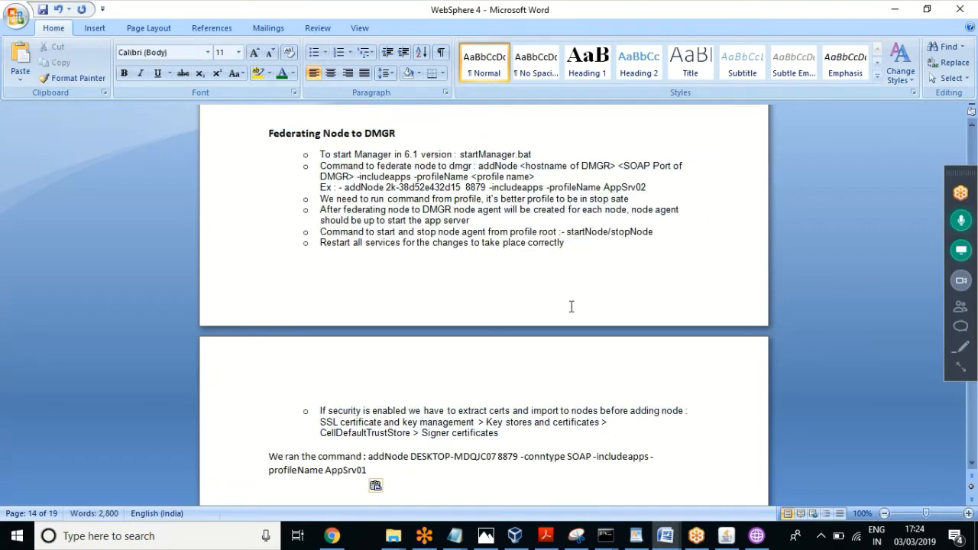
{"action": "left_click", "coordinate": [423, 420]}
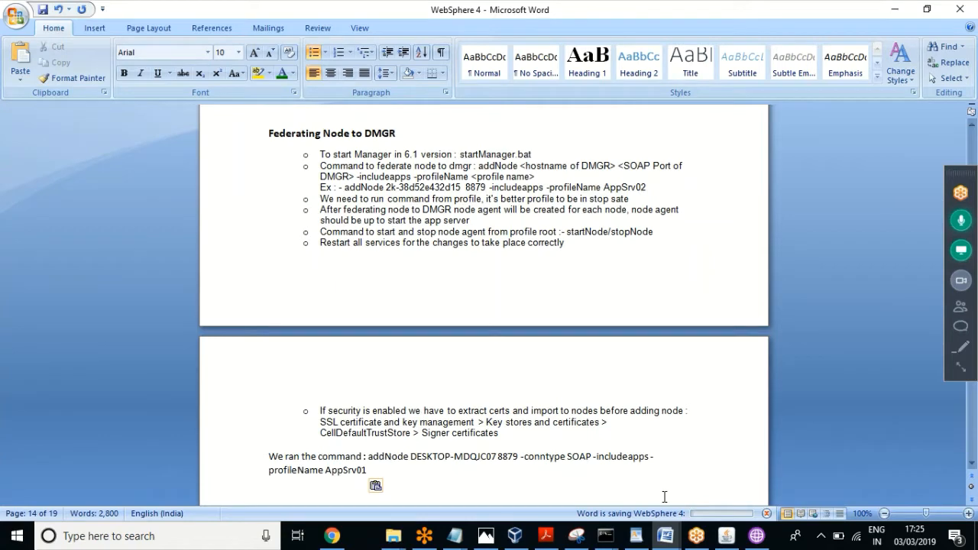
Step: Close WebSphere ongoing3 without saving its changes
{"action": "left_click", "coordinate": [666, 538]}
{"action": "left_click", "coordinate": [737, 480]}
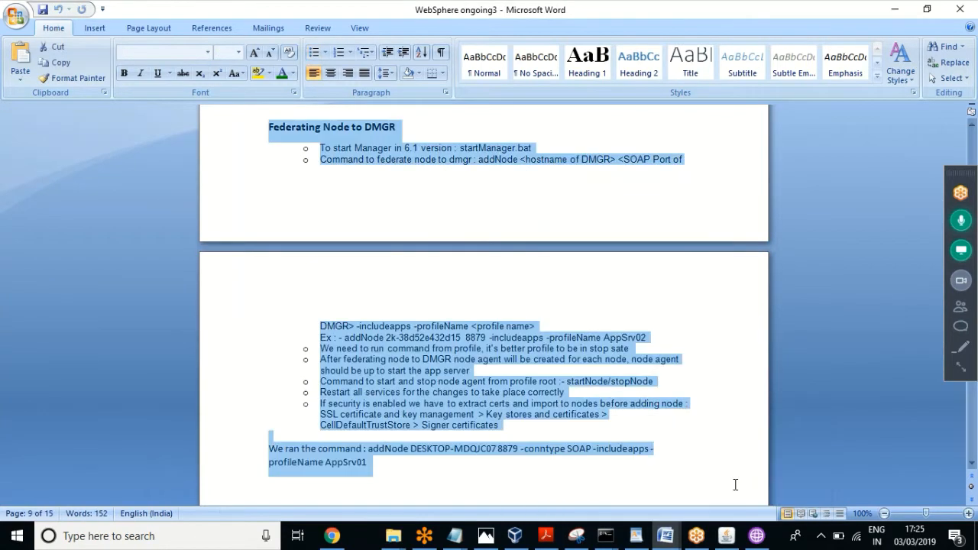
{"action": "left_click", "coordinate": [926, 9]}
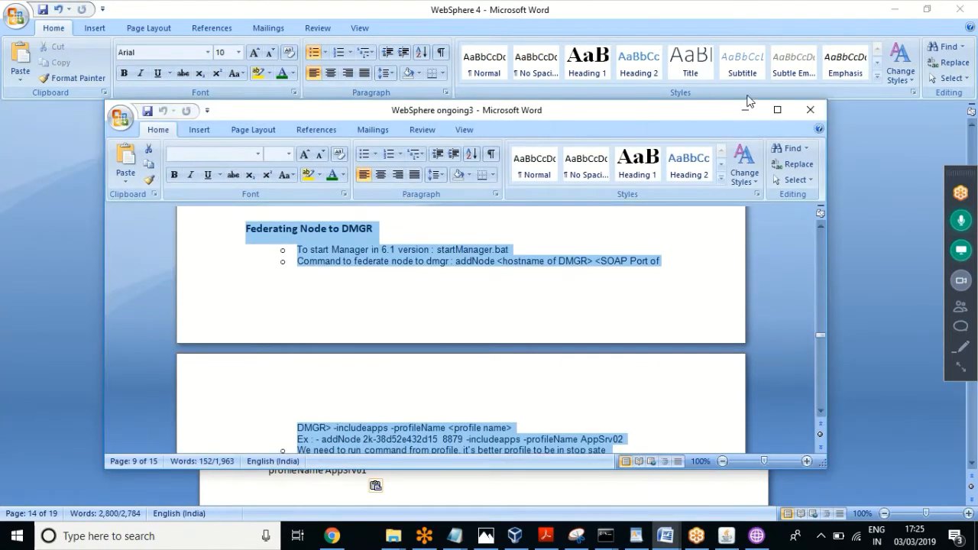
{"action": "left_click", "coordinate": [810, 109]}
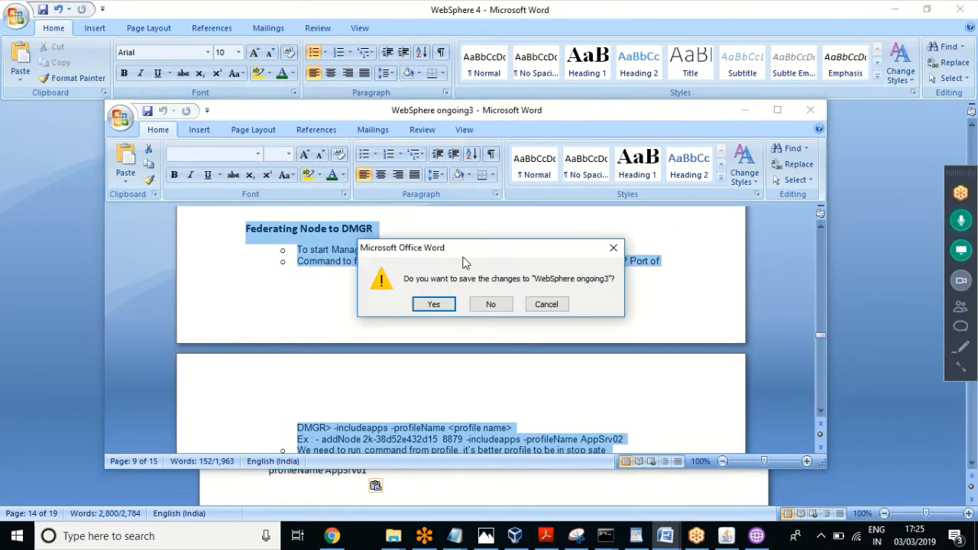
{"action": "left_click", "coordinate": [491, 304]}
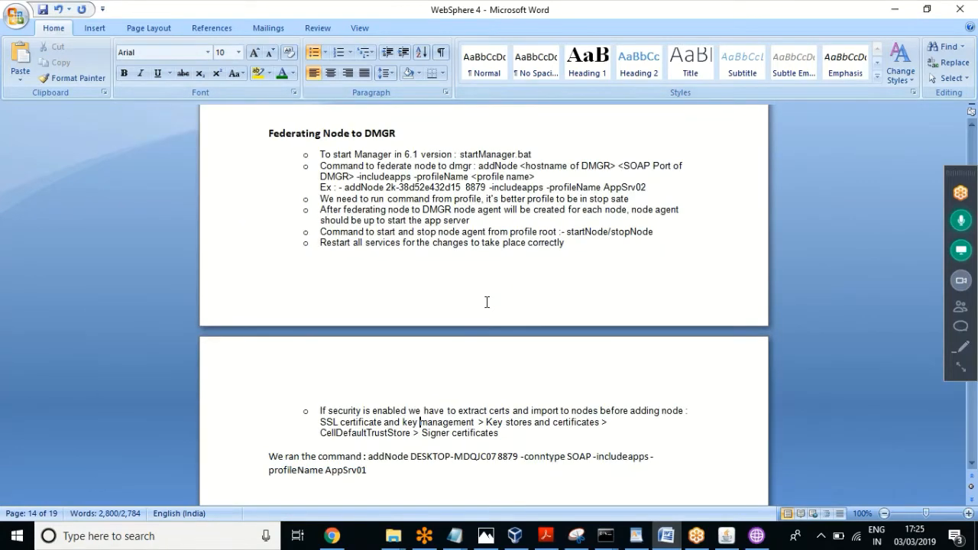
Step: Review the pasted Restart all services and Signer certificates lines, then dismiss VirtualBox back to Word
{"action": "left_click", "coordinate": [473, 243]}
{"action": "left_click", "coordinate": [571, 247]}
{"action": "left_click", "coordinate": [513, 431]}
{"action": "left_click", "coordinate": [515, 536]}
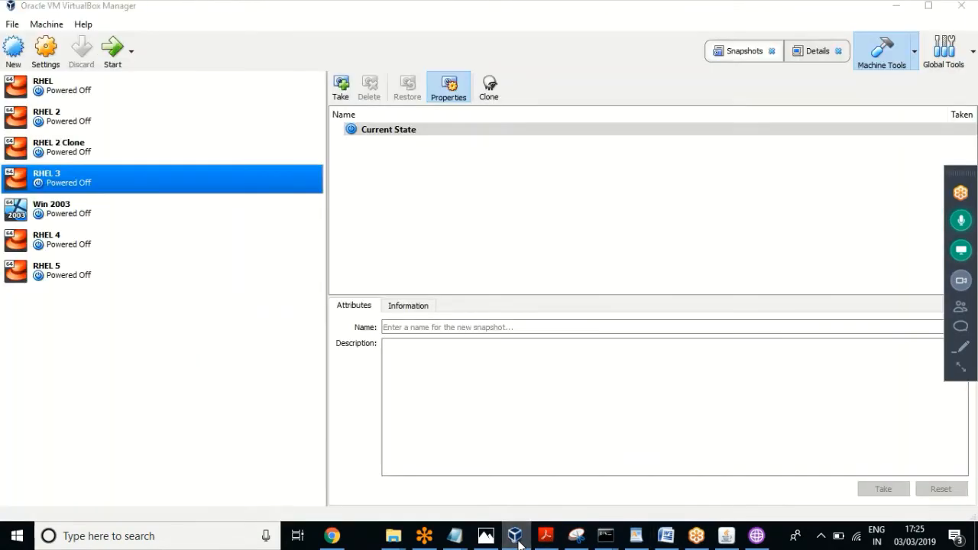
{"action": "left_click", "coordinate": [516, 538]}
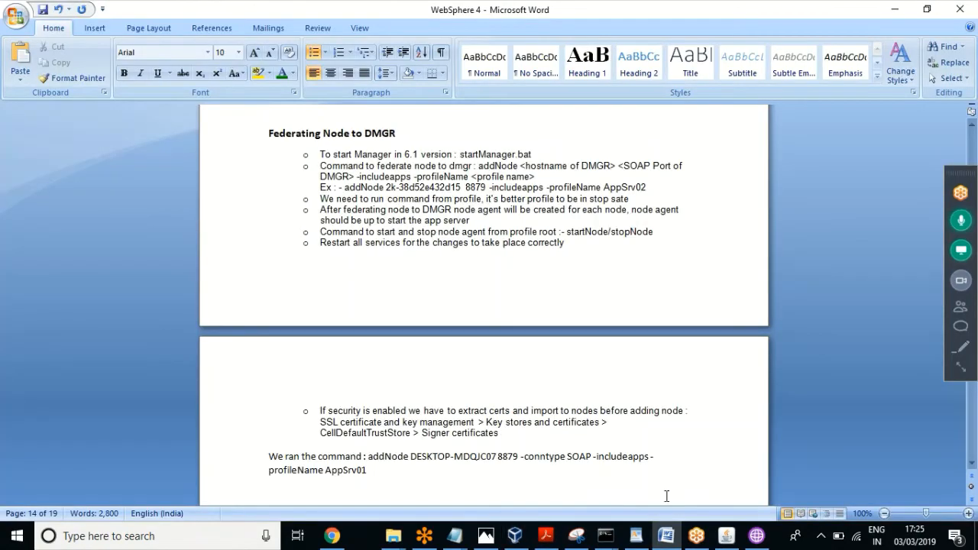
Step: Finish the completed profile wizard without launching the First steps console
{"action": "left_click", "coordinate": [756, 536]}
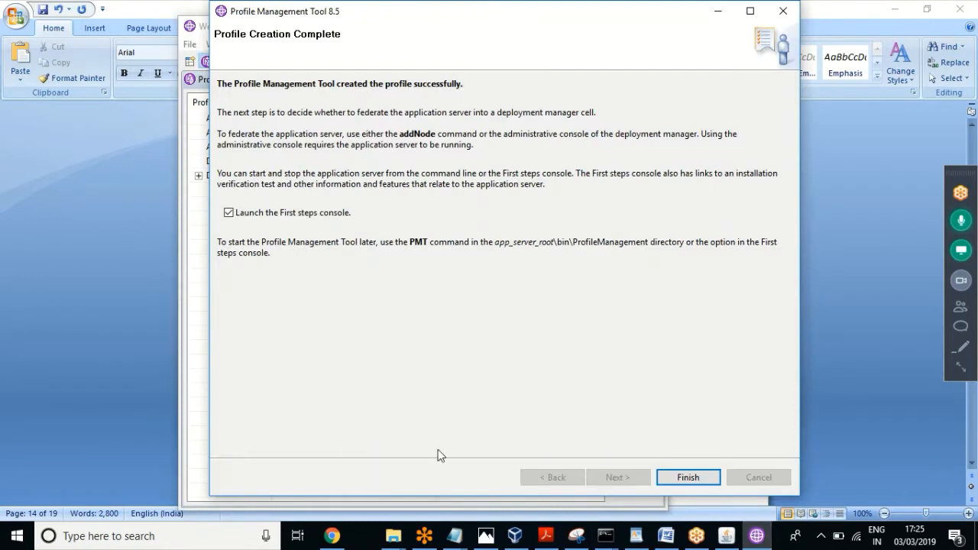
{"action": "left_click", "coordinate": [266, 219]}
{"action": "left_click", "coordinate": [686, 477]}
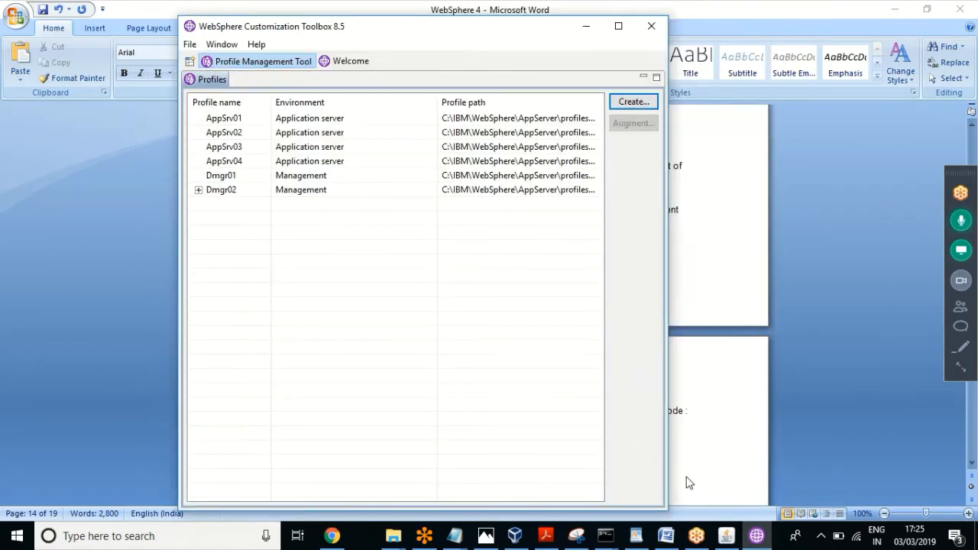
Step: Create a typical application server profile AppSrv05 with administrative security disabled
{"action": "left_click", "coordinate": [635, 104]}
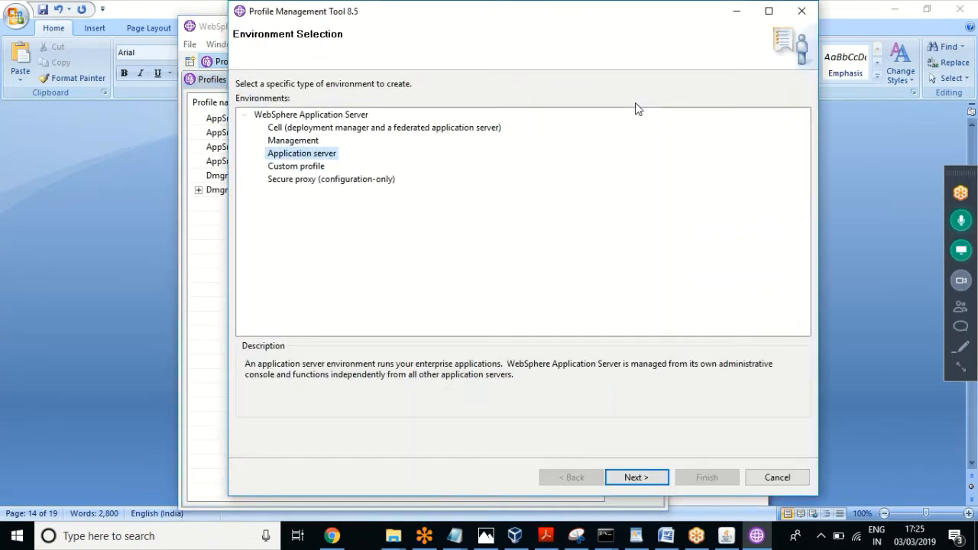
{"action": "left_click", "coordinate": [629, 471]}
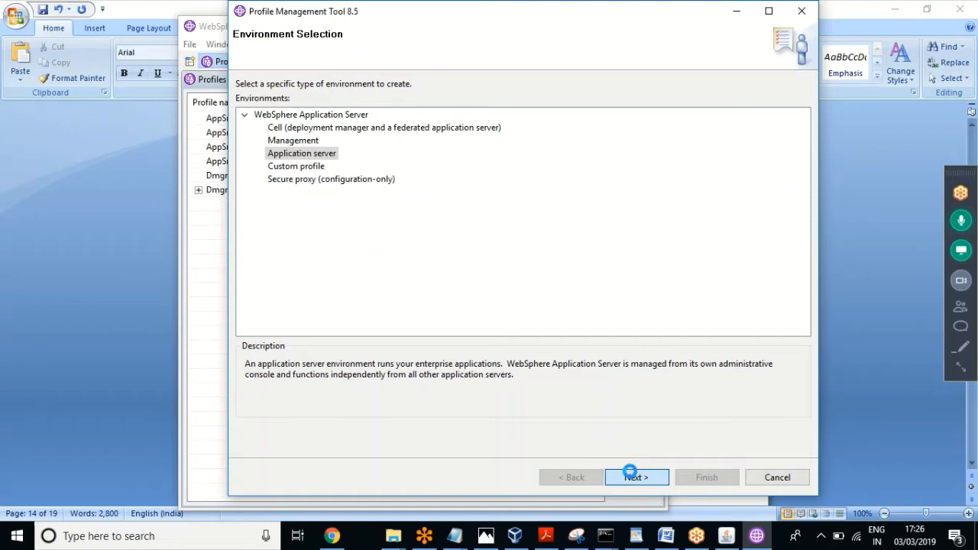
{"action": "left_click", "coordinate": [629, 474]}
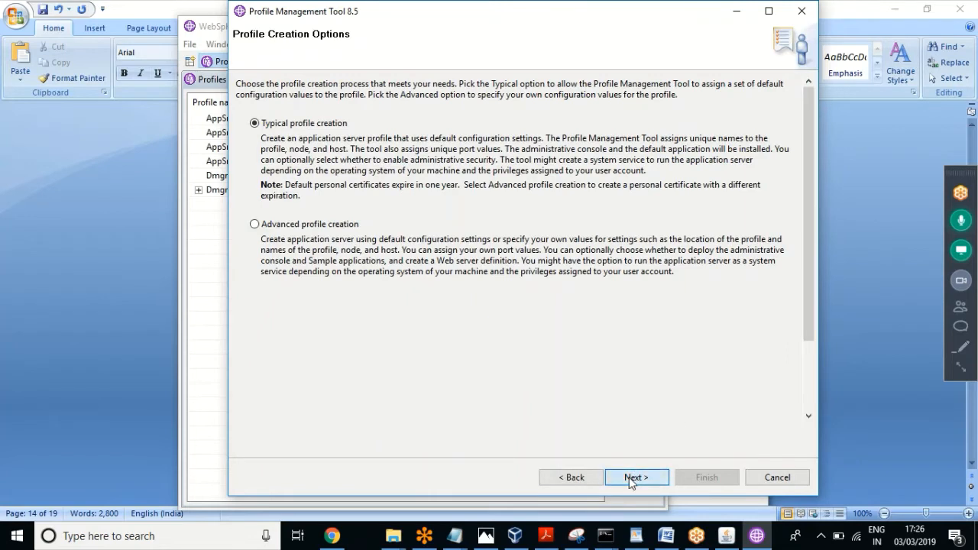
{"action": "left_click", "coordinate": [636, 477]}
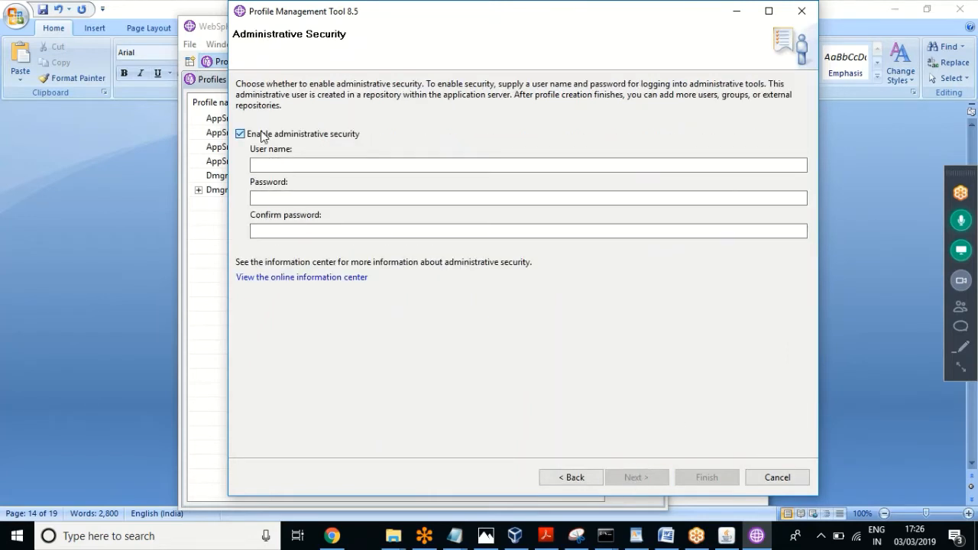
{"action": "left_click", "coordinate": [240, 134]}
{"action": "left_click", "coordinate": [635, 475]}
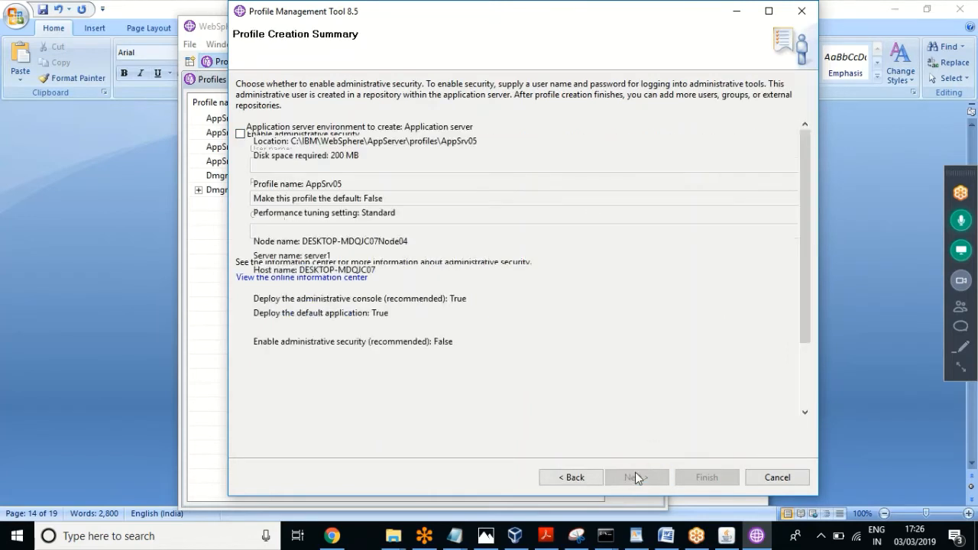
{"action": "left_click", "coordinate": [631, 477]}
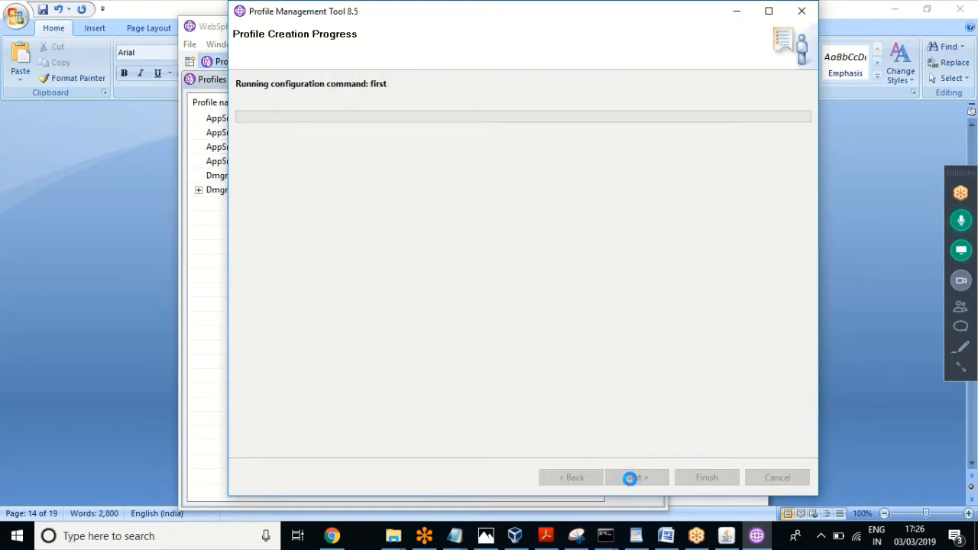
{"action": "left_click", "coordinate": [665, 536]}
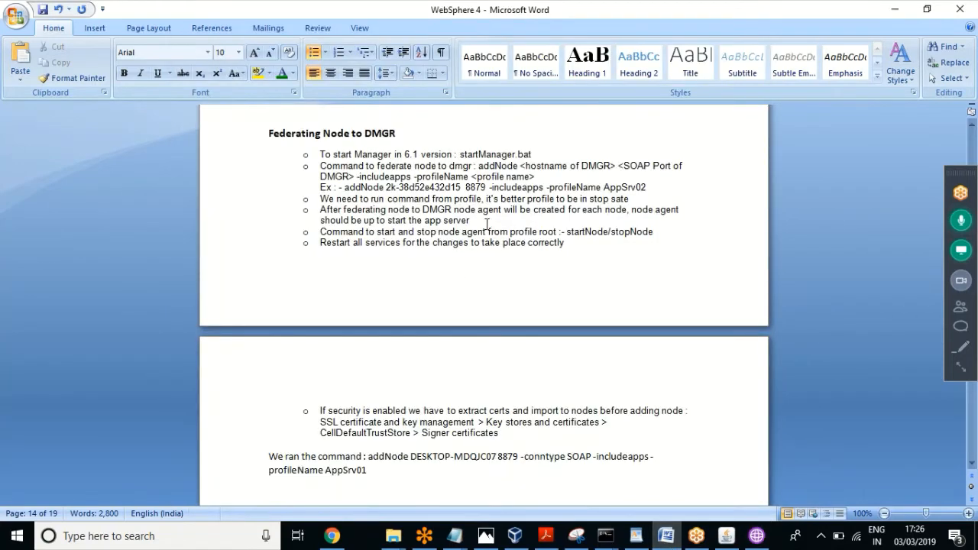
{"action": "left_click", "coordinate": [526, 242]}
{"action": "left_click_drag", "start_coordinate": [519, 166], "coordinate": [478, 165]}
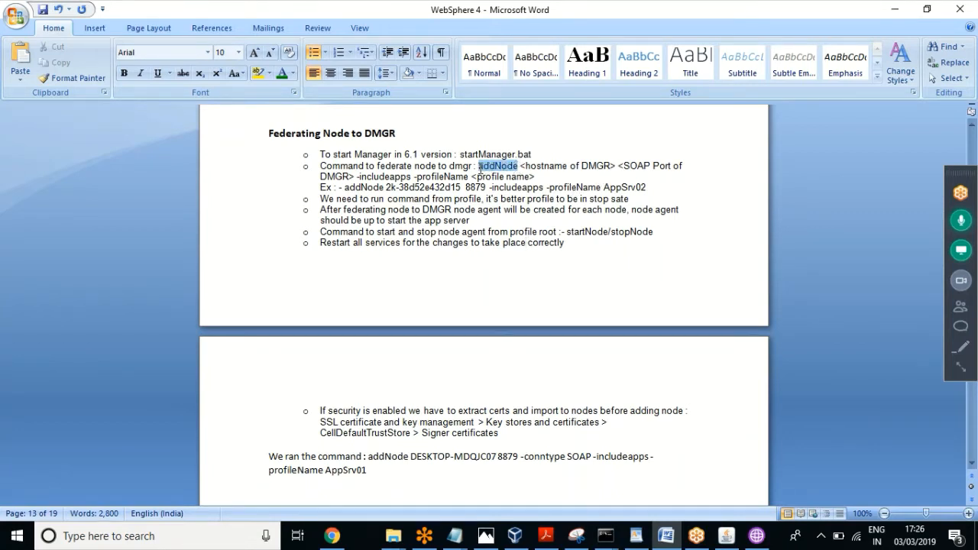
{"action": "left_click", "coordinate": [513, 284]}
{"action": "left_click", "coordinate": [556, 257]}
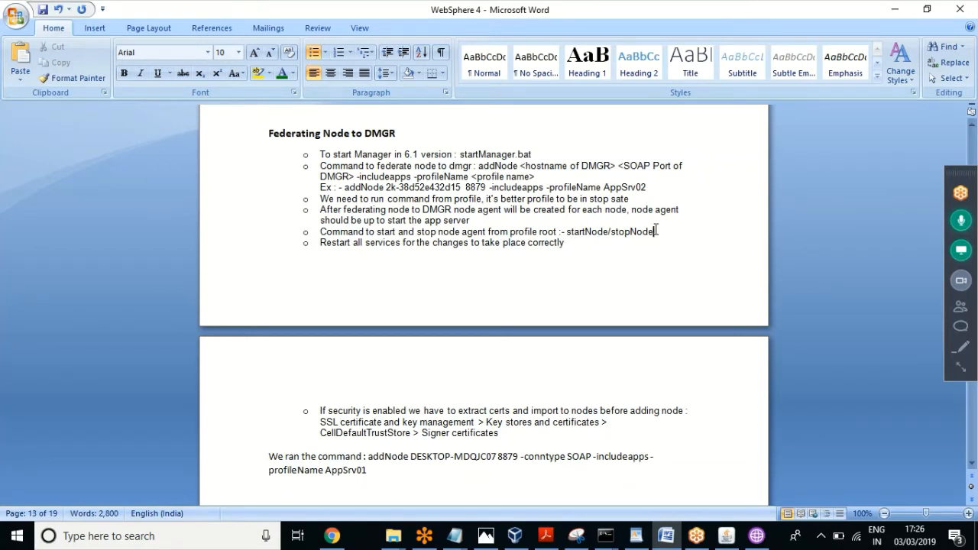
{"action": "left_click_drag", "start_coordinate": [655, 231], "coordinate": [583, 233]}
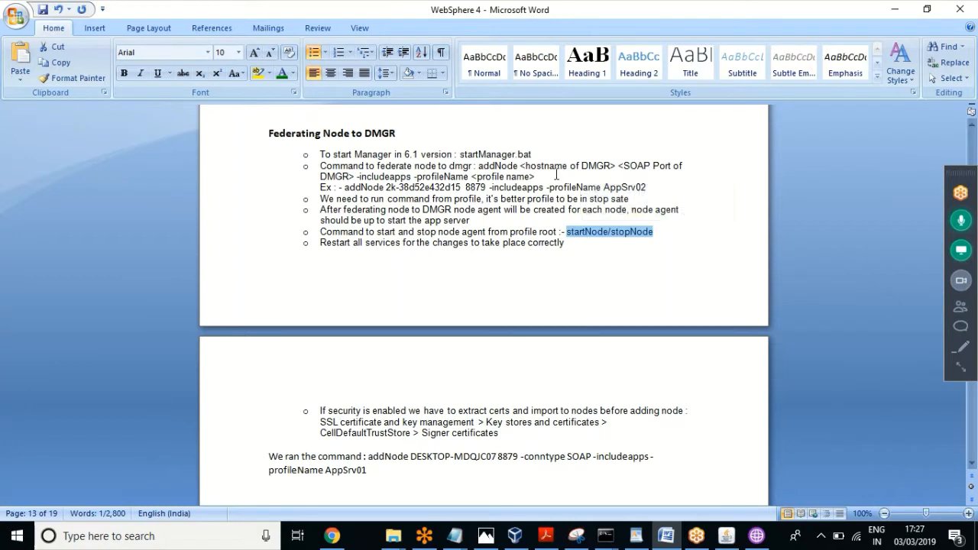
{"action": "left_click", "coordinate": [533, 156]}
{"action": "left_click_drag", "start_coordinate": [461, 156], "coordinate": [464, 151]}
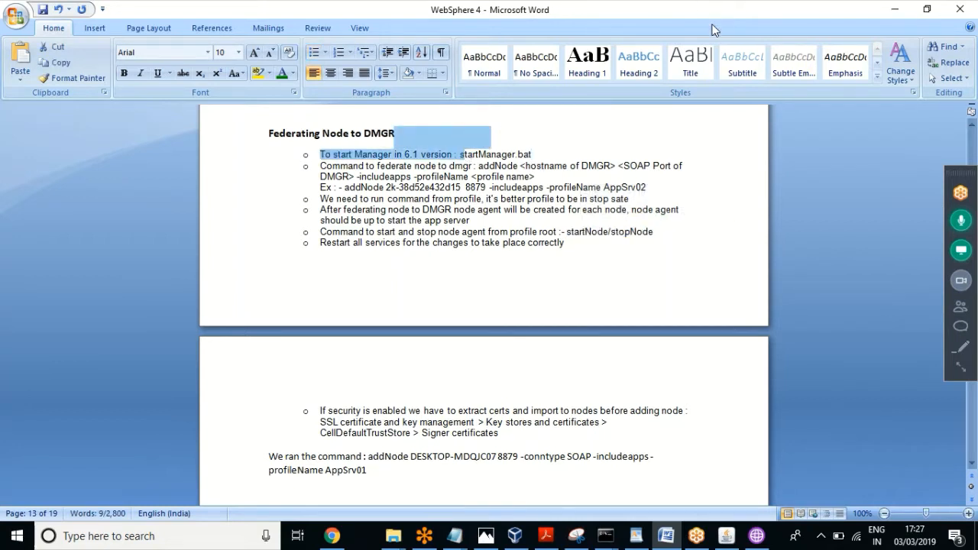
{"action": "left_click", "coordinate": [537, 166]}
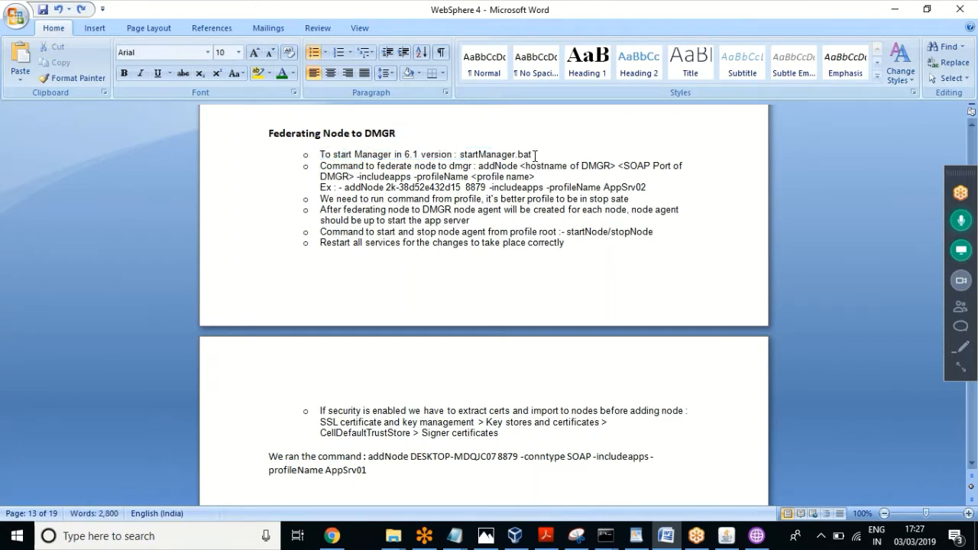
{"action": "left_click_drag", "start_coordinate": [532, 155], "coordinate": [477, 157]}
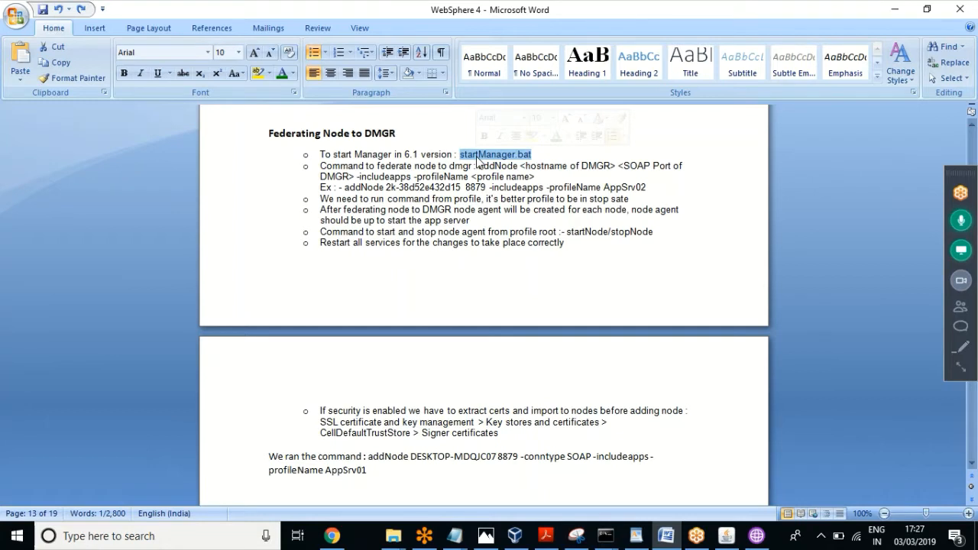
{"action": "left_click", "coordinate": [511, 436]}
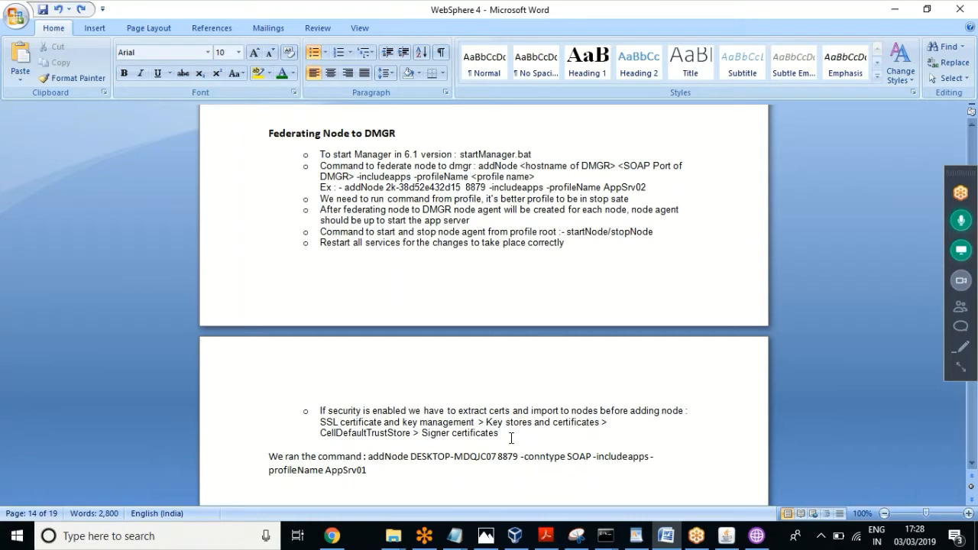
{"action": "left_click", "coordinate": [756, 536]}
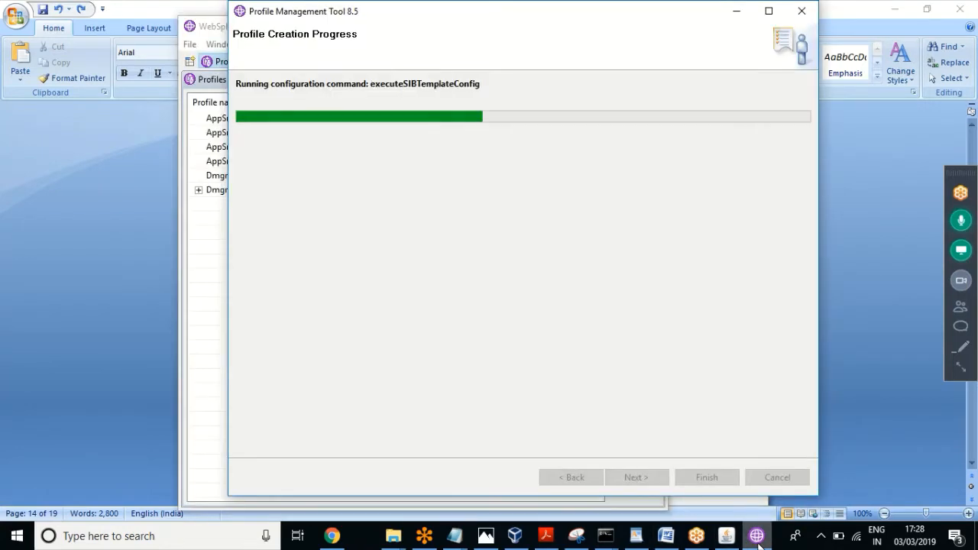
{"action": "left_click", "coordinate": [209, 295]}
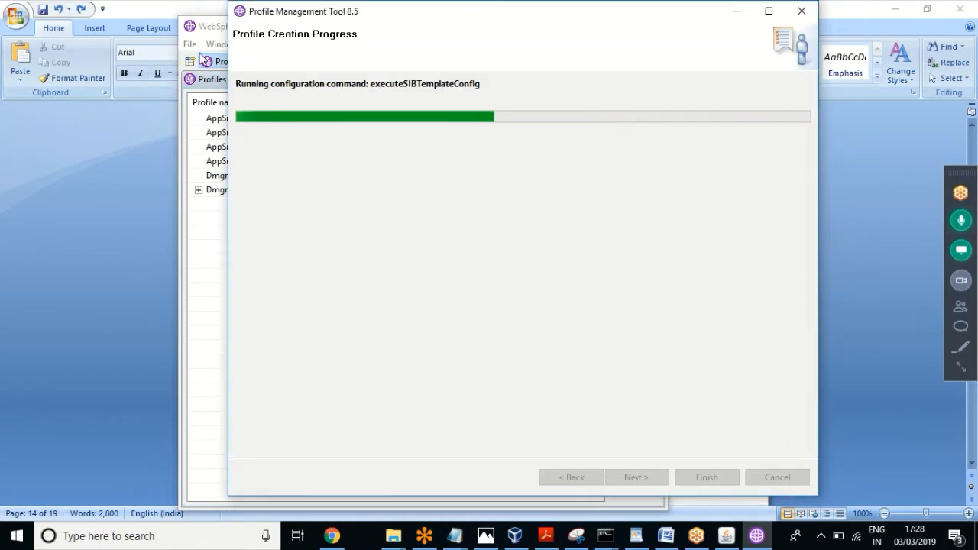
{"action": "left_click", "coordinate": [212, 29]}
{"action": "left_click", "coordinate": [674, 536]}
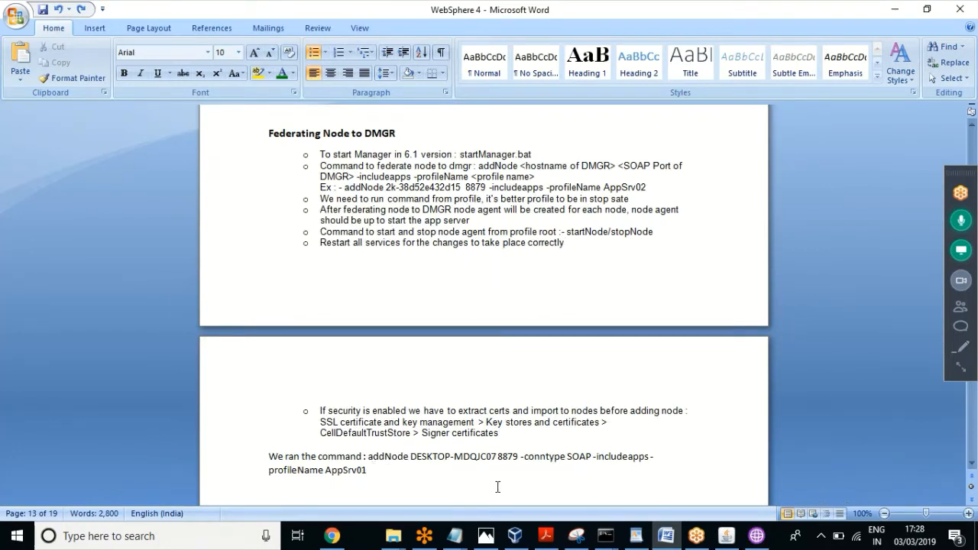
{"action": "left_click", "coordinate": [372, 471]}
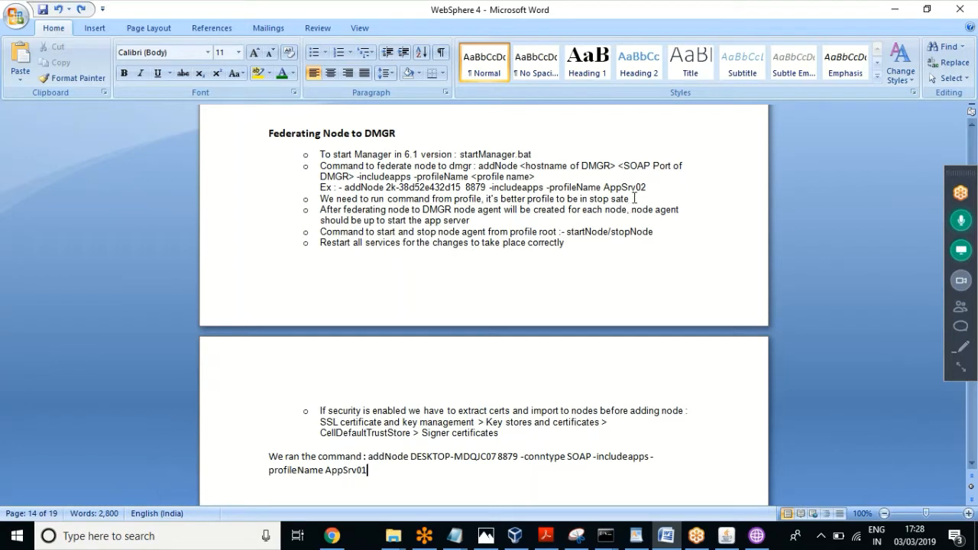
Step: Mark the fourth bullet's advice to keep the profile stopped, then select the addNode AppSrv01 command
{"action": "left_click", "coordinate": [630, 200]}
{"action": "left_click_drag", "start_coordinate": [626, 200], "coordinate": [323, 200]}
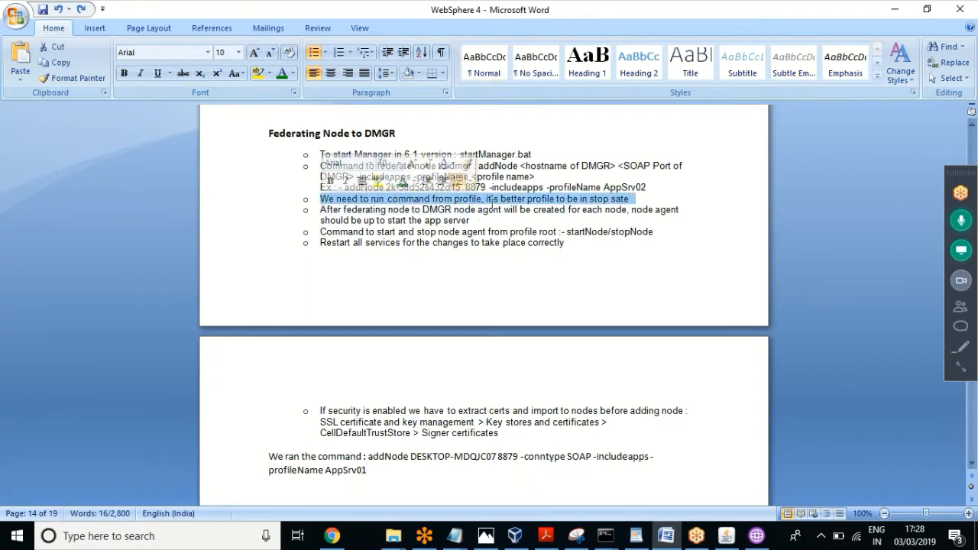
{"action": "left_click", "coordinate": [489, 200]}
{"action": "left_click_drag", "start_coordinate": [485, 200], "coordinate": [320, 201]}
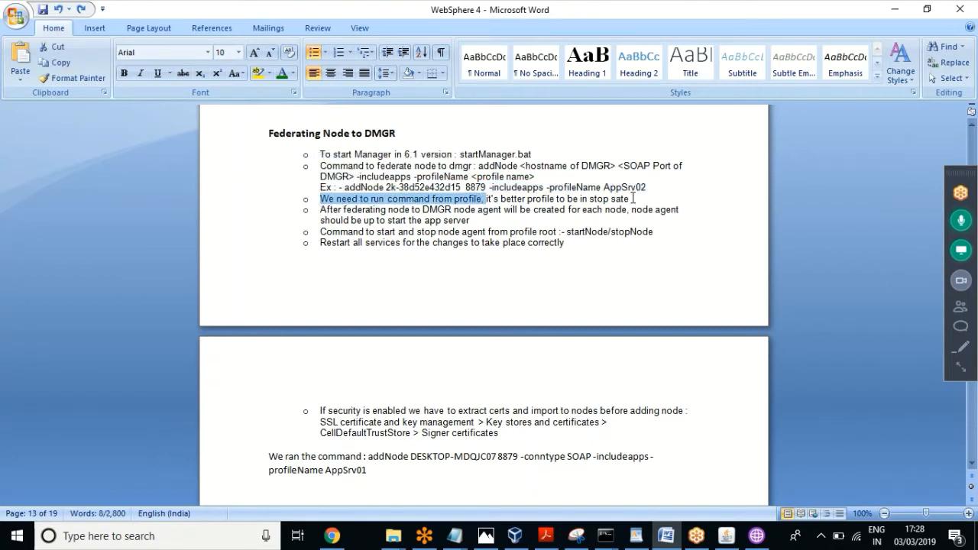
{"action": "left_click_drag", "start_coordinate": [631, 199], "coordinate": [487, 199]}
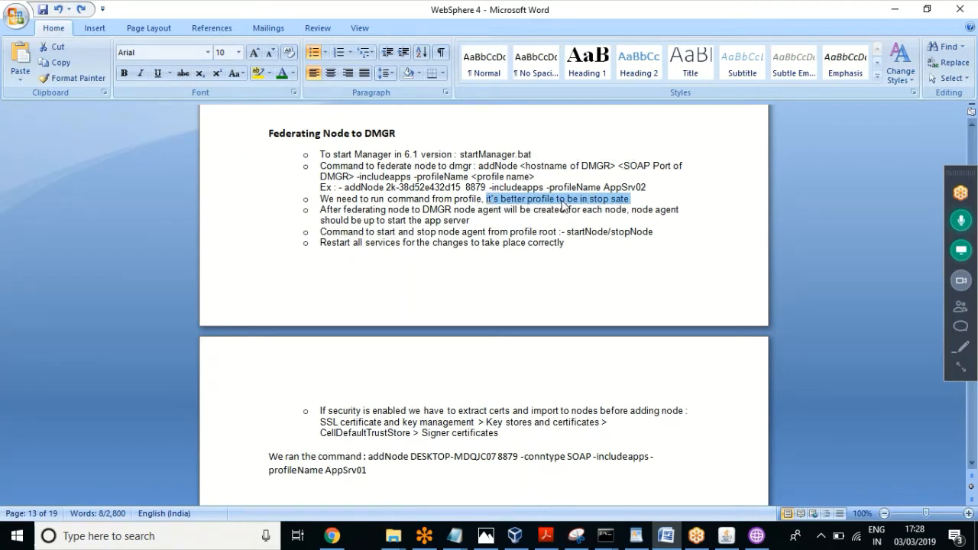
{"action": "left_click", "coordinate": [607, 209]}
{"action": "left_click", "coordinate": [637, 199]}
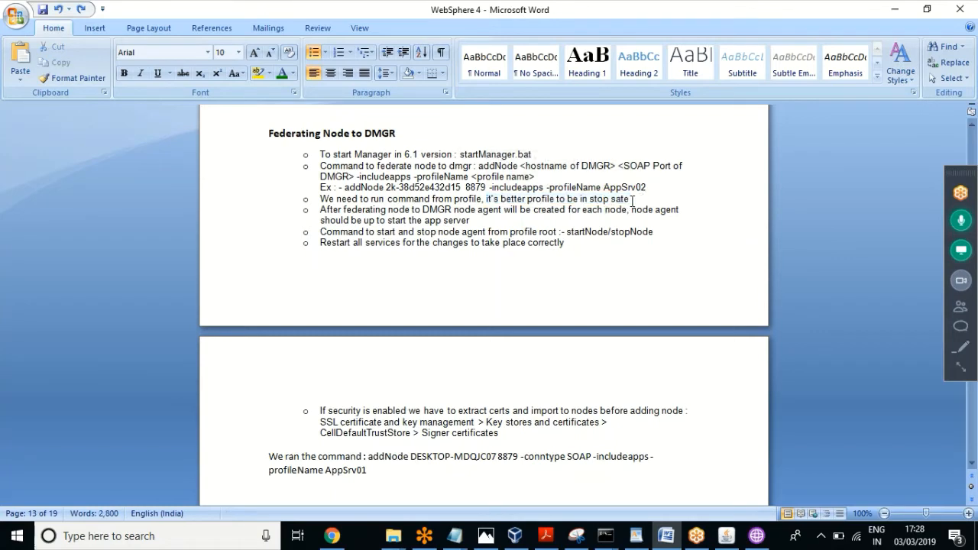
{"action": "left_click_drag", "start_coordinate": [637, 200], "coordinate": [485, 199]}
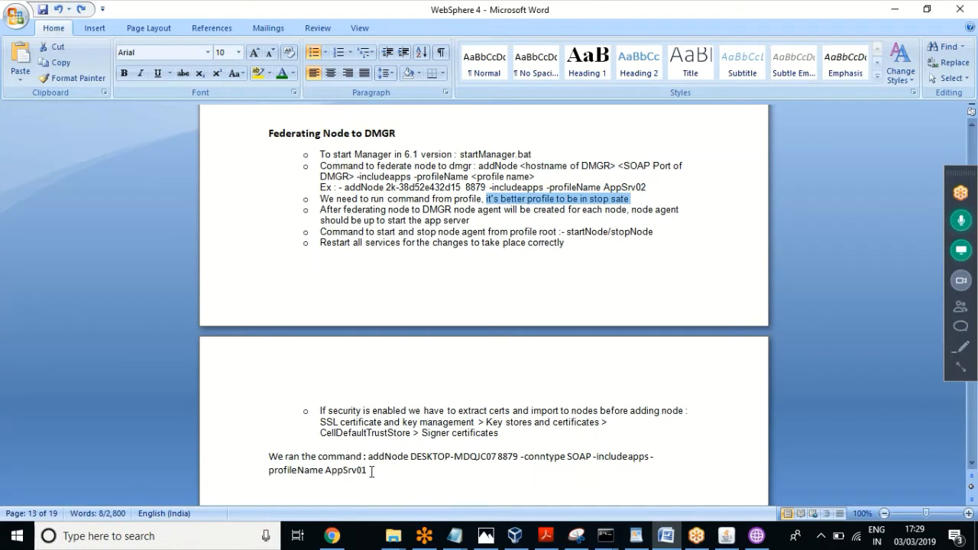
{"action": "left_click_drag", "start_coordinate": [367, 470], "coordinate": [371, 463]}
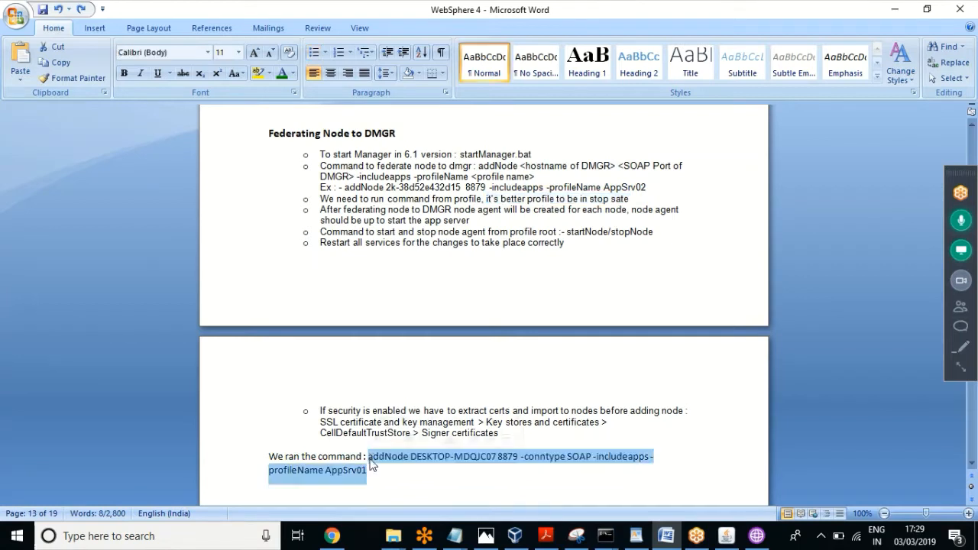
Step: Launch Notepad from the Run prompt to hold the addNode command
{"action": "key", "text": "super+r"}
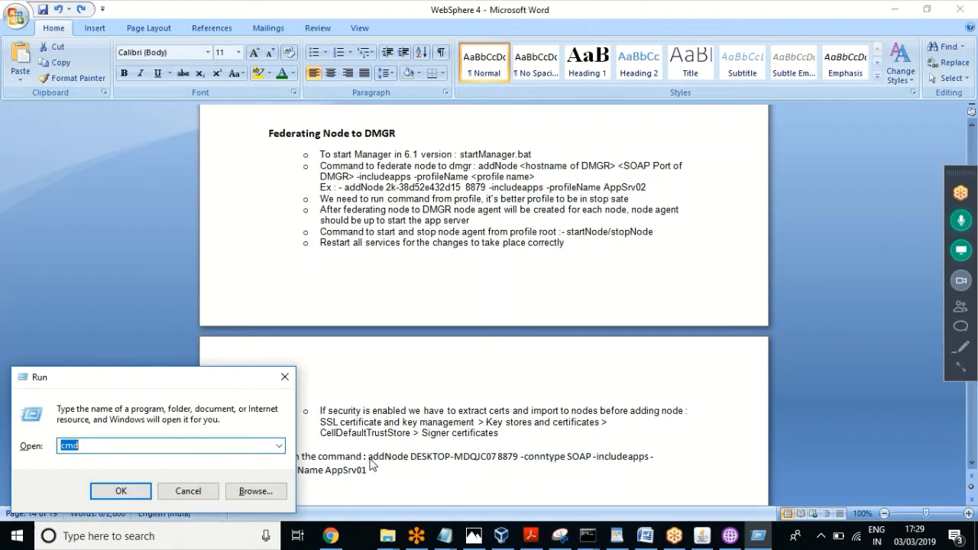
{"action": "type", "text": "notepad"}
{"action": "key", "text": "Return"}
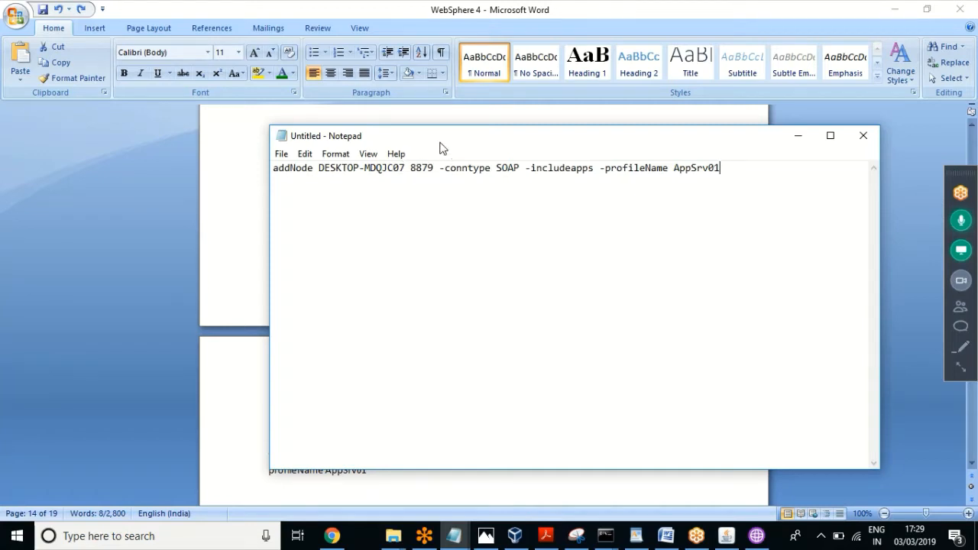
Step: Position Notepad over the Word notes and select the port number 8879
{"action": "left_click_drag", "start_coordinate": [440, 145], "coordinate": [431, 507]}
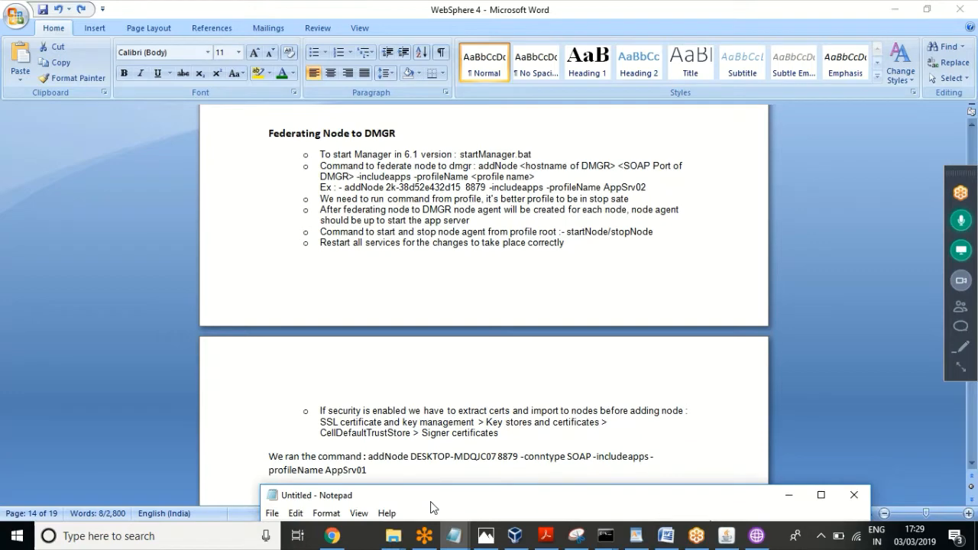
{"action": "left_click_drag", "start_coordinate": [431, 507], "coordinate": [430, 167]}
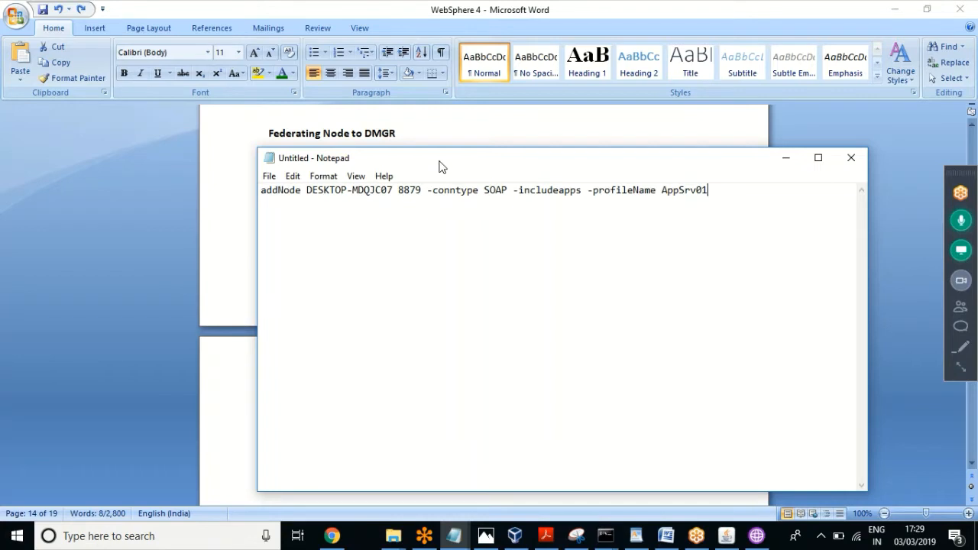
{"action": "left_click_drag", "start_coordinate": [439, 167], "coordinate": [439, 131]}
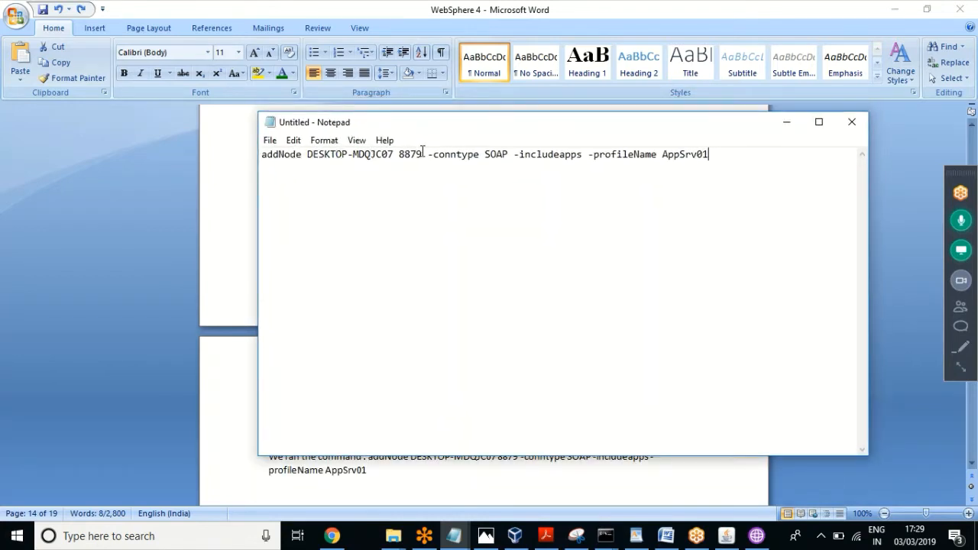
{"action": "left_click_drag", "start_coordinate": [423, 153], "coordinate": [398, 153]}
{"action": "left_click", "coordinate": [389, 539]}
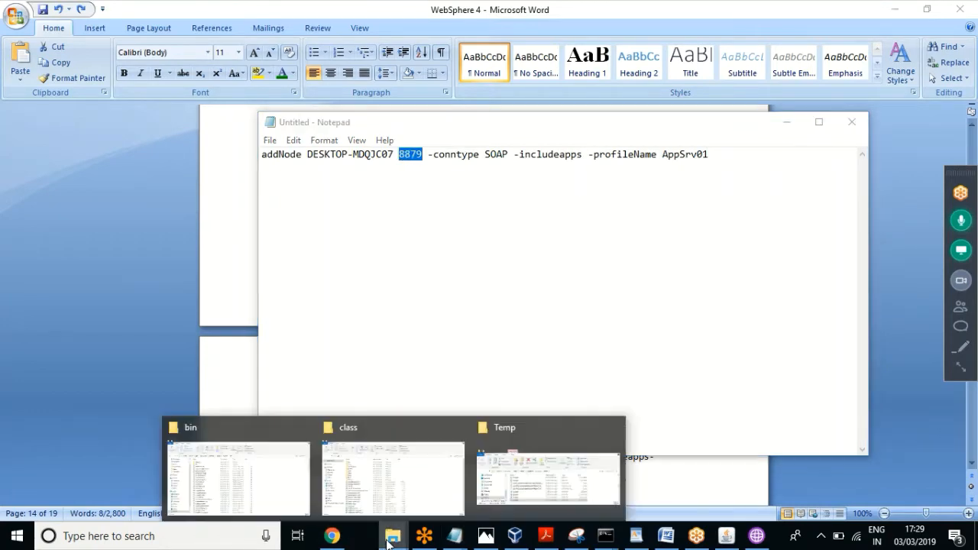
Step: Open Dmgr02\logs\AboutThisProfile.txt and select the SOAP connector port 8886
{"action": "left_click", "coordinate": [227, 493]}
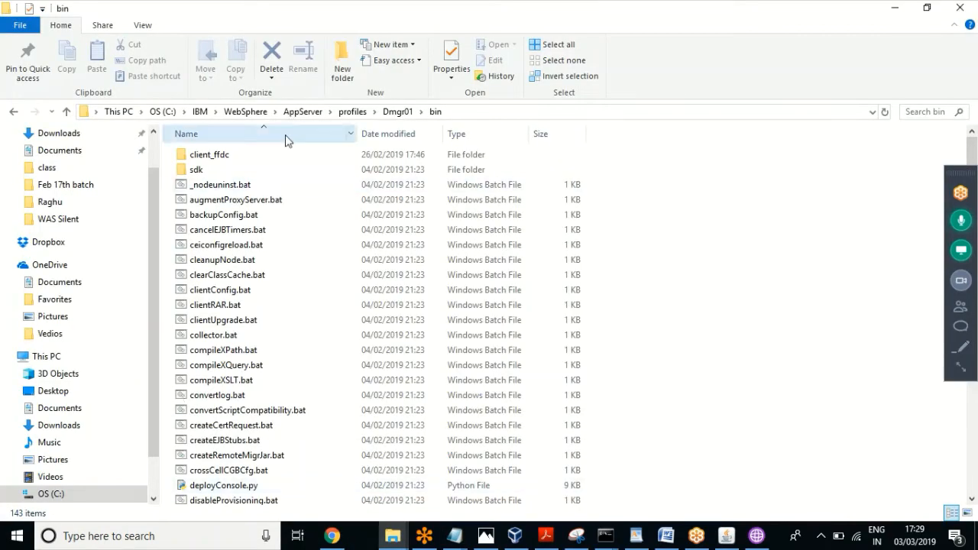
{"action": "left_click", "coordinate": [354, 113]}
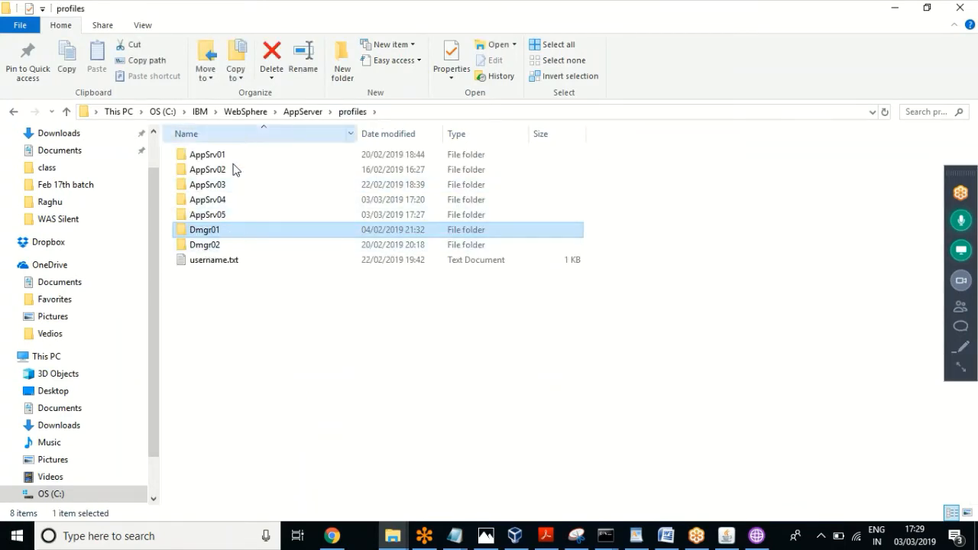
{"action": "double_click", "coordinate": [204, 247]}
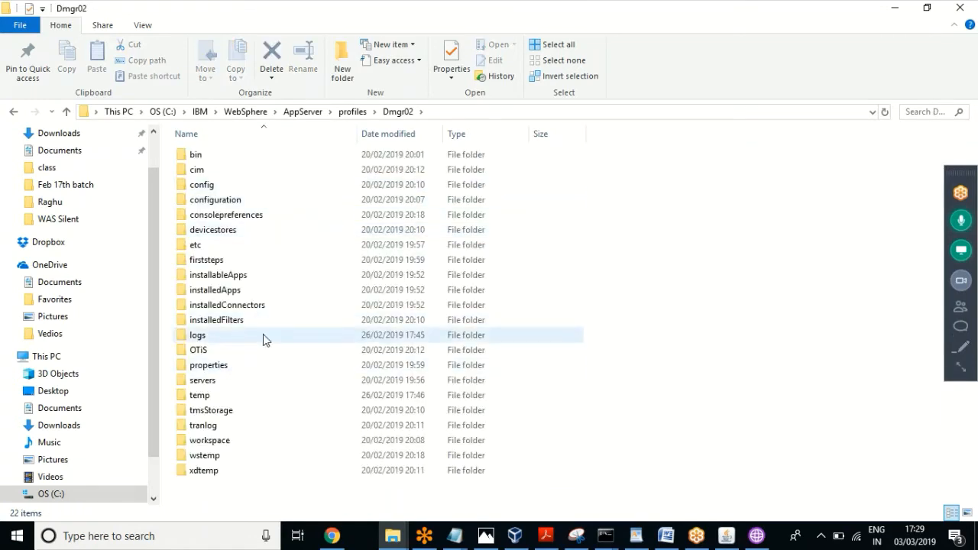
{"action": "double_click", "coordinate": [215, 341]}
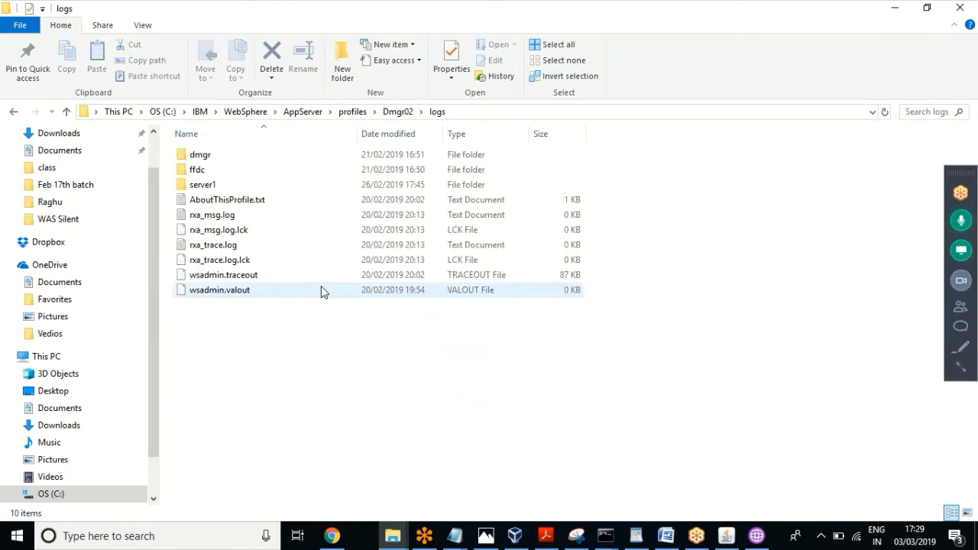
{"action": "double_click", "coordinate": [225, 201]}
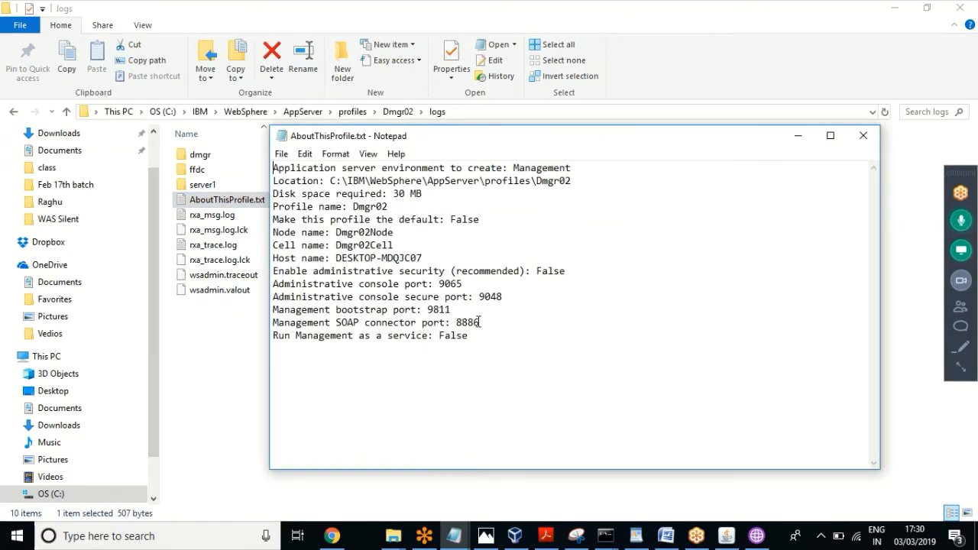
{"action": "left_click_drag", "start_coordinate": [479, 322], "coordinate": [457, 323]}
{"action": "key", "text": "ctrl+c"}
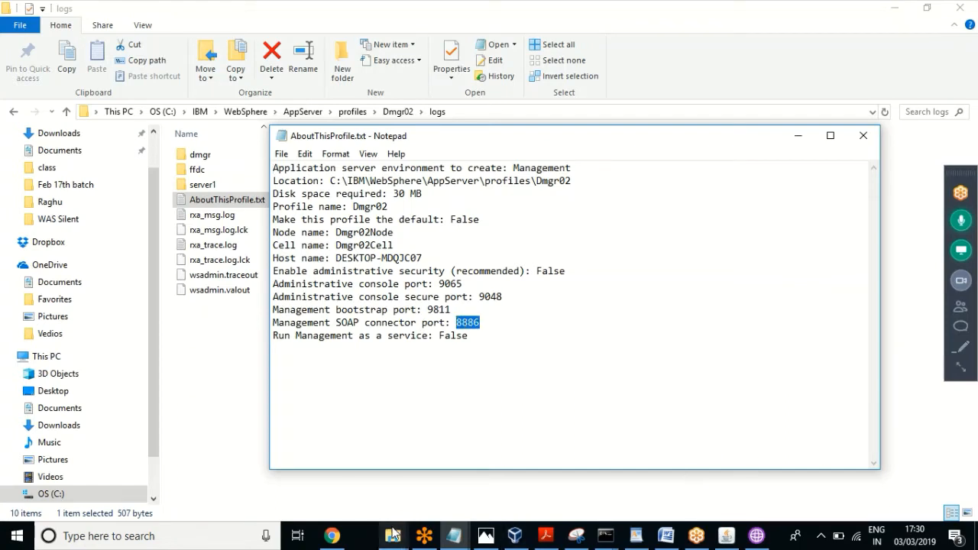
Step: In the Untitled Notepad, change the addNode port from 8879 to 8886 and delete the -includeapps option
{"action": "left_click", "coordinate": [452, 539]}
{"action": "left_click", "coordinate": [646, 481]}
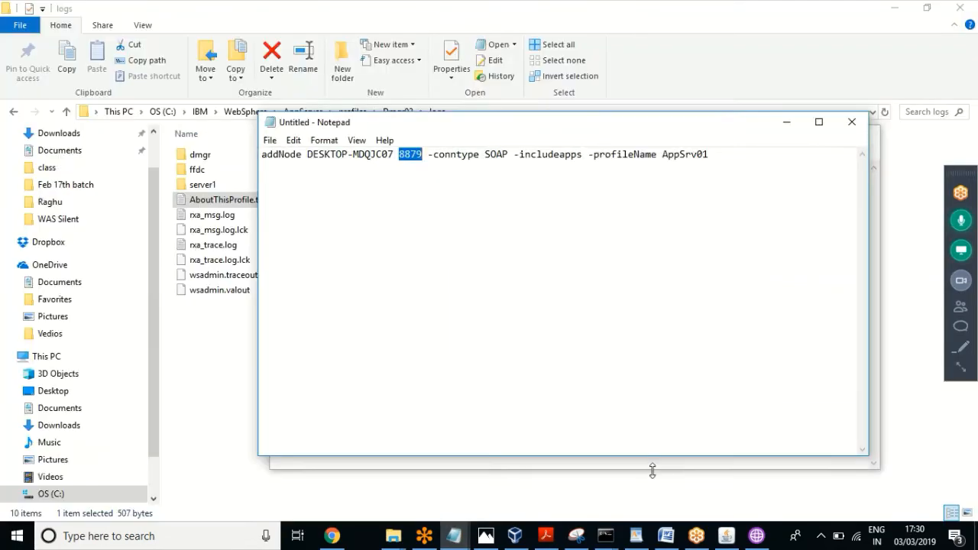
{"action": "key", "text": "ctrl+v"}
{"action": "left_click_drag", "start_coordinate": [582, 155], "coordinate": [513, 160]}
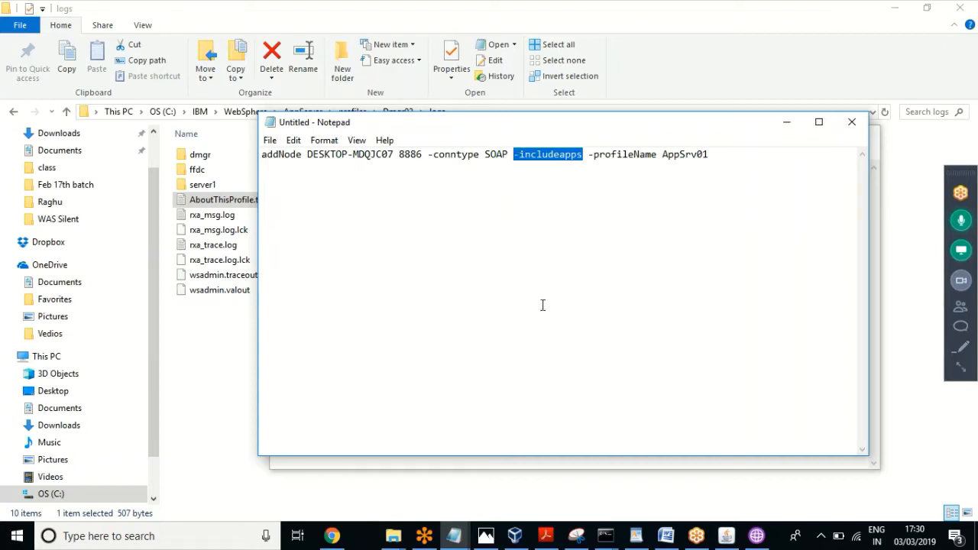
{"action": "key", "text": "Delete"}
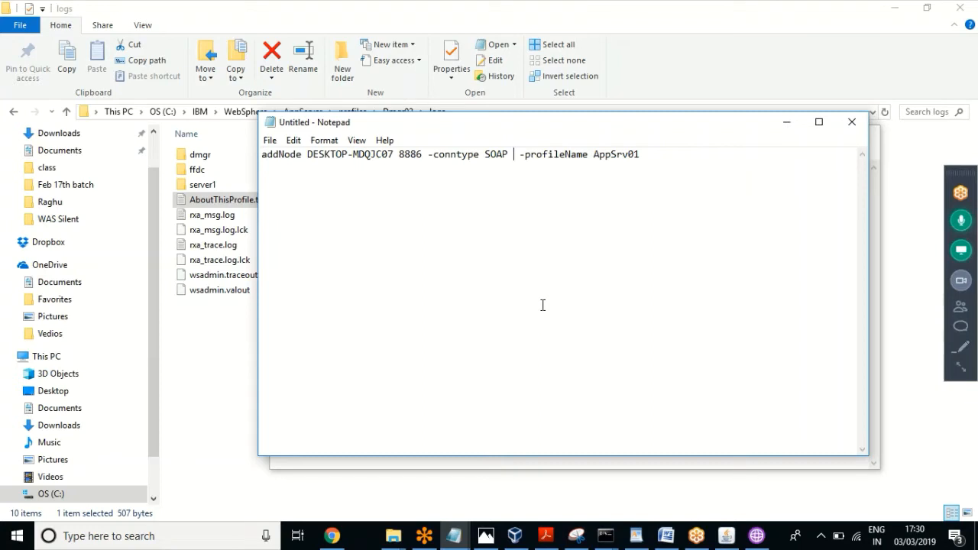
{"action": "key", "text": "Delete"}
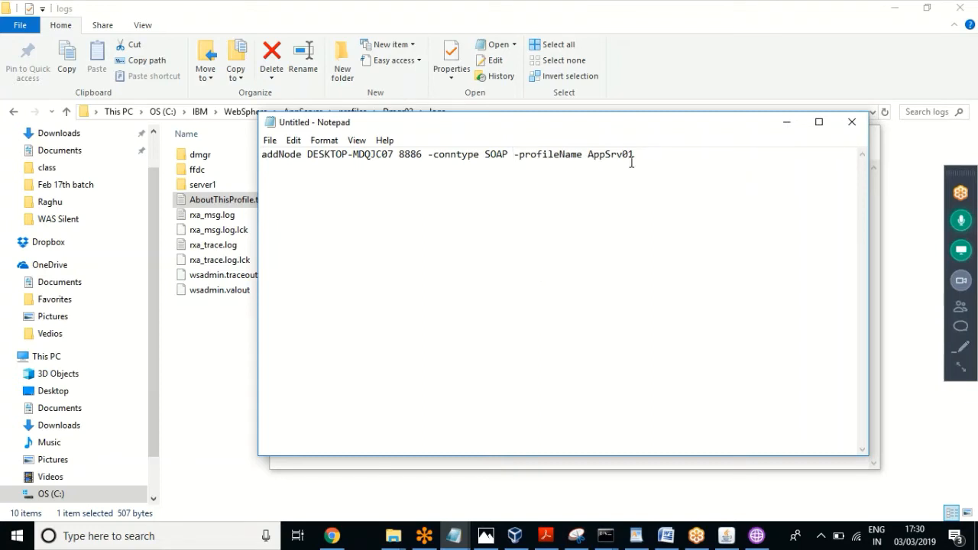
{"action": "left_click", "coordinate": [393, 539]}
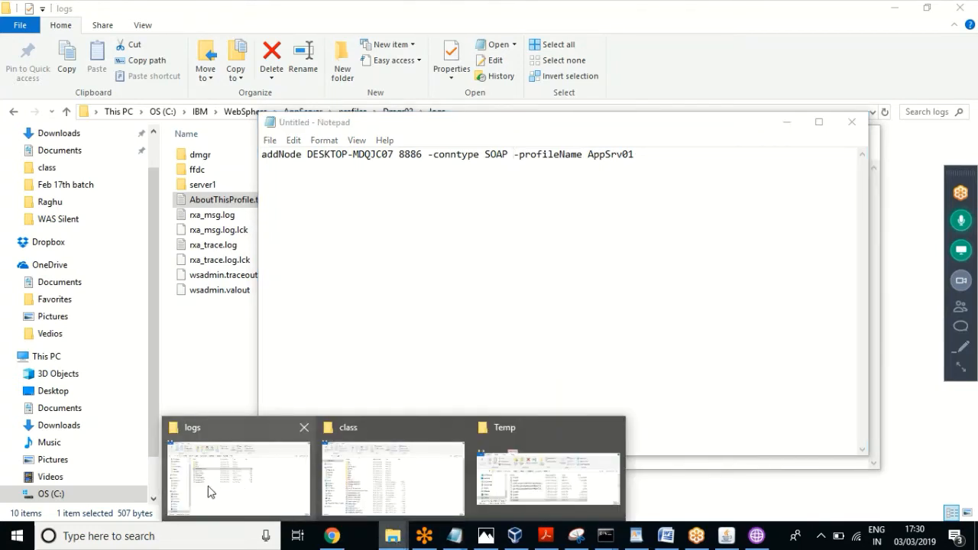
Step: Open AppSrv04's logs\AboutThisProfile.txt, copy the profile name AppSrv04, and close the file
{"action": "left_click", "coordinate": [233, 501]}
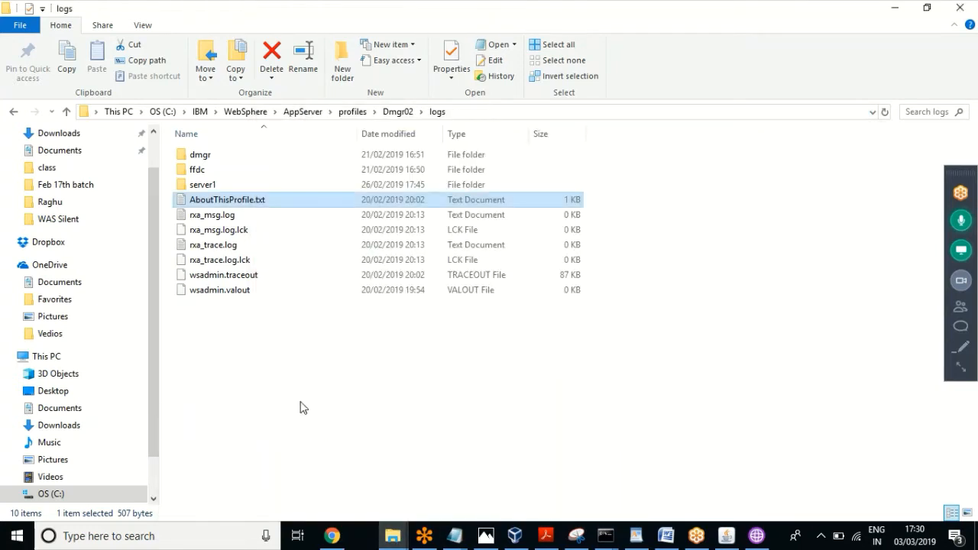
{"action": "left_click", "coordinate": [355, 112]}
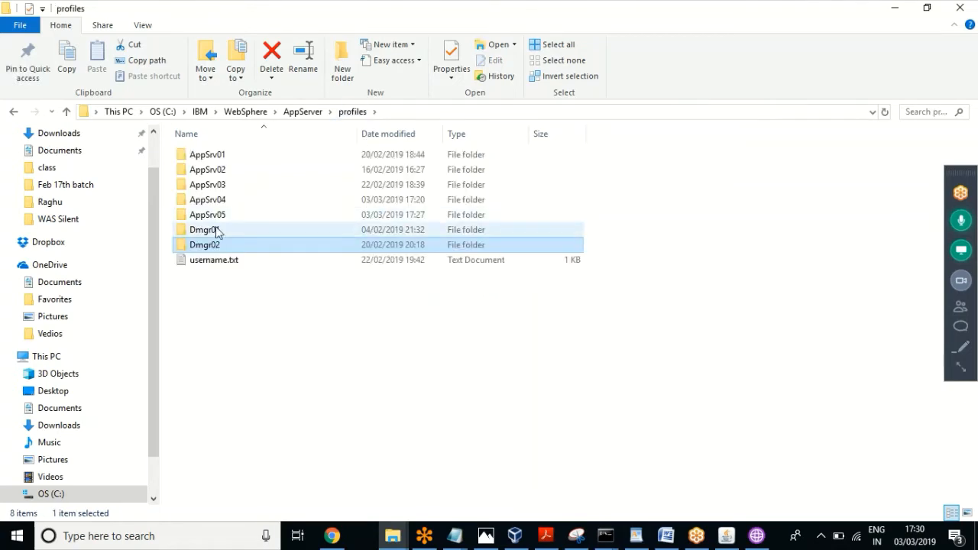
{"action": "double_click", "coordinate": [209, 200]}
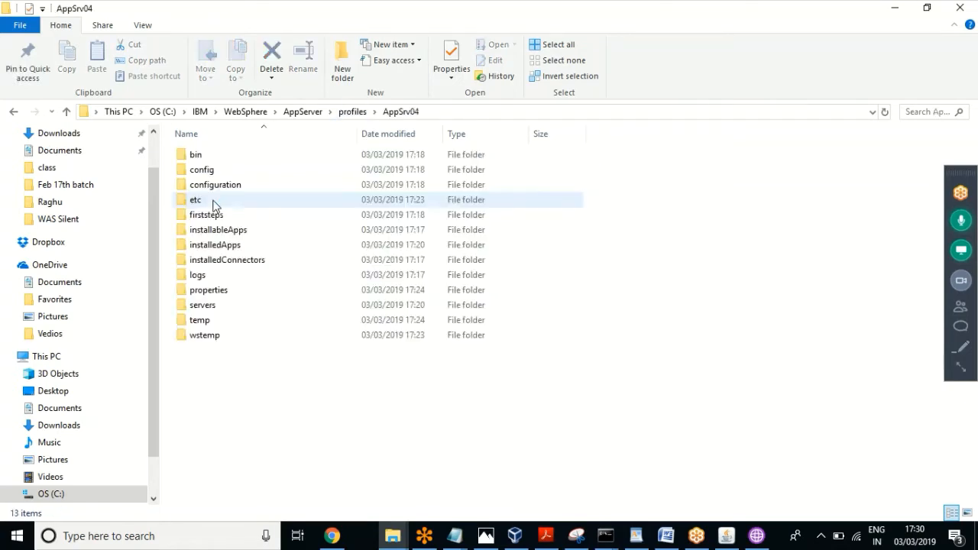
{"action": "double_click", "coordinate": [199, 276]}
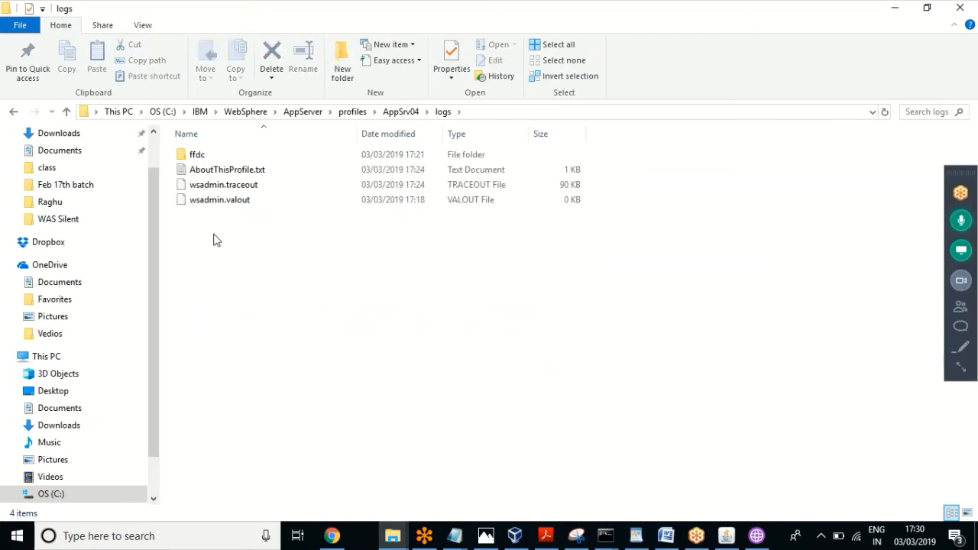
{"action": "double_click", "coordinate": [256, 170]}
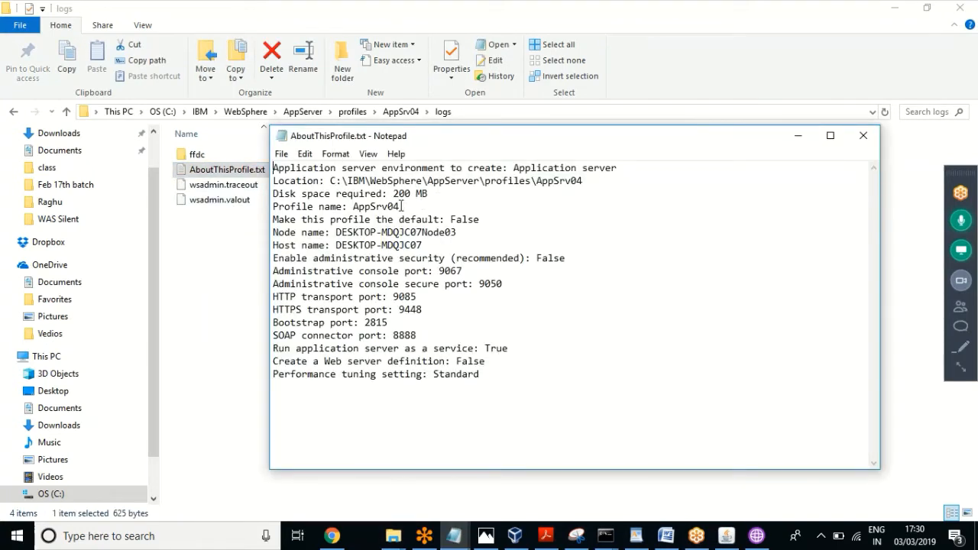
{"action": "left_click_drag", "start_coordinate": [401, 206], "coordinate": [354, 213]}
{"action": "key", "text": "ctrl+c"}
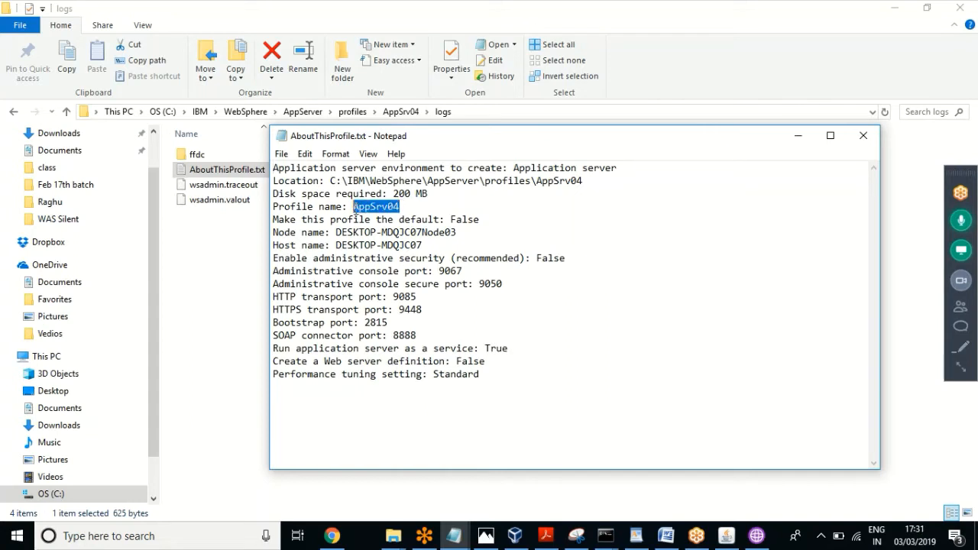
{"action": "left_click", "coordinate": [866, 136]}
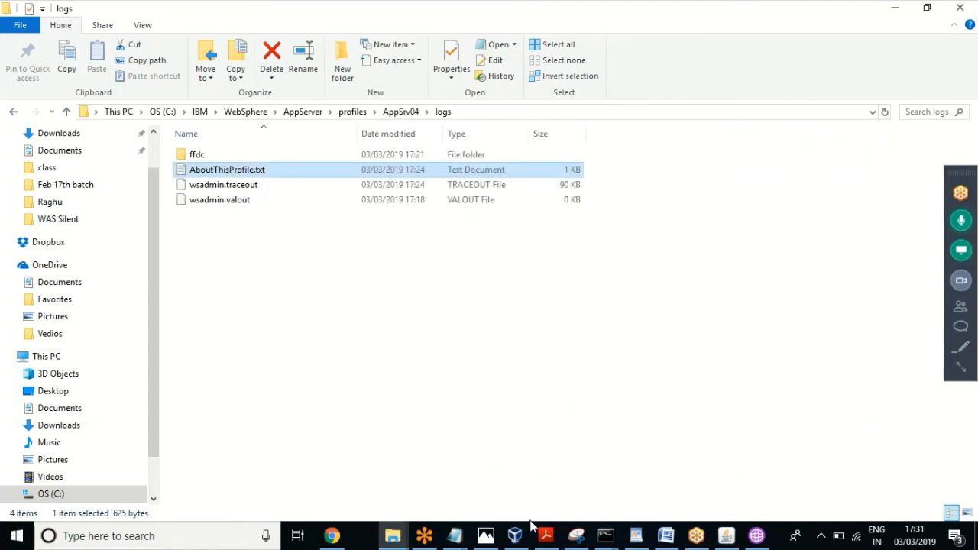
Step: Close the Dmgr02 info file and replace AppSrv01 with AppSrv04 in the addNode command
{"action": "left_click", "coordinate": [456, 539]}
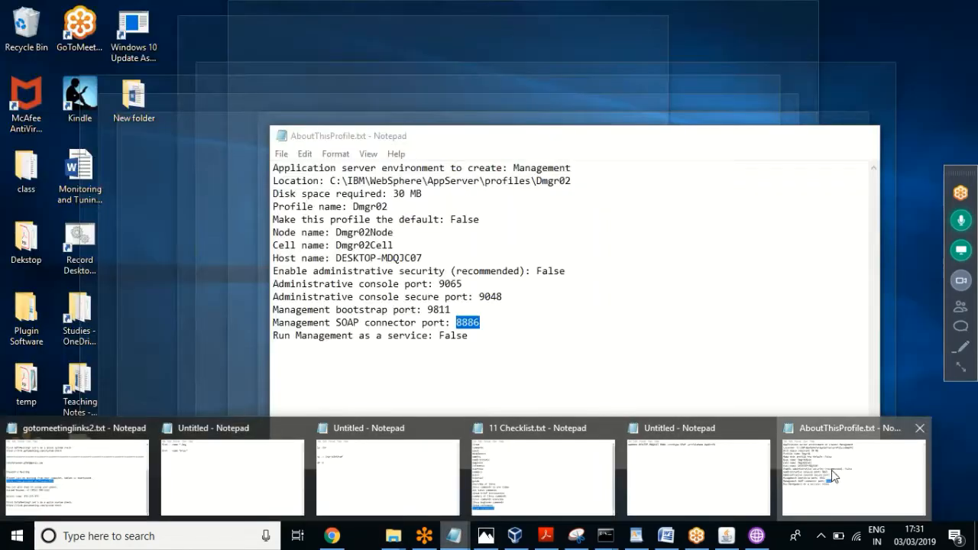
{"action": "left_click", "coordinate": [831, 469]}
{"action": "left_click", "coordinate": [864, 137]}
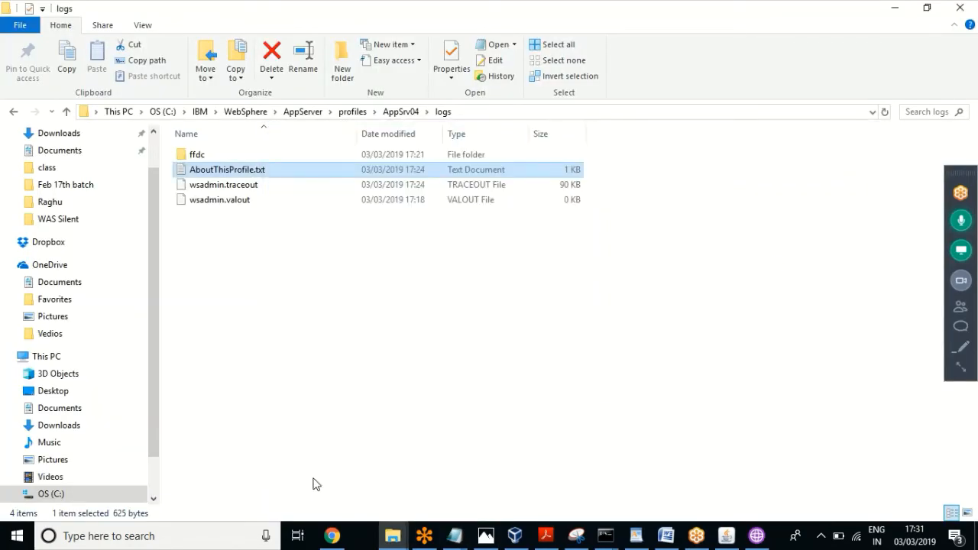
{"action": "left_click", "coordinate": [460, 537]}
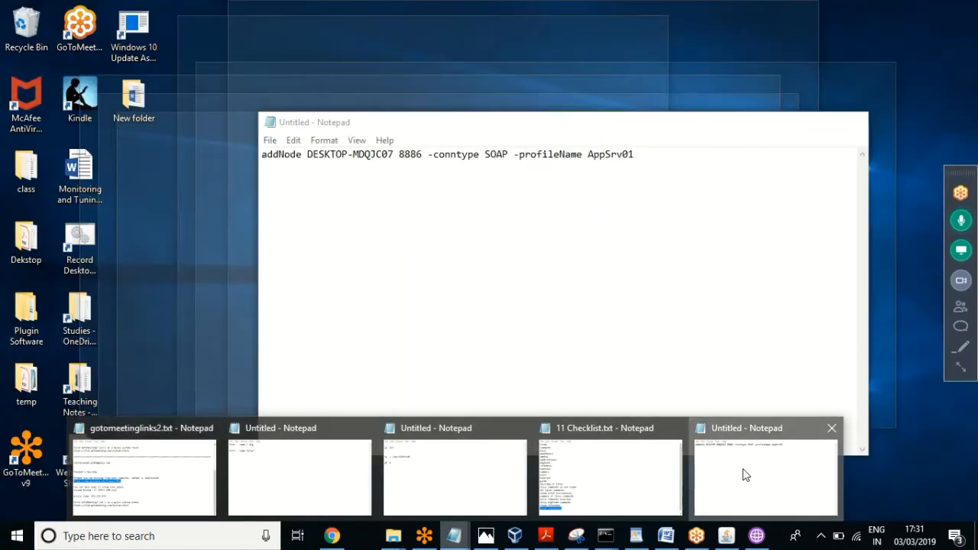
{"action": "left_click", "coordinate": [742, 473]}
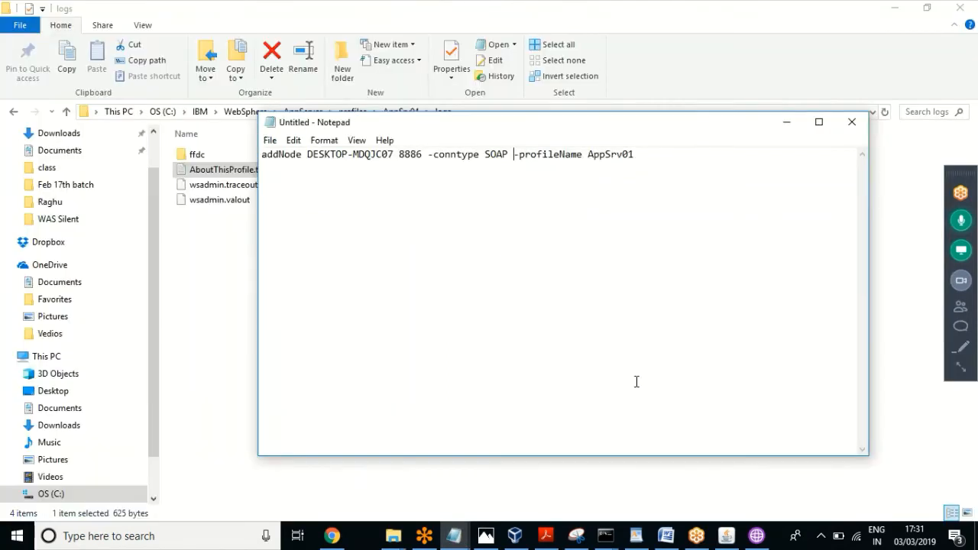
{"action": "left_click_drag", "start_coordinate": [636, 155], "coordinate": [589, 158]}
{"action": "key", "text": "ctrl+v"}
{"action": "left_click", "coordinate": [428, 164]}
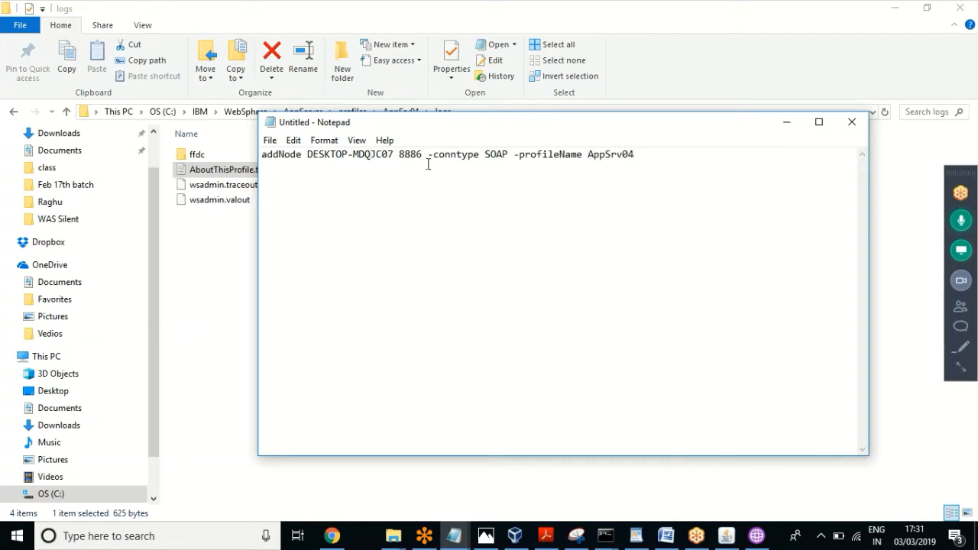
{"action": "left_click", "coordinate": [372, 492]}
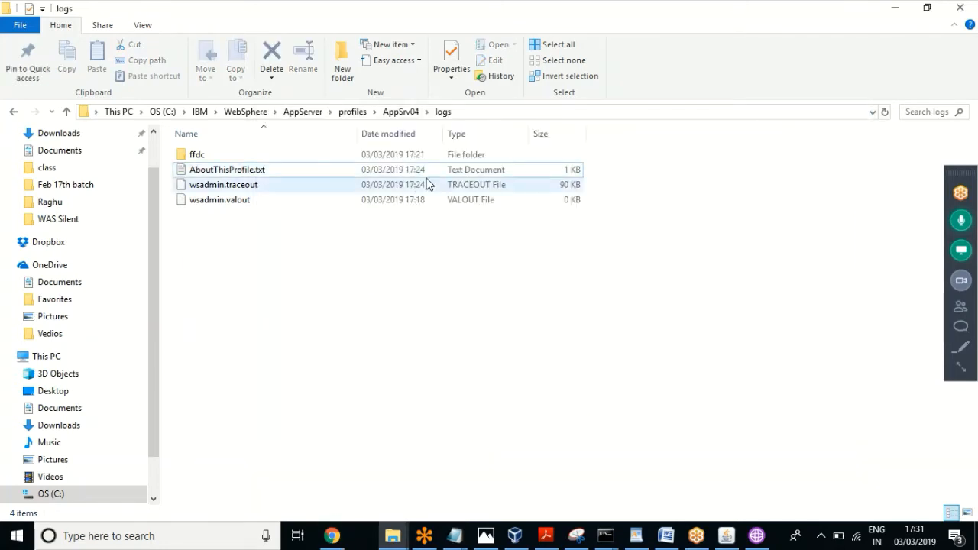
{"action": "left_click", "coordinate": [401, 112]}
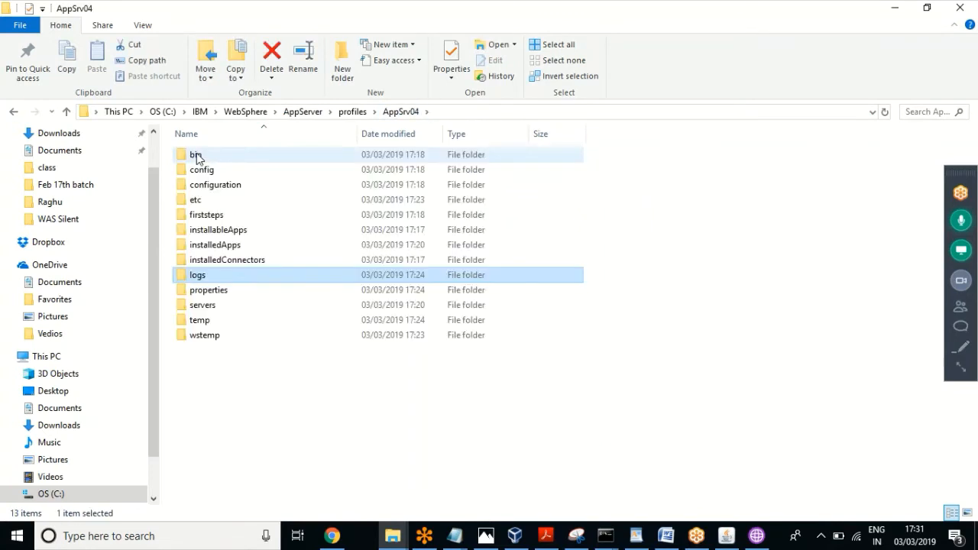
Step: Copy the AppSrv04 bin folder path and cd into it in the administrator Command Prompt
{"action": "left_click", "coordinate": [197, 156]}
{"action": "double_click", "coordinate": [196, 157]}
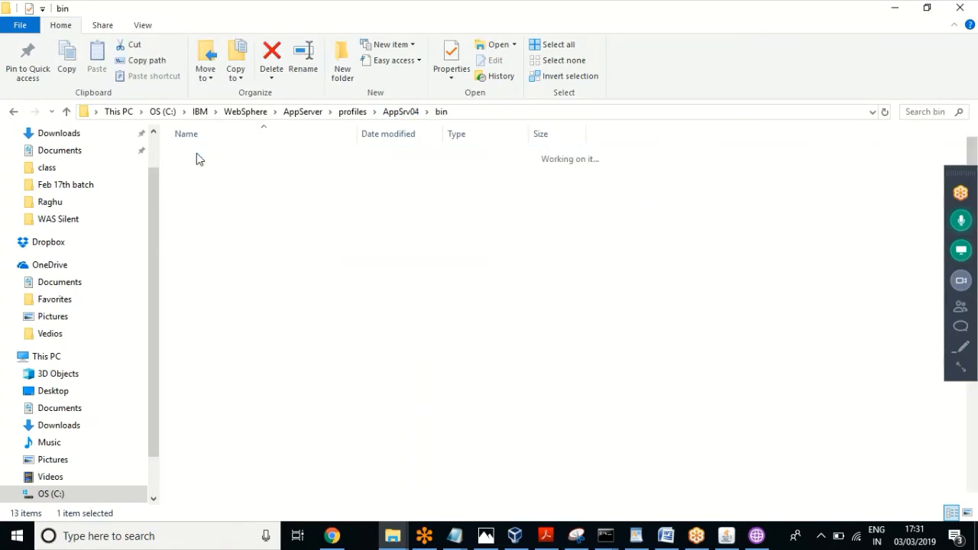
{"action": "left_click", "coordinate": [485, 113]}
{"action": "key", "text": "ctrl+c"}
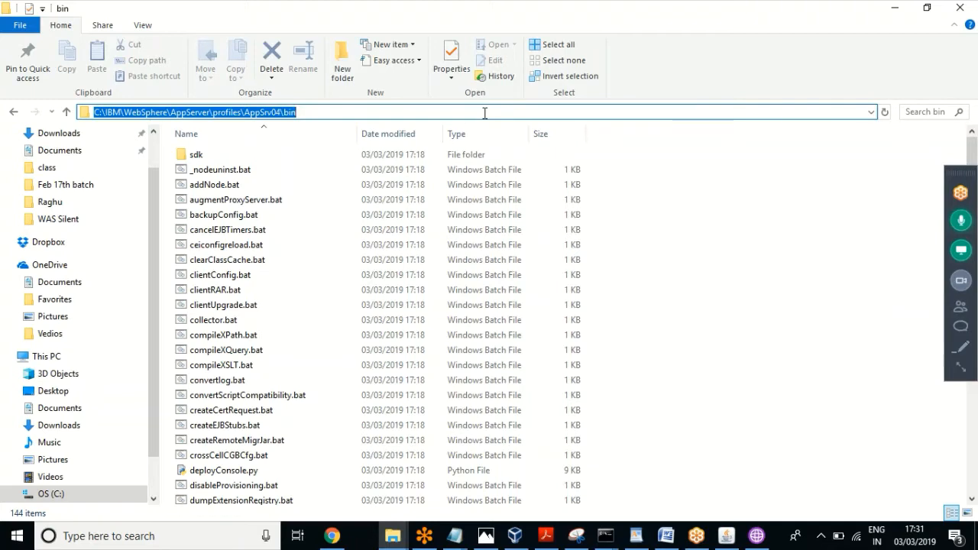
{"action": "left_click", "coordinate": [607, 540]}
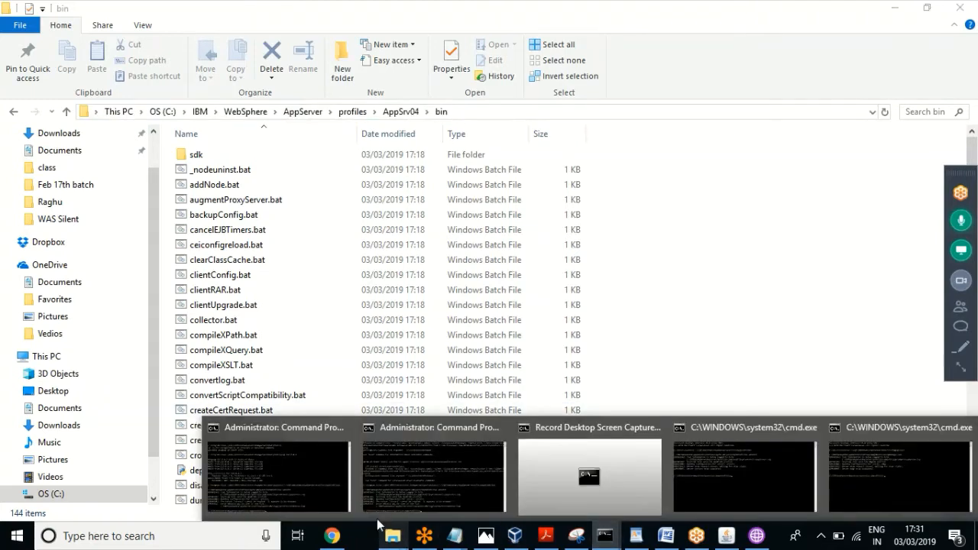
{"action": "left_click", "coordinate": [401, 488]}
{"action": "left_click", "coordinate": [594, 421]}
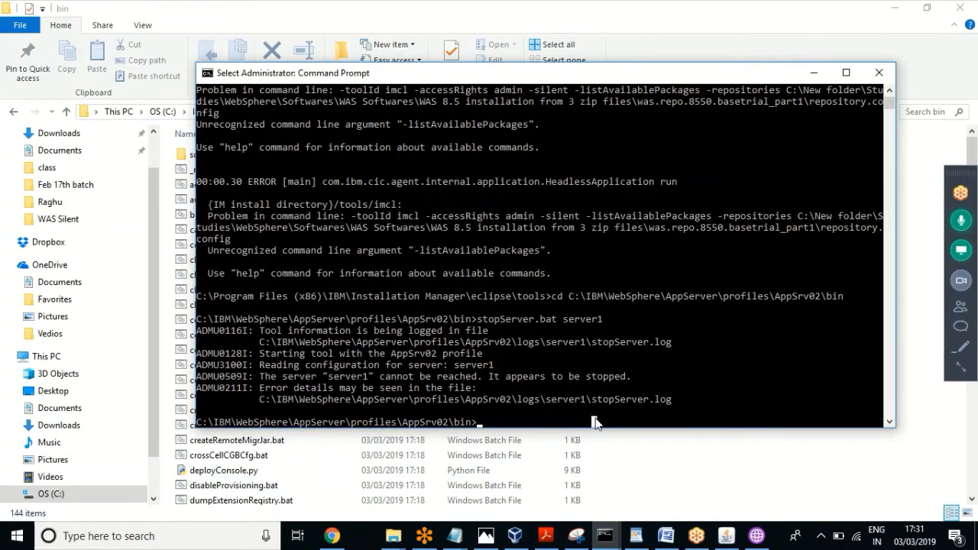
{"action": "type", "text": "cd"}
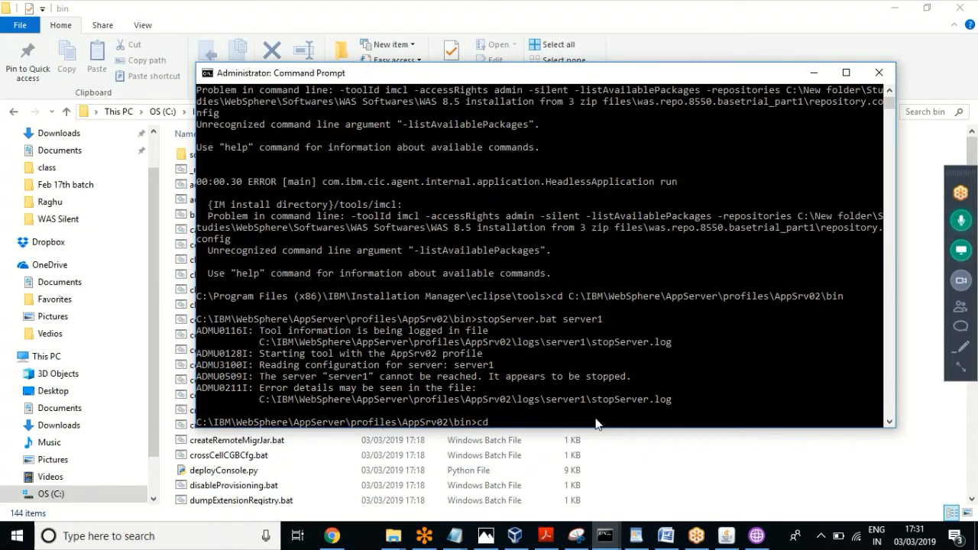
{"action": "key", "text": "ctrl+v"}
{"action": "key", "text": "Return"}
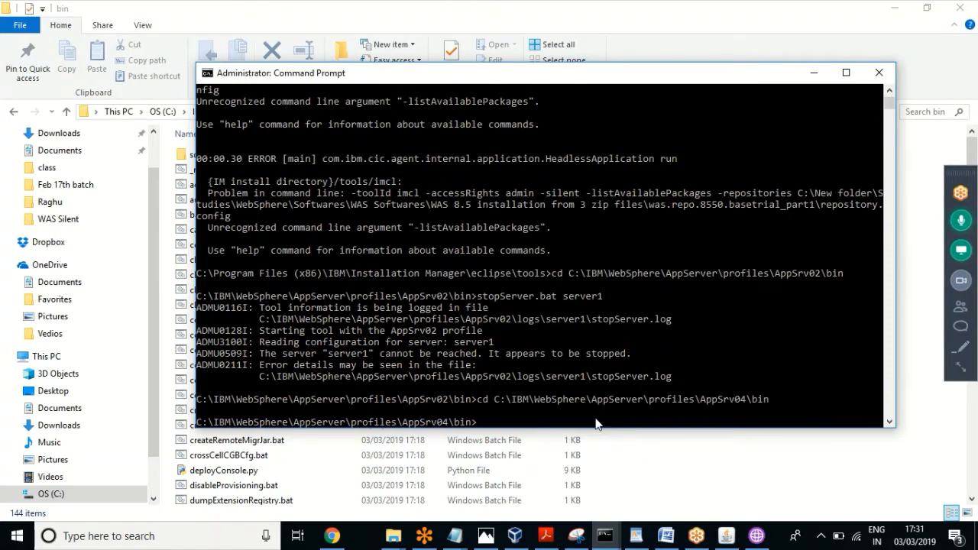
Step: Run startServer.bat to start server1 of the AppSrv04 profile
{"action": "type", "text": "startServer.bat server1"}
{"action": "key", "text": "Return"}
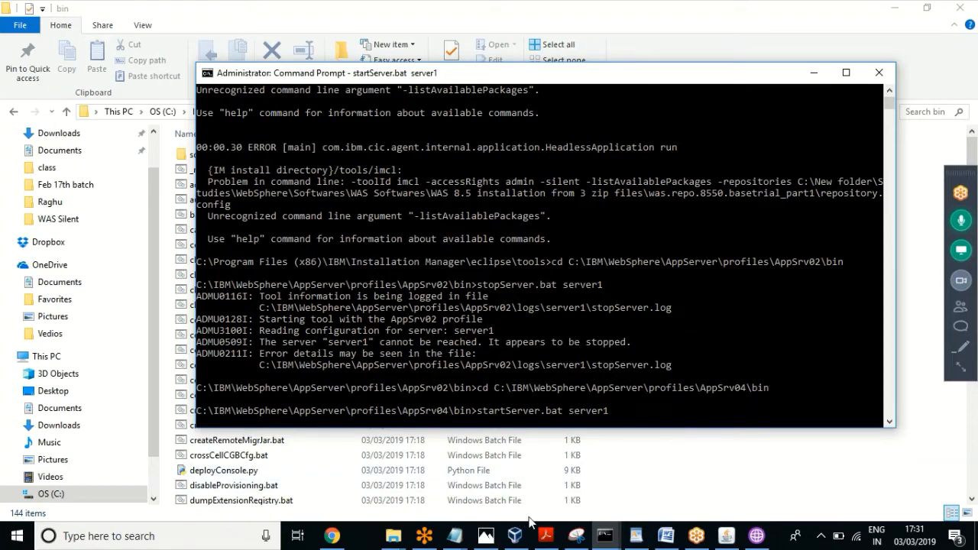
{"action": "left_click", "coordinate": [604, 539]}
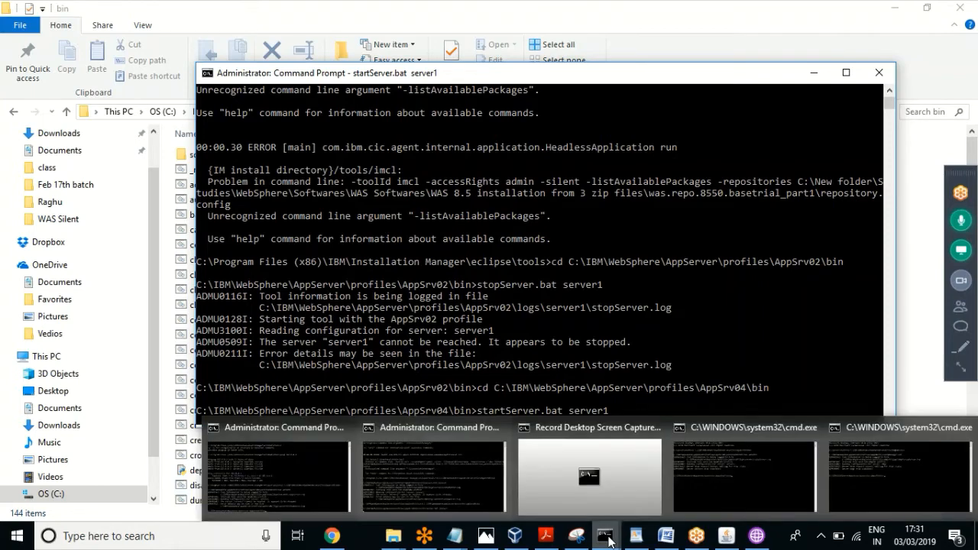
{"action": "left_click", "coordinate": [583, 6]}
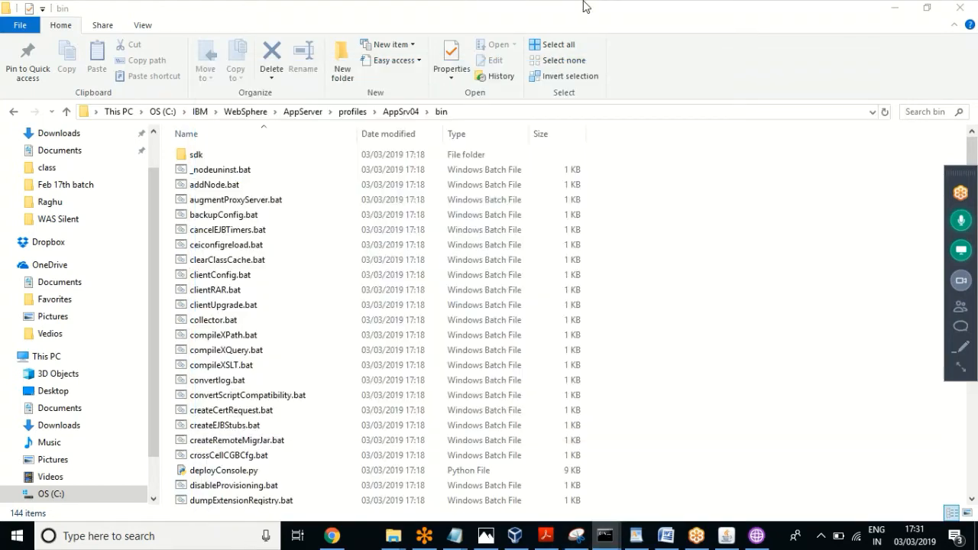
Step: Open profiles\Dmgr02\bin in Explorer and select its folder path to copy
{"action": "left_click", "coordinate": [347, 112]}
{"action": "double_click", "coordinate": [204, 246]}
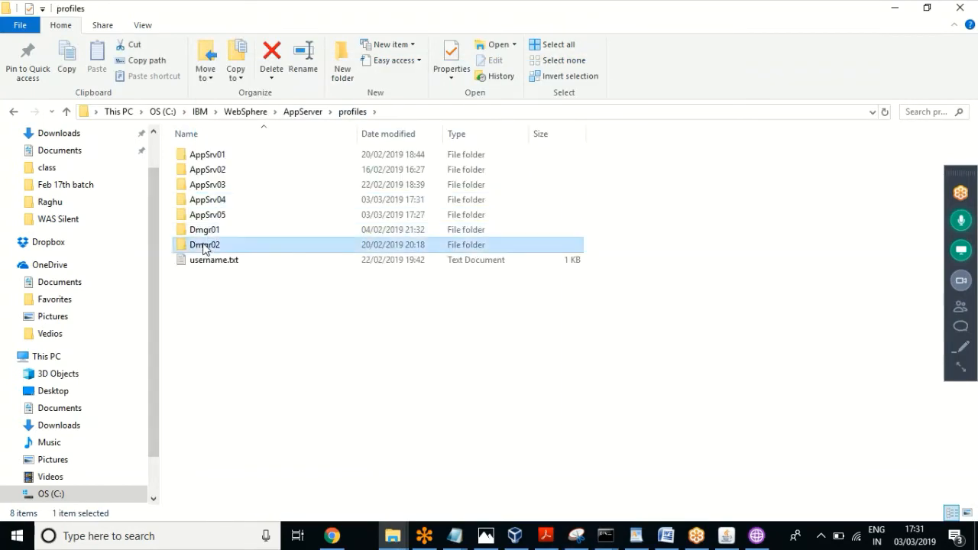
{"action": "double_click", "coordinate": [194, 155]}
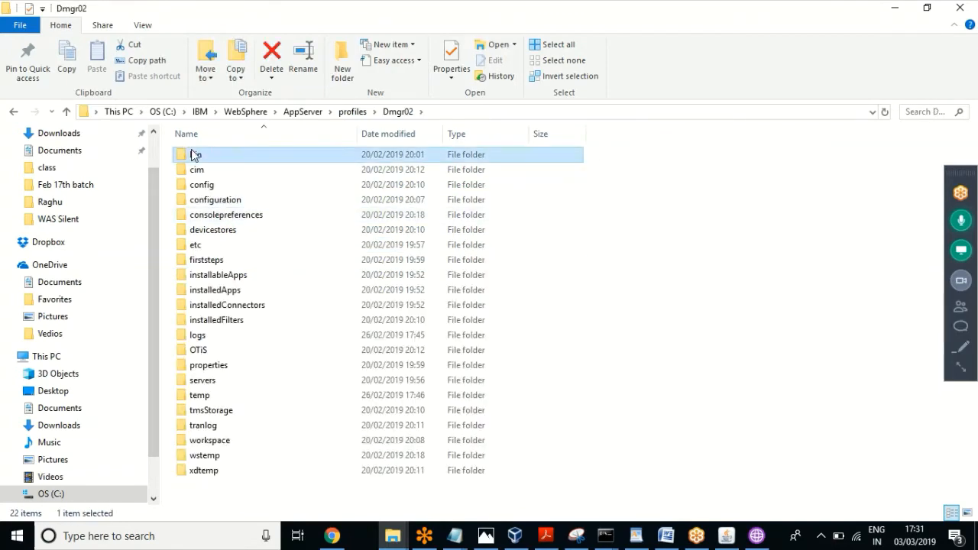
{"action": "left_click", "coordinate": [473, 113]}
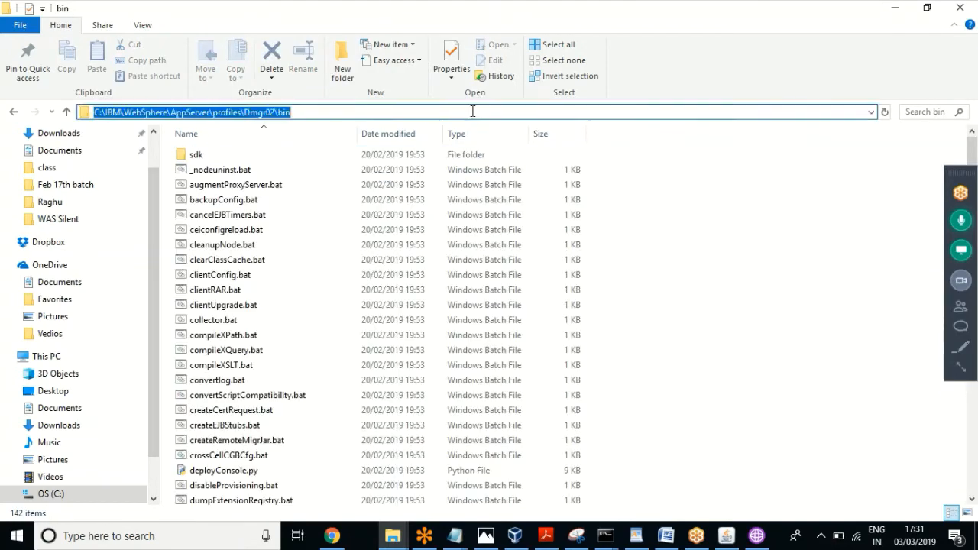
{"action": "left_click", "coordinate": [605, 535]}
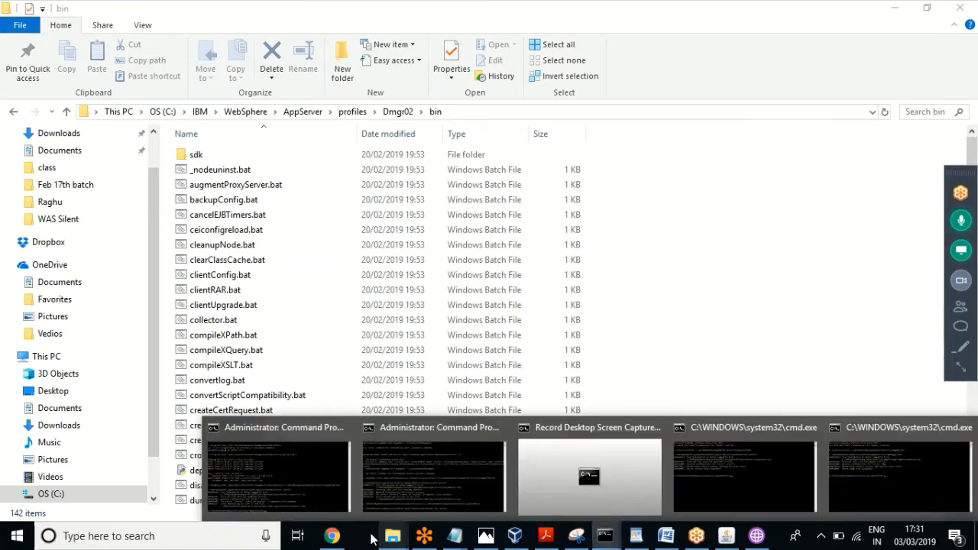
{"action": "left_click", "coordinate": [260, 487]}
{"action": "type", "text": "c"}
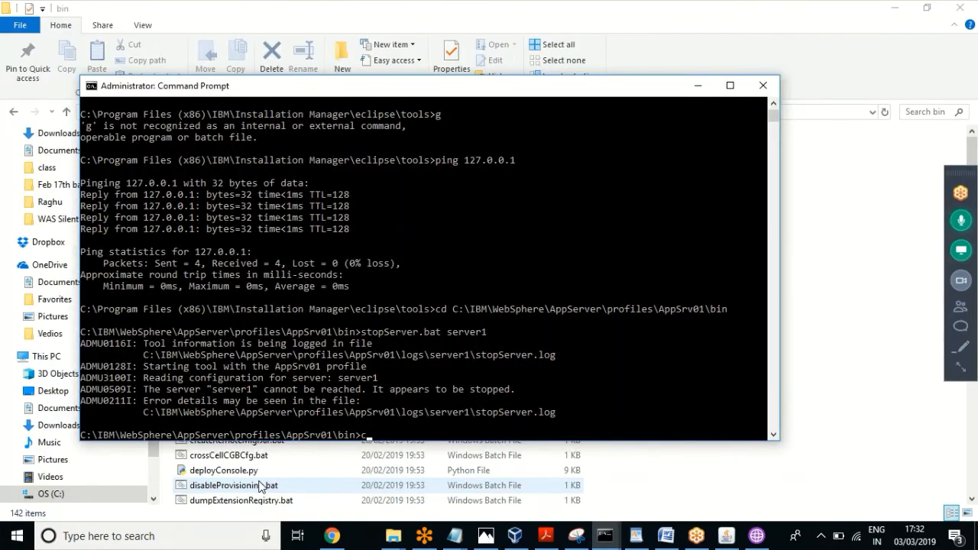
{"action": "type", "text": "d"}
{"action": "left_click", "coordinate": [606, 415]}
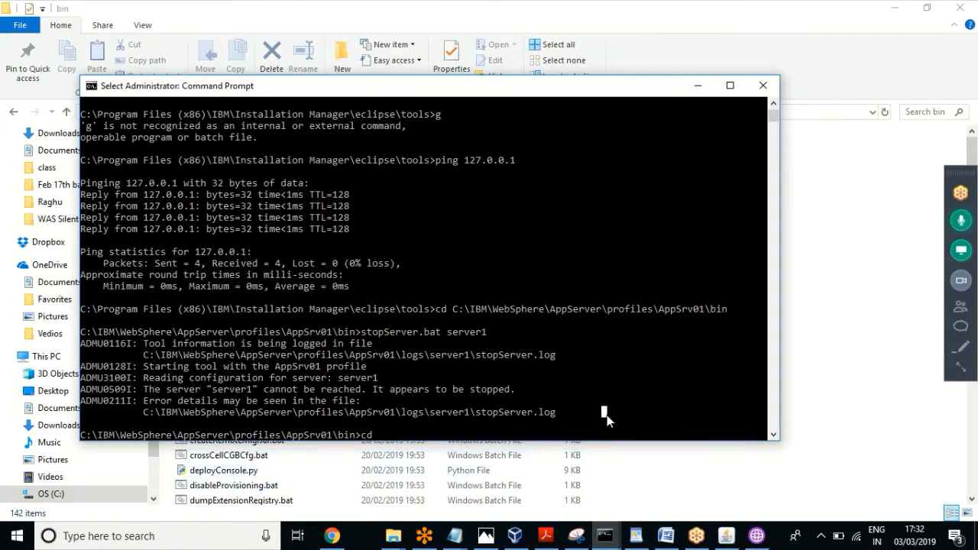
{"action": "right_click", "coordinate": [418, 434]}
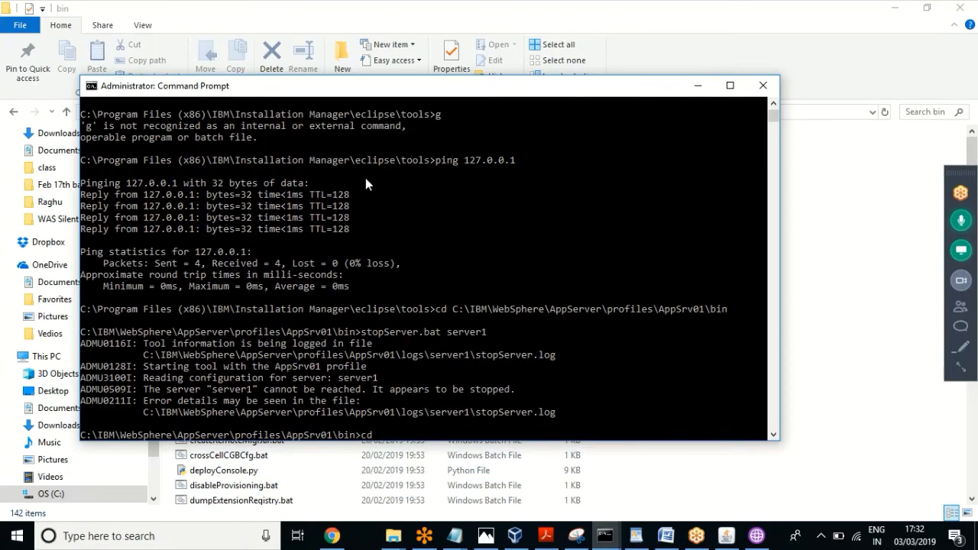
Step: Change the first administrator console into the Dmgr02 bin folder using the copied path
{"action": "left_click", "coordinate": [419, 6]}
{"action": "left_click", "coordinate": [463, 112]}
{"action": "key", "text": "ctrl+c"}
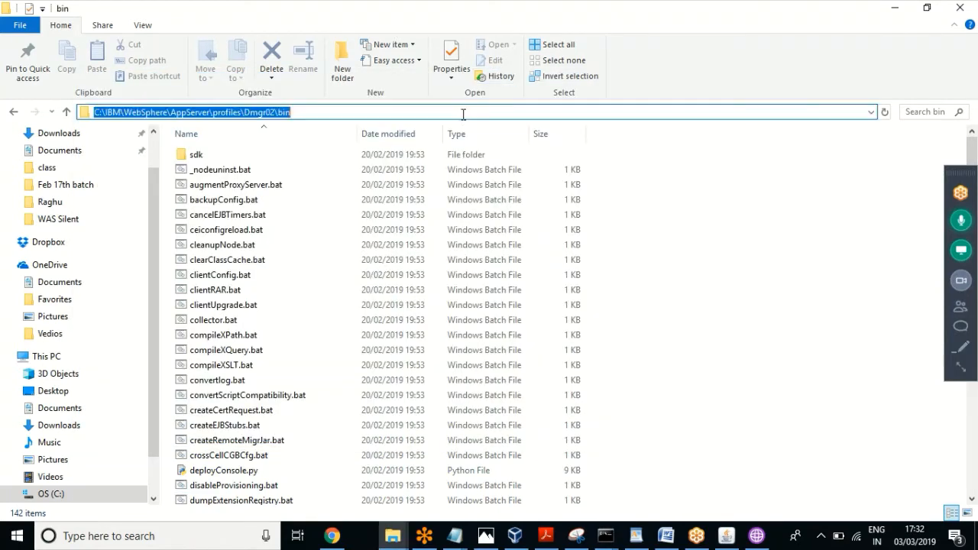
{"action": "left_click", "coordinate": [605, 527]}
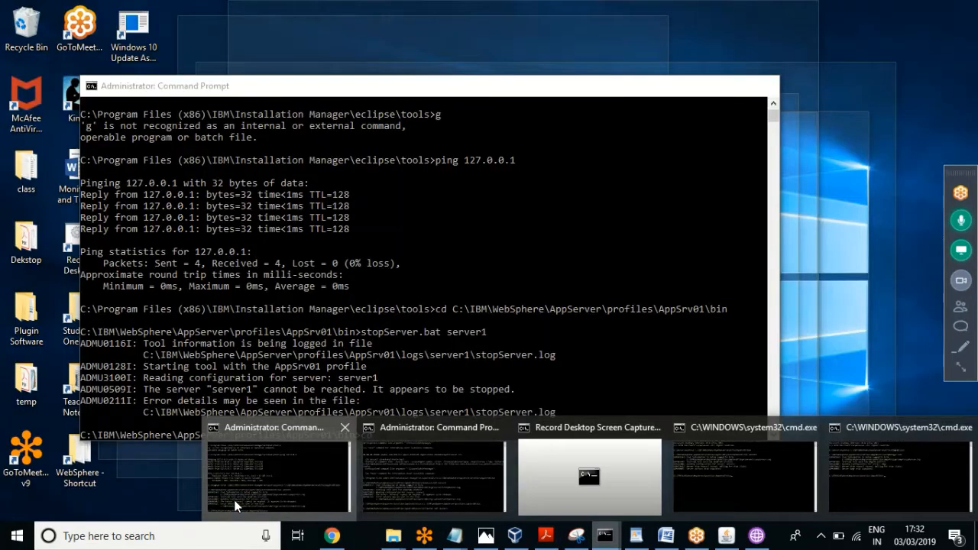
{"action": "left_click", "coordinate": [234, 500]}
{"action": "type", "text": "cd"}
{"action": "key", "text": "ctrl+v"}
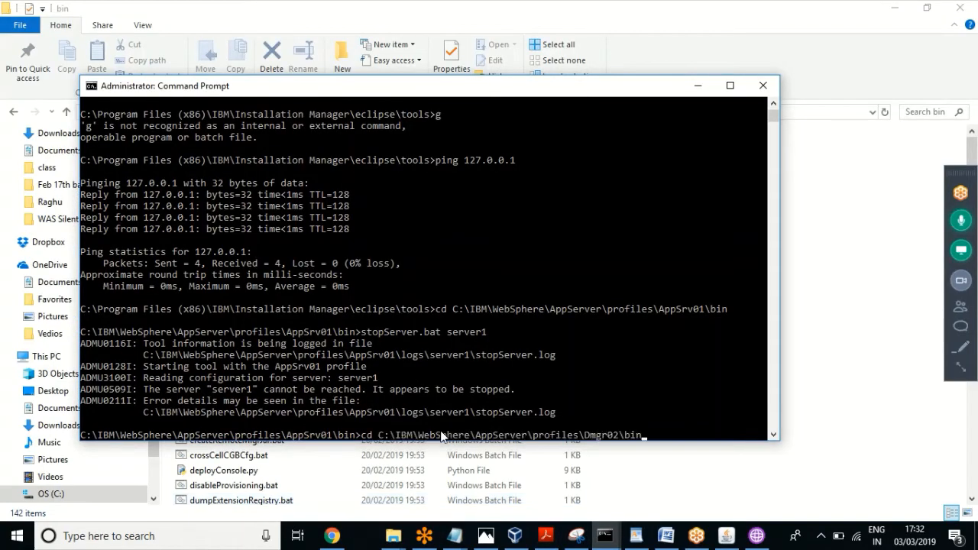
{"action": "key", "text": "Return"}
Step: Run startManager.bat to start the Dmgr02 deployment manager
{"action": "type", "text": "st"}
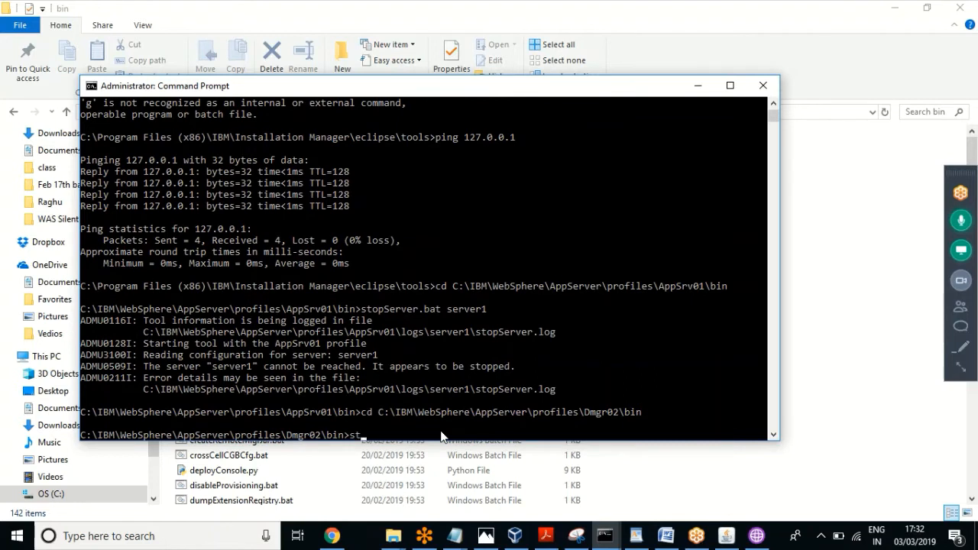
{"action": "type", "text": "artS"}
{"action": "key", "text": "Tab"}
{"action": "key", "text": "Return"}
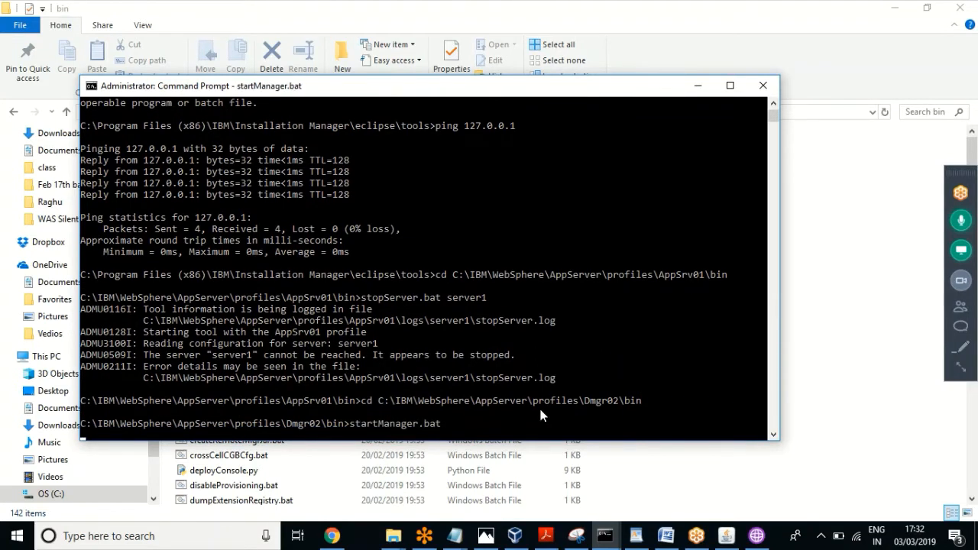
Step: Finish the profile wizard without launching the First steps console, then close the Customization Toolbox
{"action": "left_click", "coordinate": [759, 539]}
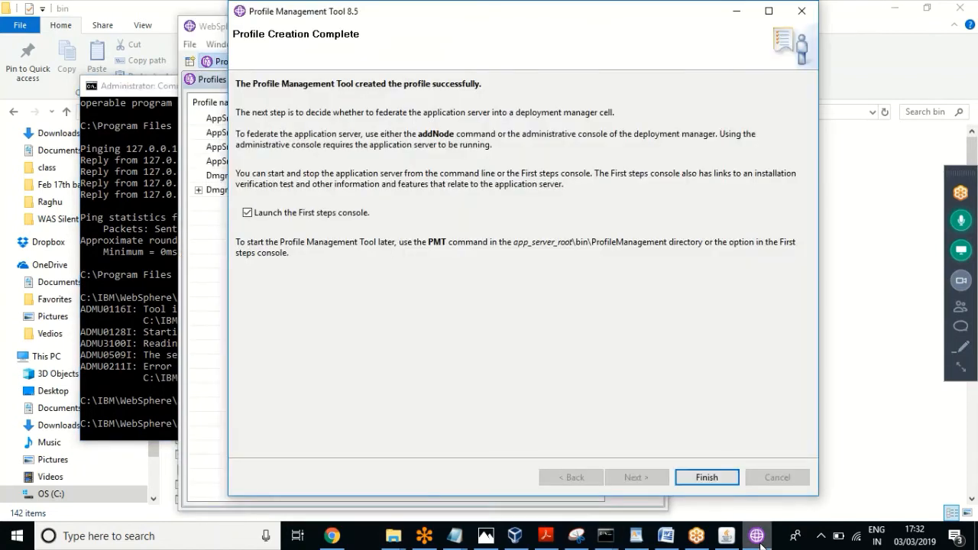
{"action": "left_click", "coordinate": [282, 213]}
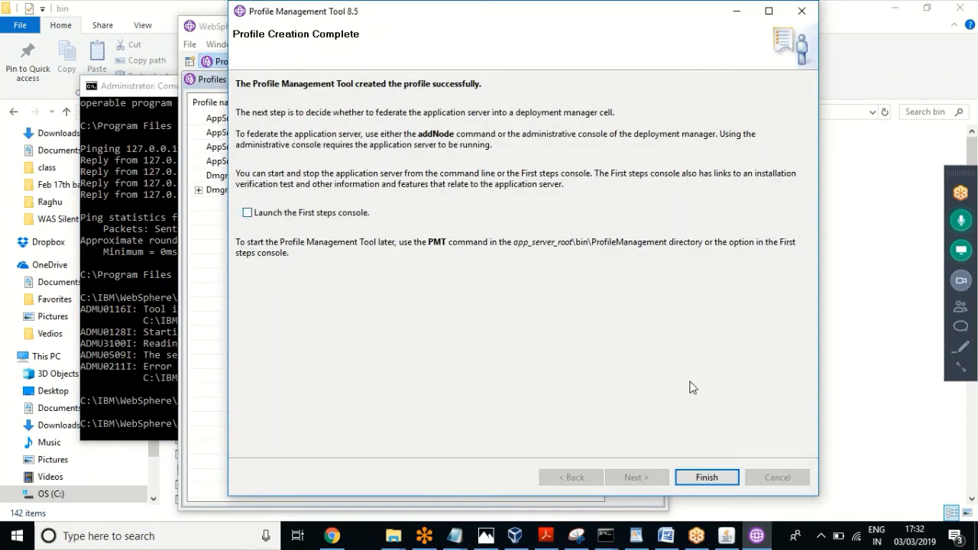
{"action": "left_click", "coordinate": [703, 478]}
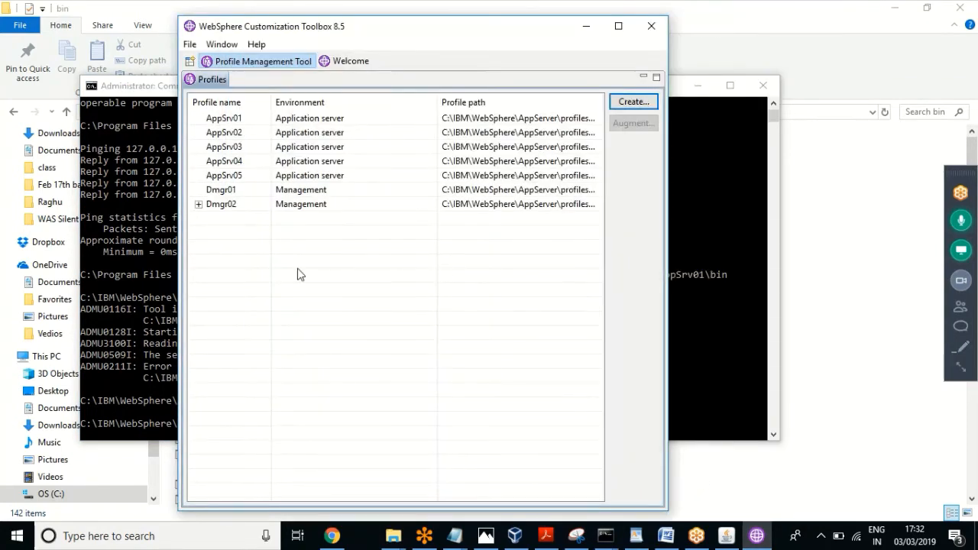
{"action": "left_click", "coordinate": [651, 26]}
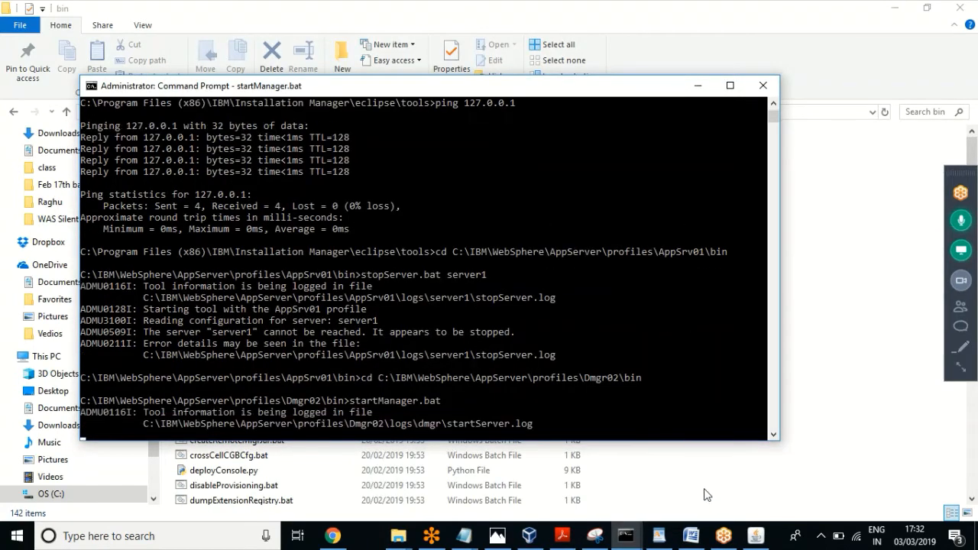
Step: Check the AppSrv04 startServer console, then bring the WebSphere 4 notes document forward
{"action": "mouse_move", "coordinate": [625, 540]}
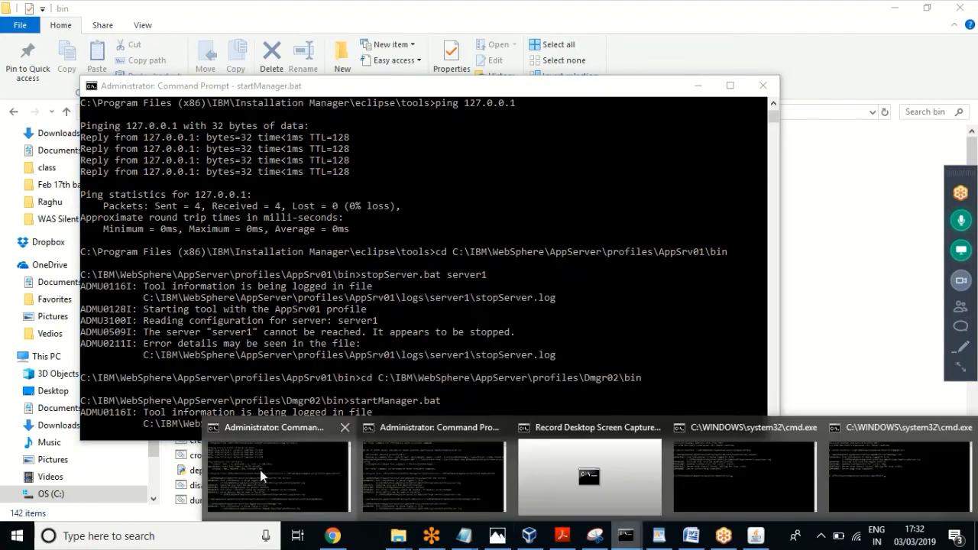
{"action": "left_click", "coordinate": [451, 487]}
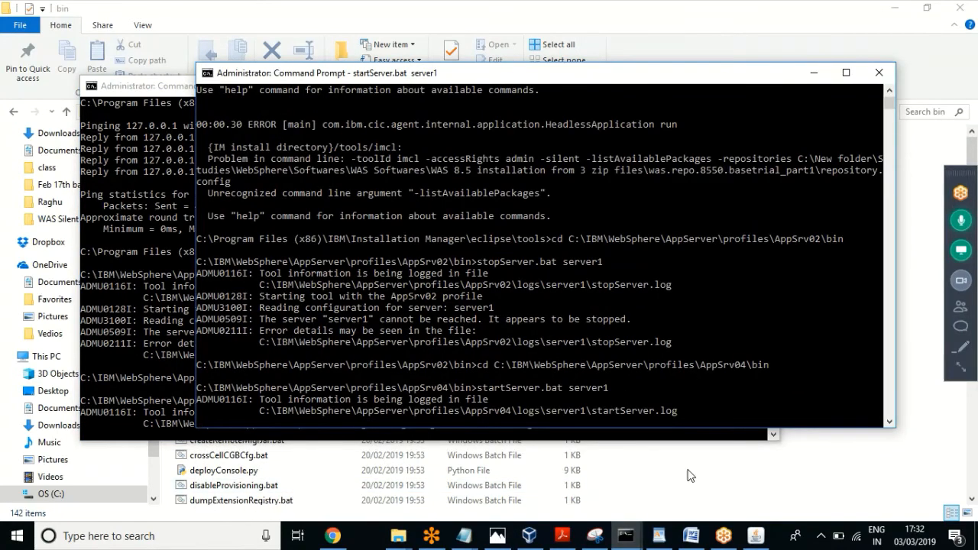
{"action": "left_click", "coordinate": [692, 537]}
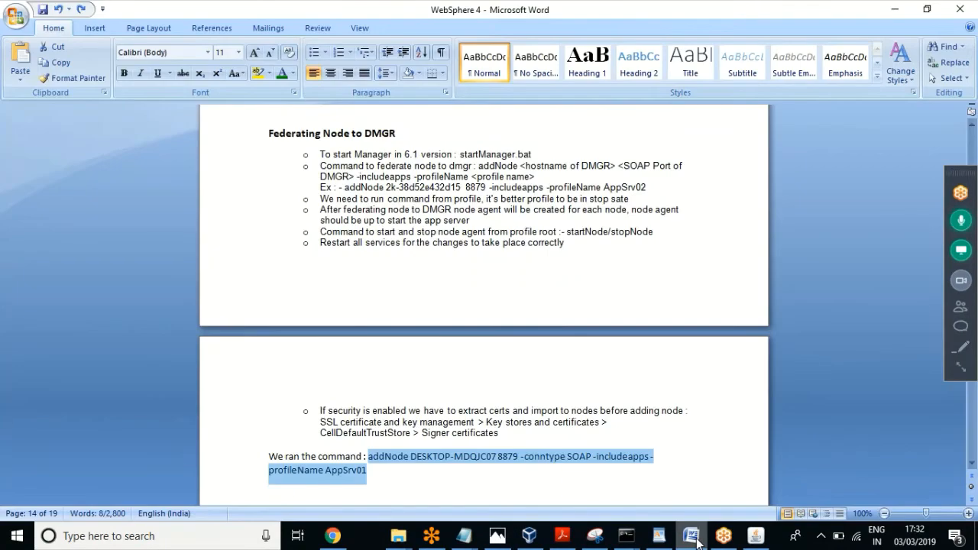
{"action": "left_click", "coordinate": [430, 471]}
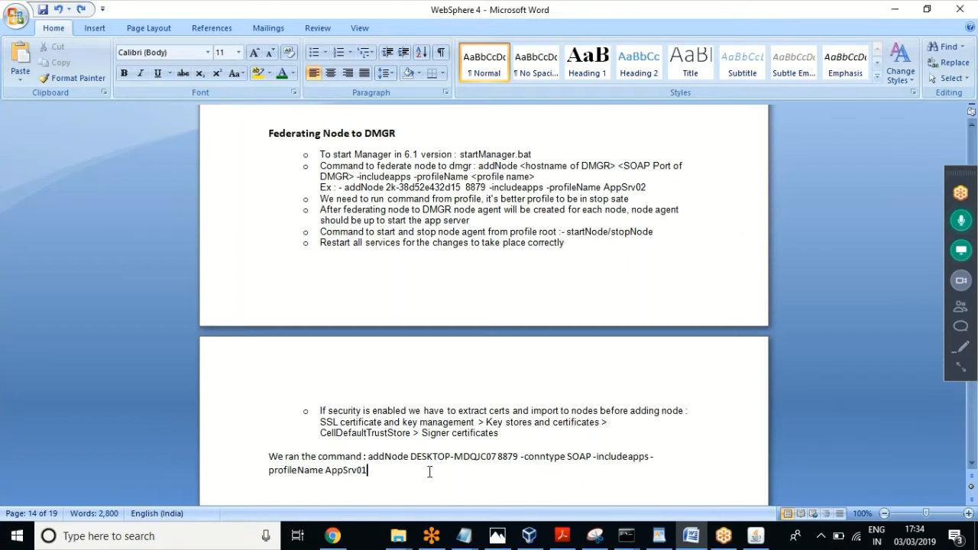
Step: Bring the Untitled Notepad note holding the addNode command in front of Word
{"action": "left_click", "coordinate": [398, 539]}
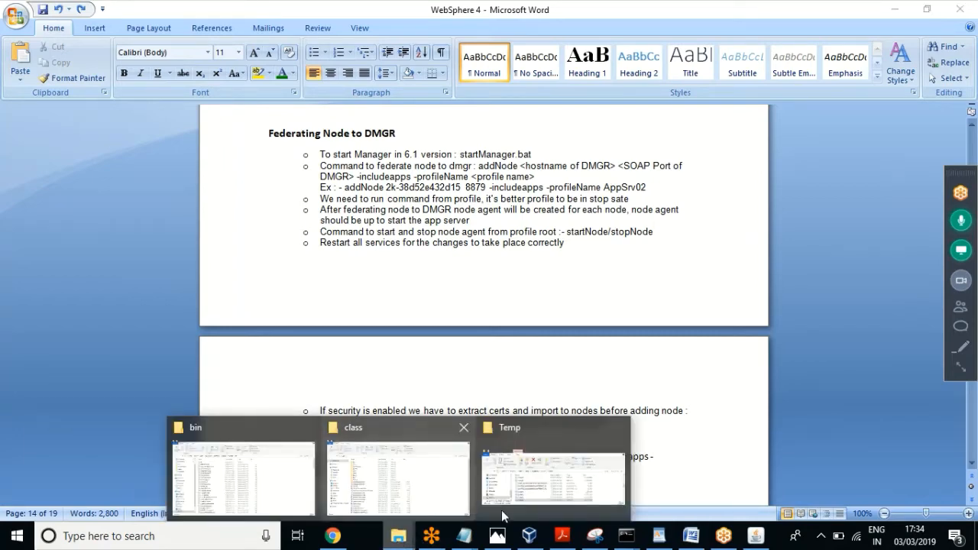
{"action": "left_click", "coordinate": [466, 535]}
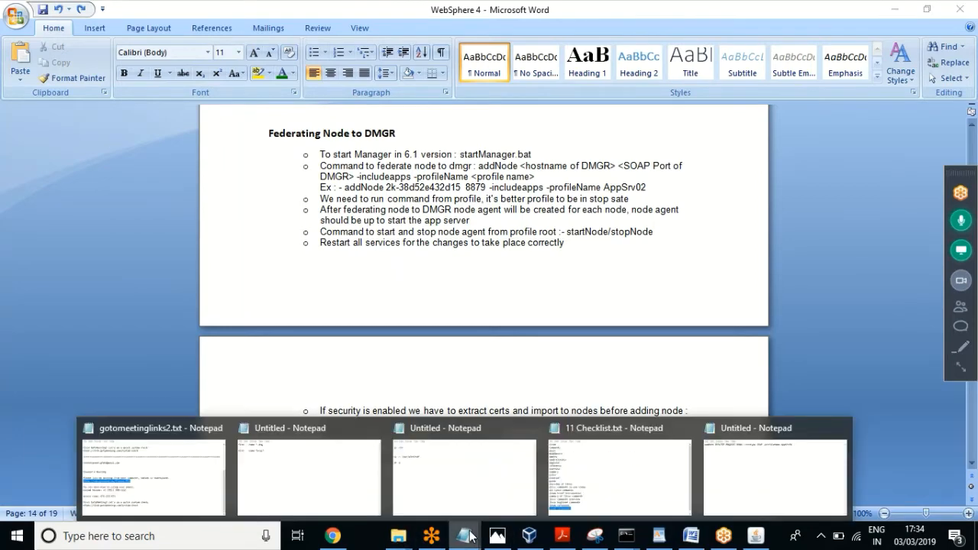
{"action": "left_click", "coordinate": [759, 460]}
Step: Highlight the profile name AppSrv04 in the addNode 8886 -conntype SOAP command
{"action": "double_click", "coordinate": [603, 154]}
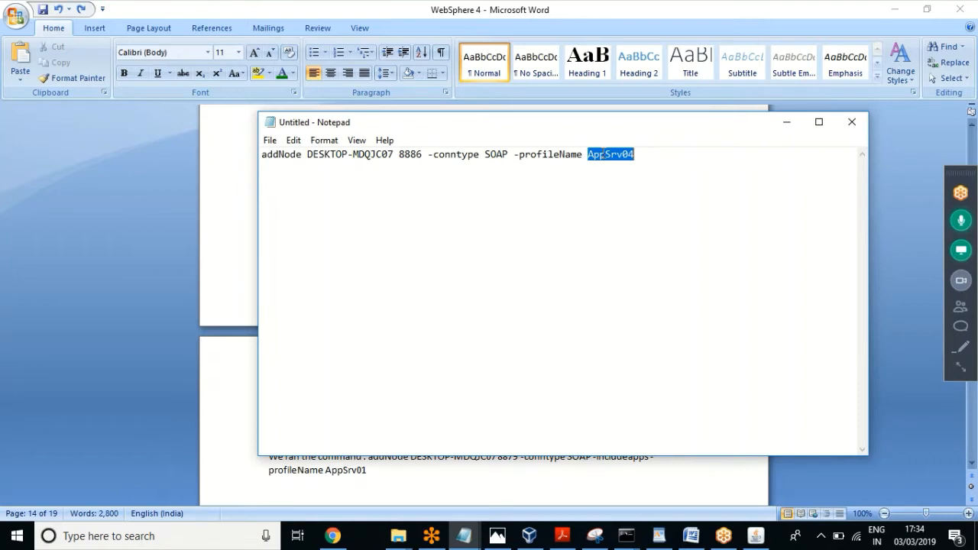
{"action": "left_click", "coordinate": [638, 156]}
{"action": "left_click_drag", "start_coordinate": [638, 157], "coordinate": [585, 143]}
{"action": "left_click", "coordinate": [634, 162]}
{"action": "left_click_drag", "start_coordinate": [640, 158], "coordinate": [589, 165]}
{"action": "left_click", "coordinate": [644, 158]}
{"action": "left_click", "coordinate": [617, 176]}
{"action": "double_click", "coordinate": [615, 152]}
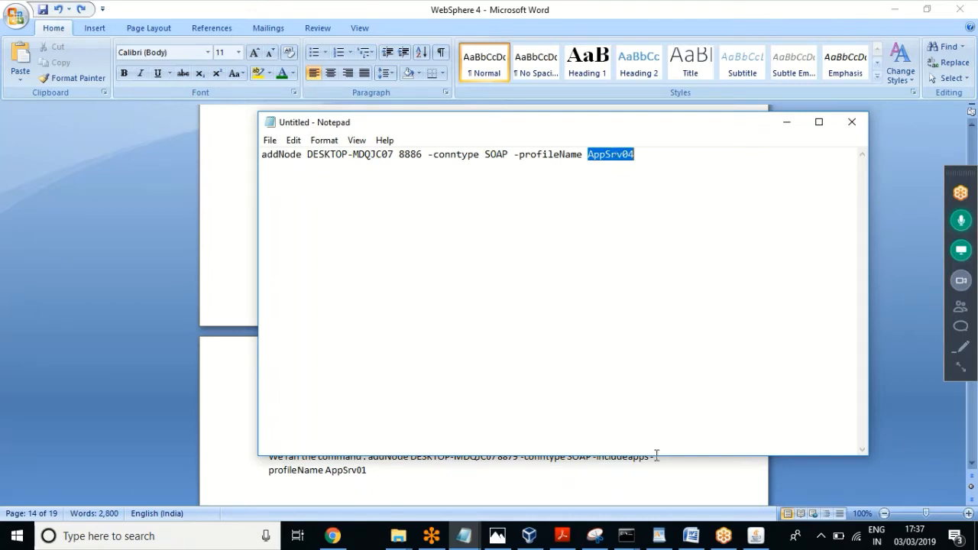
Step: Review the Dmgr02 and AppSrv04 server1 startup output in their command windows
{"action": "left_click", "coordinate": [627, 537]}
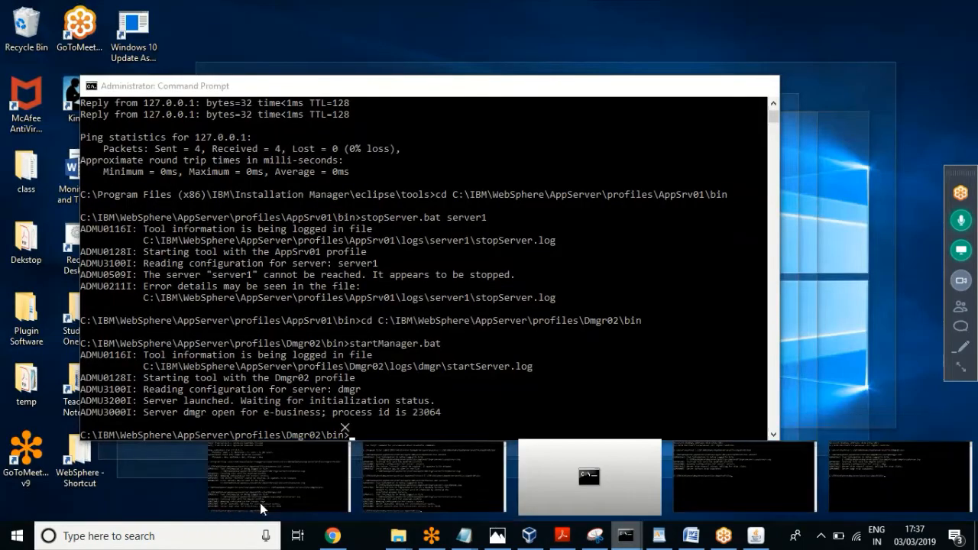
{"action": "left_click", "coordinate": [260, 503]}
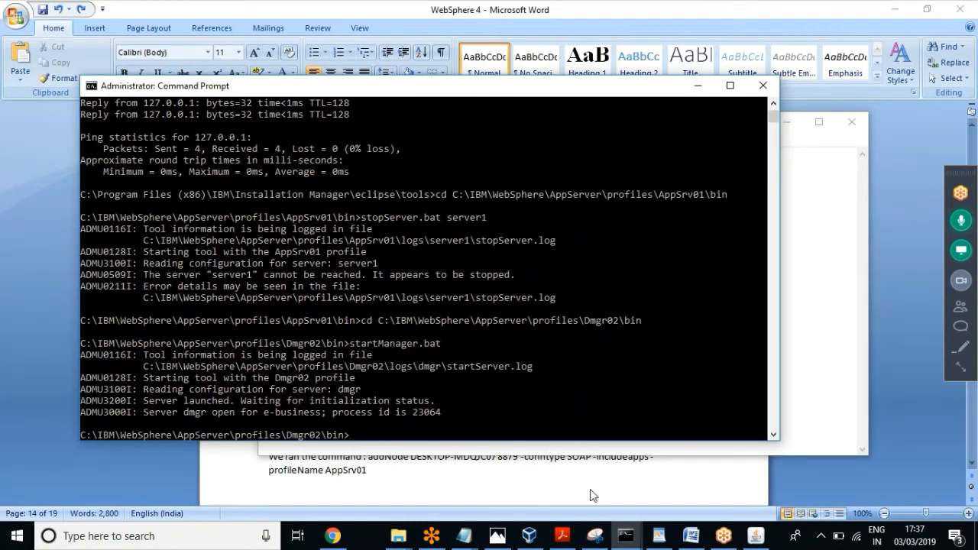
{"action": "left_click", "coordinate": [624, 538]}
{"action": "left_click", "coordinate": [418, 473]}
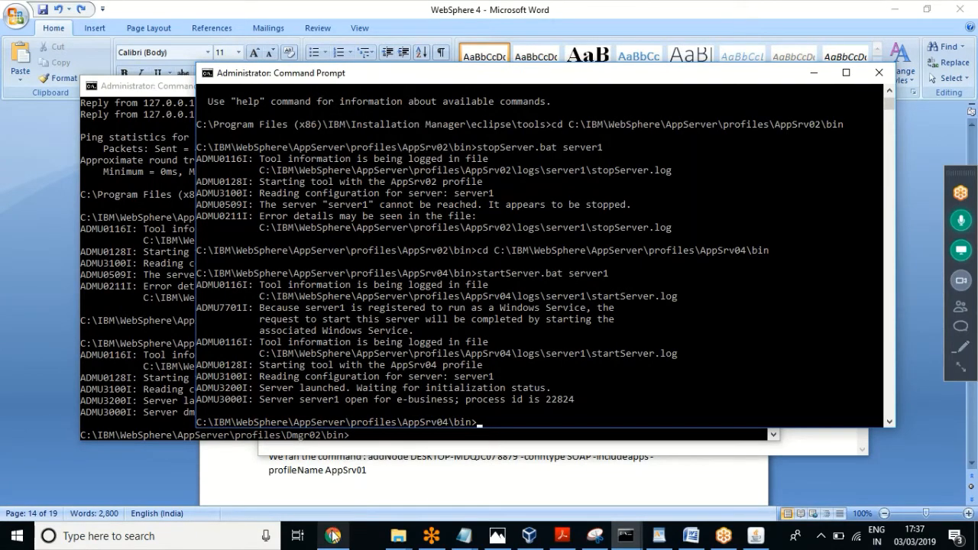
Step: Bring the Dmgr02 bin folder window to the front
{"action": "left_click", "coordinate": [464, 537]}
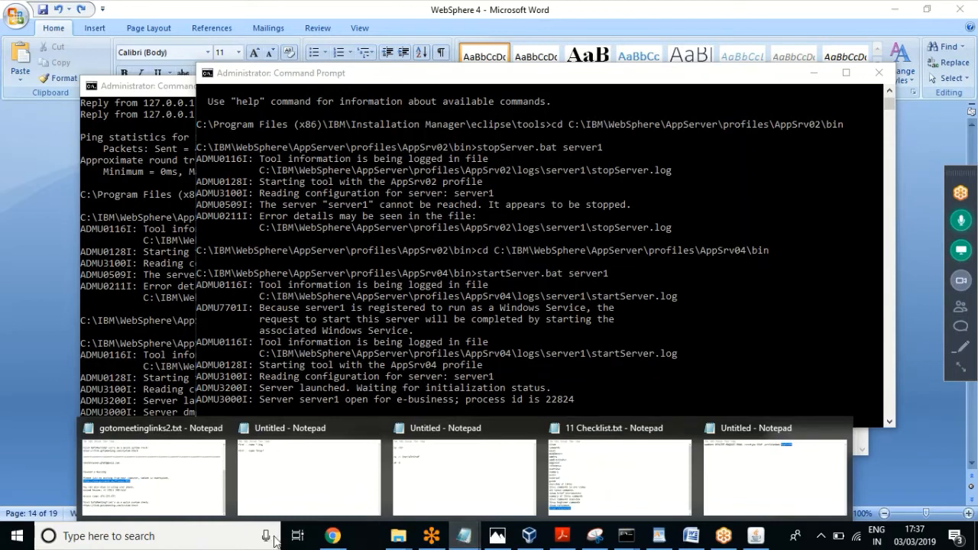
{"action": "mouse_move", "coordinate": [397, 537]}
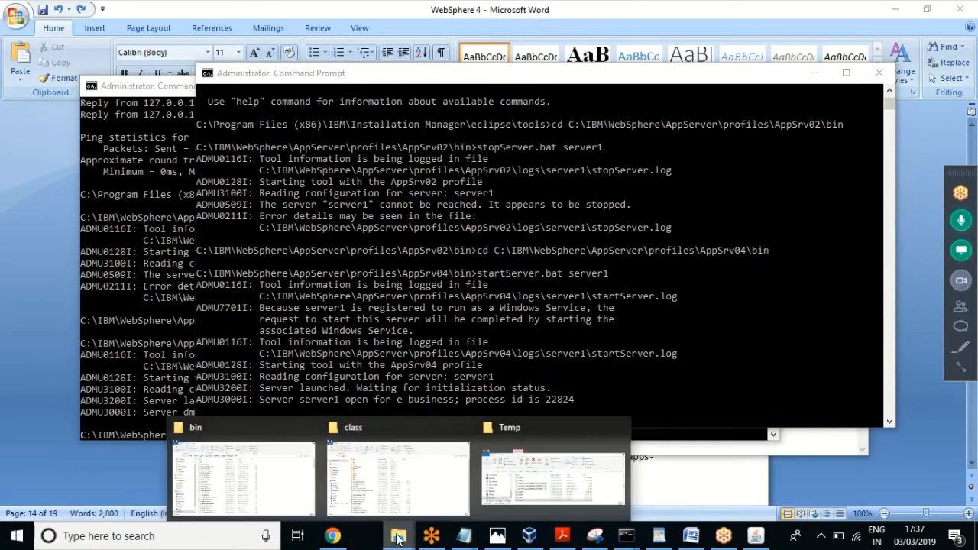
{"action": "left_click", "coordinate": [226, 489]}
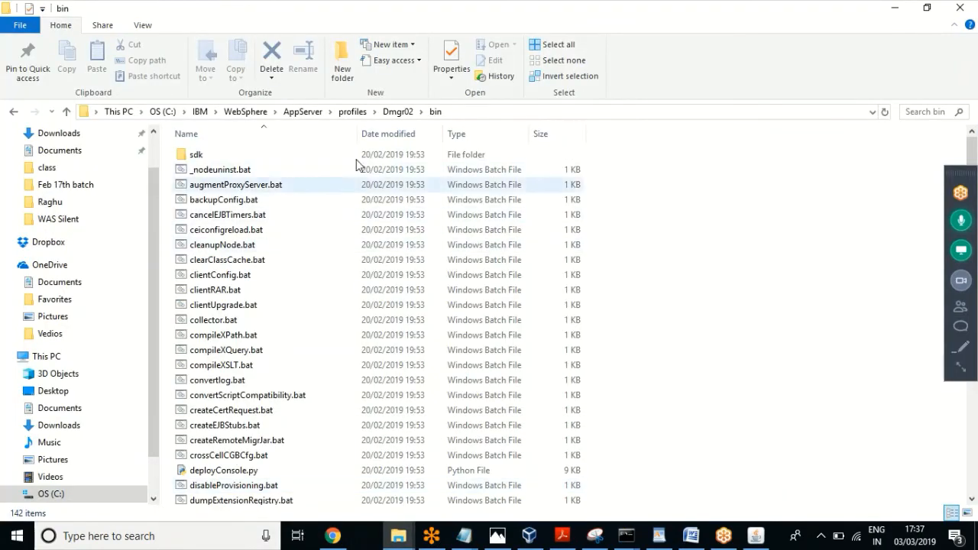
Step: Open Dmgr02's logs\AboutThisProfile.txt and select its administrative console port 9065
{"action": "left_click", "coordinate": [395, 113]}
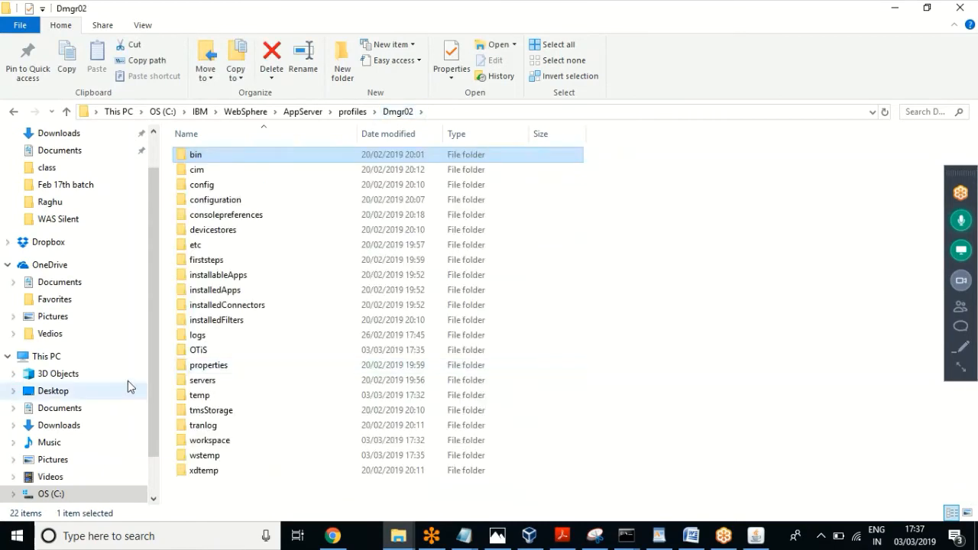
{"action": "double_click", "coordinate": [204, 339]}
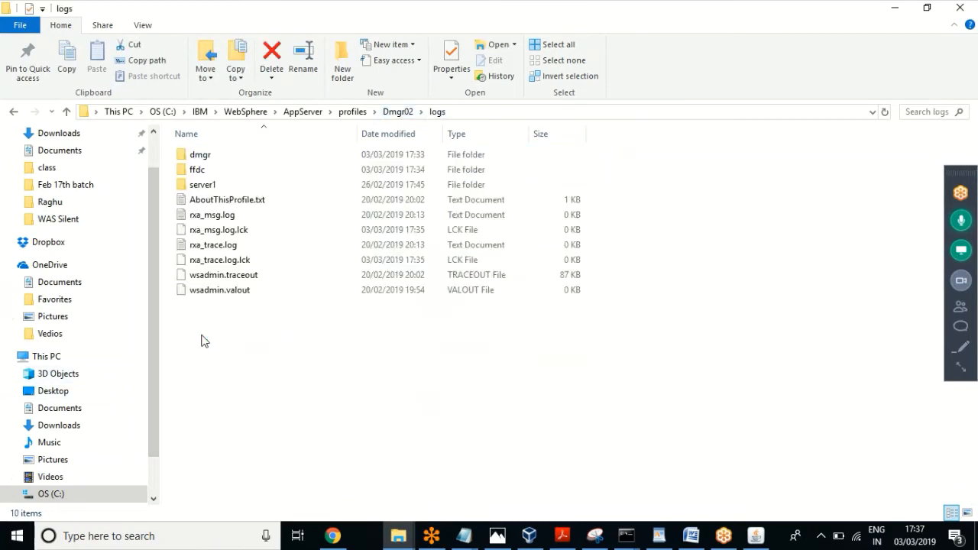
{"action": "double_click", "coordinate": [257, 208]}
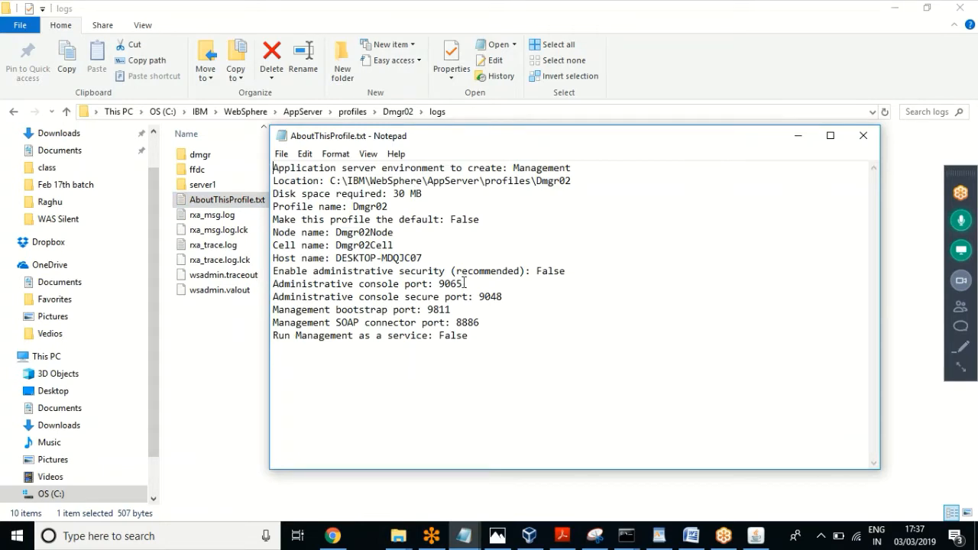
{"action": "left_click_drag", "start_coordinate": [464, 284], "coordinate": [440, 283]}
{"action": "left_click", "coordinate": [332, 538]}
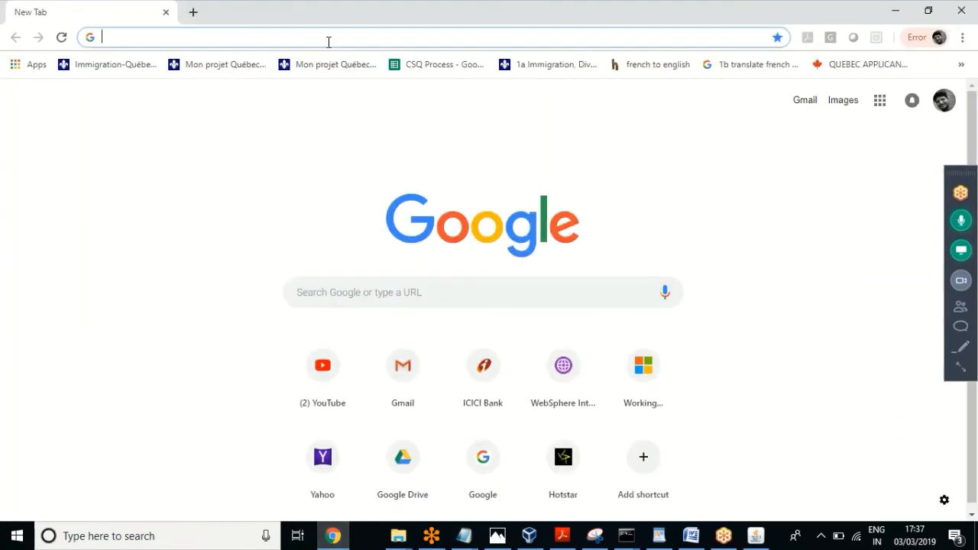
{"action": "type", "text": "http:/"}
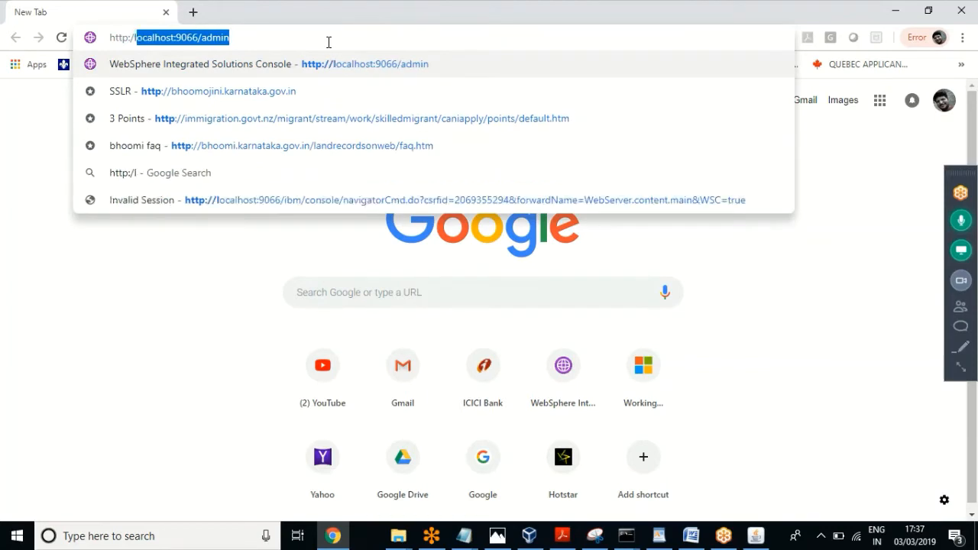
{"action": "type", "text": "localhost:"}
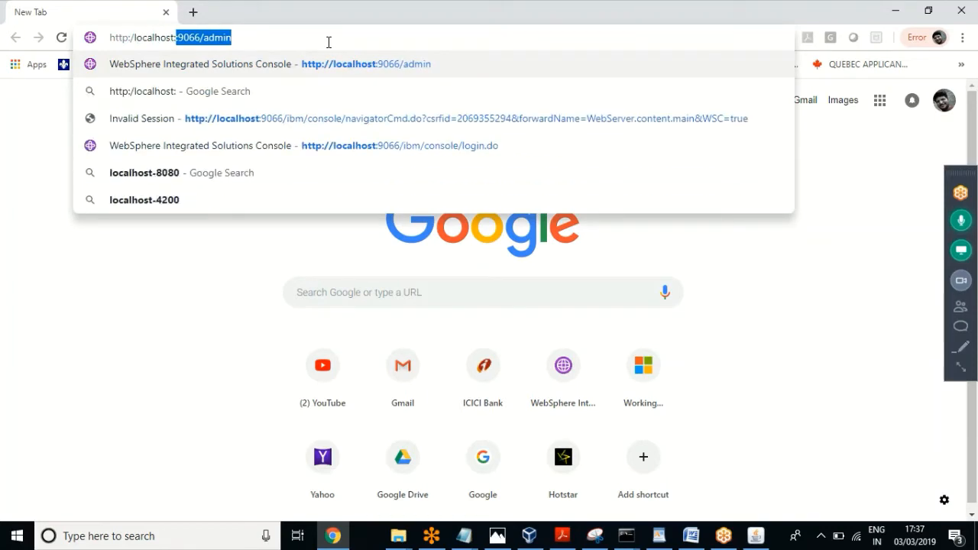
{"action": "type", "text": "9065/admin"}
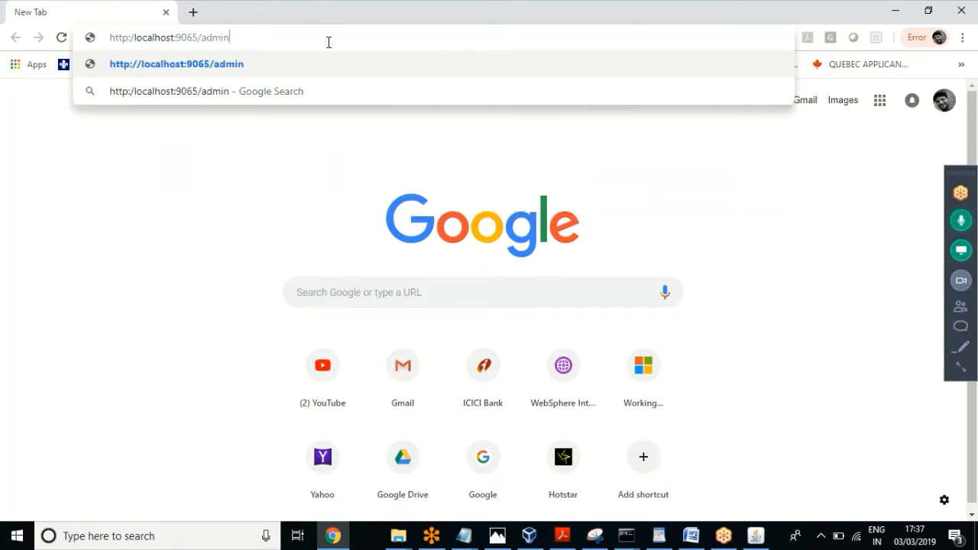
{"action": "key", "text": "Return"}
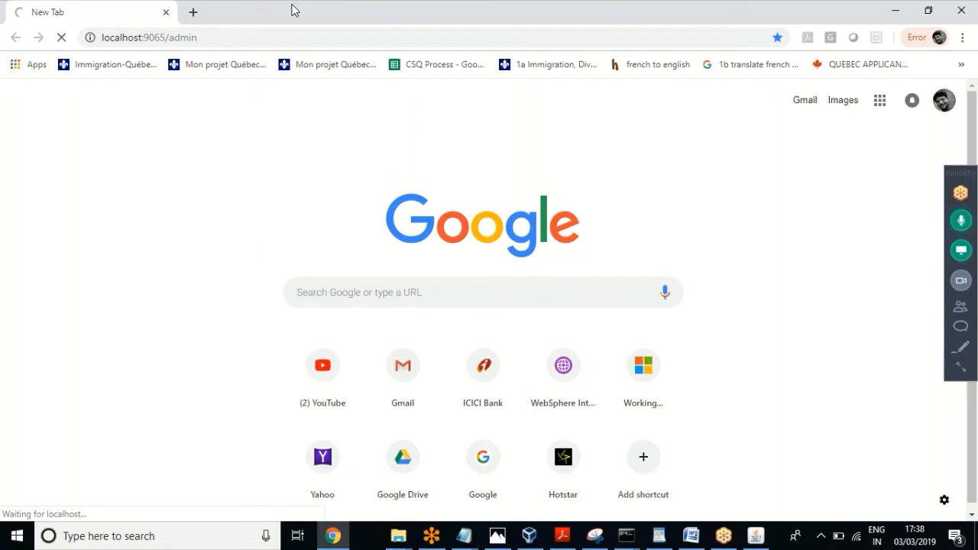
{"action": "key", "text": "ctrl+t"}
{"action": "mouse_move", "coordinate": [398, 535]}
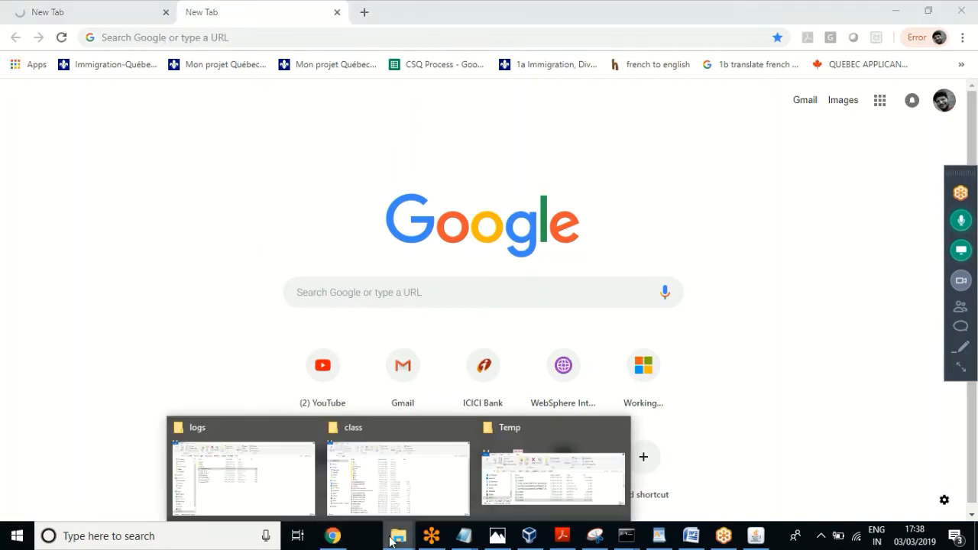
Step: Open AppSrv04's logs\AboutThisProfile.txt and select its administrative console port 9067
{"action": "left_click", "coordinate": [260, 502]}
{"action": "left_click", "coordinate": [353, 112]}
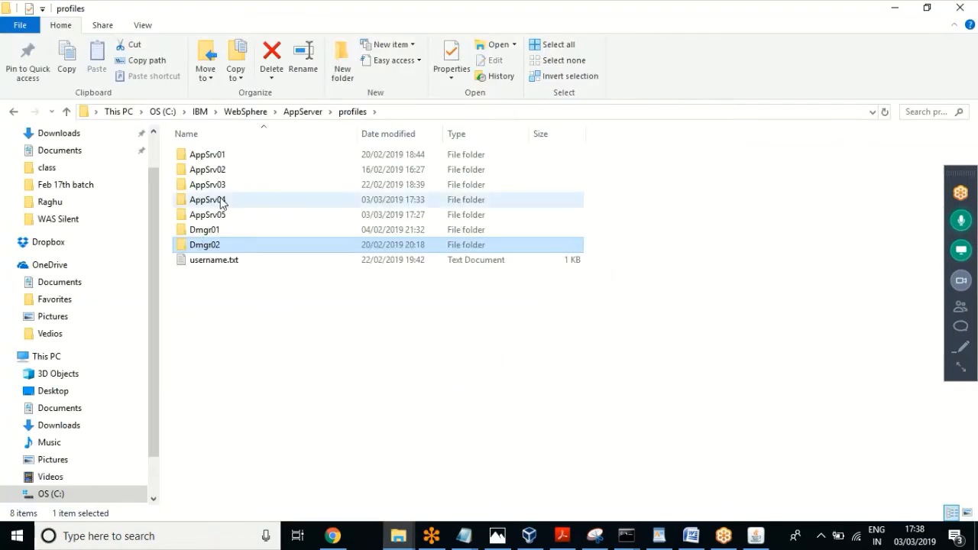
{"action": "left_click", "coordinate": [222, 202]}
{"action": "double_click", "coordinate": [221, 201]}
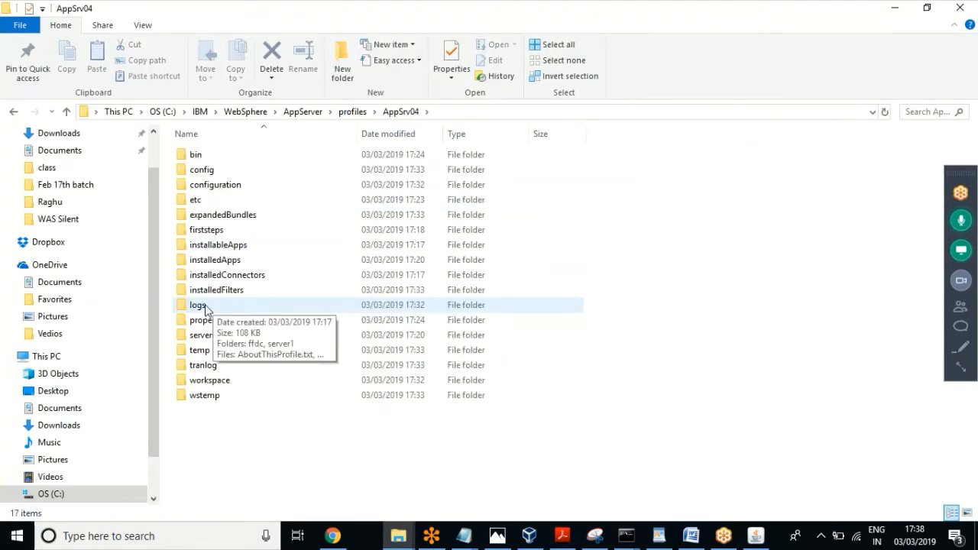
{"action": "left_click", "coordinate": [205, 307]}
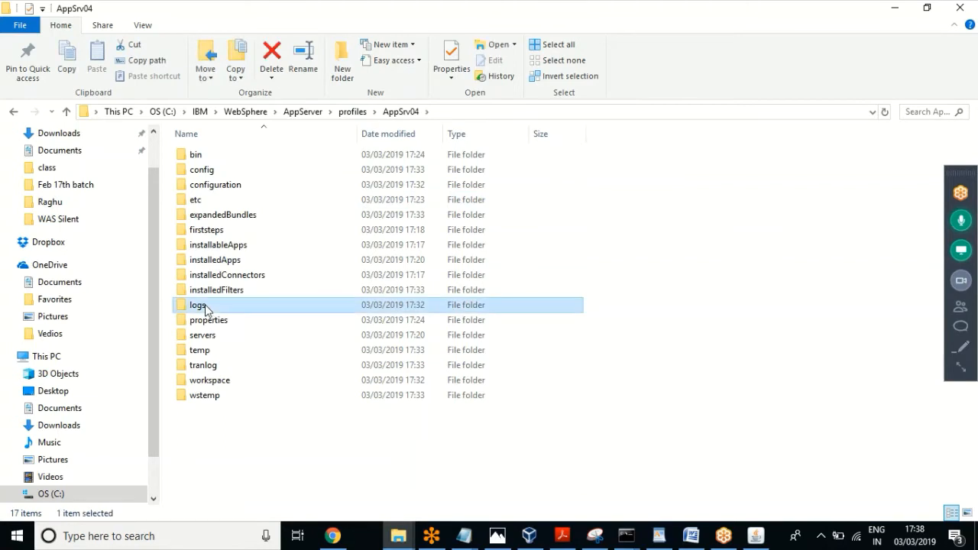
{"action": "double_click", "coordinate": [205, 306]}
{"action": "left_click", "coordinate": [237, 191]}
{"action": "double_click", "coordinate": [236, 189]}
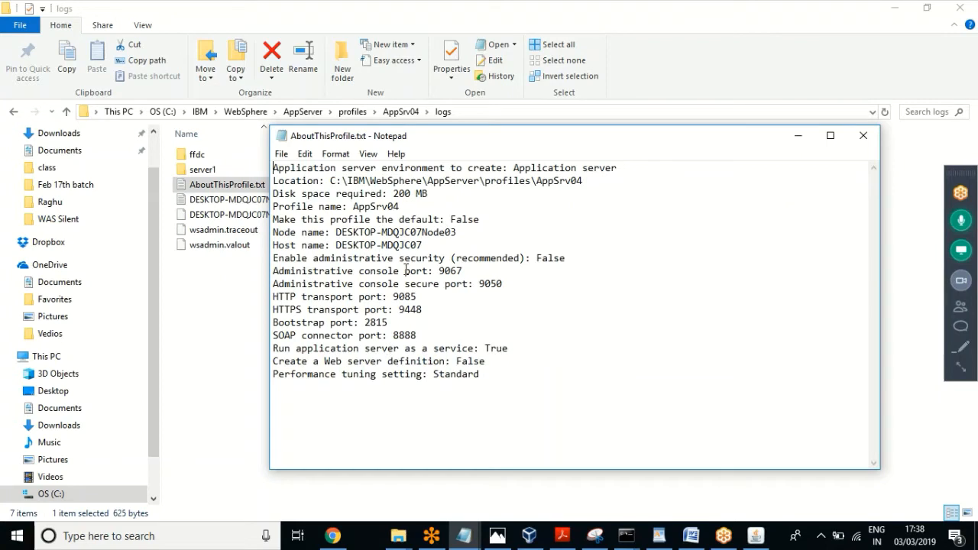
{"action": "left_click_drag", "start_coordinate": [463, 271], "coordinate": [438, 271]}
{"action": "left_click", "coordinate": [333, 535]}
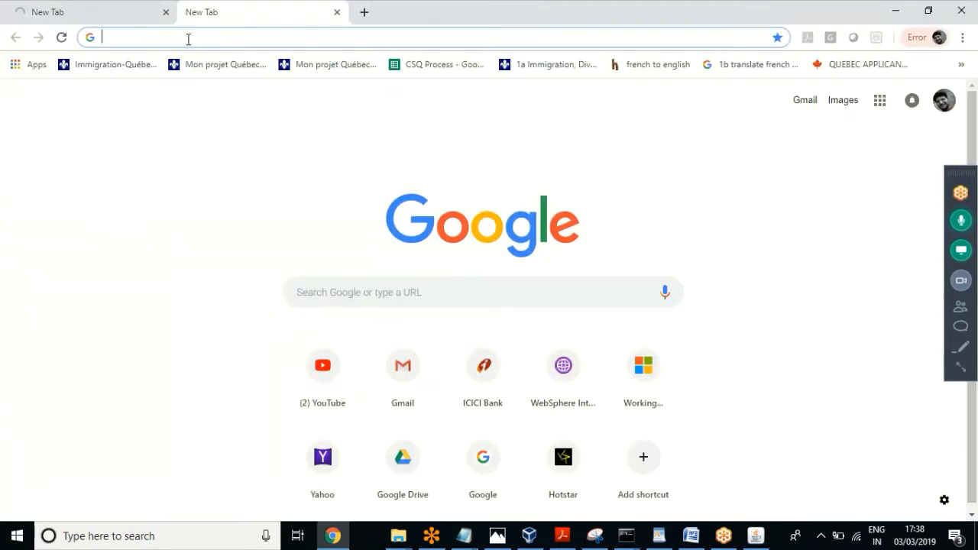
Step: Load localhost:9067/admin in the second tab, correcting the suggested 9066 port
{"action": "type", "text": "http://localhost:9066/admin"}
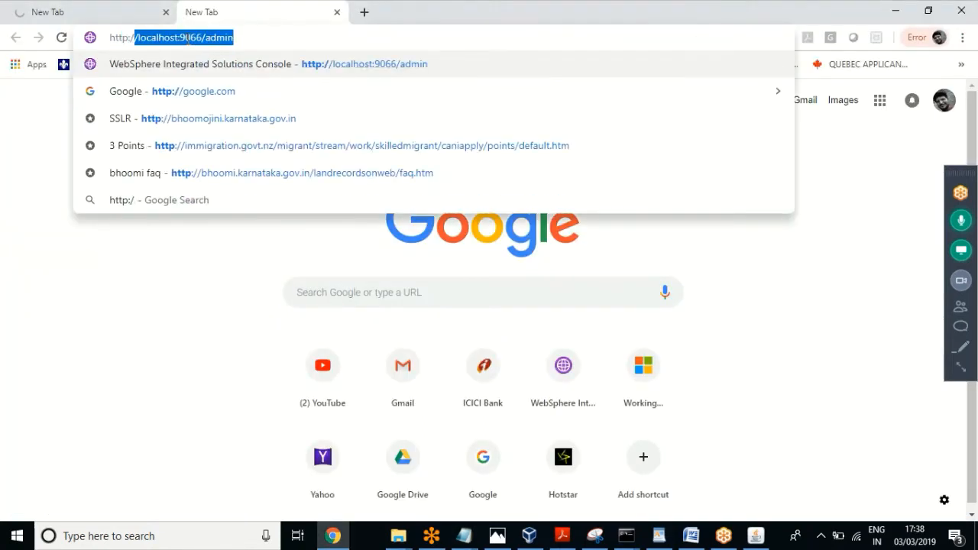
{"action": "left_click", "coordinate": [200, 37]}
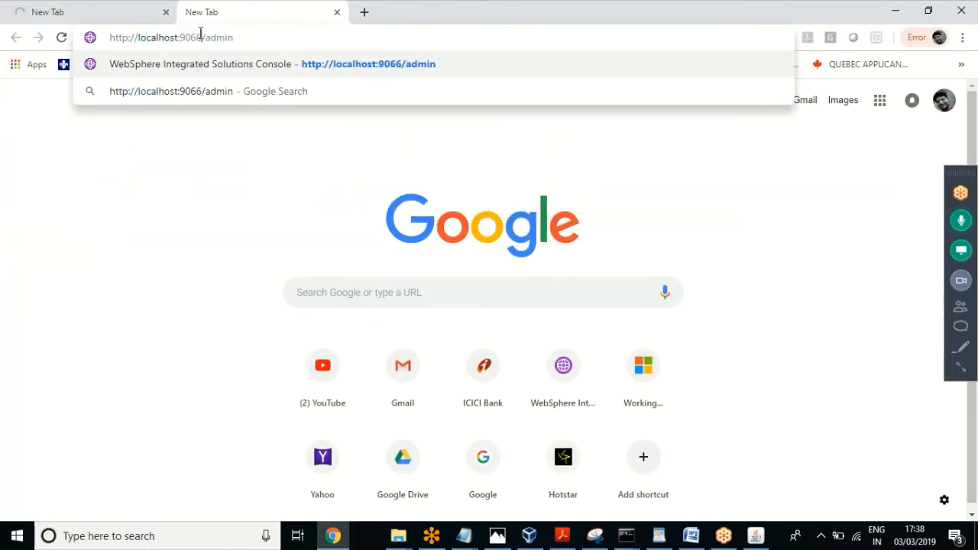
{"action": "key", "text": "BackSpace"}
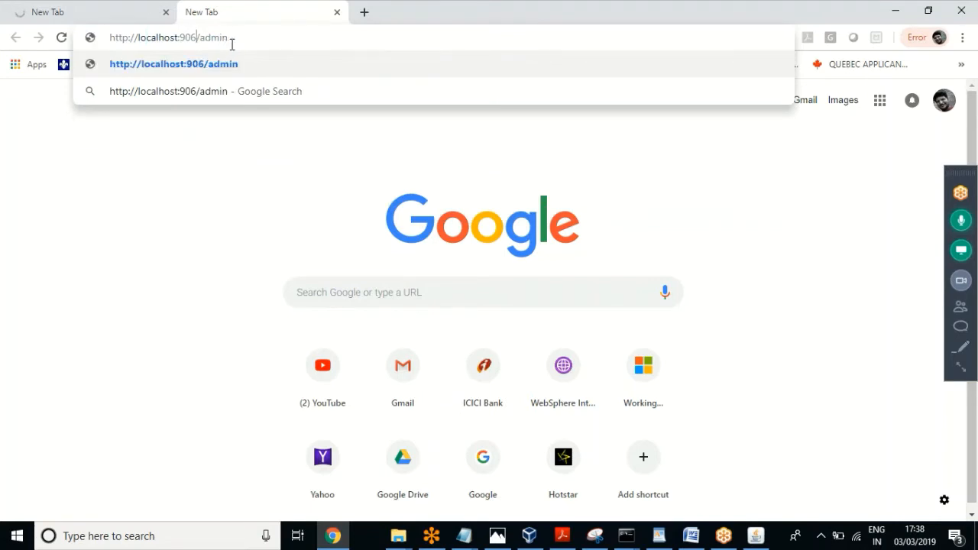
{"action": "type", "text": "7"}
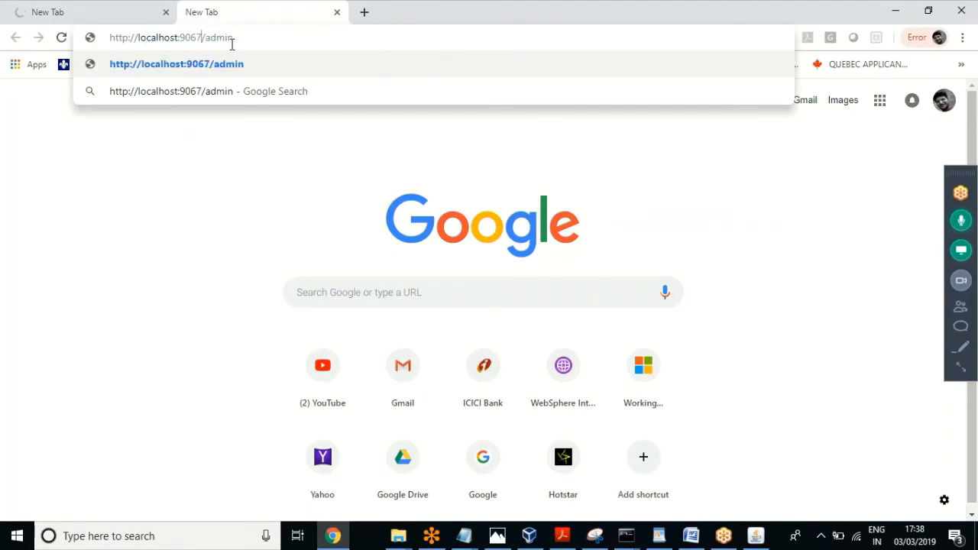
{"action": "key", "text": "Return"}
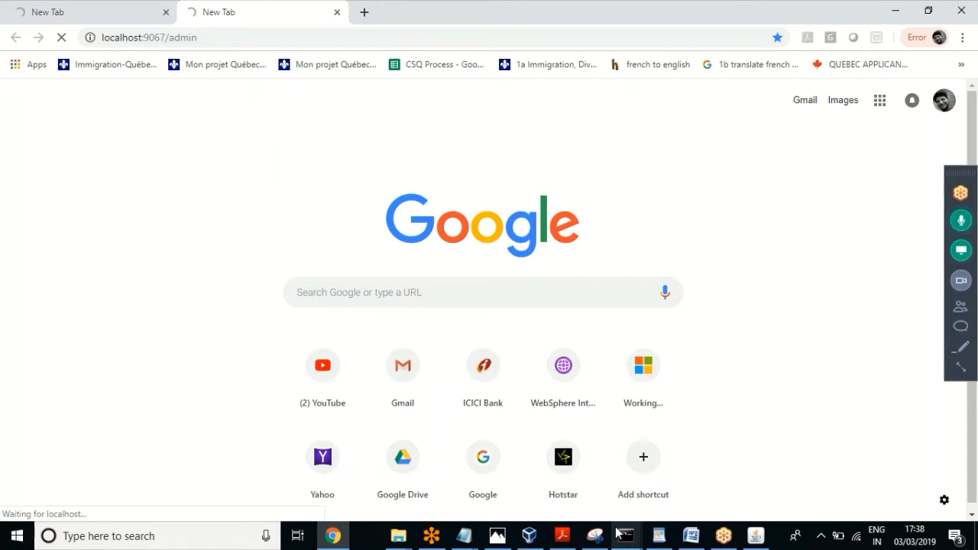
{"action": "left_click", "coordinate": [56, 6]}
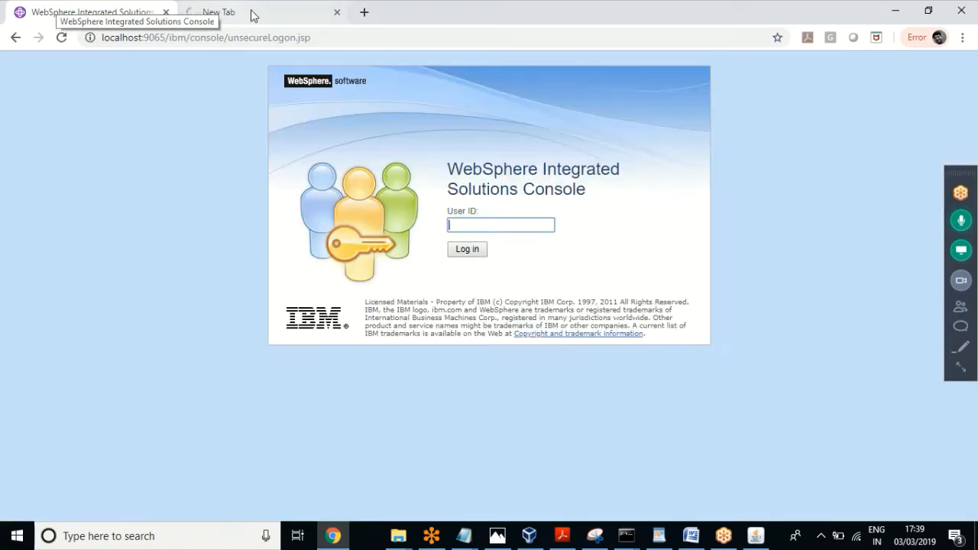
Step: Log in to the WebSphere console on port 9065
{"action": "left_click", "coordinate": [256, 17]}
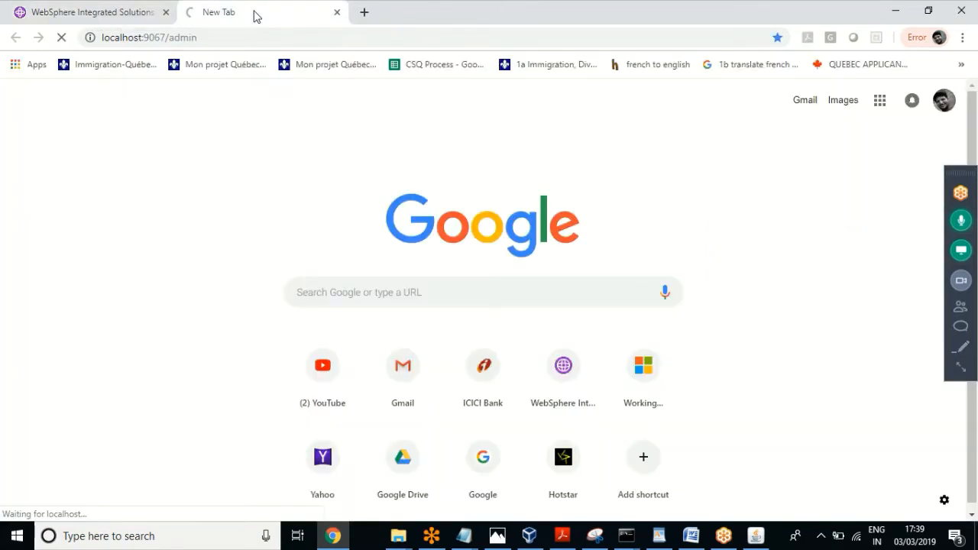
{"action": "left_click", "coordinate": [86, 19]}
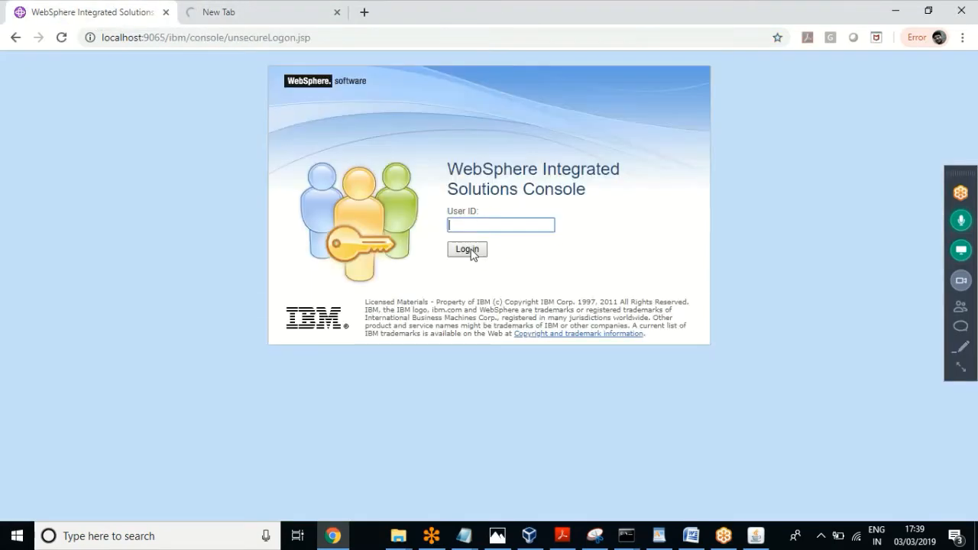
{"action": "left_click", "coordinate": [469, 251]}
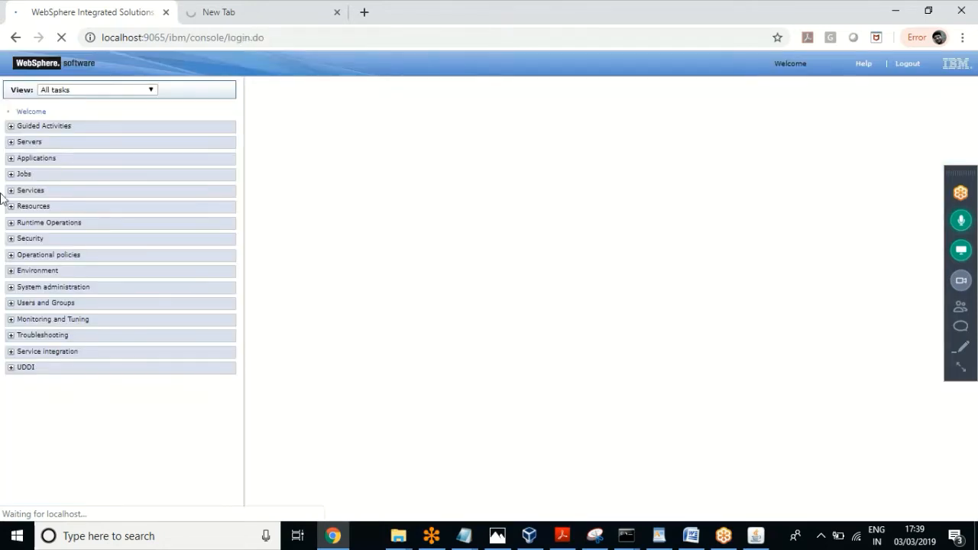
Step: Open Servers > Server Types > WebSphere application servers, which lists Total 0
{"action": "left_click", "coordinate": [11, 142]}
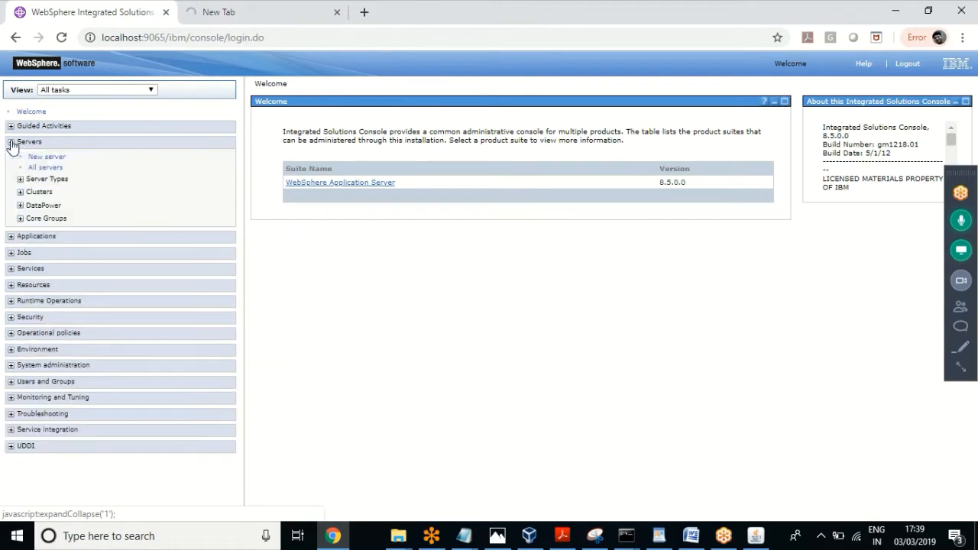
{"action": "left_click", "coordinate": [20, 180]}
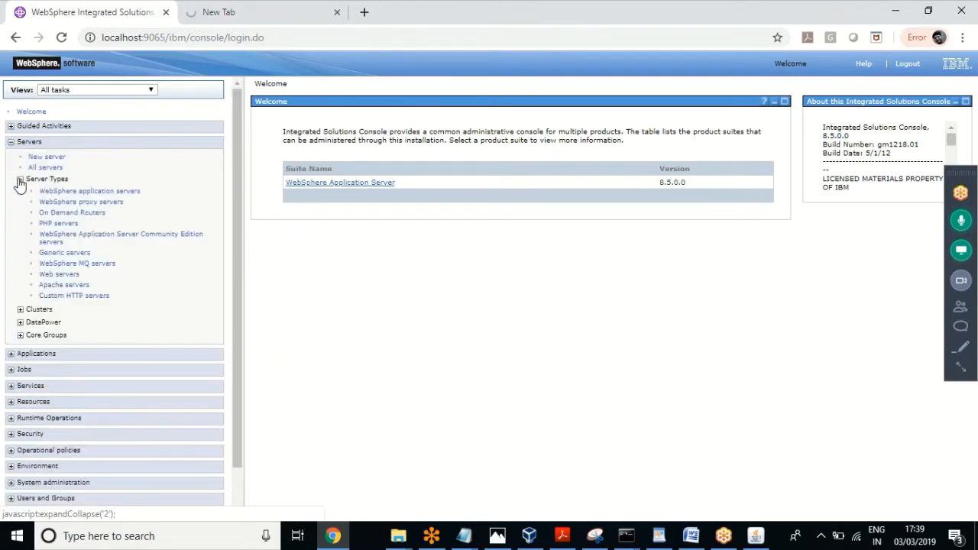
{"action": "left_click", "coordinate": [86, 191]}
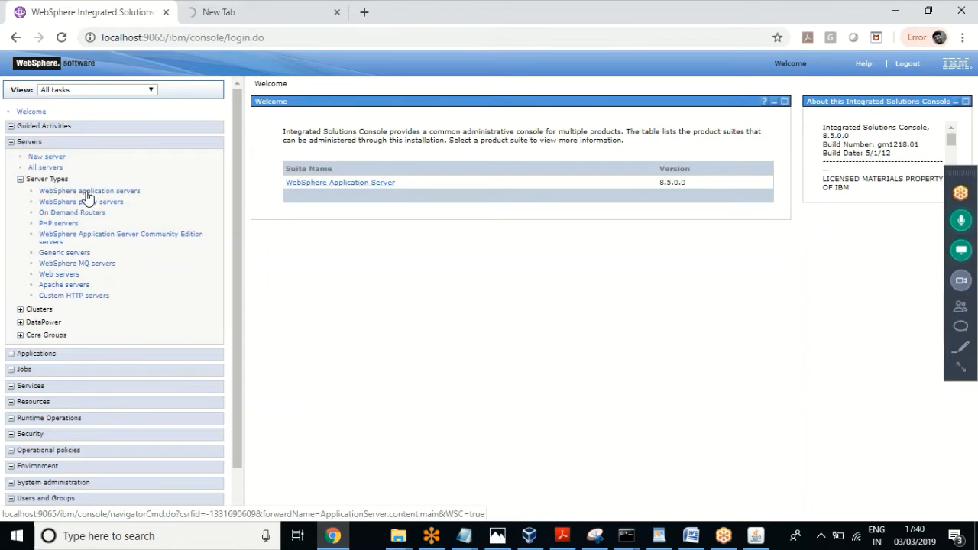
{"action": "left_click", "coordinate": [88, 197]}
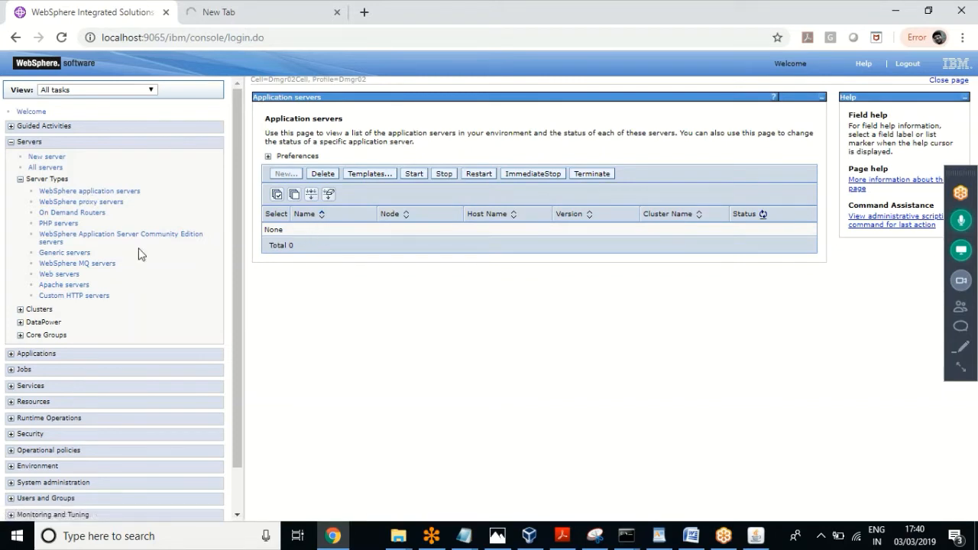
{"action": "left_click", "coordinate": [12, 403]}
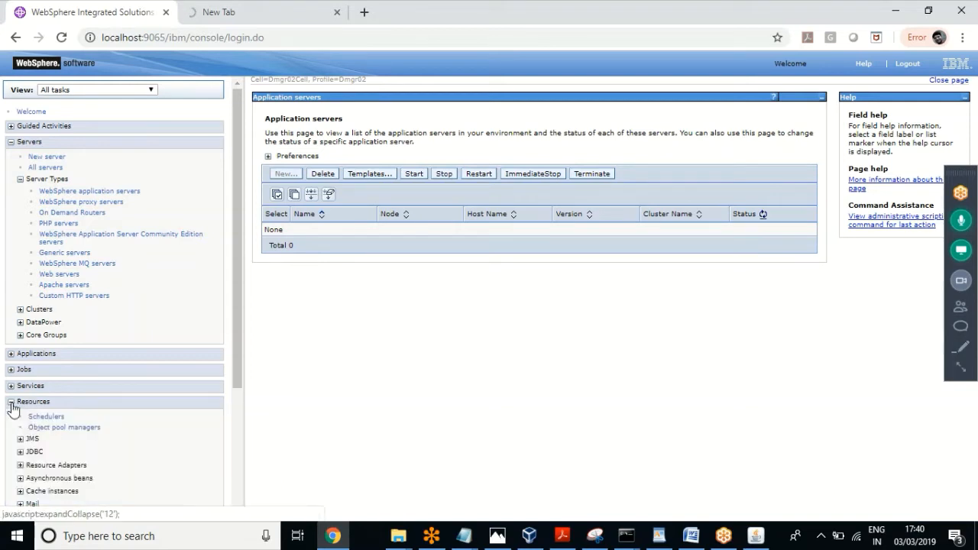
{"action": "left_click", "coordinate": [11, 403]}
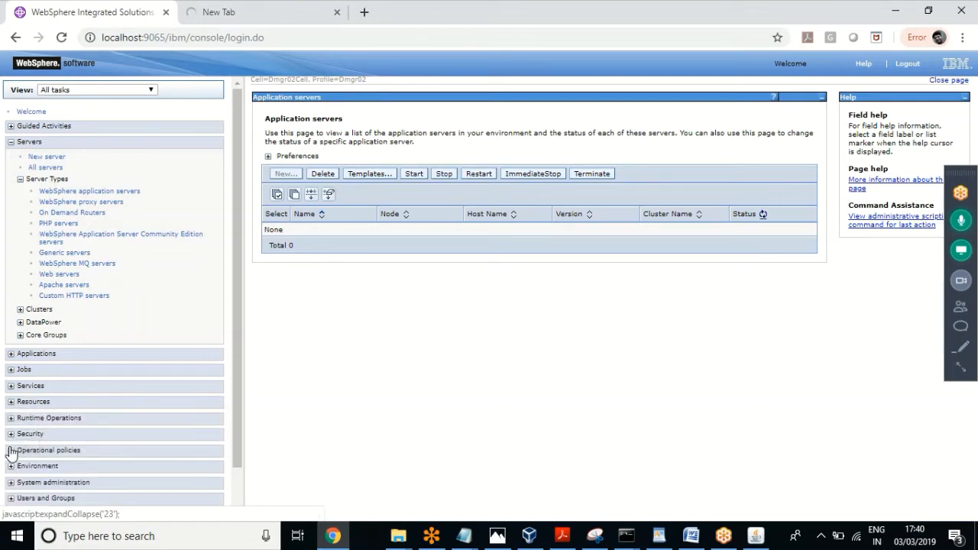
Step: Open System administration > Node agents, which shows no node agents
{"action": "left_click", "coordinate": [11, 483]}
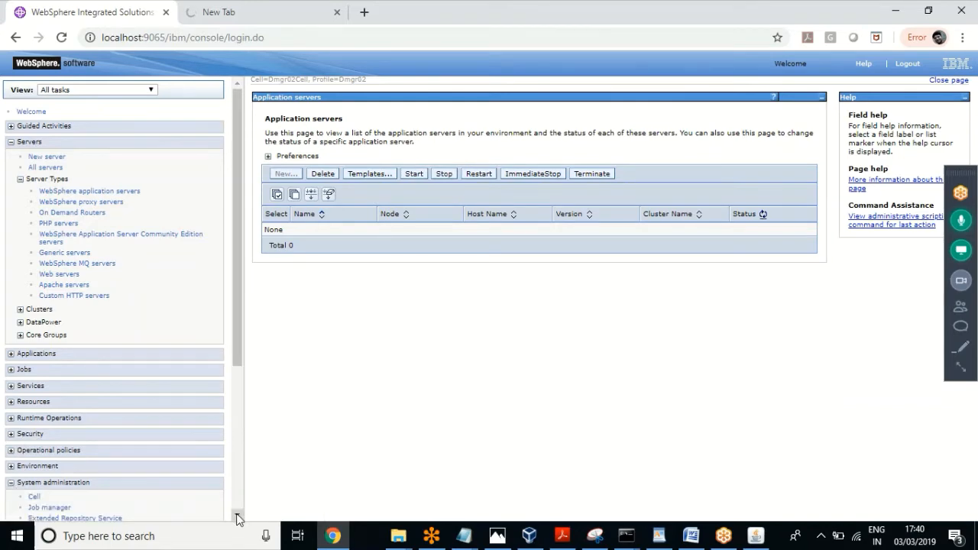
{"action": "scroll", "coordinate": [237, 518], "scroll_direction": "down", "scroll_amount": 3}
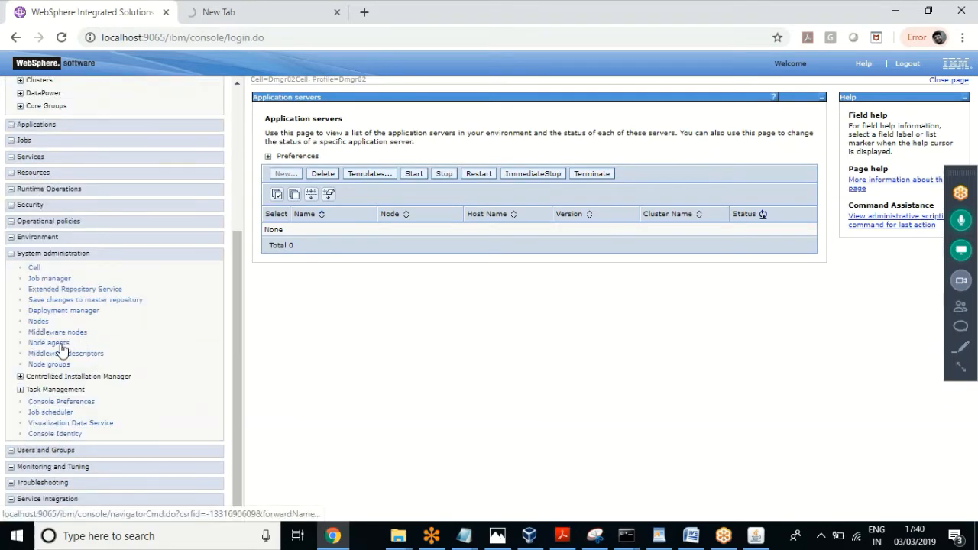
{"action": "left_click", "coordinate": [61, 345]}
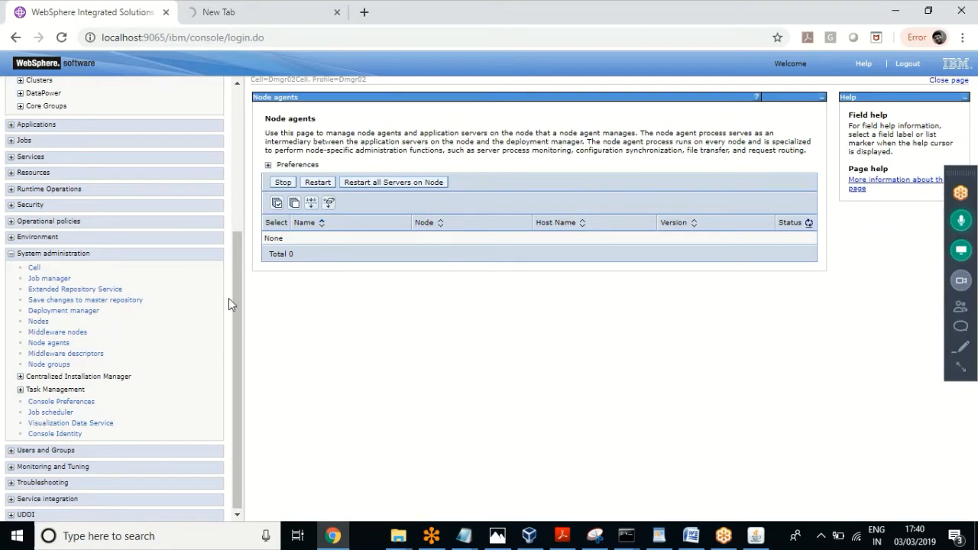
{"action": "left_click_drag", "start_coordinate": [236, 321], "coordinate": [231, 184]}
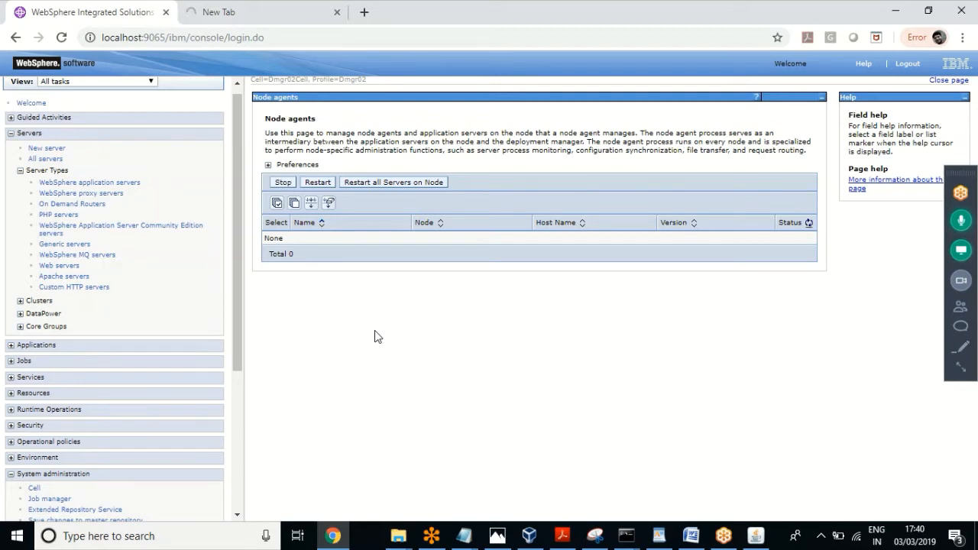
Step: Submit the console login on the localhost:9067 tab and bring the AppSrv04 logs folder forward
{"action": "left_click", "coordinate": [251, 13]}
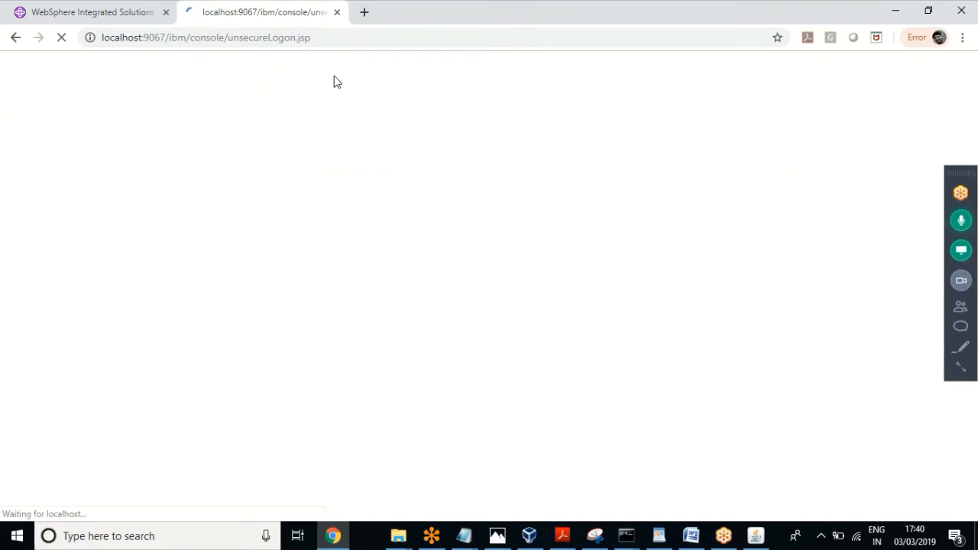
{"action": "left_click", "coordinate": [148, 13]}
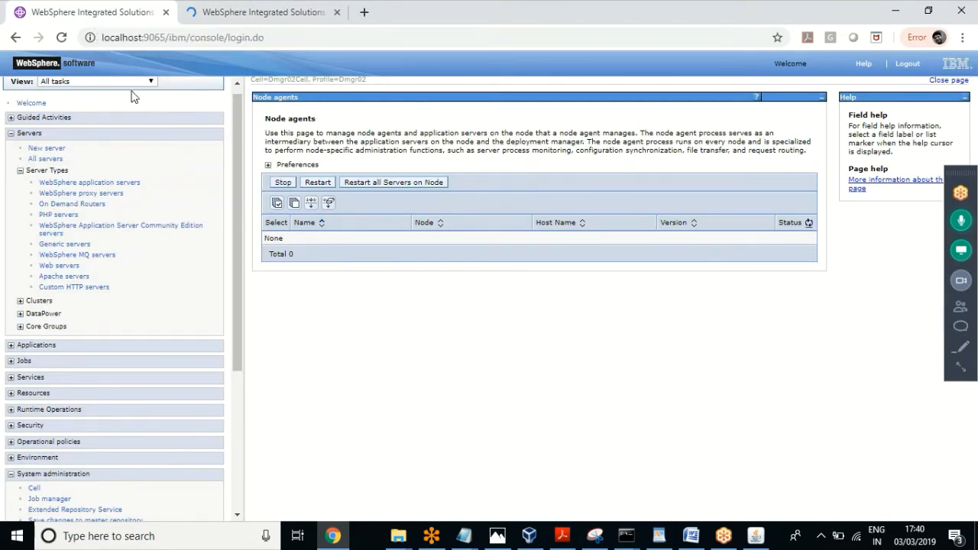
{"action": "left_click", "coordinate": [267, 14]}
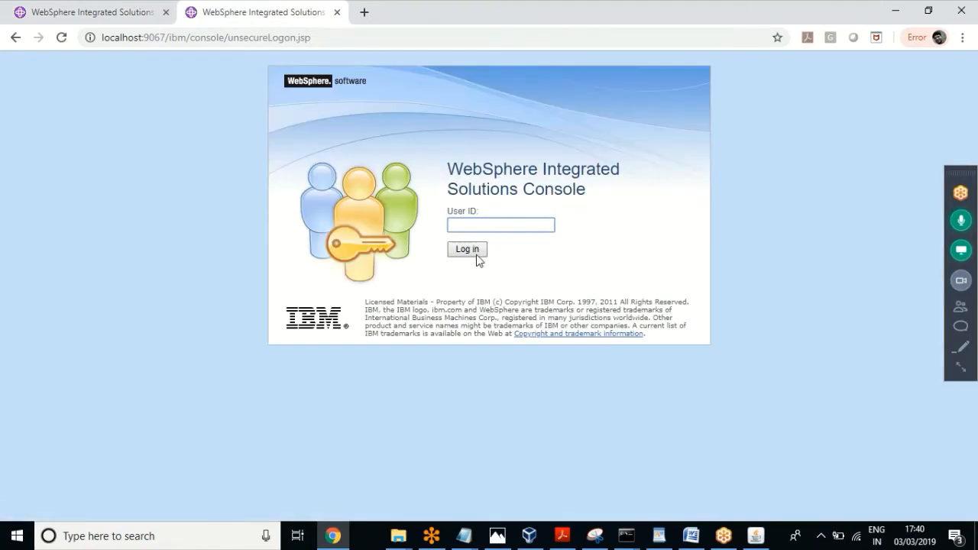
{"action": "left_click", "coordinate": [476, 256]}
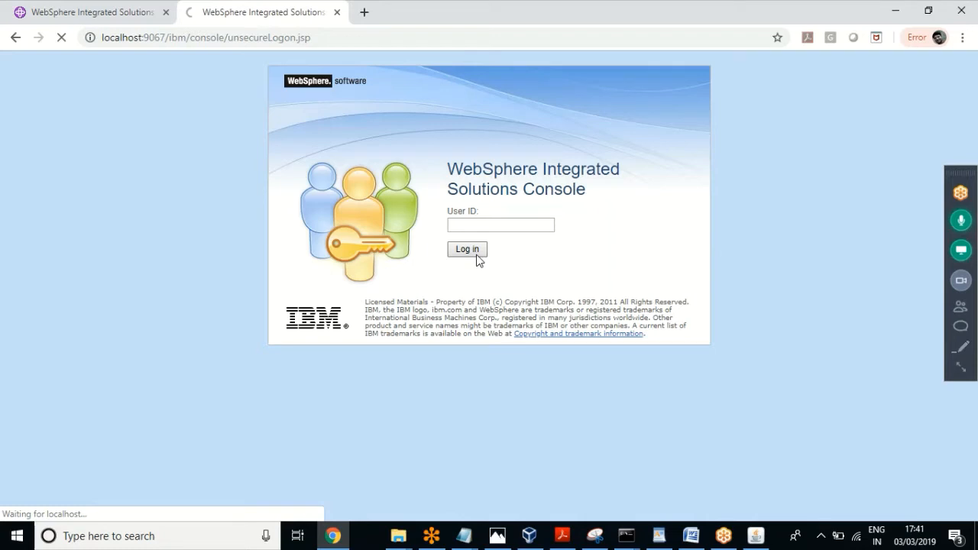
{"action": "mouse_move", "coordinate": [398, 540]}
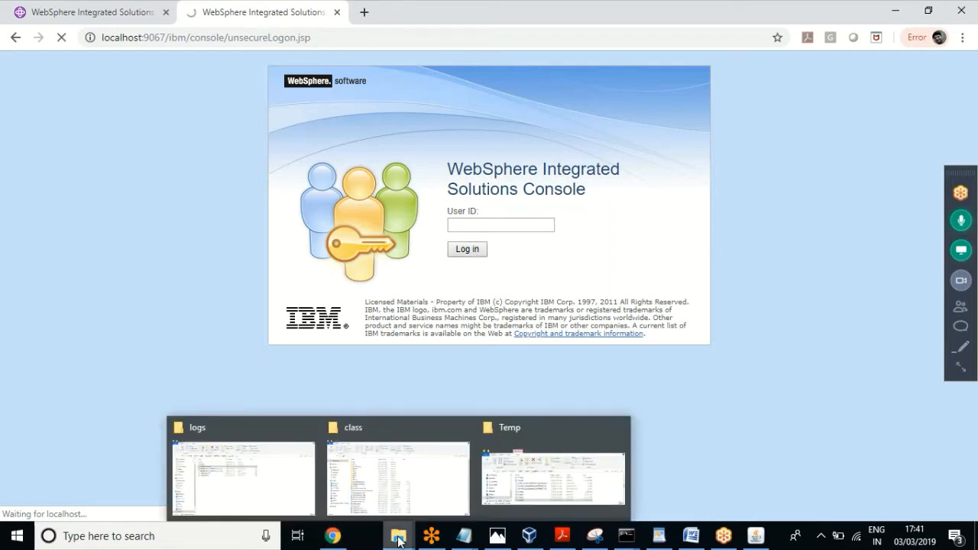
{"action": "left_click", "coordinate": [243, 474]}
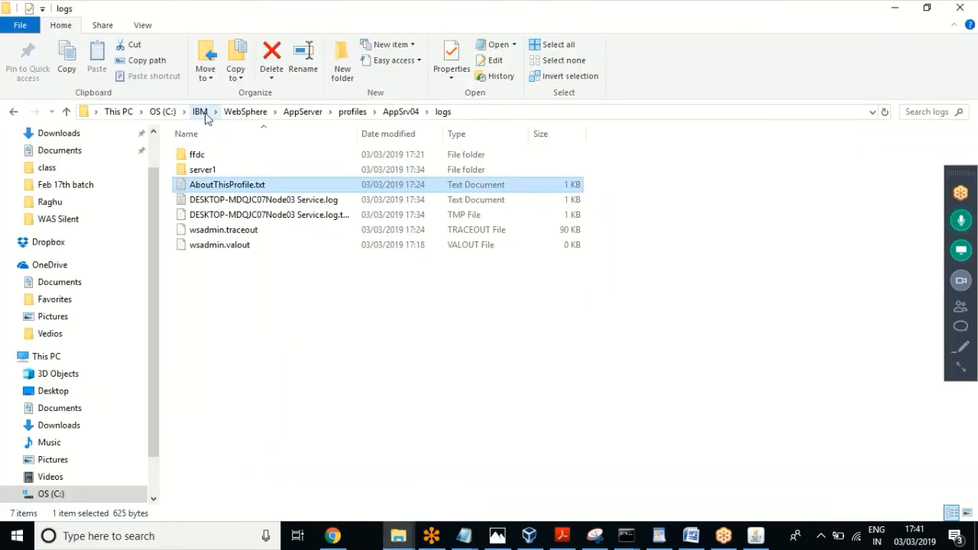
Step: Browse into Dmgr01's config\cells\DESKTOP-MDQJC07Cell01\nodes folder
{"action": "left_click", "coordinate": [237, 113]}
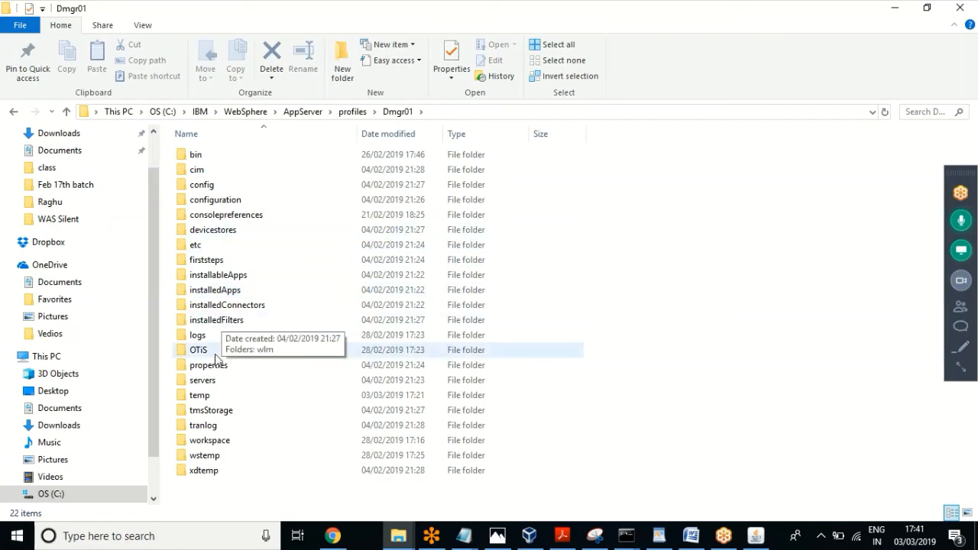
{"action": "double_click", "coordinate": [200, 188]}
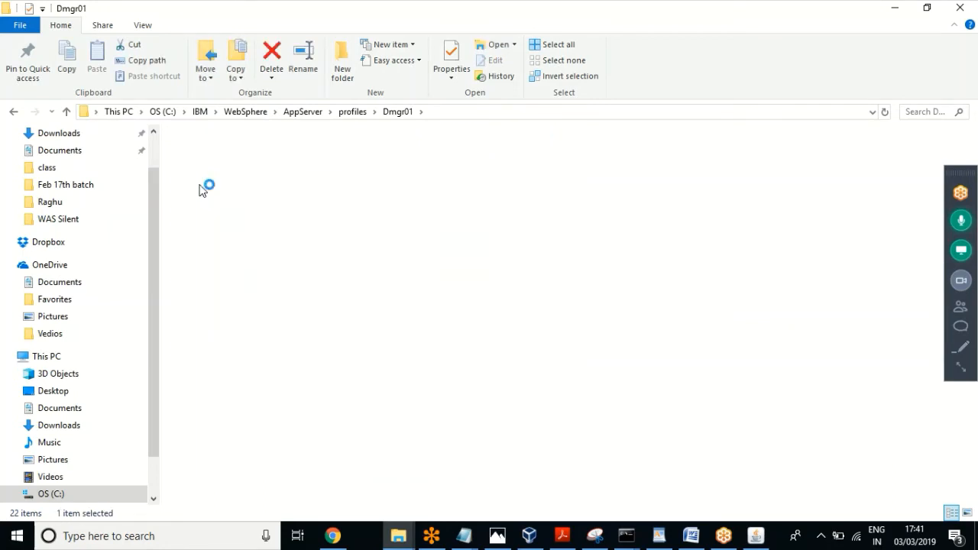
{"action": "double_click", "coordinate": [203, 199]}
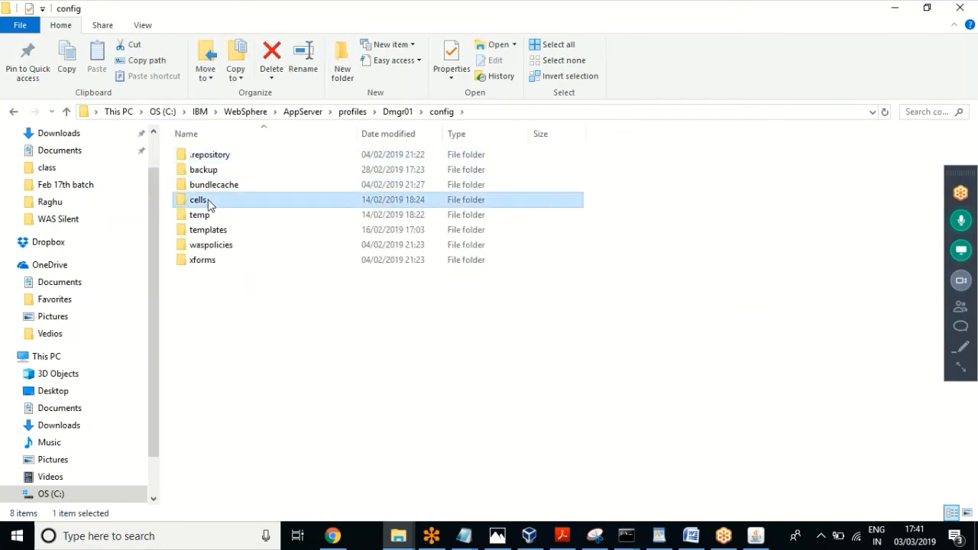
{"action": "left_click_drag", "start_coordinate": [275, 214], "coordinate": [253, 148]}
{"action": "left_click", "coordinate": [291, 177]}
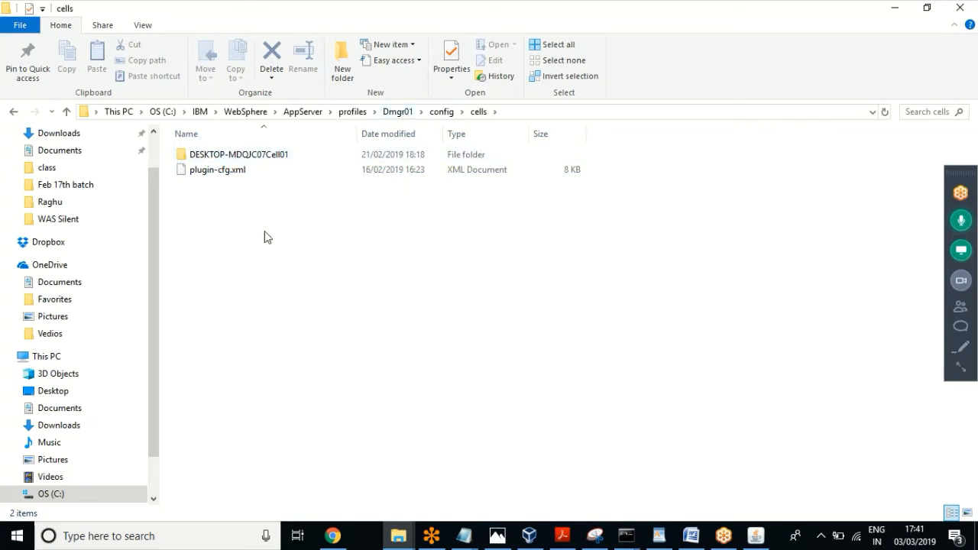
{"action": "left_click_drag", "start_coordinate": [299, 268], "coordinate": [230, 143]}
{"action": "left_click", "coordinate": [290, 302]}
{"action": "double_click", "coordinate": [262, 157]}
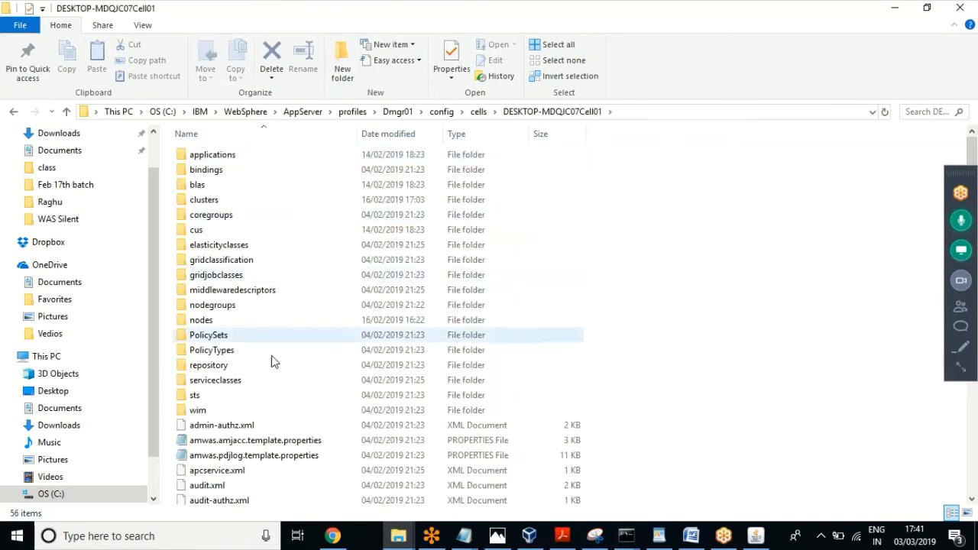
{"action": "double_click", "coordinate": [201, 320]}
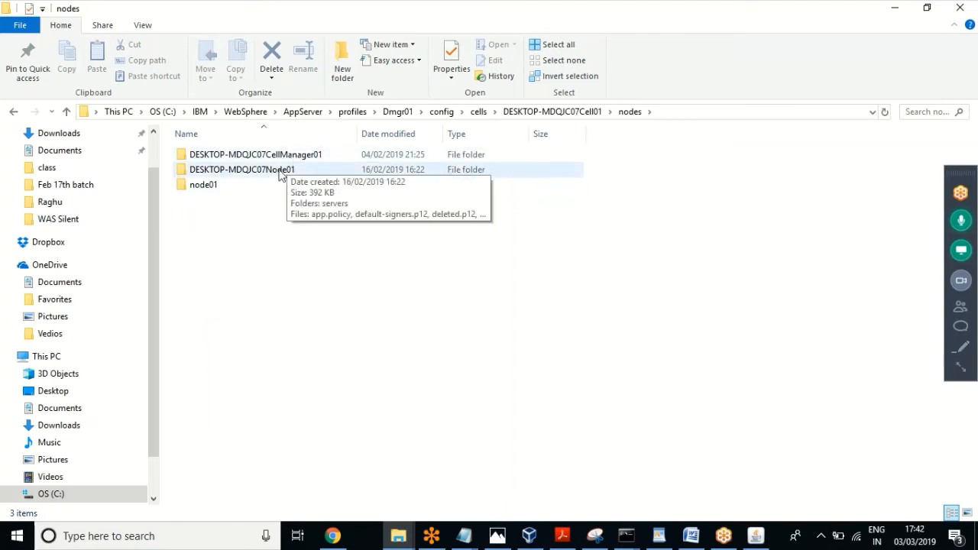
Step: Look inside DESKTOP-MDQJC07Node01, then return to the cell's nodes folder listing three nodes
{"action": "double_click", "coordinate": [269, 177]}
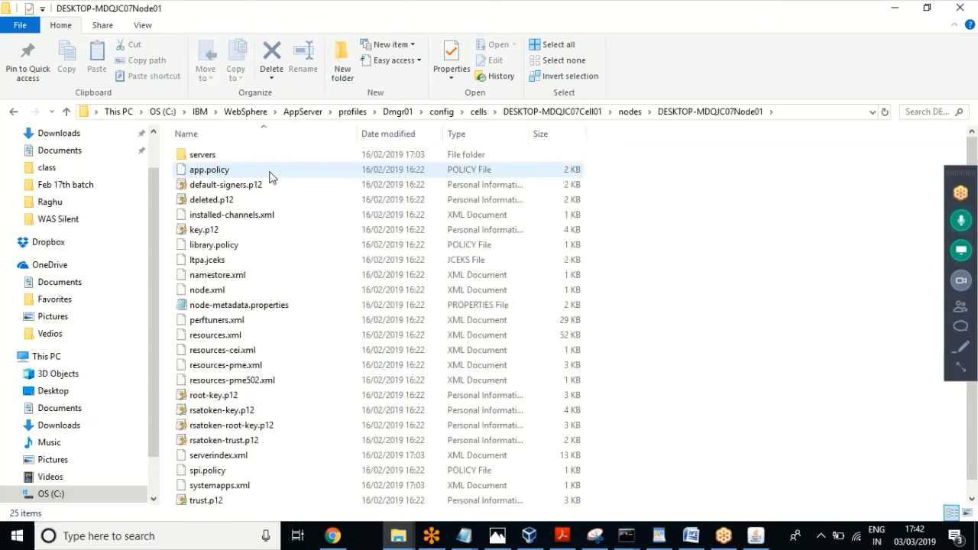
{"action": "left_click", "coordinate": [554, 111]}
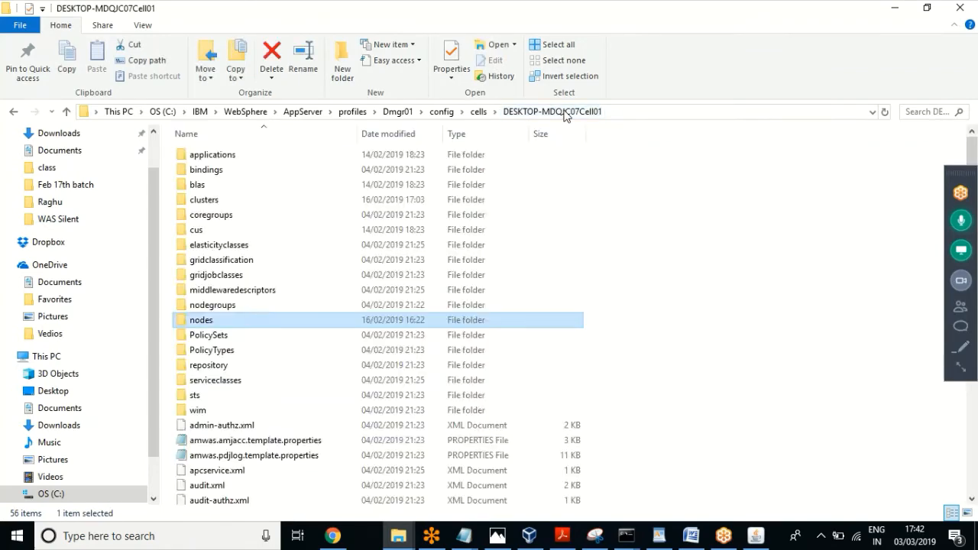
{"action": "double_click", "coordinate": [203, 325]}
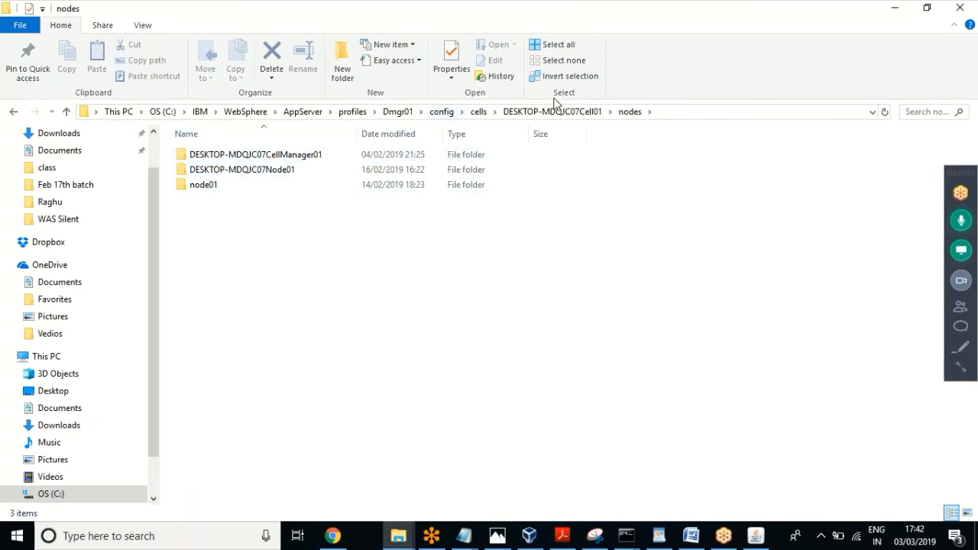
{"action": "left_click", "coordinate": [473, 115]}
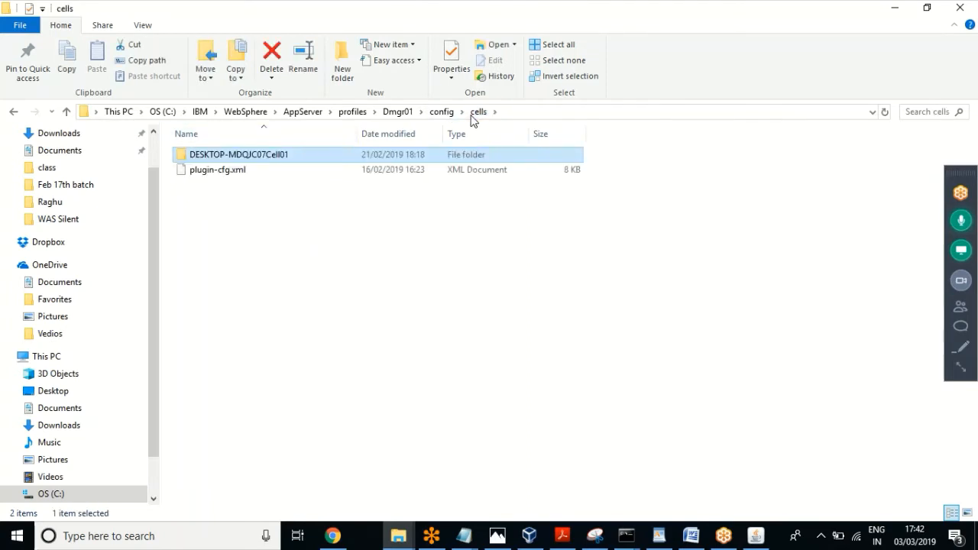
{"action": "left_click", "coordinate": [284, 229]}
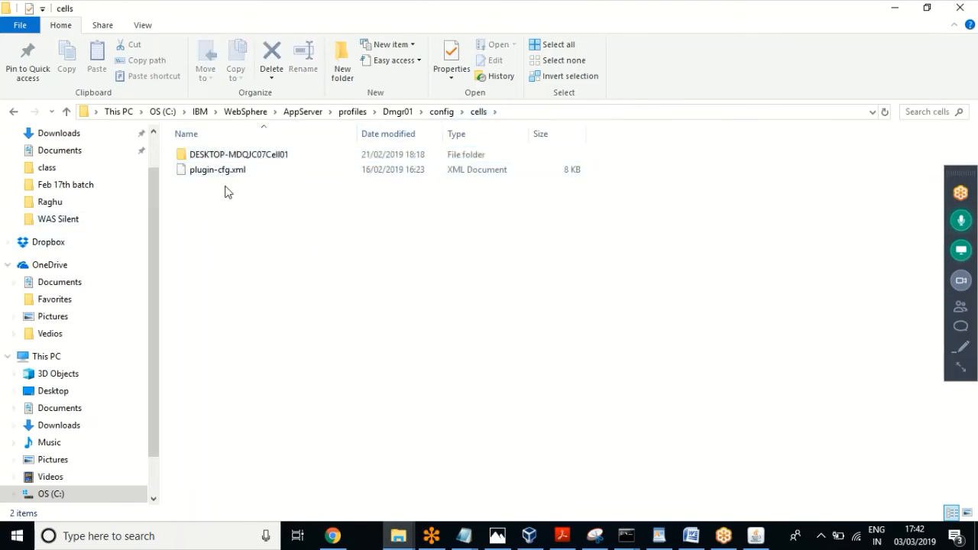
{"action": "double_click", "coordinate": [269, 157]}
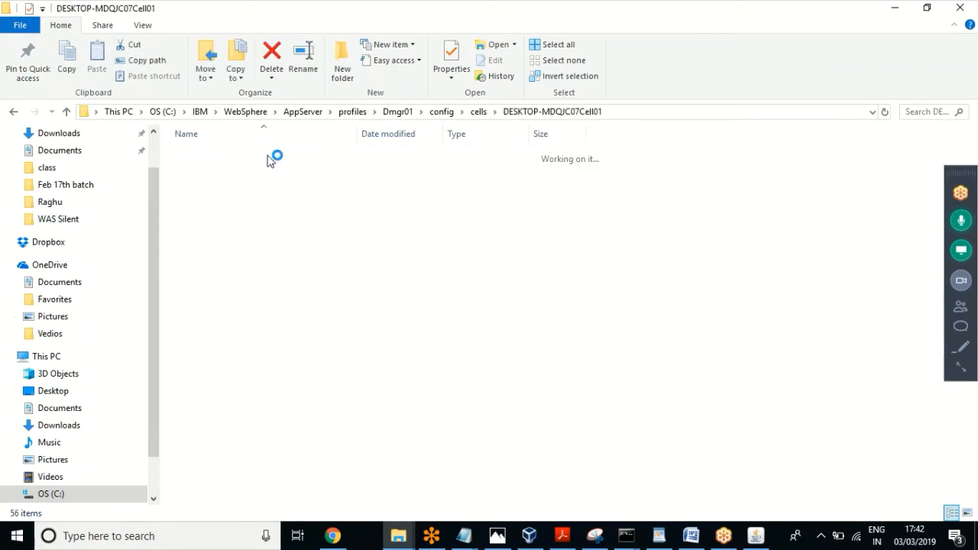
{"action": "double_click", "coordinate": [227, 321]}
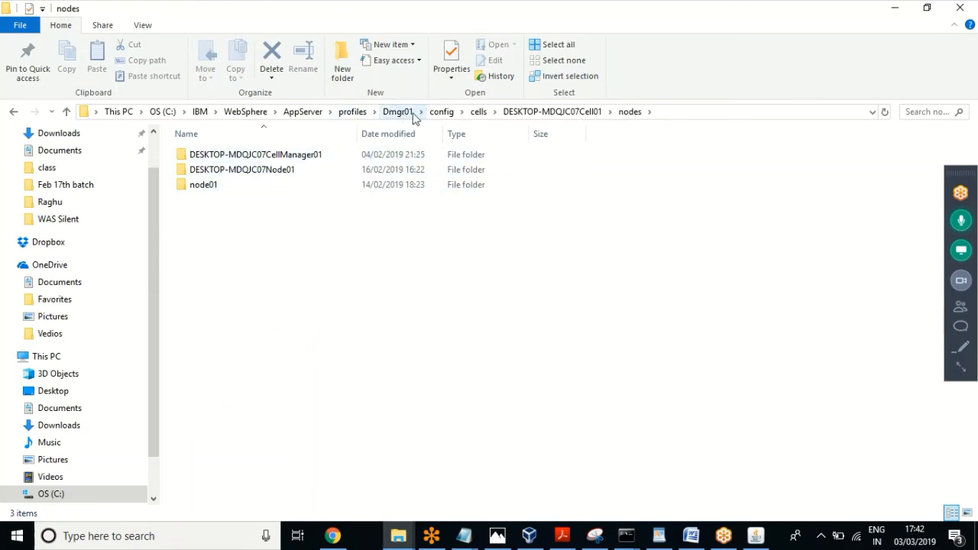
Step: Browse Dmgr02\config\cells\Dmgr02Cell\nodes and inspect its single Dmgr02Node folder
{"action": "left_click", "coordinate": [351, 112]}
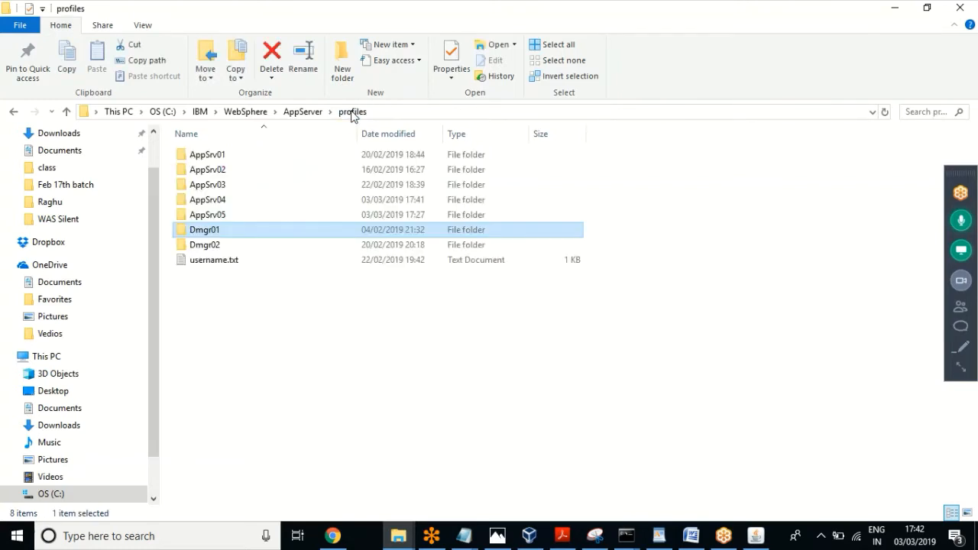
{"action": "left_click", "coordinate": [202, 245]}
{"action": "double_click", "coordinate": [200, 245]}
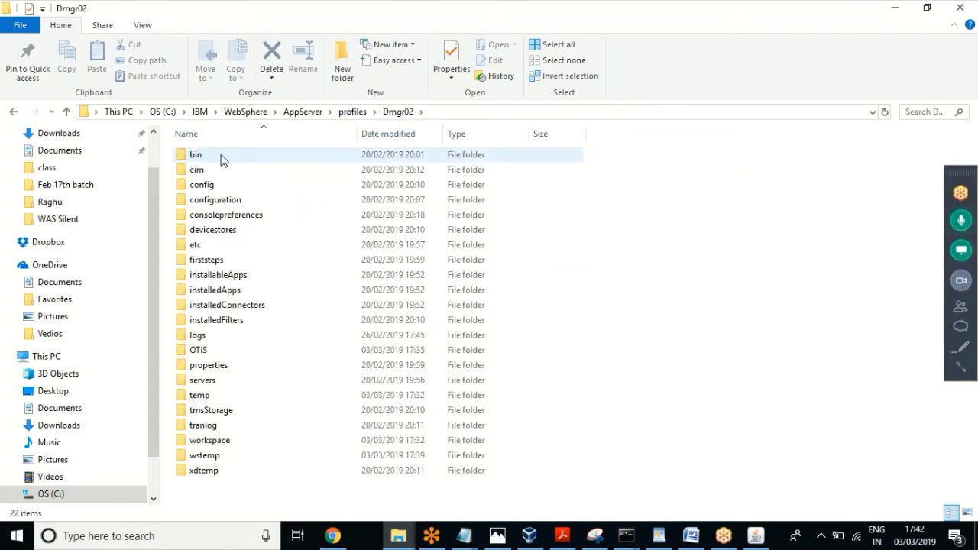
{"action": "left_click", "coordinate": [201, 186]}
{"action": "double_click", "coordinate": [200, 186]}
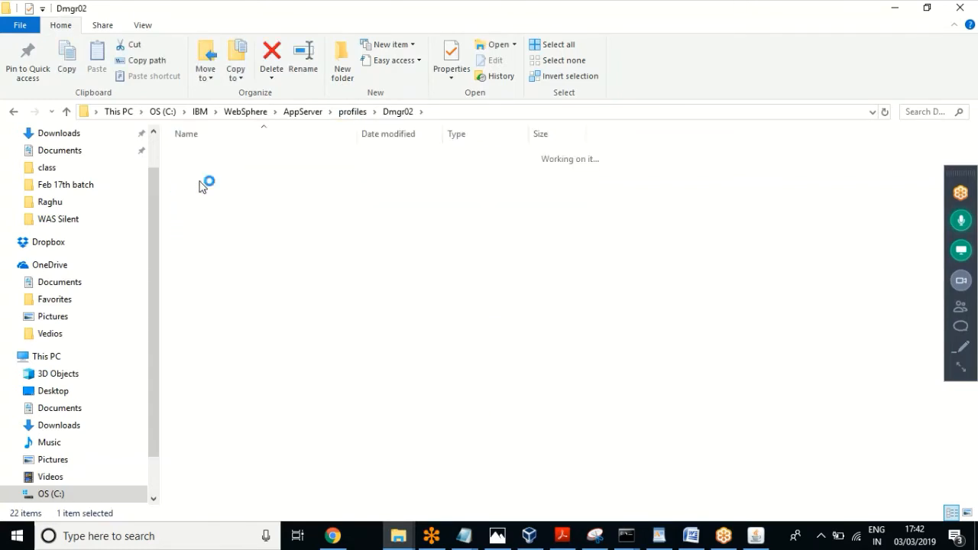
{"action": "left_click", "coordinate": [205, 202]}
{"action": "double_click", "coordinate": [205, 201]}
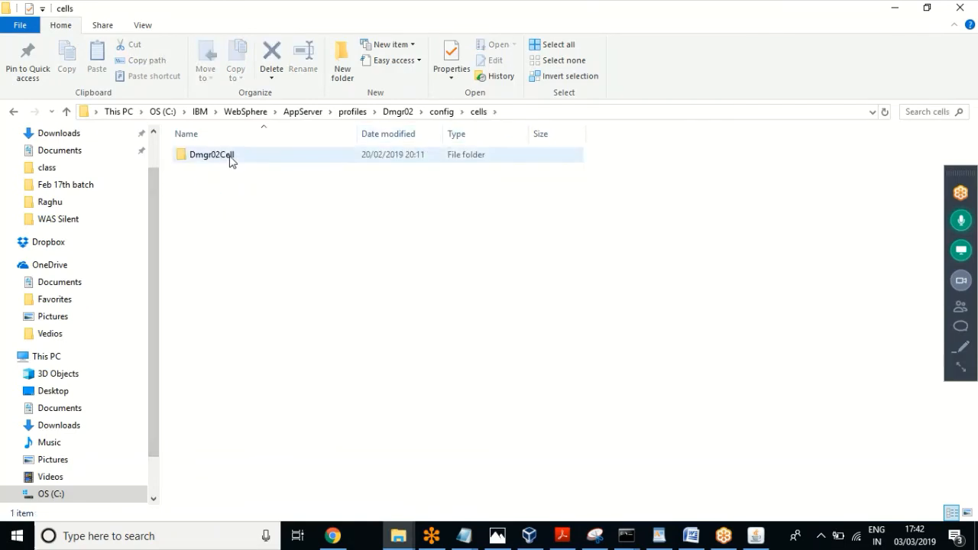
{"action": "double_click", "coordinate": [220, 162]}
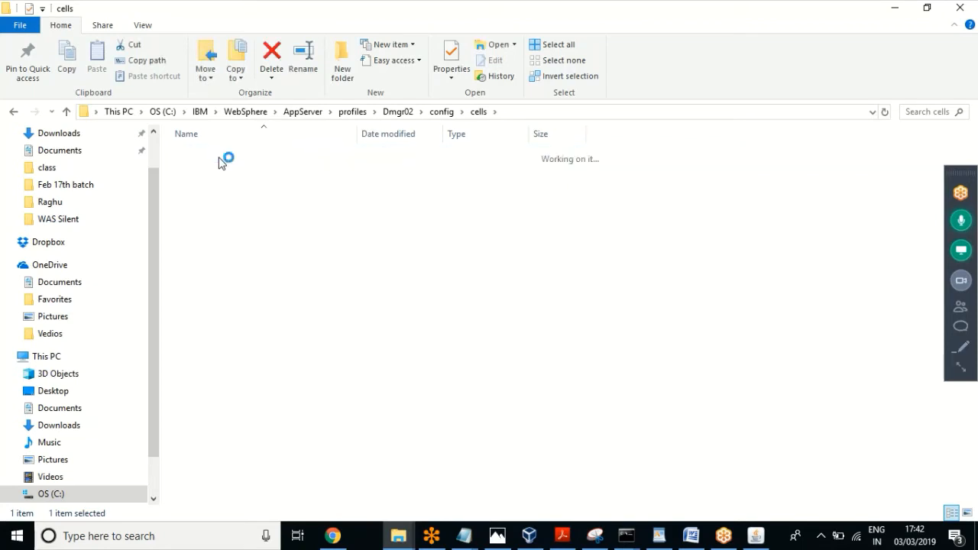
{"action": "left_click", "coordinate": [214, 305]}
{"action": "double_click", "coordinate": [213, 305]}
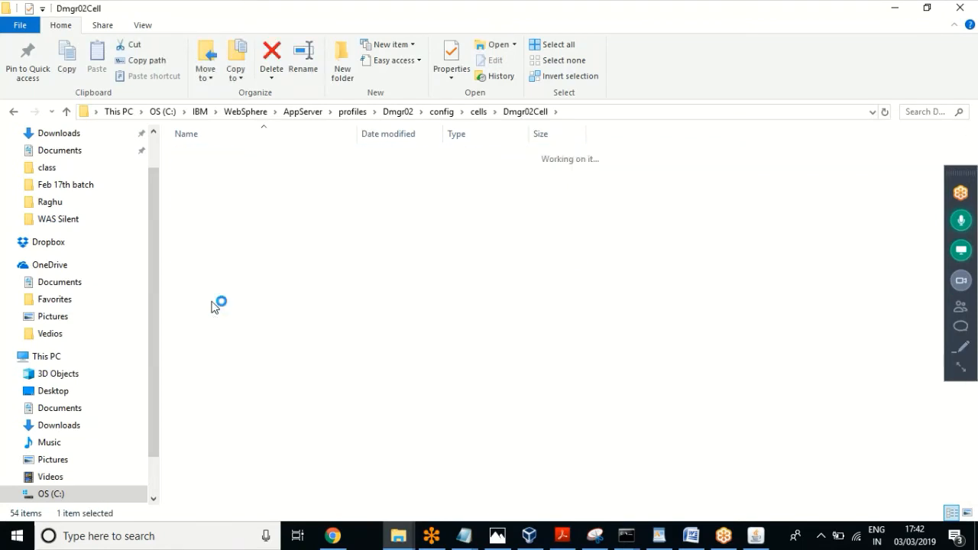
{"action": "left_click_drag", "start_coordinate": [232, 235], "coordinate": [207, 140]}
{"action": "left_click", "coordinate": [253, 345]}
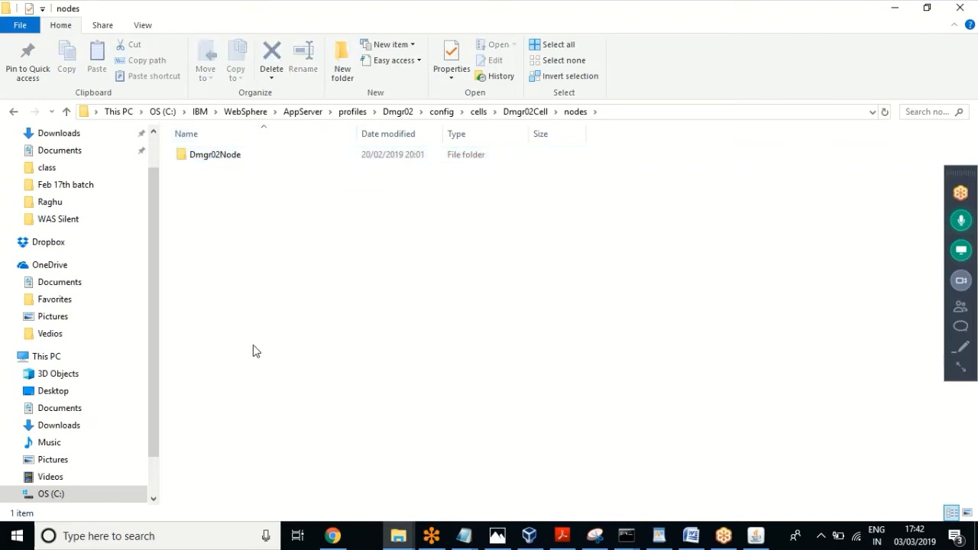
{"action": "left_click_drag", "start_coordinate": [261, 269], "coordinate": [288, 141]}
{"action": "left_click", "coordinate": [292, 271]}
{"action": "left_click_drag", "start_coordinate": [291, 272], "coordinate": [234, 147]}
{"action": "left_click", "coordinate": [310, 295]}
Step: Re-open Dmgr02Cell's nodes folder to confirm only Dmgr02Node, then return to profiles
{"action": "left_click", "coordinate": [395, 113]}
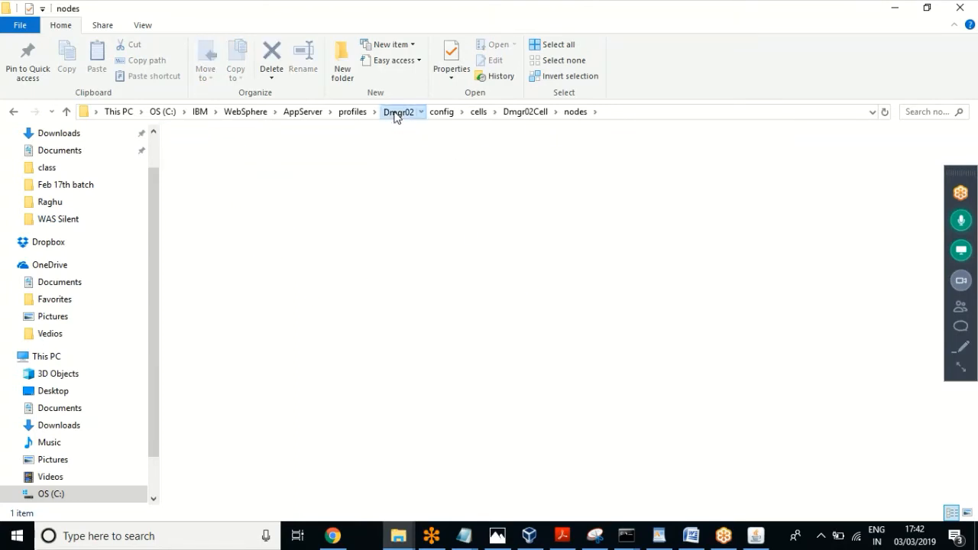
{"action": "left_click", "coordinate": [352, 112]}
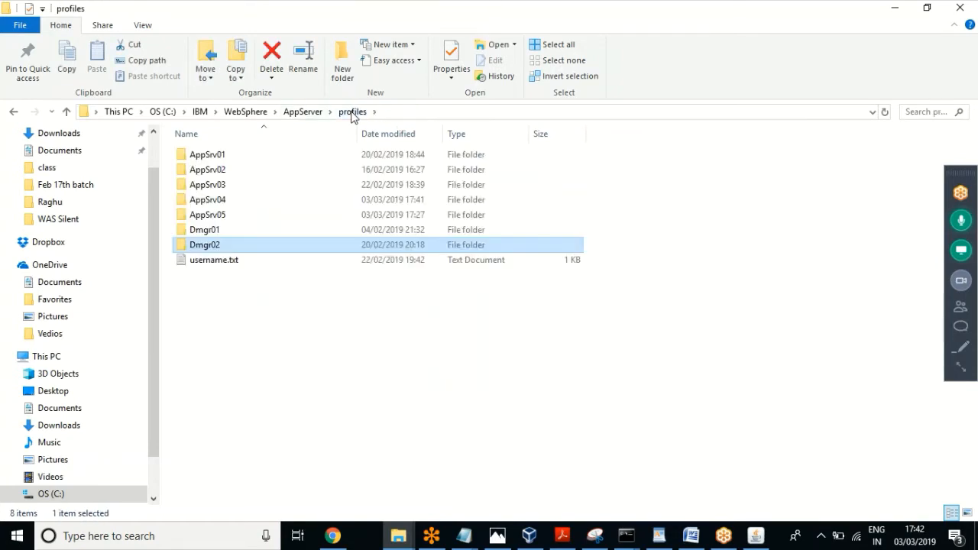
{"action": "double_click", "coordinate": [213, 247]}
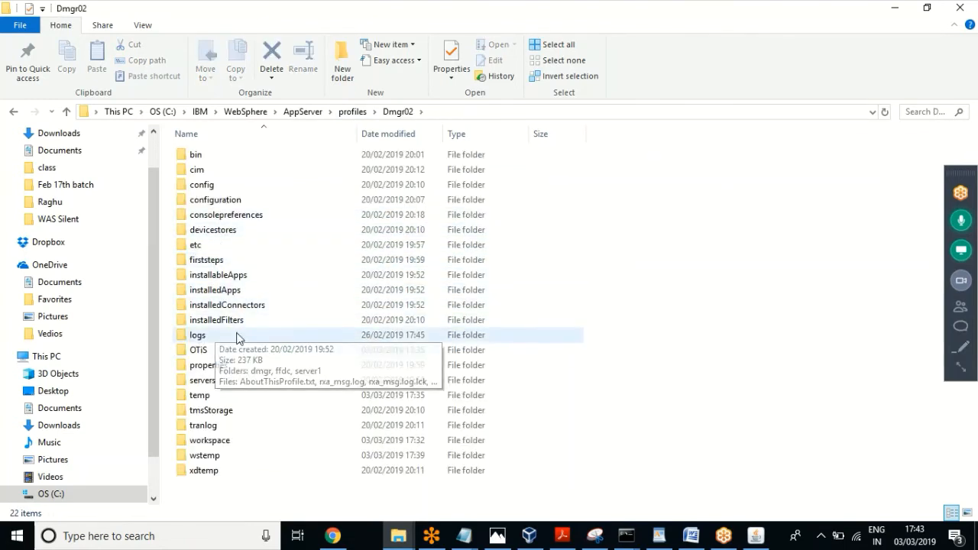
{"action": "double_click", "coordinate": [197, 185]}
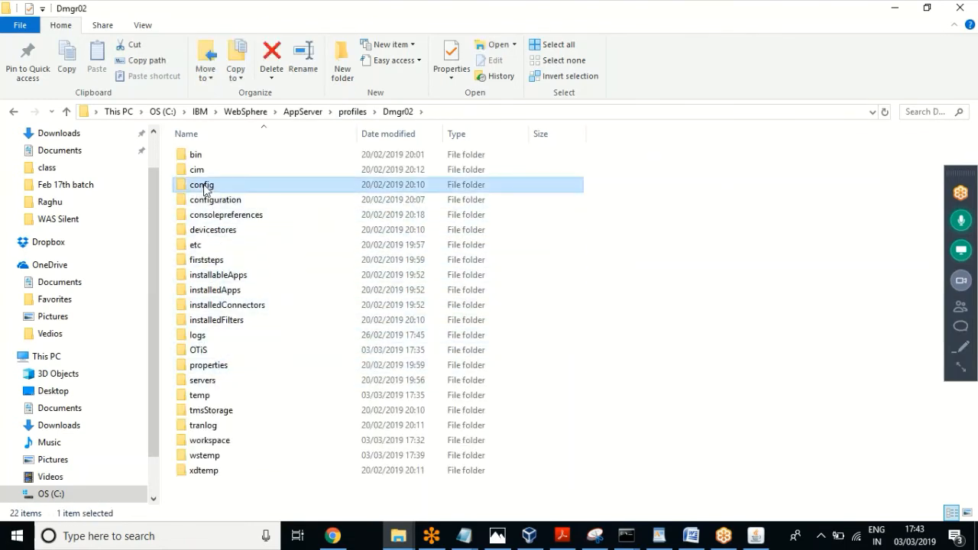
{"action": "double_click", "coordinate": [204, 200]}
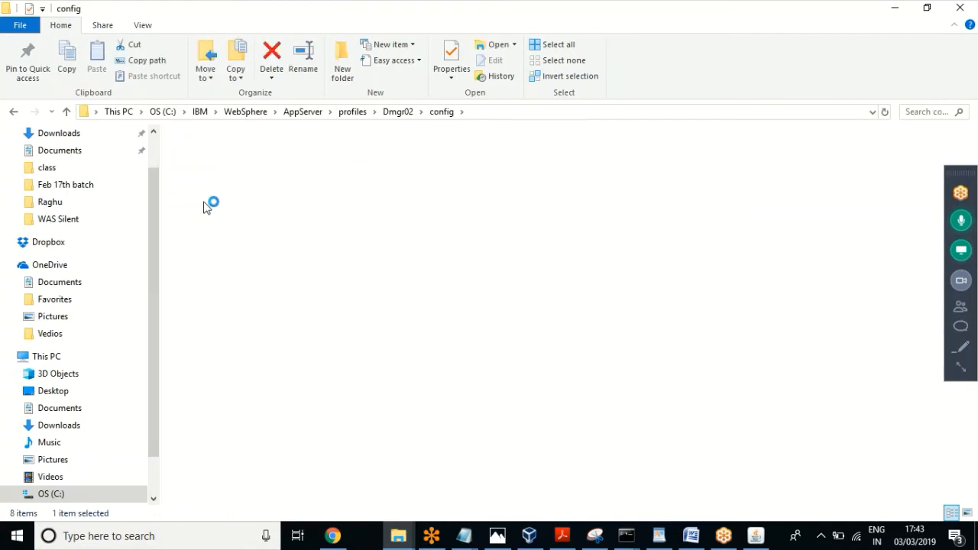
{"action": "double_click", "coordinate": [212, 155]}
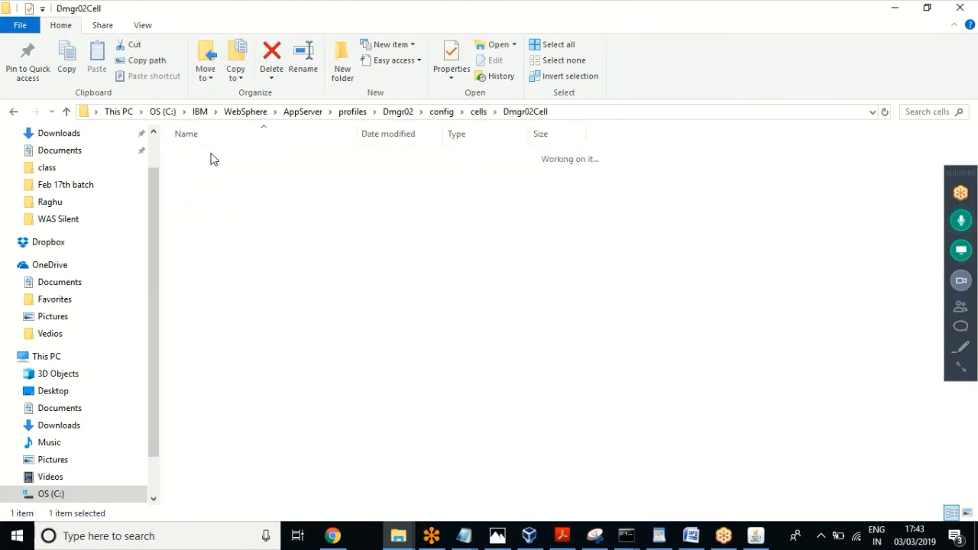
{"action": "double_click", "coordinate": [200, 306]}
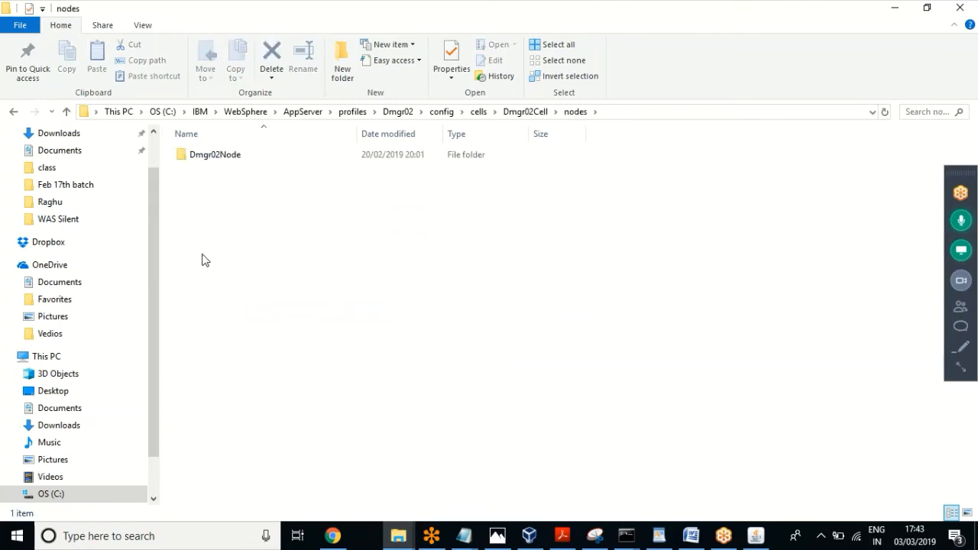
{"action": "left_click", "coordinate": [217, 155]}
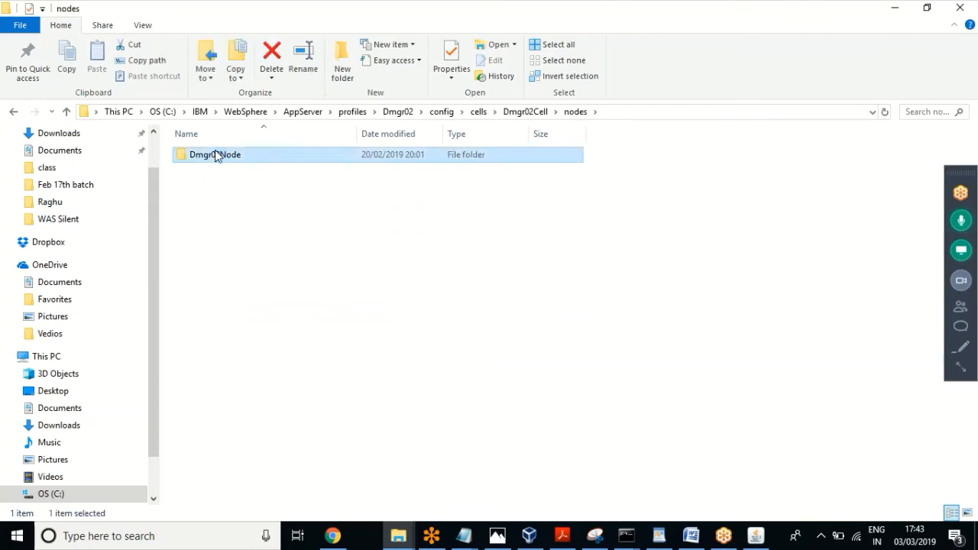
{"action": "left_click", "coordinate": [242, 211]}
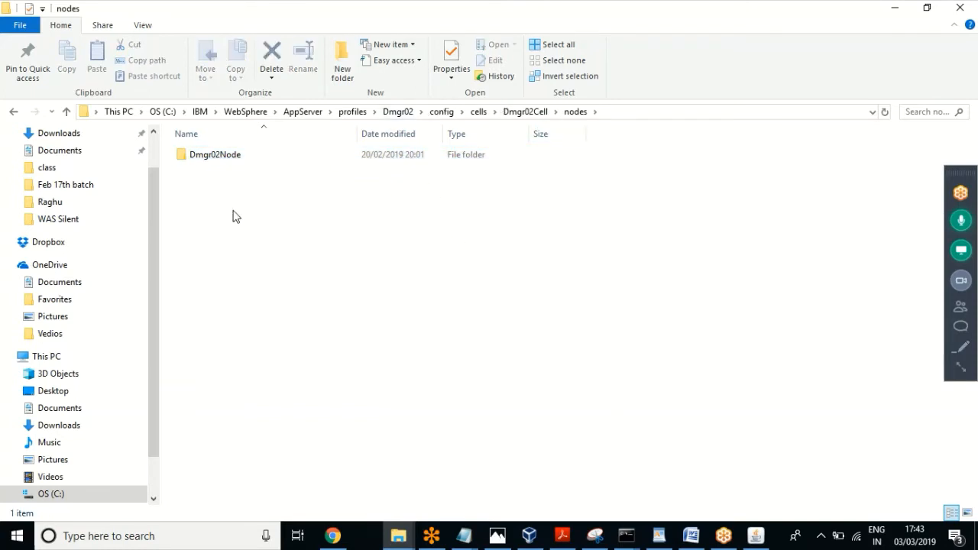
{"action": "left_click_drag", "start_coordinate": [234, 216], "coordinate": [209, 133]}
{"action": "left_click", "coordinate": [303, 292]}
{"action": "left_click", "coordinate": [345, 113]}
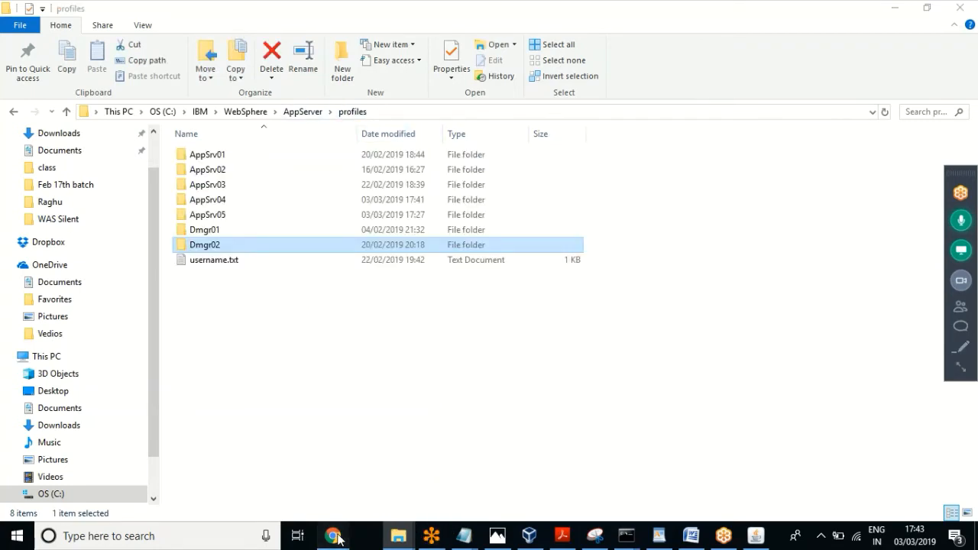
{"action": "left_click", "coordinate": [337, 537]}
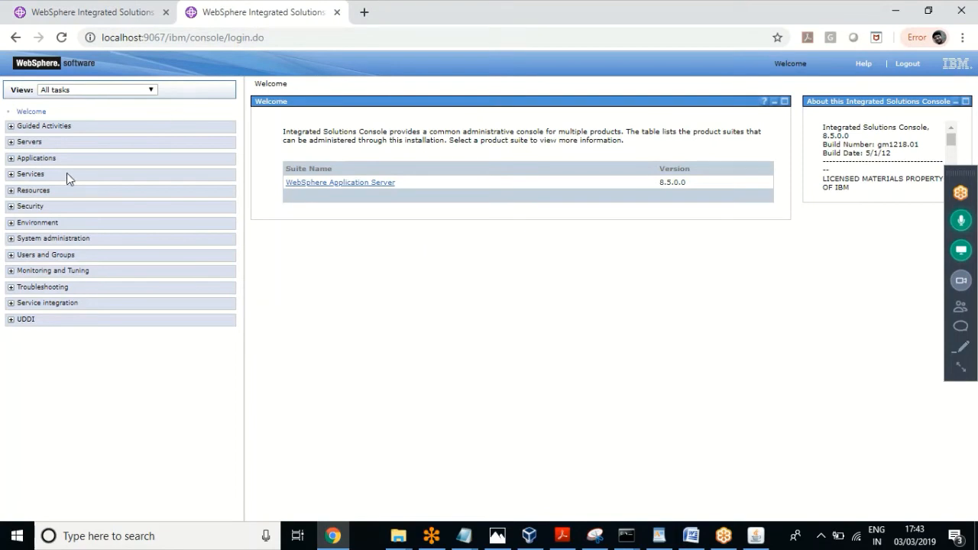
Step: Log out of the port 9067 and Dmgr02 console sessions, then return to the Command Prompt
{"action": "left_click", "coordinate": [907, 64]}
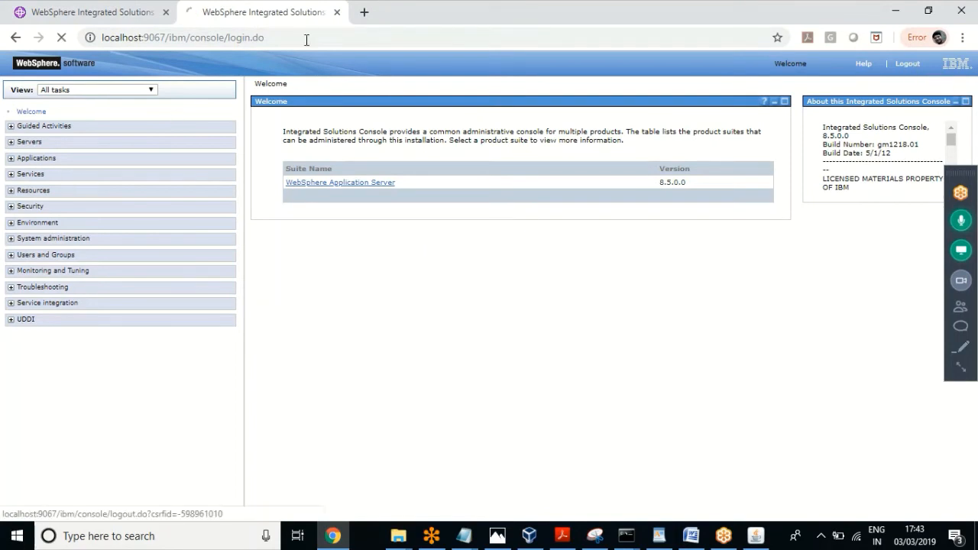
{"action": "left_click", "coordinate": [142, 11]}
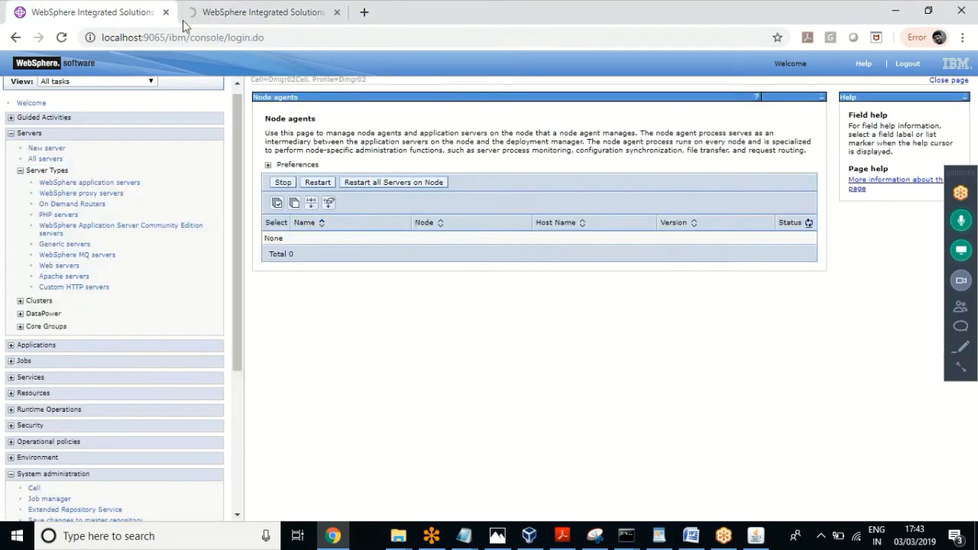
{"action": "left_click", "coordinate": [908, 66]}
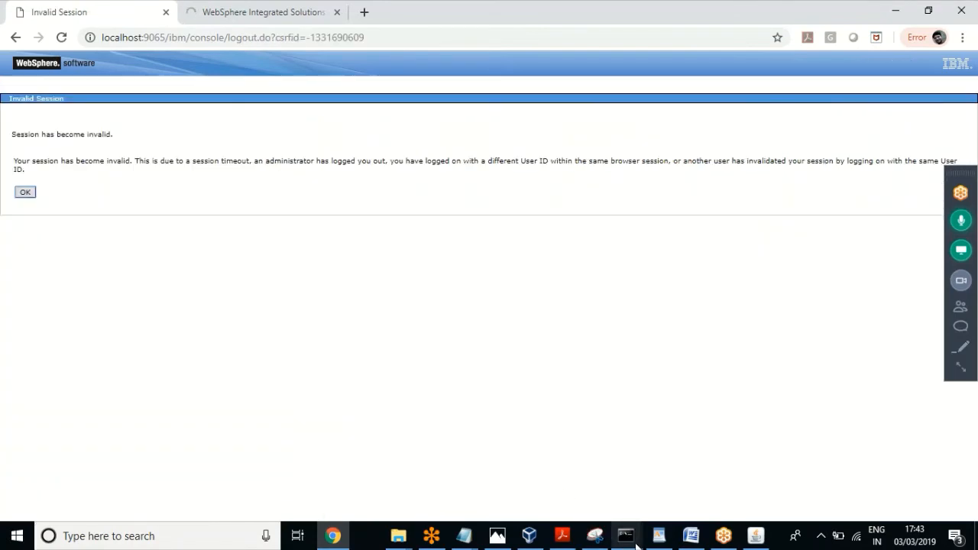
{"action": "mouse_move", "coordinate": [626, 535]}
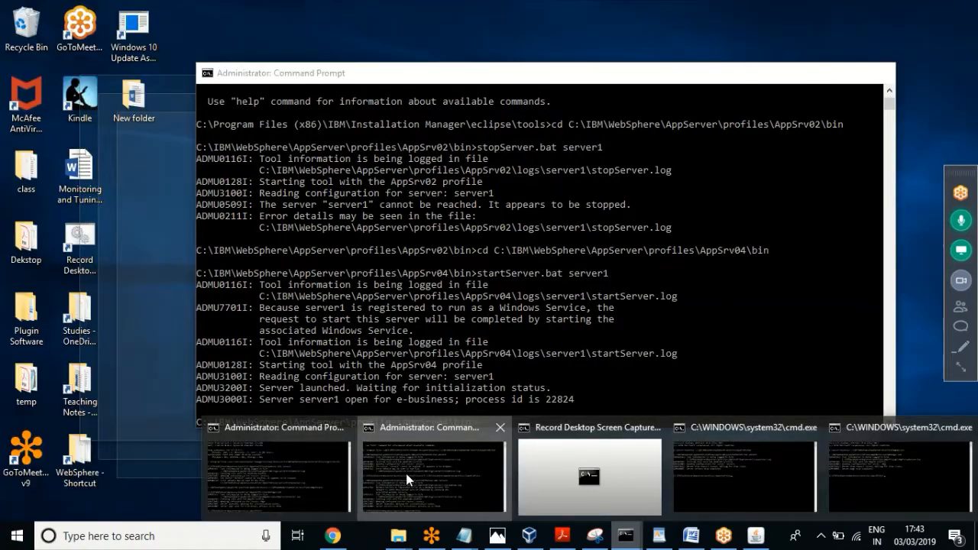
{"action": "left_click", "coordinate": [406, 472]}
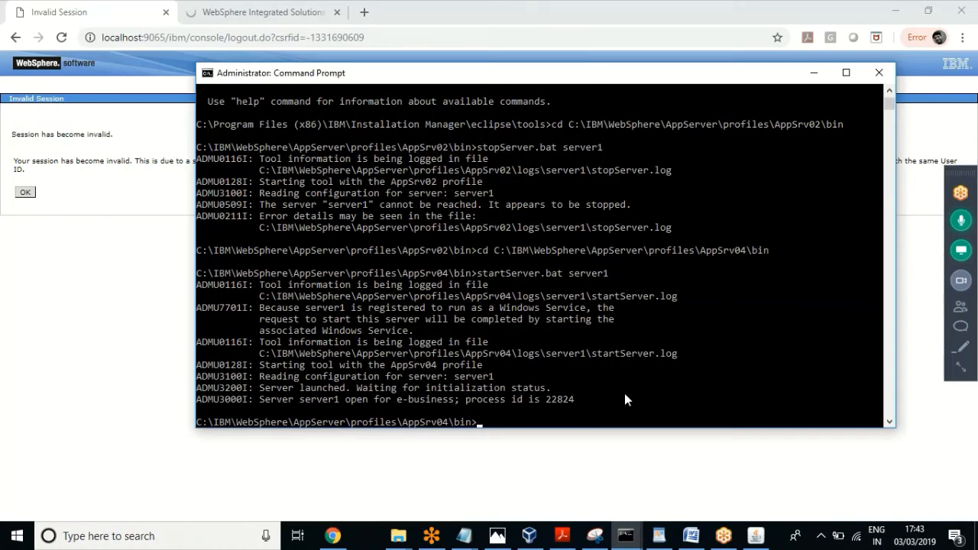
Step: Run stopServer.bat server1 in the AppSrv04 bin folder to stop server1
{"action": "left_click", "coordinate": [634, 399]}
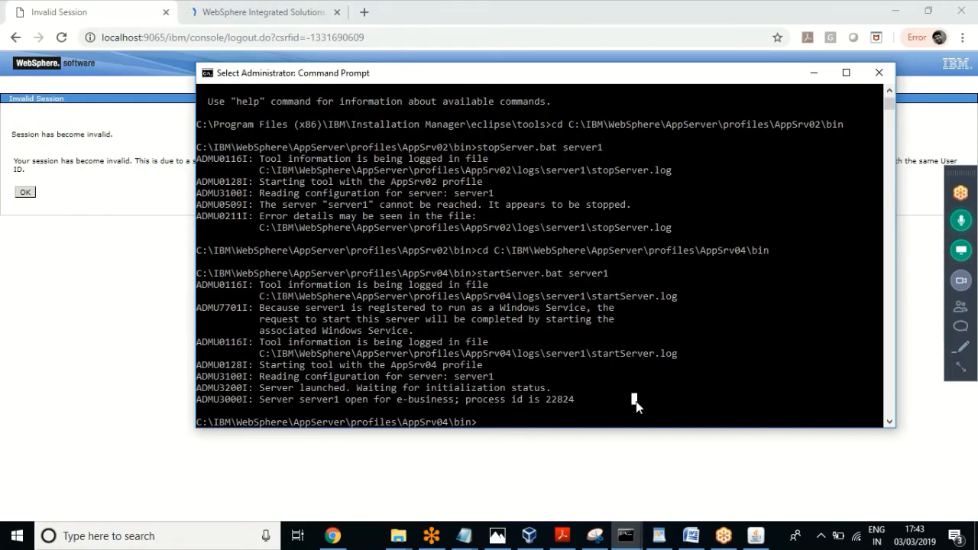
{"action": "type", "text": "stop"}
{"action": "key", "text": "Tab"}
{"action": "type", "text": "server"}
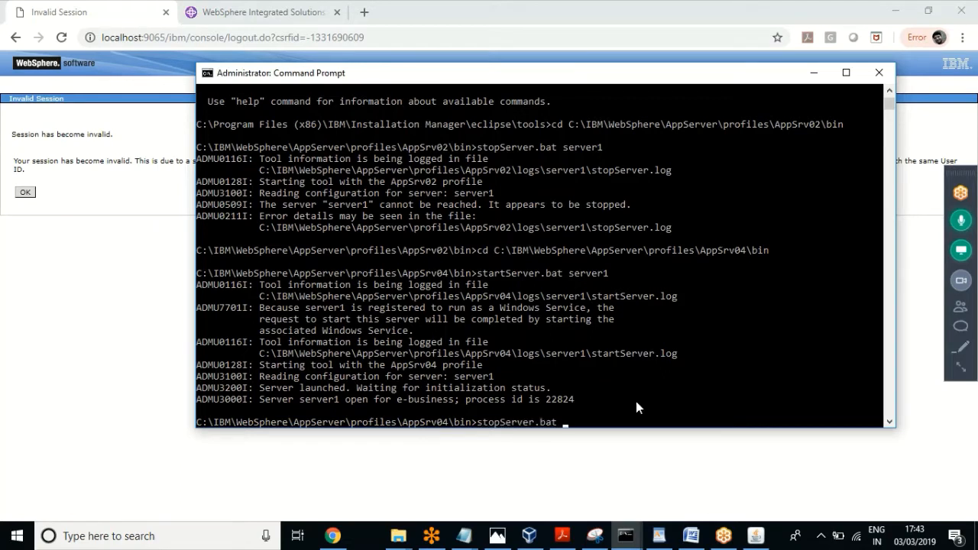
{"action": "type", "text": "1"}
{"action": "key", "text": "Return"}
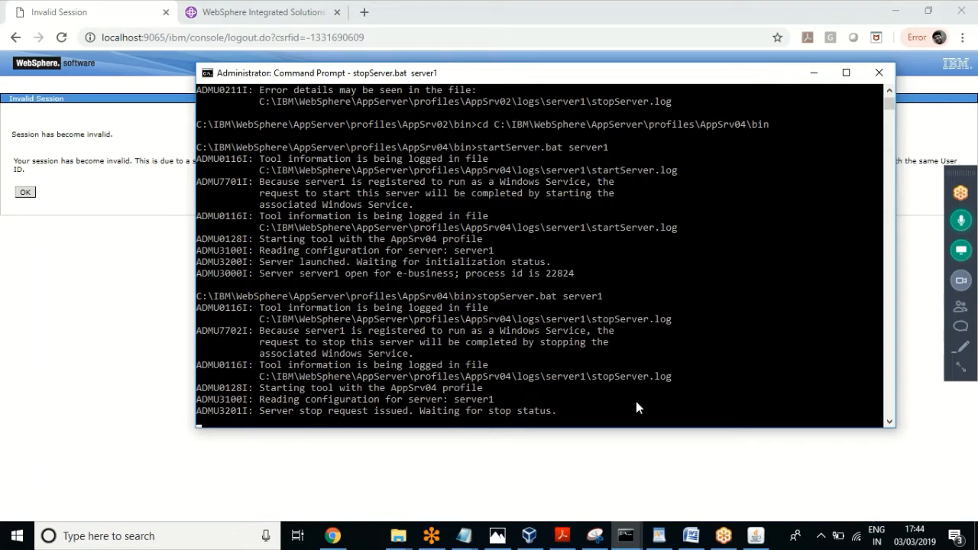
Step: Open and collapse the meeting control panel, then bring up the open Notepad windows
{"action": "left_click", "coordinate": [962, 369]}
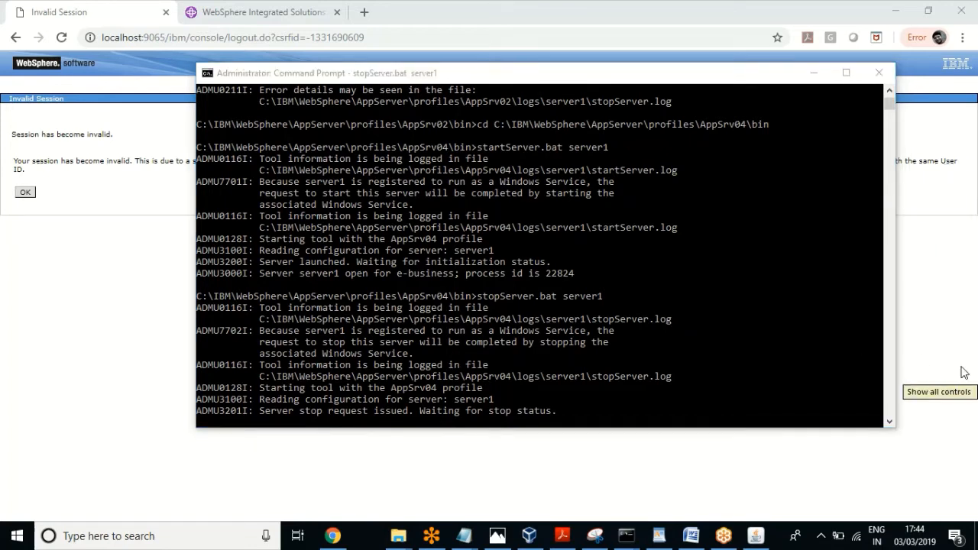
{"action": "left_click", "coordinate": [962, 372]}
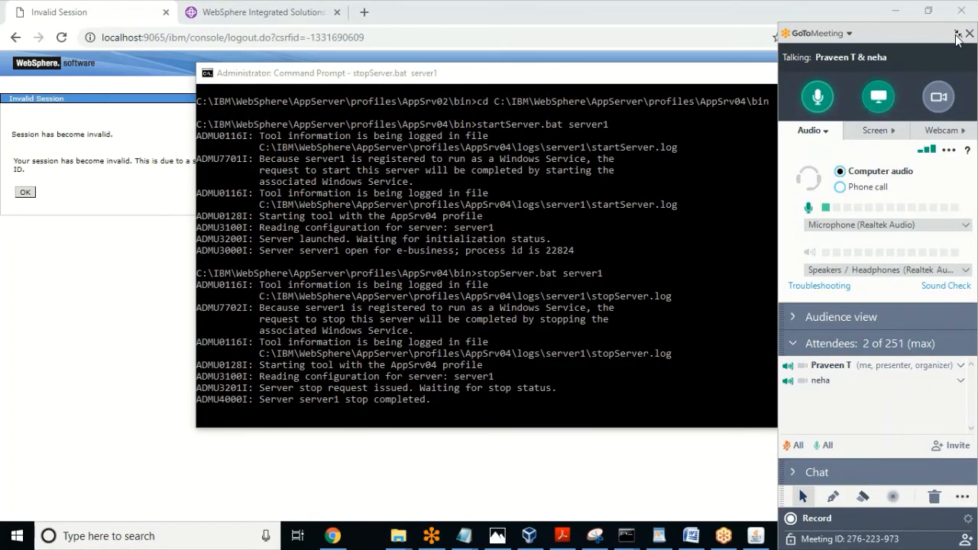
{"action": "left_click", "coordinate": [957, 34]}
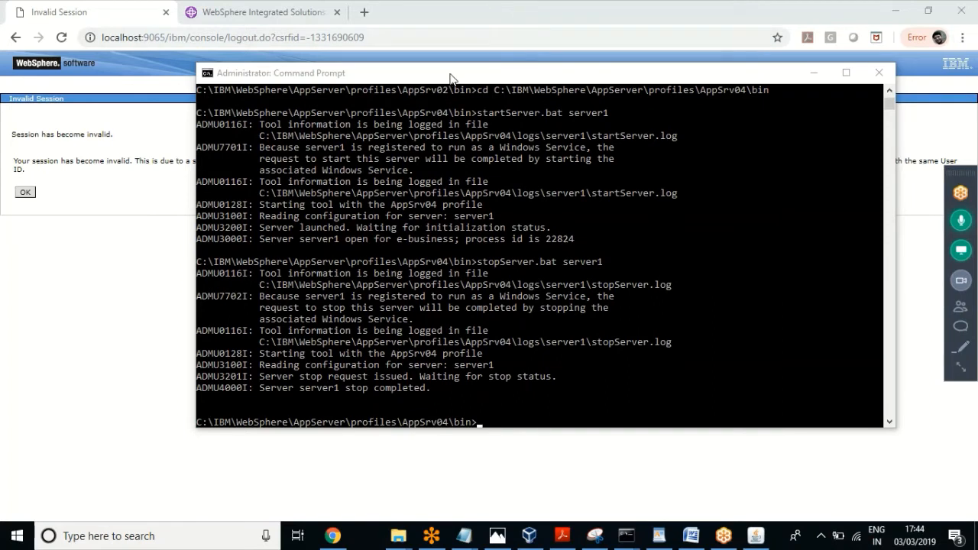
{"action": "left_click", "coordinate": [450, 78]}
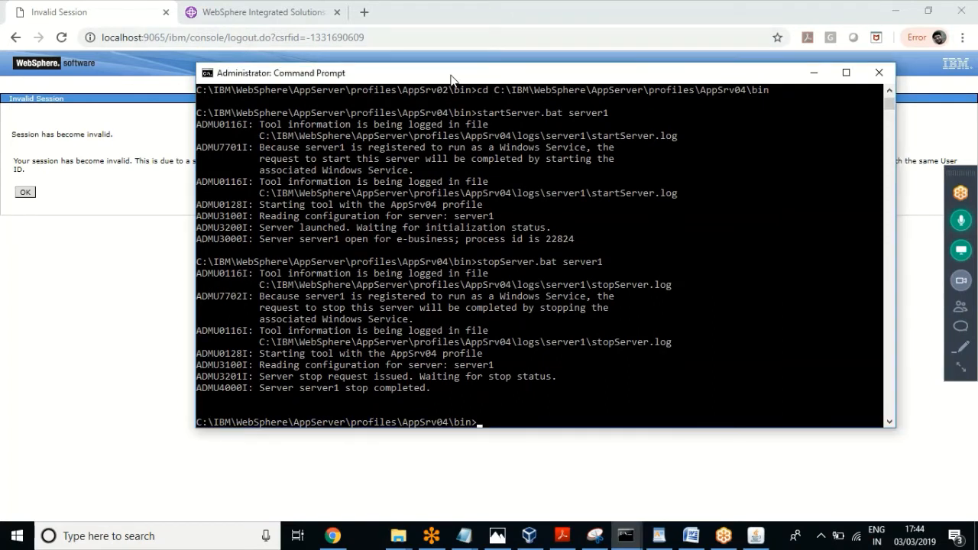
{"action": "left_click", "coordinate": [464, 535]}
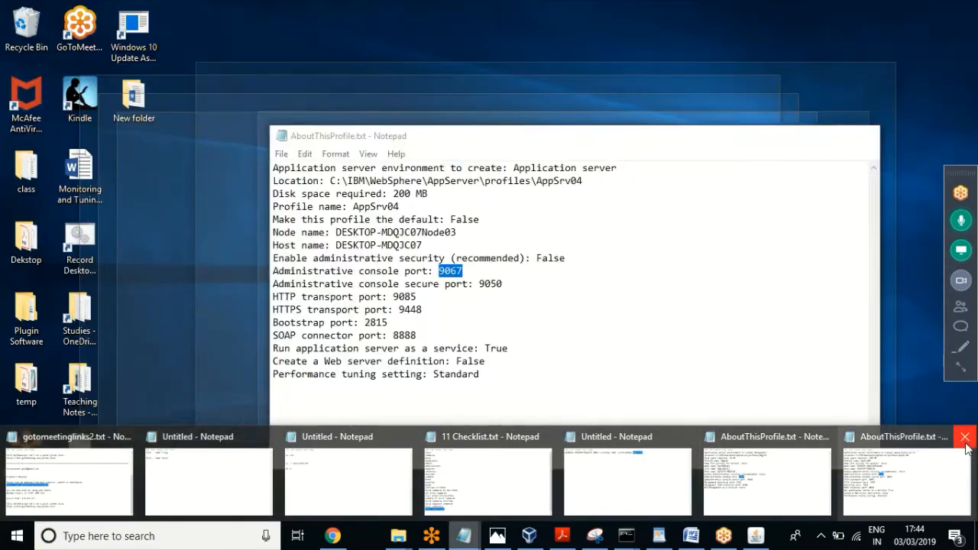
Step: Close both AboutThisProfile Notepad windows and bring up the notes holding the addNode command
{"action": "left_click", "coordinate": [965, 436]}
{"action": "left_click", "coordinate": [923, 428]}
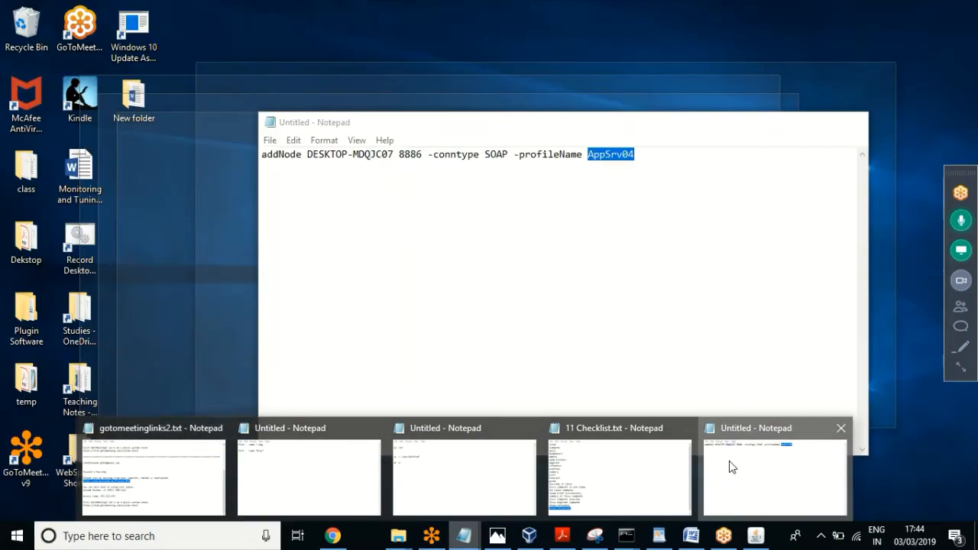
{"action": "left_click", "coordinate": [729, 465]}
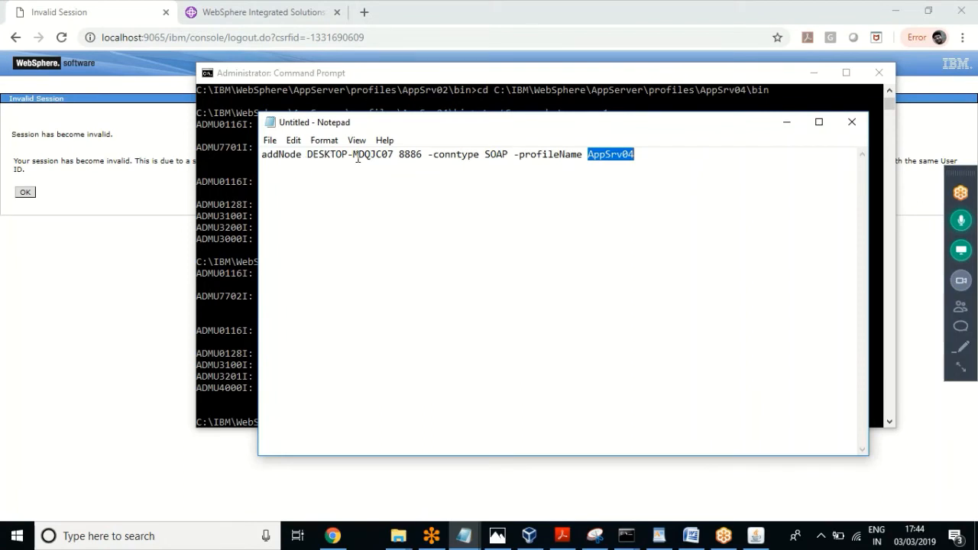
Step: Select the full addNode DESKTOP-MDQJC07 8886 -conntype SOAP -profileName AppSrv04 line for pasting in Command Prompt
{"action": "left_click", "coordinate": [392, 154]}
{"action": "left_click_drag", "start_coordinate": [392, 155], "coordinate": [307, 160]}
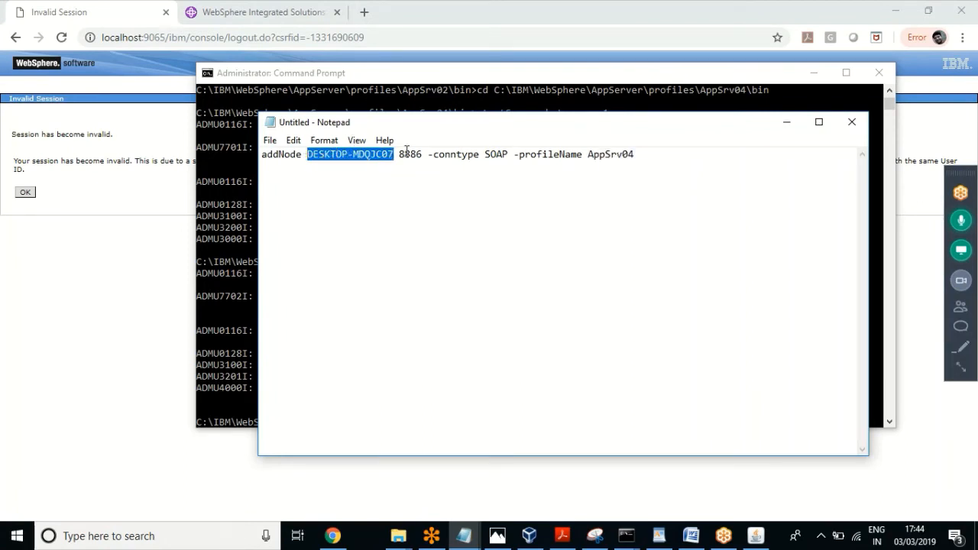
{"action": "left_click_drag", "start_coordinate": [421, 155], "coordinate": [398, 156]}
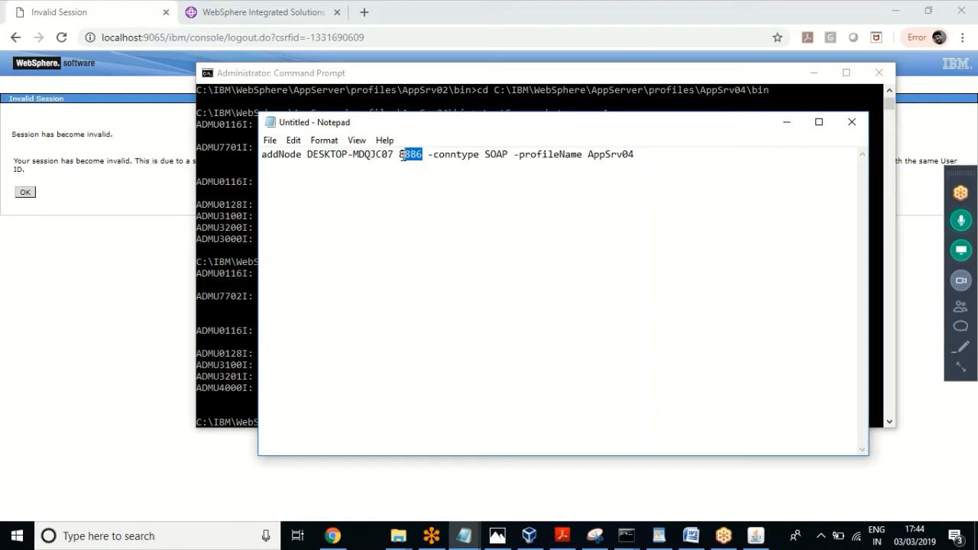
{"action": "left_click_drag", "start_coordinate": [509, 155], "coordinate": [399, 155]}
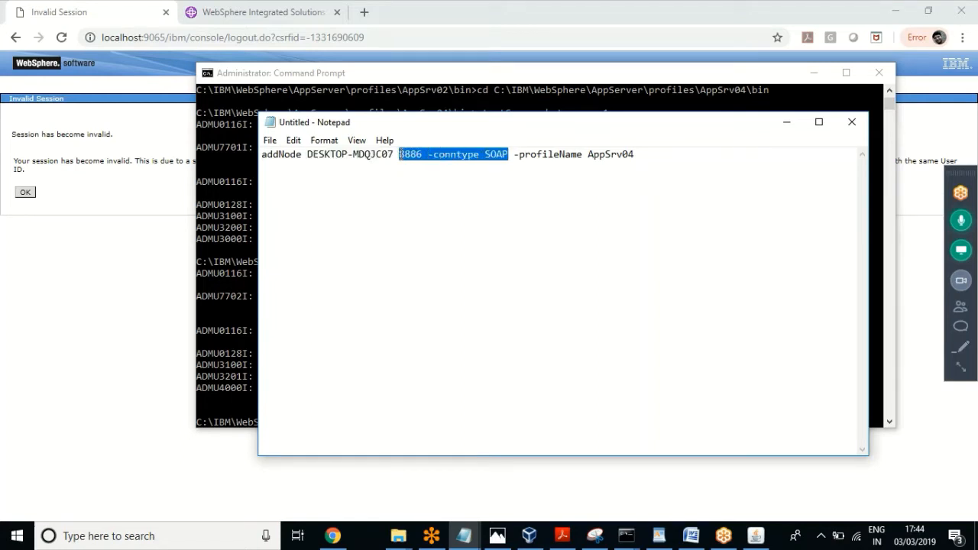
{"action": "left_click_drag", "start_coordinate": [639, 156], "coordinate": [581, 153]}
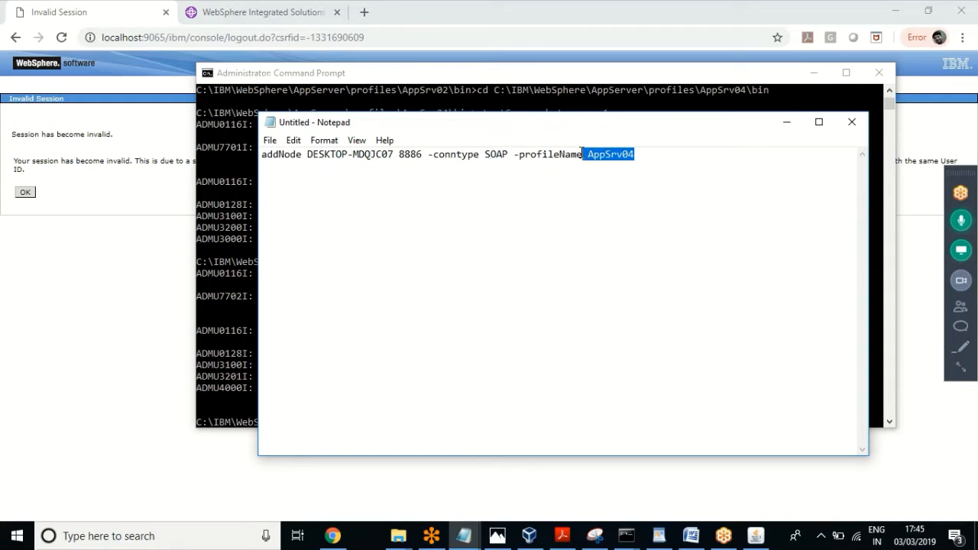
{"action": "left_click_drag", "start_coordinate": [581, 152], "coordinate": [247, 167]}
{"action": "key", "text": "super+c"}
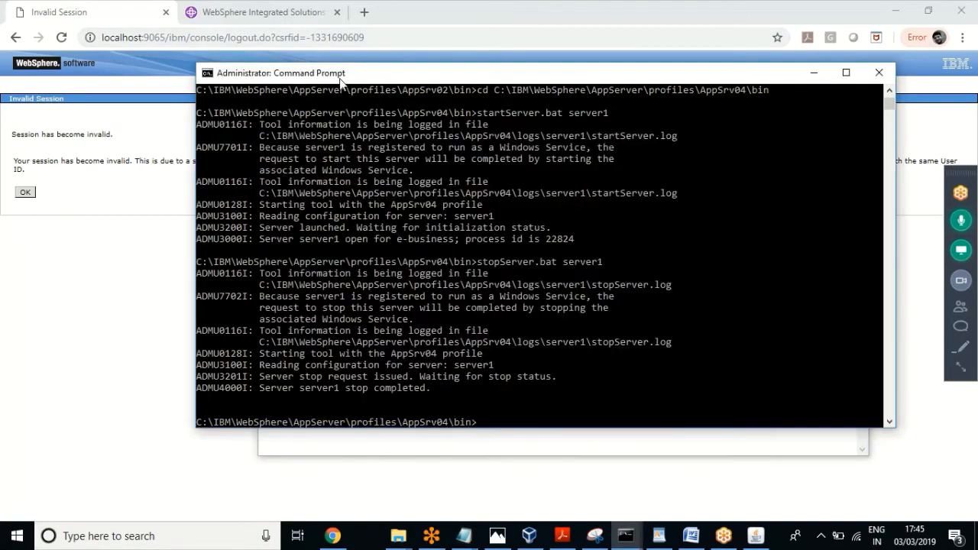
{"action": "left_click", "coordinate": [342, 77]}
Step: Paste and run addNode DESKTOP-MDQJC07 8886 -conntype SOAP -profileName AppSrv04, federating DESKTOP-MDQJC07Node03 into Dmgr02Cell
{"action": "right_click", "coordinate": [517, 422]}
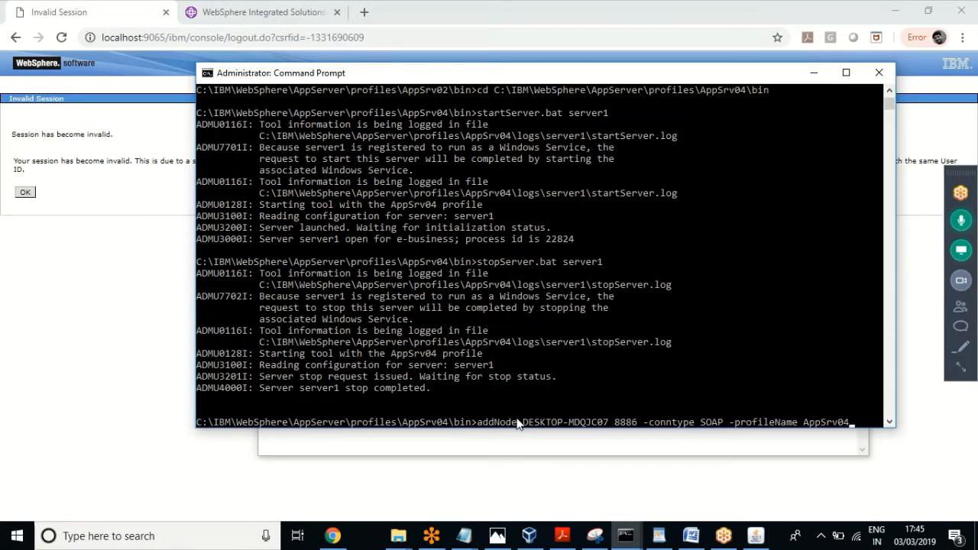
{"action": "key", "text": "Return"}
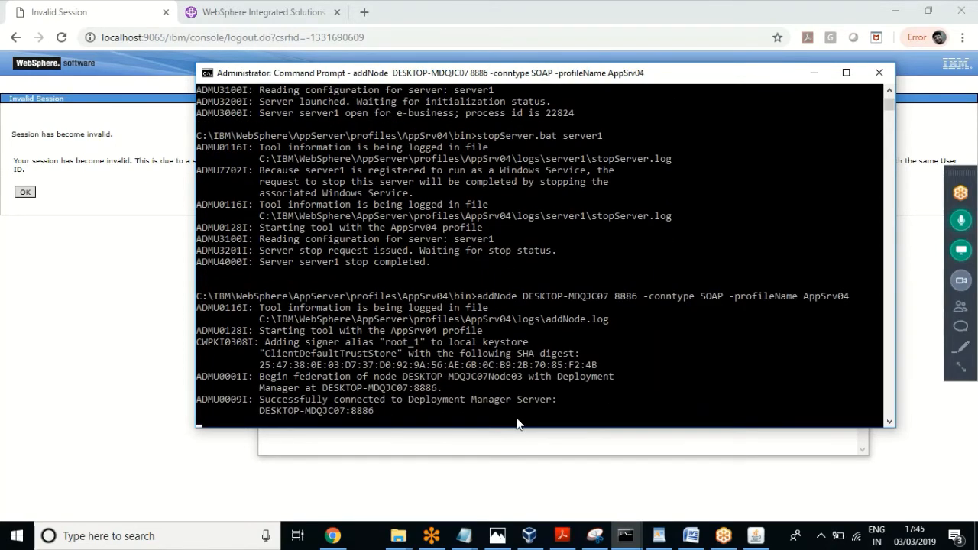
{"action": "left_click", "coordinate": [961, 220]}
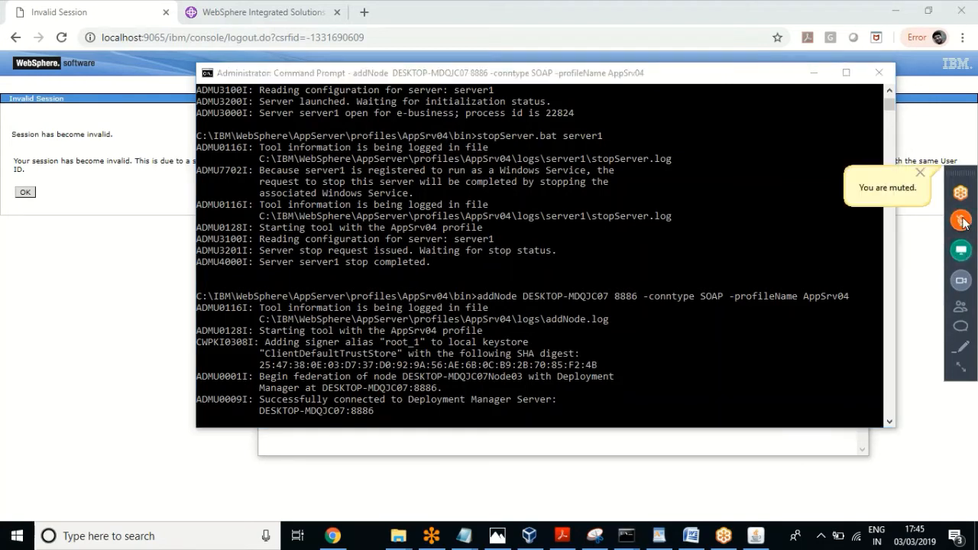
{"action": "left_click", "coordinate": [961, 221]}
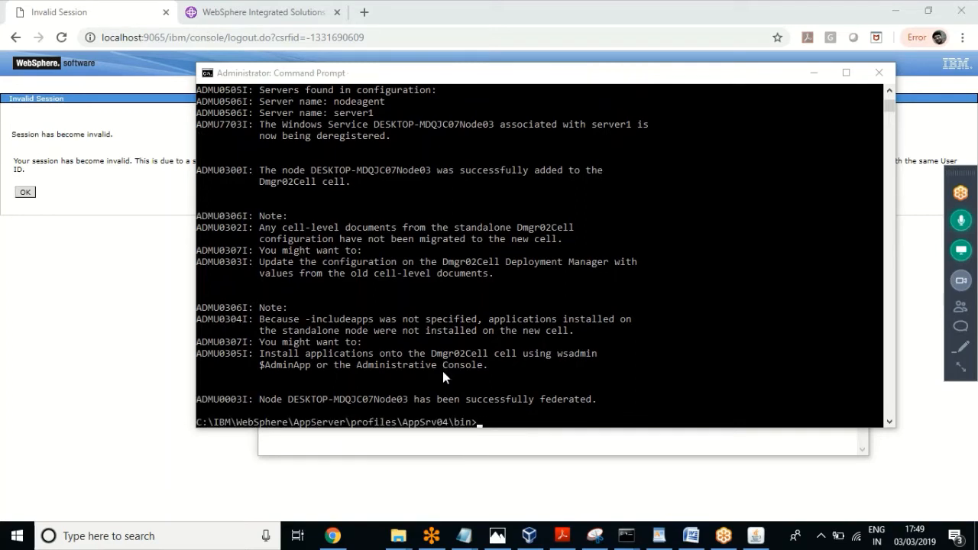
{"action": "left_click", "coordinate": [406, 398]}
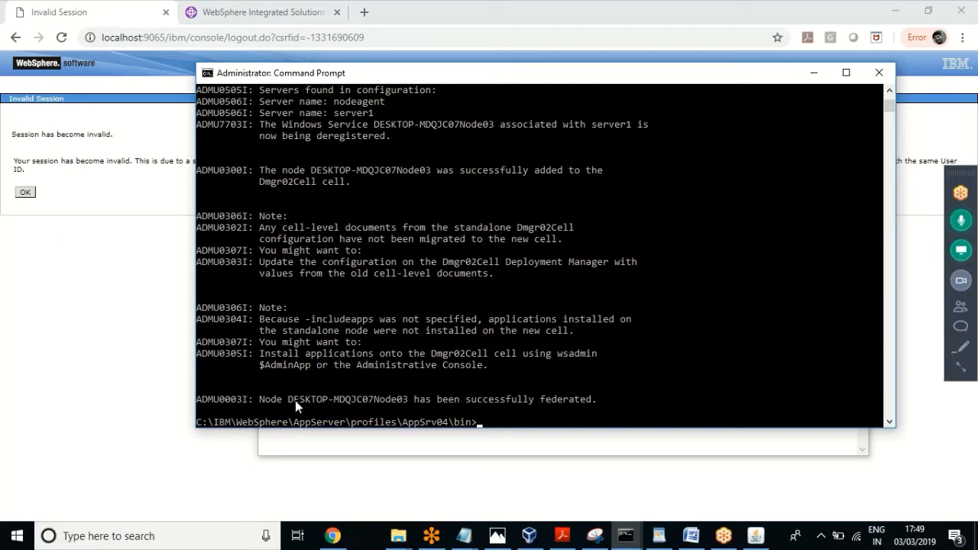
Step: Switch to the Dmgr02 Command Prompt window where startManager.bat was run
{"action": "left_click_drag", "start_coordinate": [292, 399], "coordinate": [405, 399]}
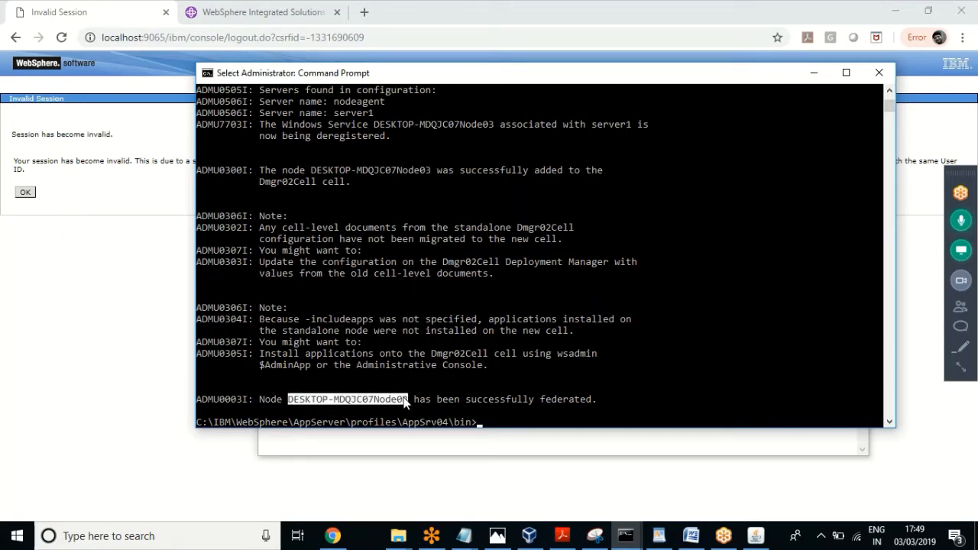
{"action": "left_click", "coordinate": [370, 399]}
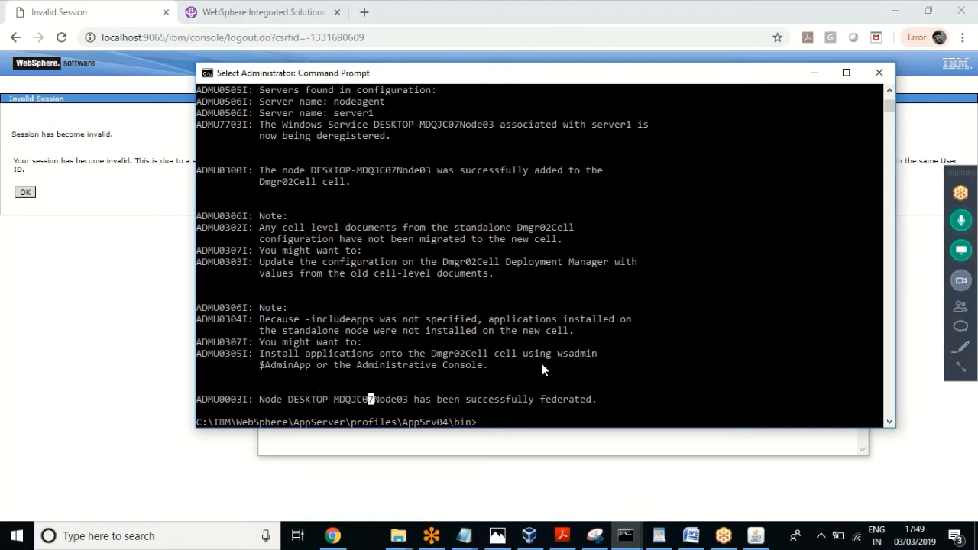
{"action": "left_click", "coordinate": [626, 535]}
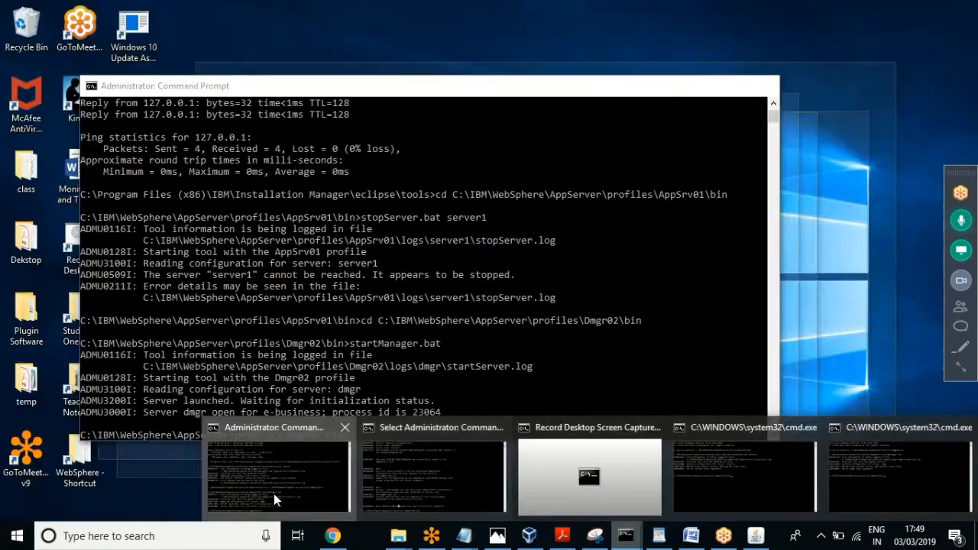
{"action": "left_click", "coordinate": [274, 496]}
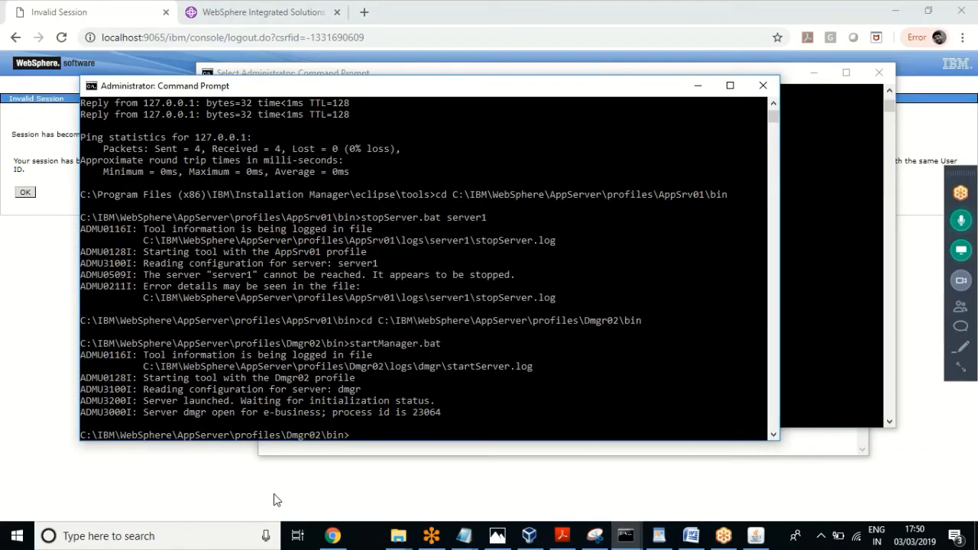
Step: Run stopManager.bat in the Dmgr02 bin folder to stop the deployment manager
{"action": "left_click", "coordinate": [449, 434]}
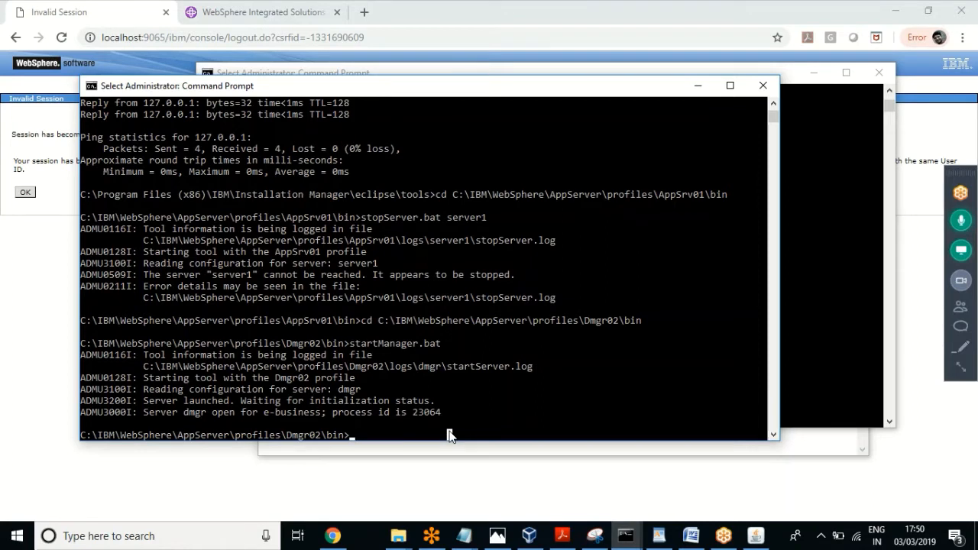
{"action": "type", "text": "stopM"}
{"action": "key", "text": "Tab"}
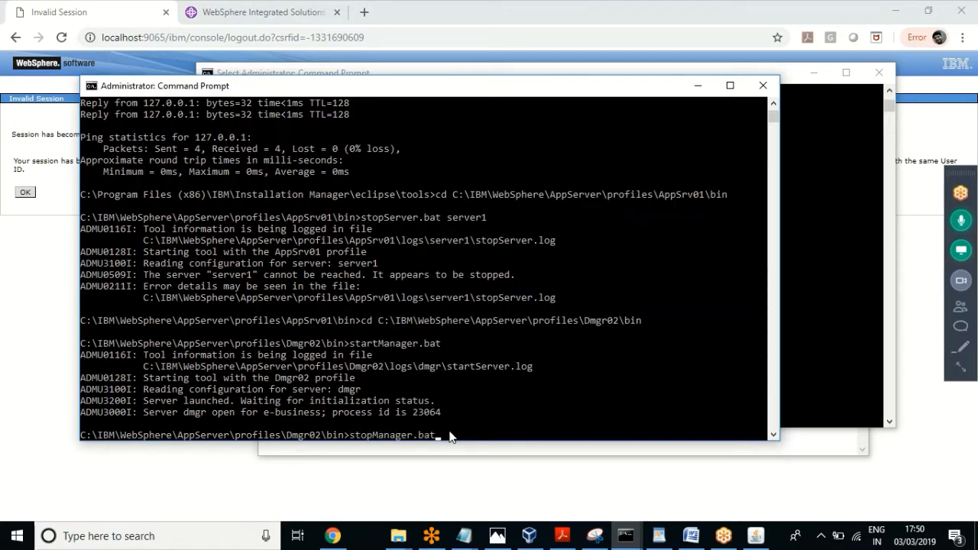
{"action": "key", "text": "Return"}
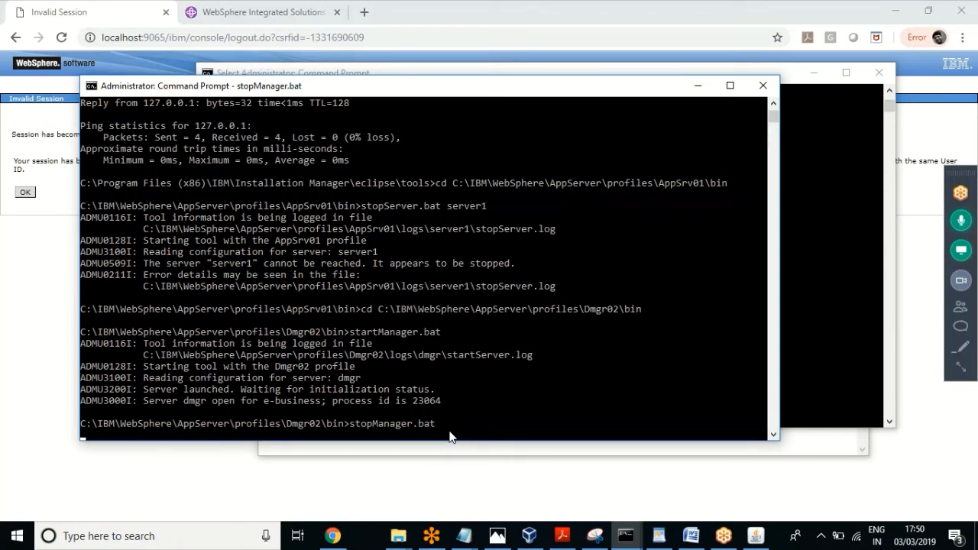
Step: Move between the AppSrv04 and Dmgr02 console windows while the dmgr stops
{"action": "left_click", "coordinate": [403, 74]}
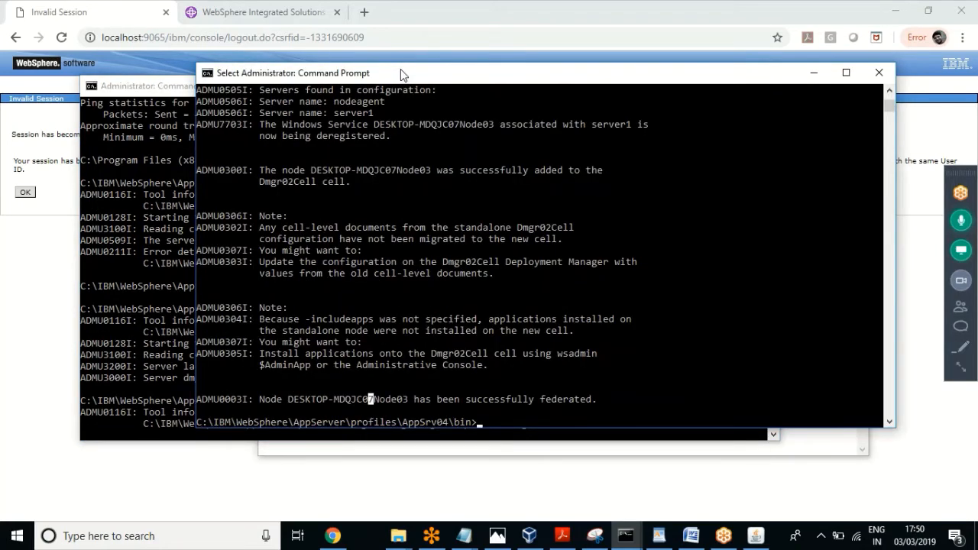
{"action": "left_click", "coordinate": [507, 398]}
{"action": "left_click", "coordinate": [130, 85]}
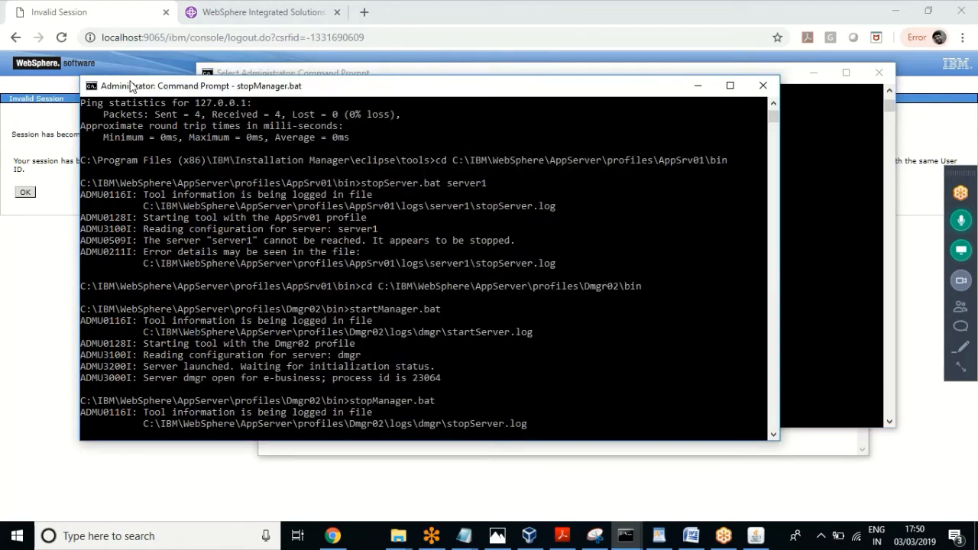
{"action": "left_click", "coordinate": [581, 73]}
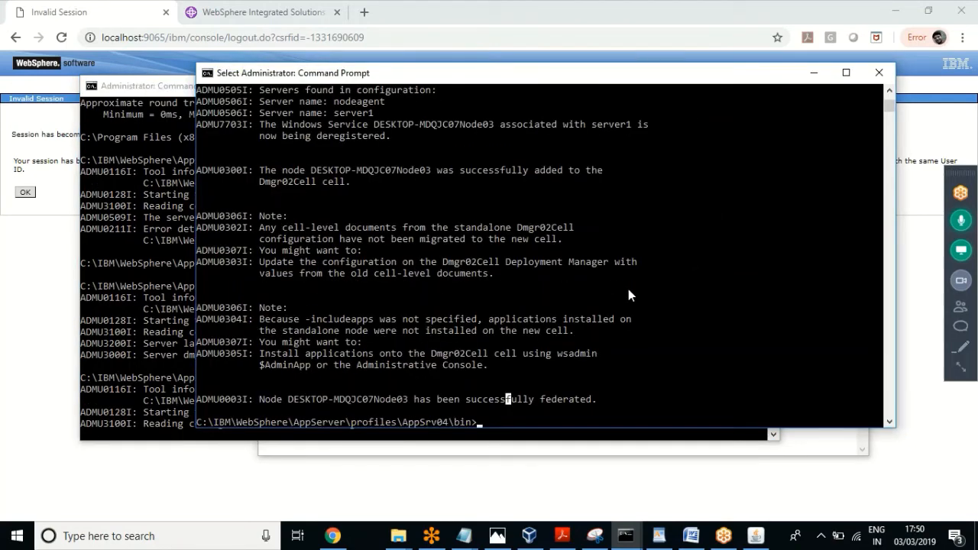
{"action": "left_click", "coordinate": [633, 388]}
{"action": "left_click", "coordinate": [170, 90]}
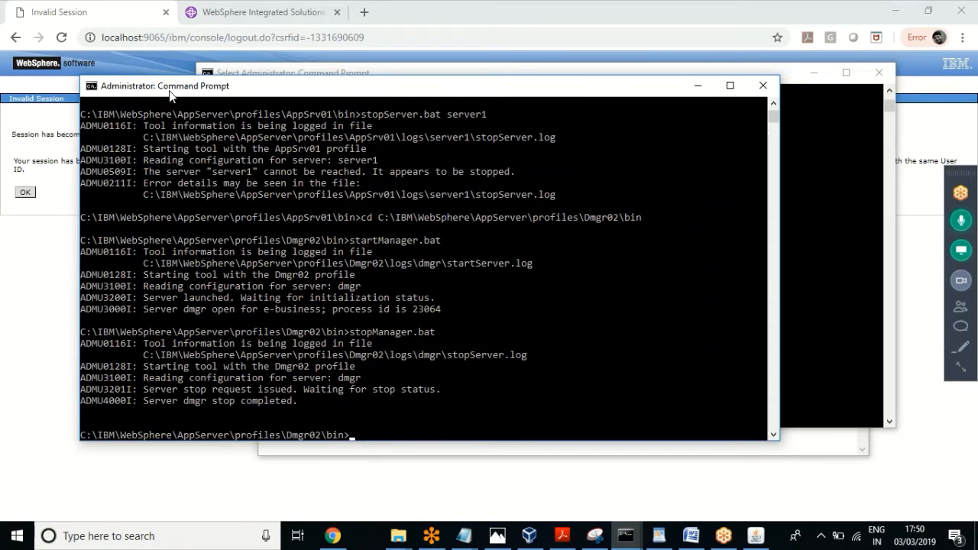
Step: Restart Dmgr02 with startManager.bat and check the addNode output for the successful federation message
{"action": "type", "text": "startManager.bat"}
{"action": "key", "text": "Return"}
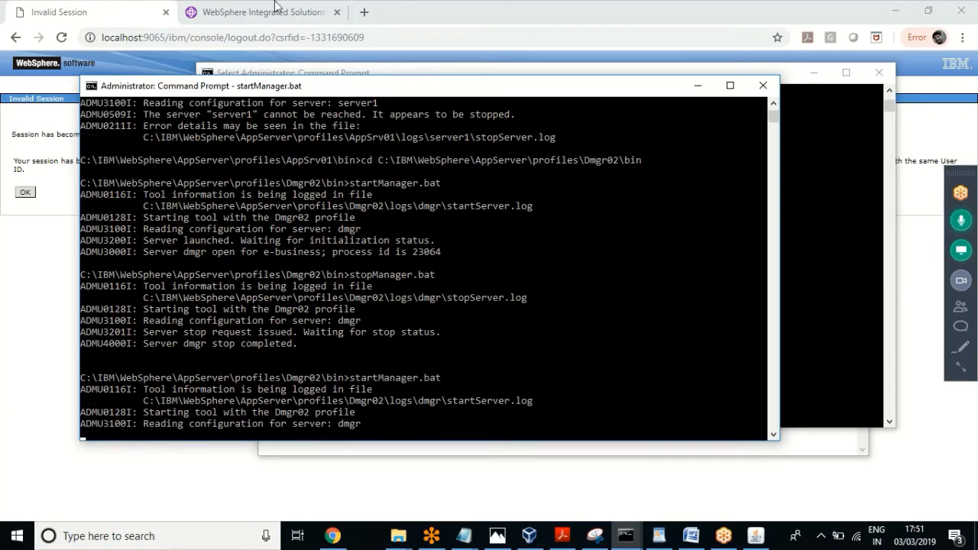
{"action": "left_click", "coordinate": [374, 73]}
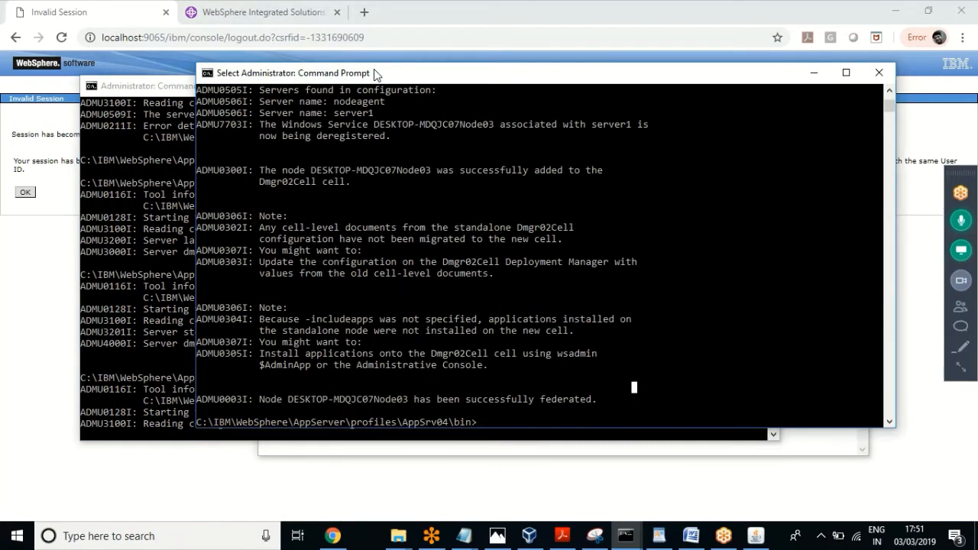
{"action": "left_click_drag", "start_coordinate": [595, 399], "coordinate": [197, 318]}
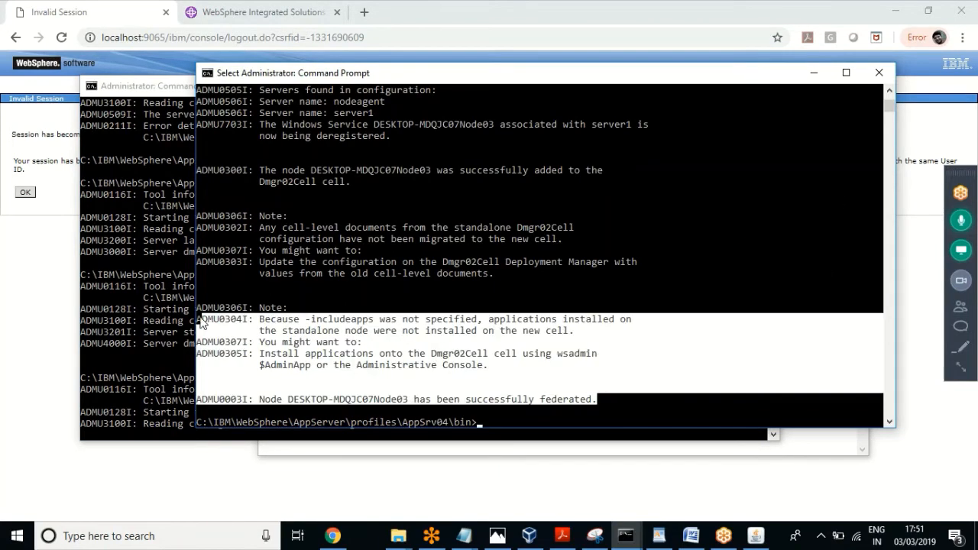
{"action": "left_click", "coordinate": [469, 379]}
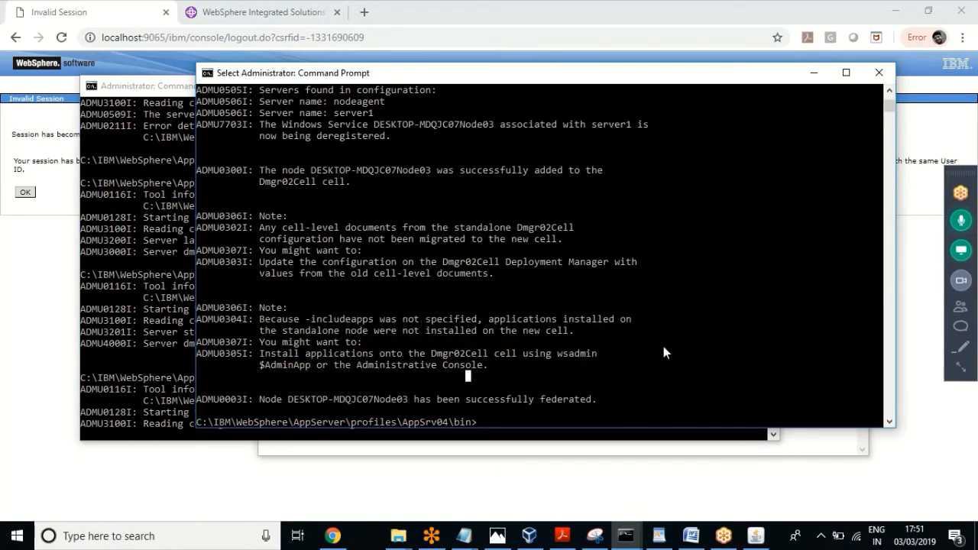
{"action": "left_click", "coordinate": [603, 398]}
{"action": "left_click_drag", "start_coordinate": [597, 401], "coordinate": [205, 220]}
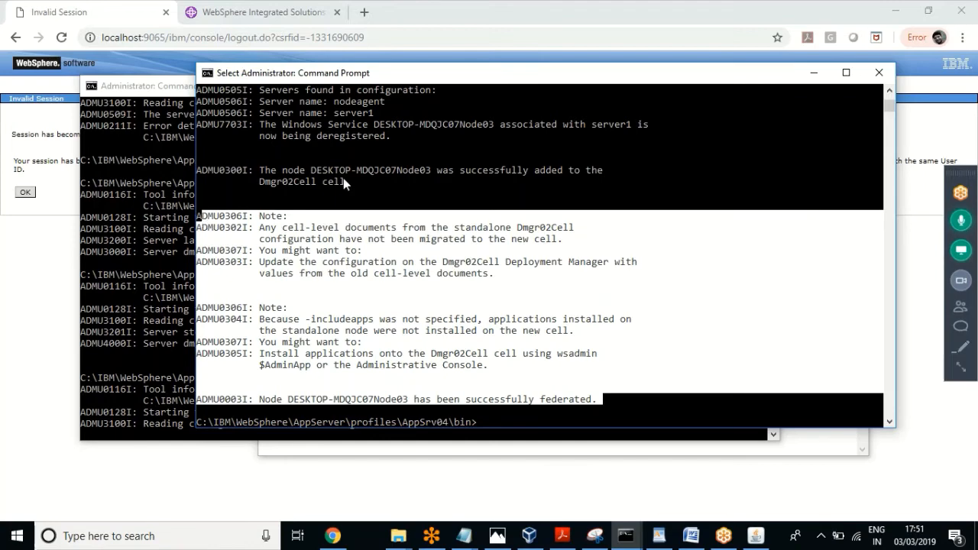
{"action": "left_click", "coordinate": [398, 331]}
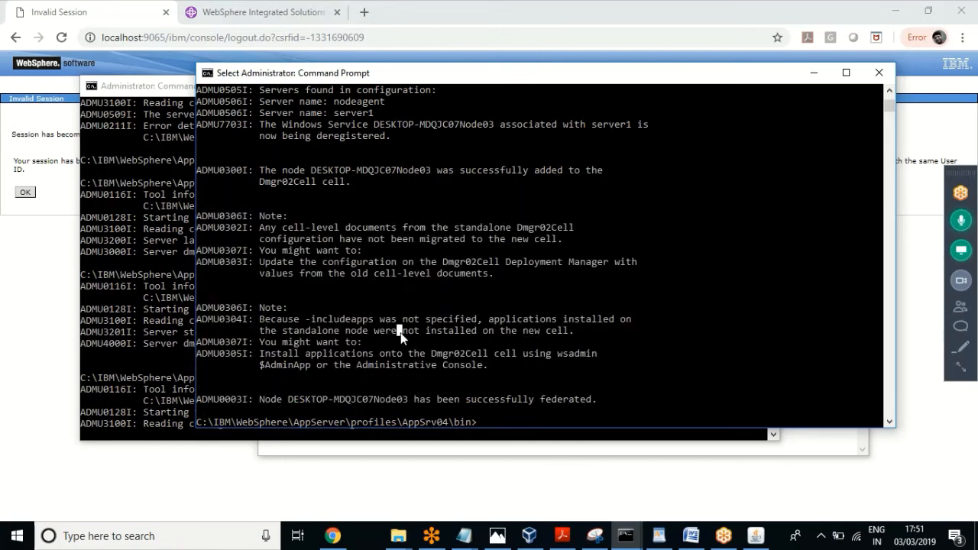
{"action": "left_click", "coordinate": [153, 86]}
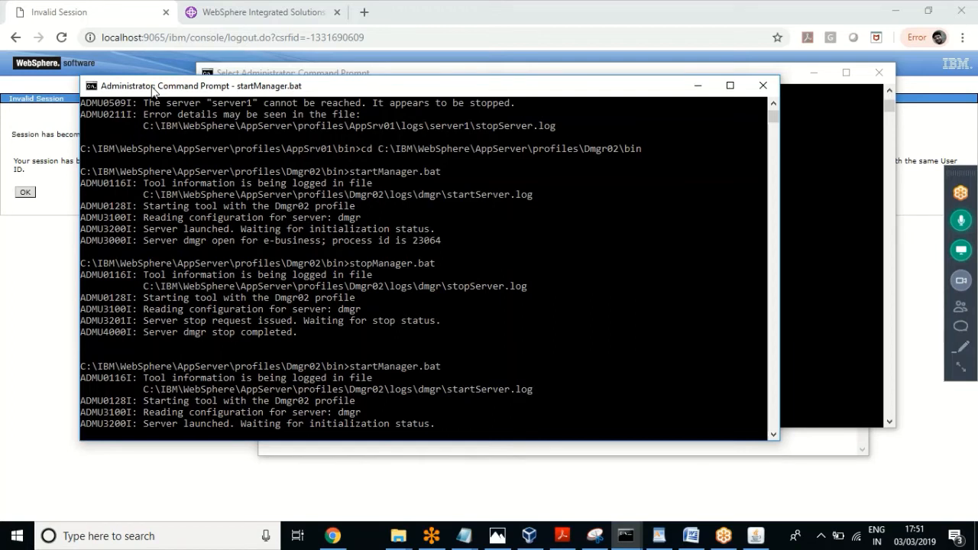
Step: Expand the full GoToMeeting controls panel and collapse it again
{"action": "left_click", "coordinate": [963, 367]}
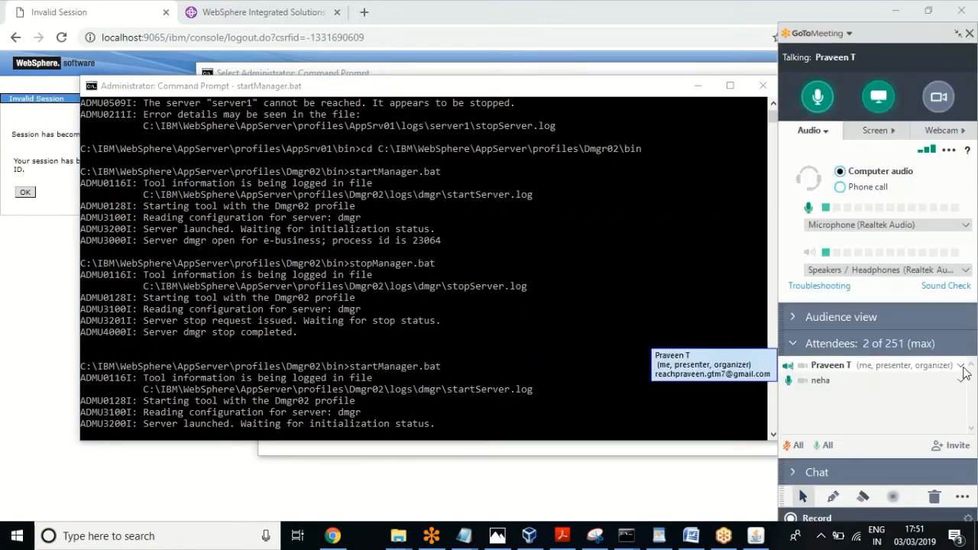
{"action": "left_click", "coordinate": [957, 34]}
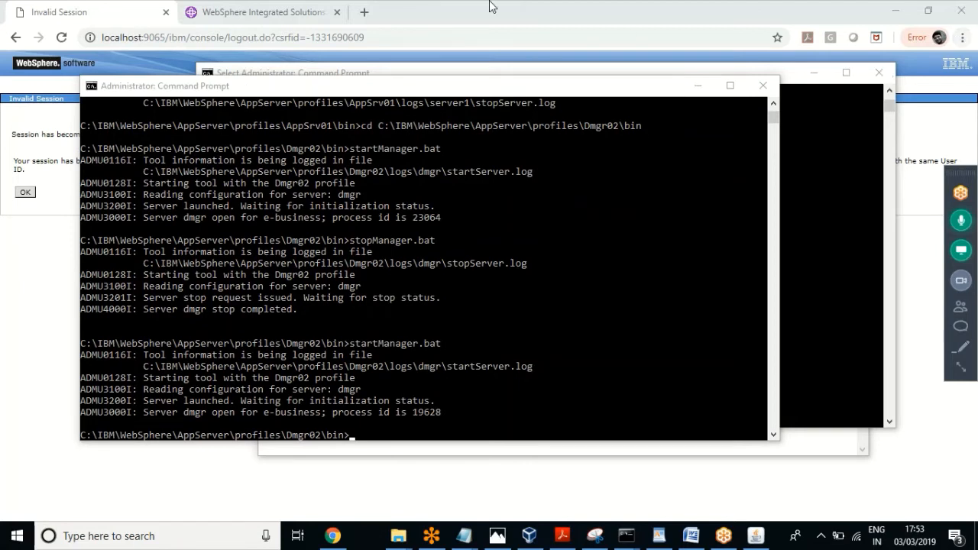
Step: On the Invalid Session tab, replace the address path to load localhost:9065/admin
{"action": "left_click", "coordinate": [84, 13]}
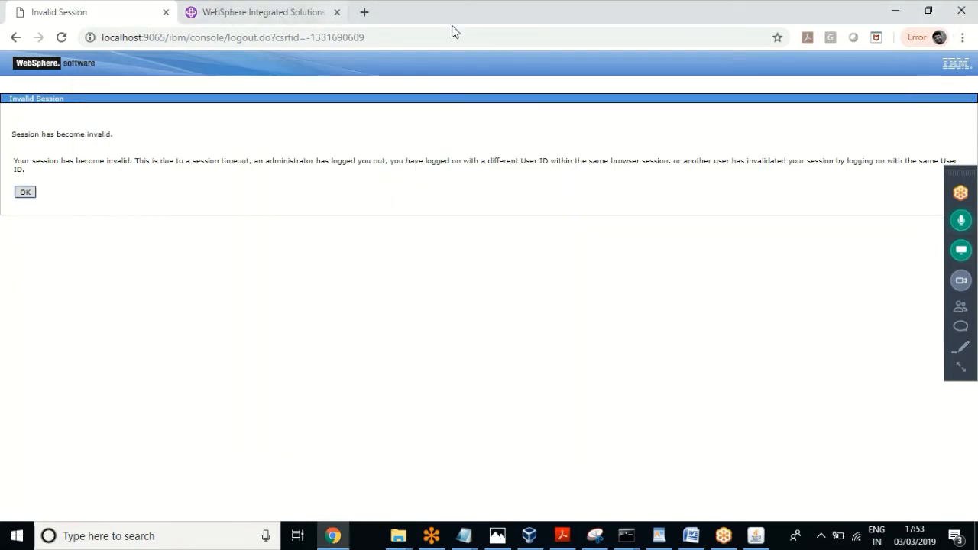
{"action": "double_click", "coordinate": [412, 42]}
{"action": "left_click_drag", "start_coordinate": [411, 42], "coordinate": [169, 46]}
{"action": "type", "text": "admin"}
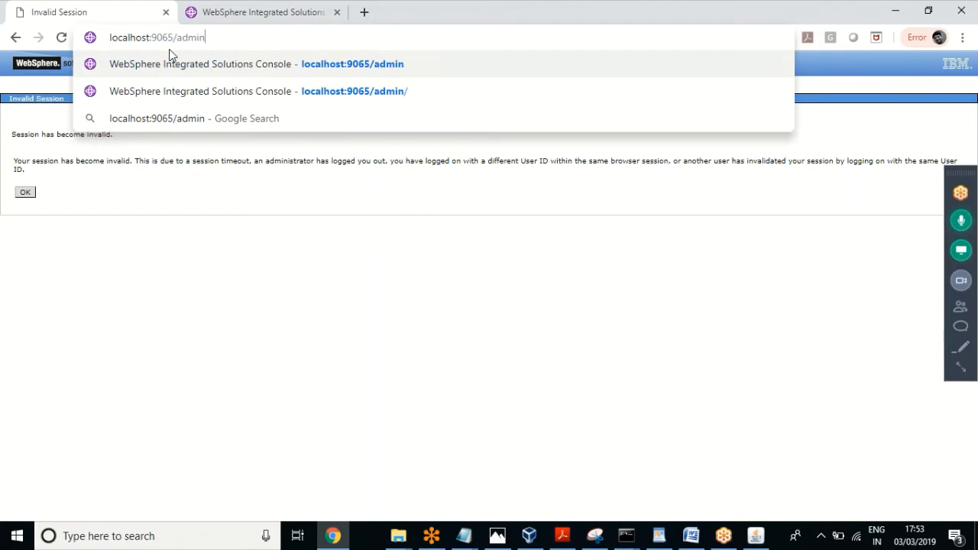
{"action": "key", "text": "Return"}
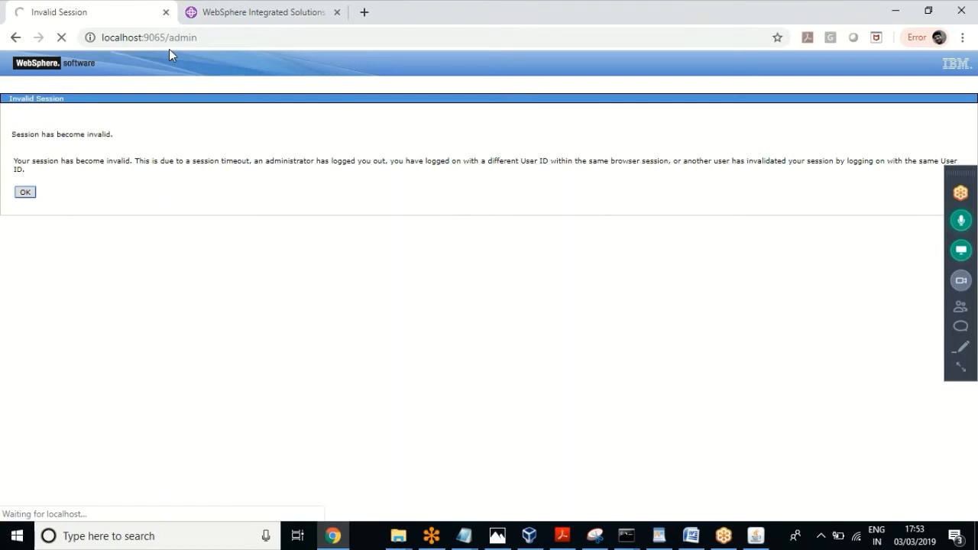
{"action": "key", "text": "XF86AudioLowerVolume"}
{"action": "key", "text": "XF86AudioRaiseVolume"}
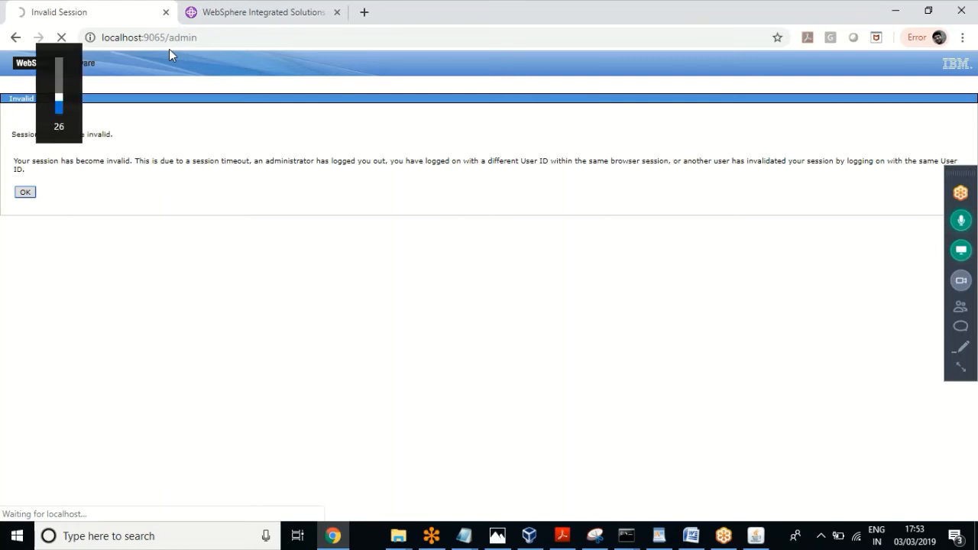
Step: Raise the system volume while the Dmgr02 console login page loads
{"action": "key", "text": "XF86AudioRaiseVolume"}
{"action": "key", "text": "XF86AudioRaiseVolume"}
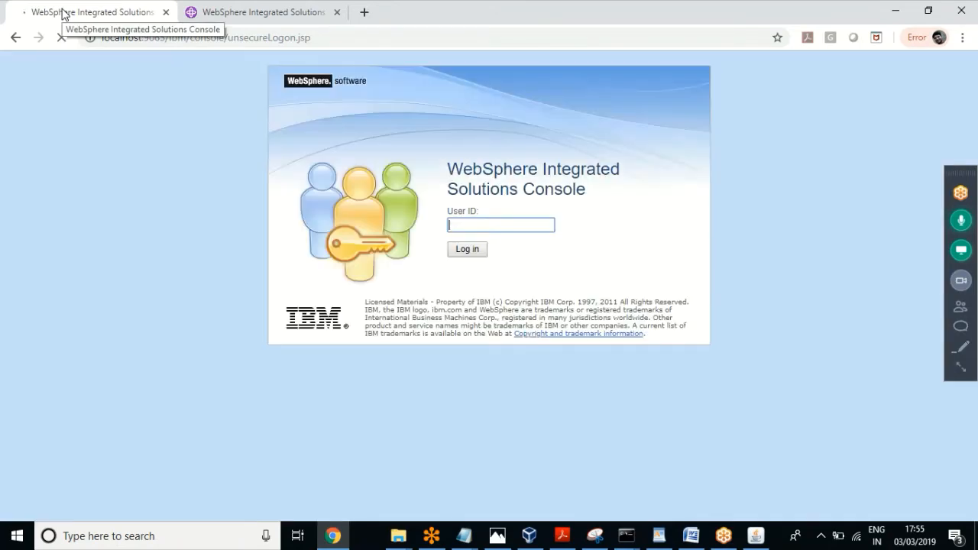
Step: Log back into the console on port 9065 and expand the Servers navigation section
{"action": "left_click", "coordinate": [467, 251]}
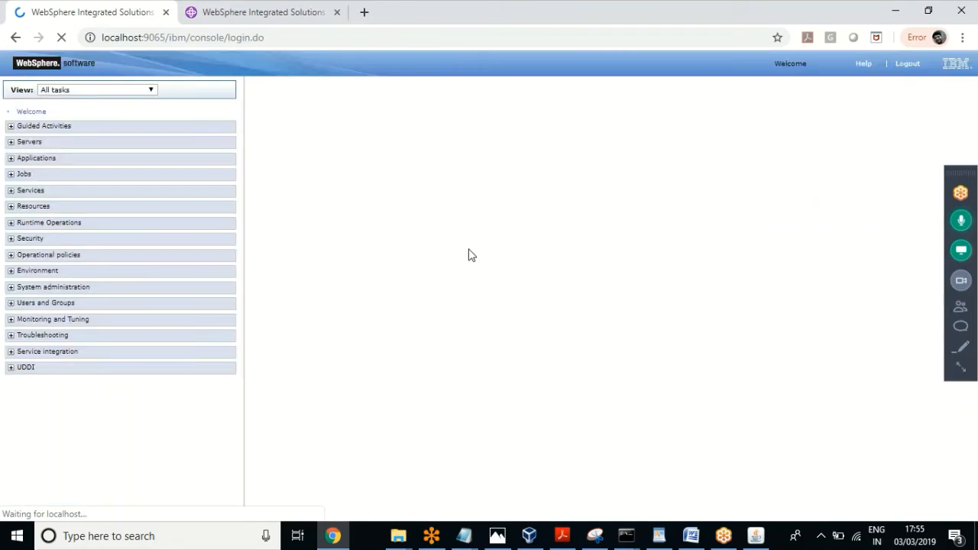
{"action": "left_click", "coordinate": [11, 142]}
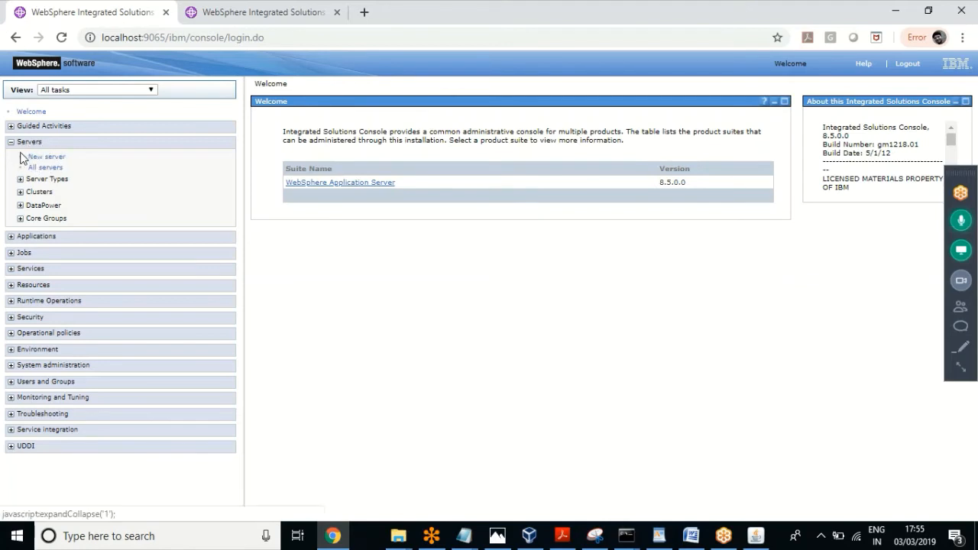
Step: Open the WebSphere application servers list and mute the other meeting attendee's microphone
{"action": "left_click", "coordinate": [21, 179]}
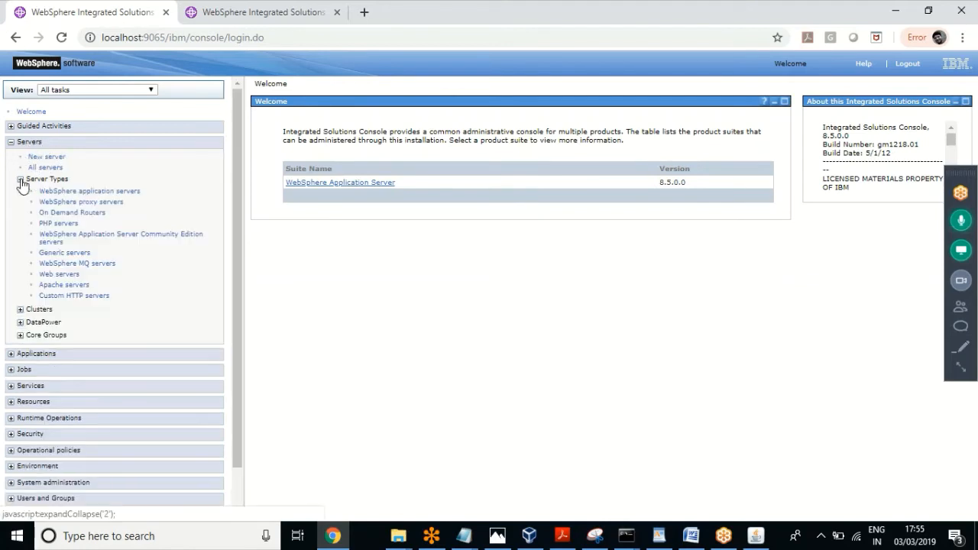
{"action": "left_click", "coordinate": [121, 193]}
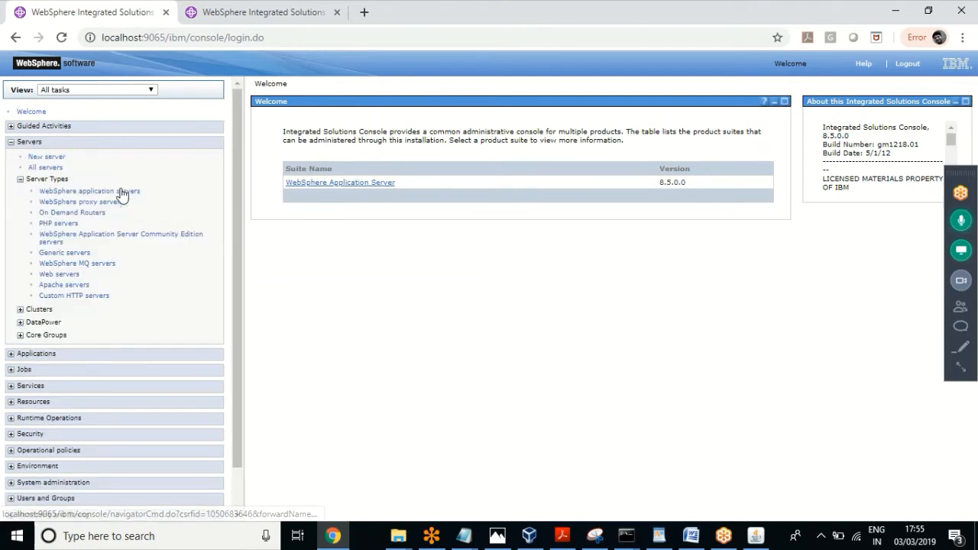
{"action": "left_click", "coordinate": [964, 368]}
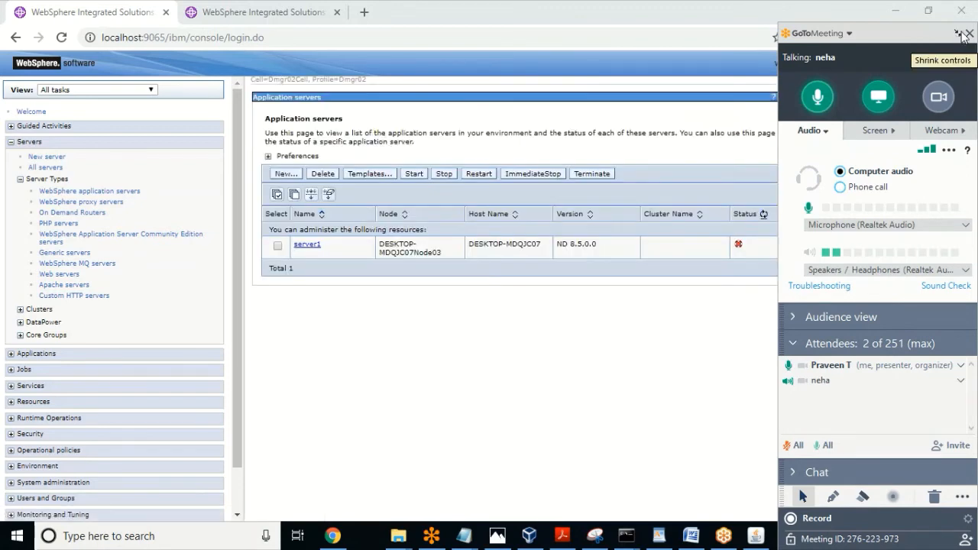
{"action": "left_click", "coordinate": [954, 35]}
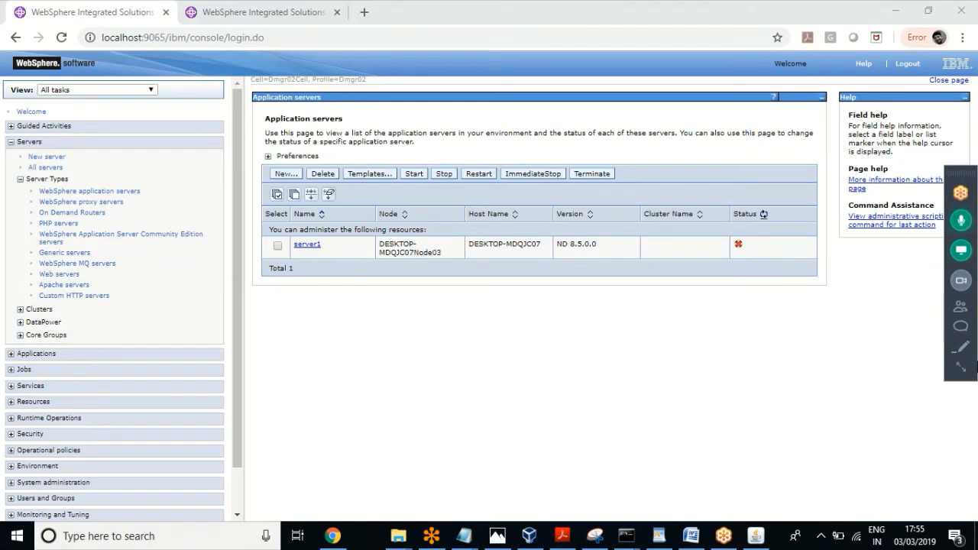
{"action": "mouse_move", "coordinate": [962, 372]}
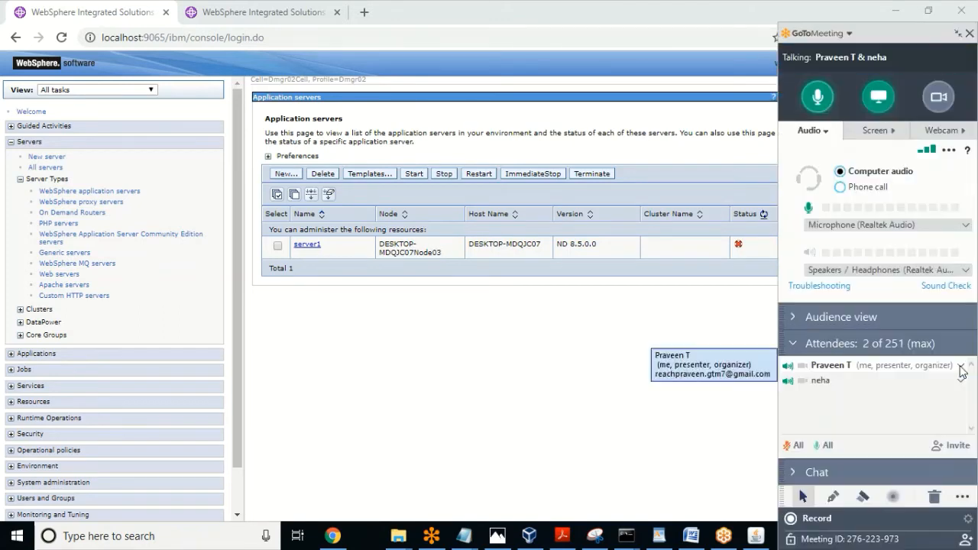
{"action": "left_click", "coordinate": [790, 384]}
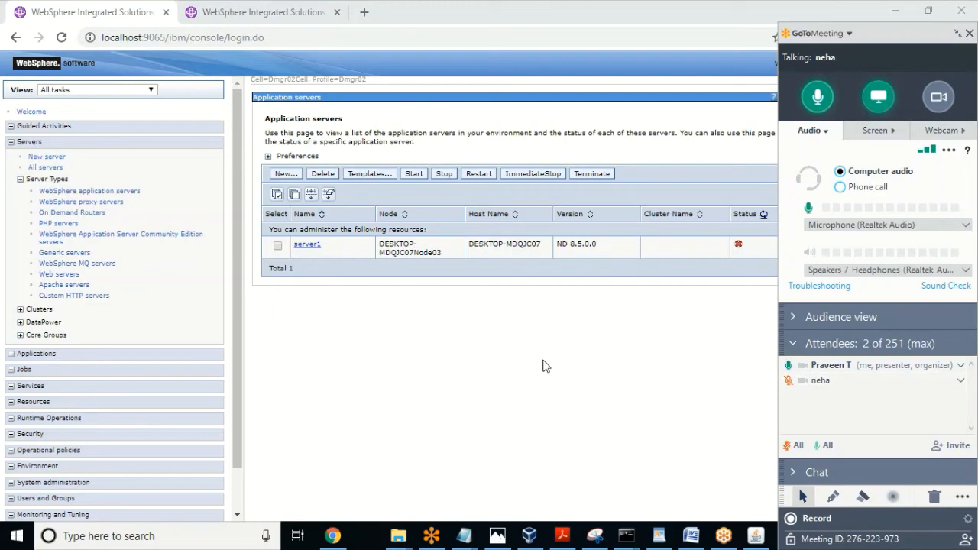
{"action": "left_click", "coordinate": [956, 34]}
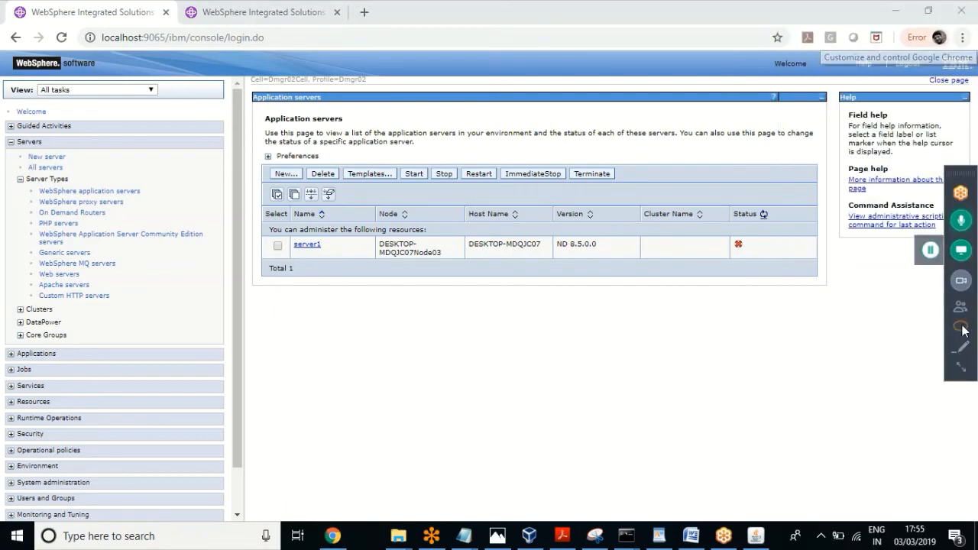
{"action": "left_click", "coordinate": [961, 369]}
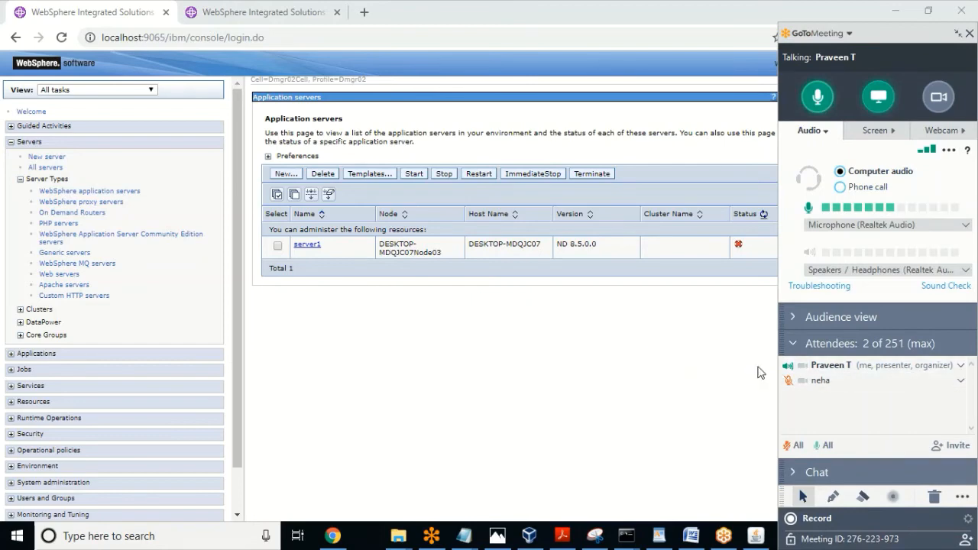
{"action": "left_click", "coordinate": [957, 35]}
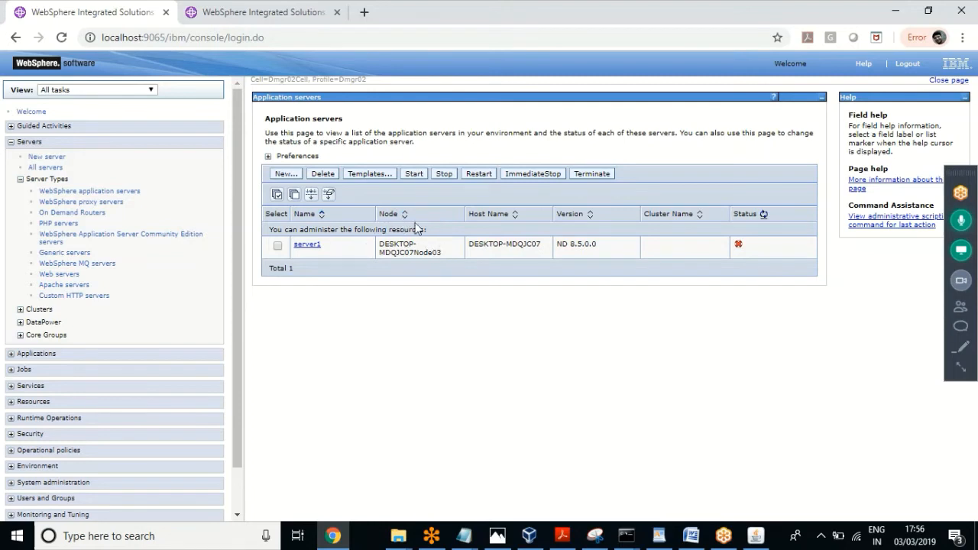
Step: Confirm server1 is on node DESKTOP-MDQJC07Node03 and stopped, then expand System administration
{"action": "left_click_drag", "start_coordinate": [445, 252], "coordinate": [391, 241]}
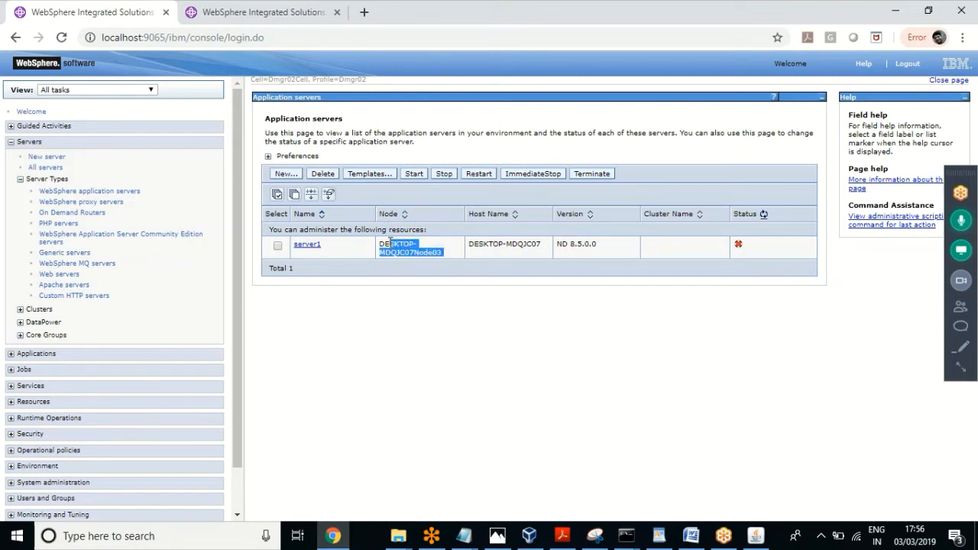
{"action": "left_click", "coordinate": [426, 257]}
{"action": "left_click_drag", "start_coordinate": [441, 252], "coordinate": [382, 243]}
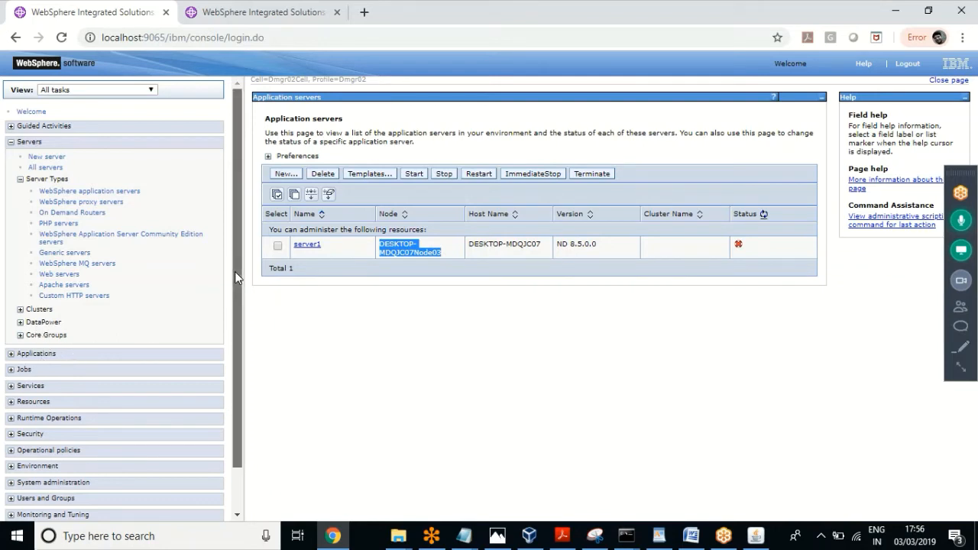
{"action": "left_click_drag", "start_coordinate": [235, 271], "coordinate": [231, 357]}
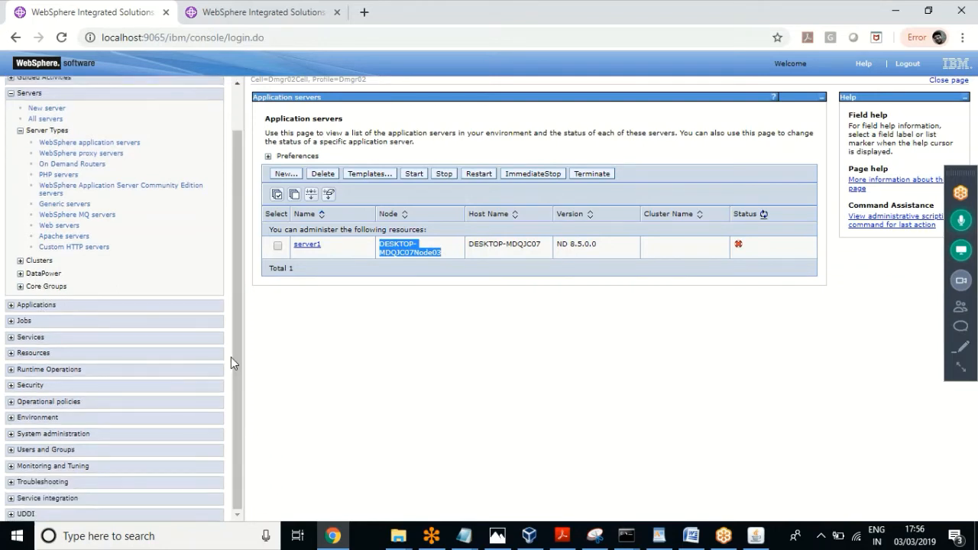
{"action": "left_click", "coordinate": [11, 434]}
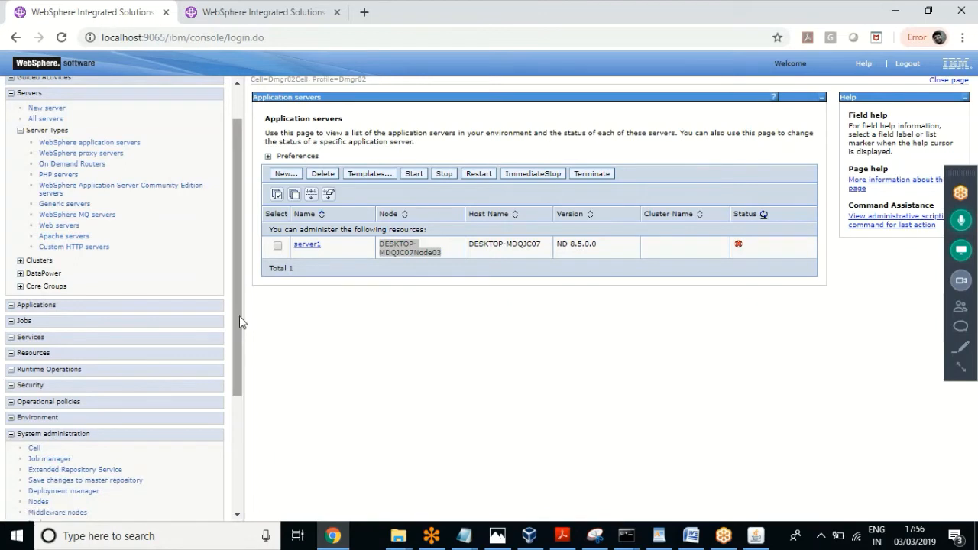
{"action": "left_click_drag", "start_coordinate": [239, 316], "coordinate": [224, 446]}
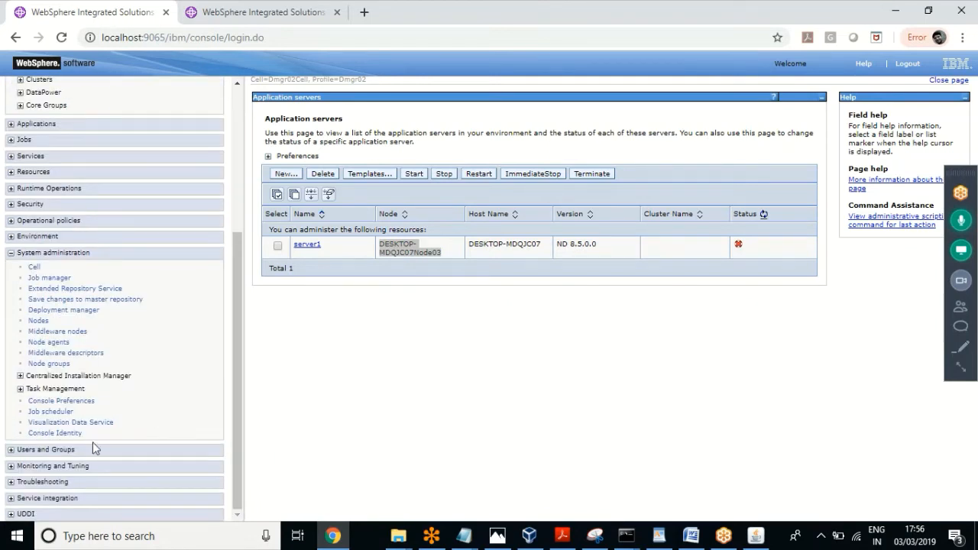
{"action": "left_click", "coordinate": [48, 342]}
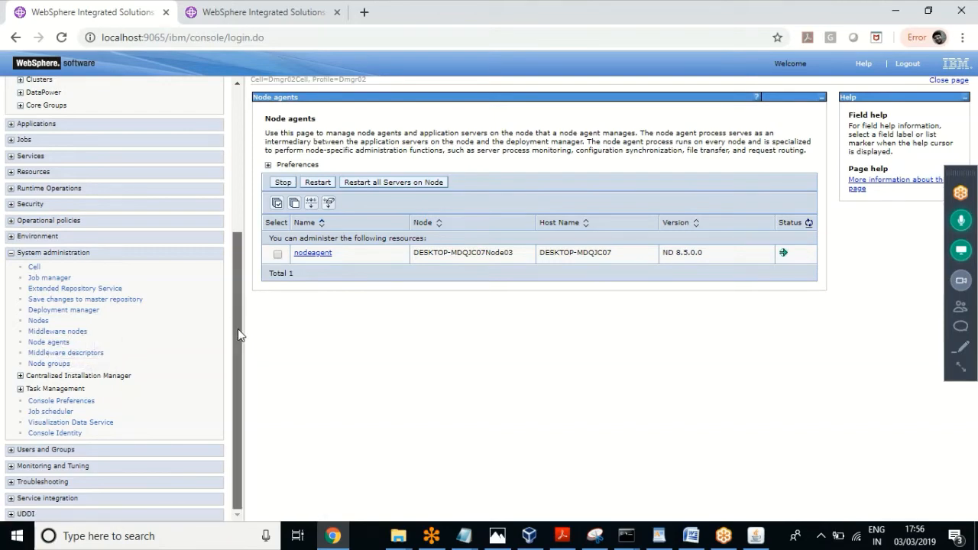
{"action": "left_click_drag", "start_coordinate": [237, 329], "coordinate": [240, 192]}
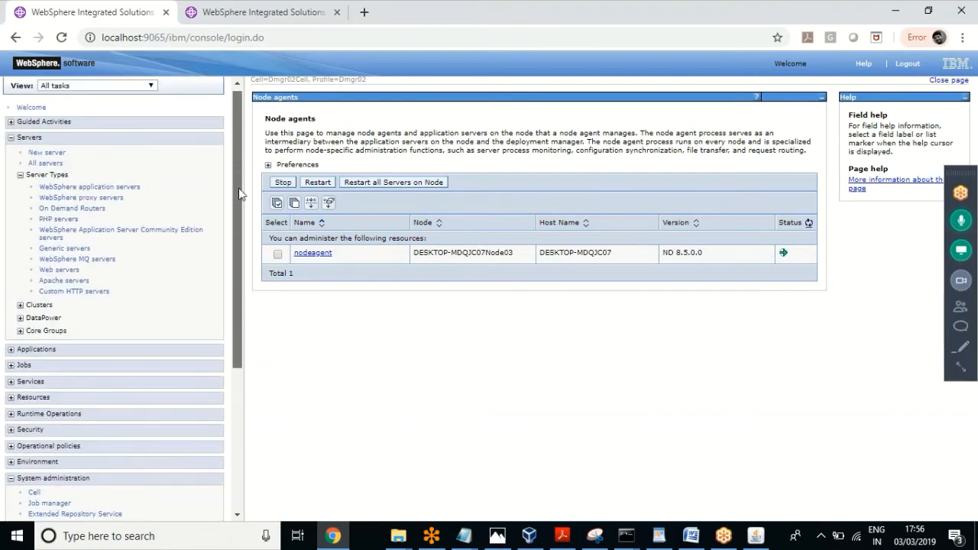
{"action": "left_click", "coordinate": [120, 188]}
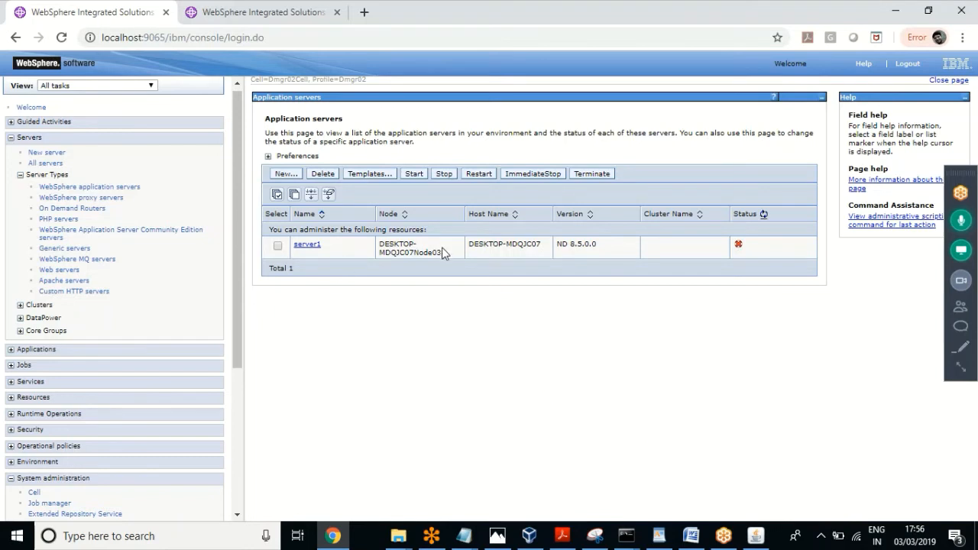
{"action": "left_click_drag", "start_coordinate": [444, 251], "coordinate": [380, 238]}
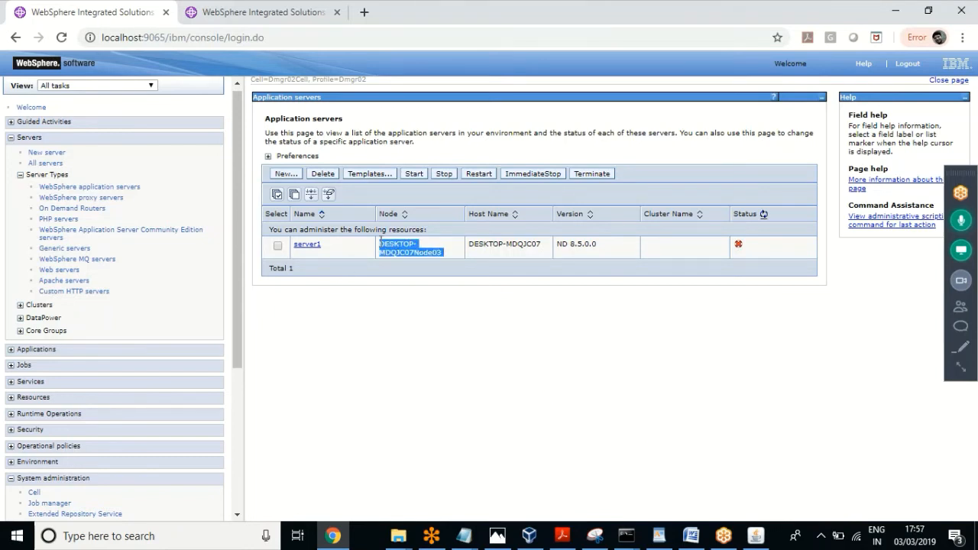
{"action": "left_click", "coordinate": [433, 239]}
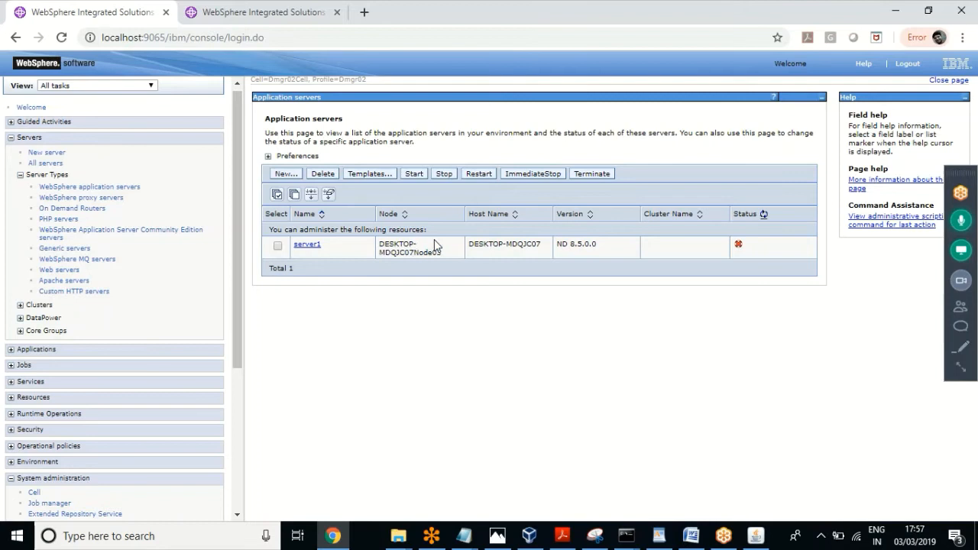
Step: Change the second tab's address to localhost:9067/admin and load it
{"action": "left_click", "coordinate": [252, 12]}
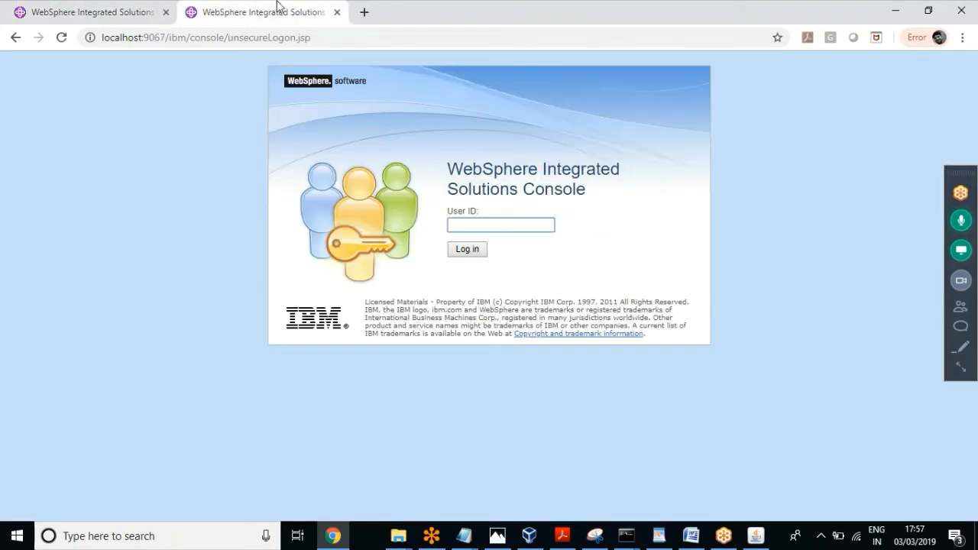
{"action": "left_click", "coordinate": [260, 38]}
{"action": "left_click", "coordinate": [259, 39]}
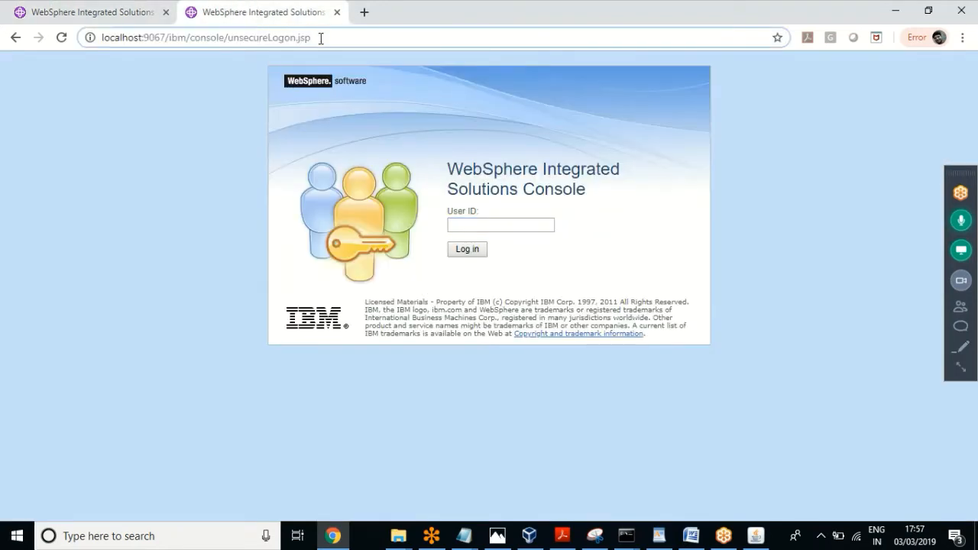
{"action": "left_click_drag", "start_coordinate": [321, 38], "coordinate": [170, 38]}
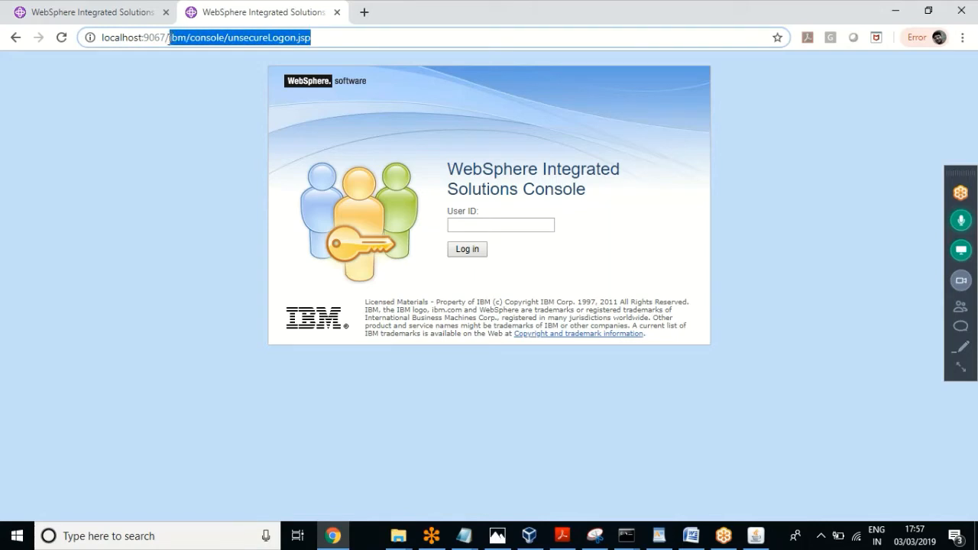
{"action": "type", "text": "admin"}
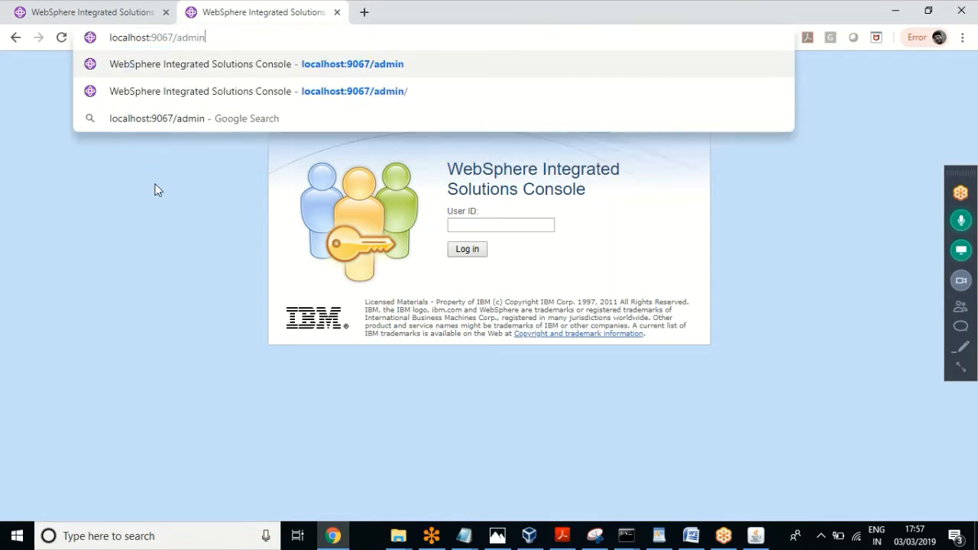
{"action": "key", "text": "Return"}
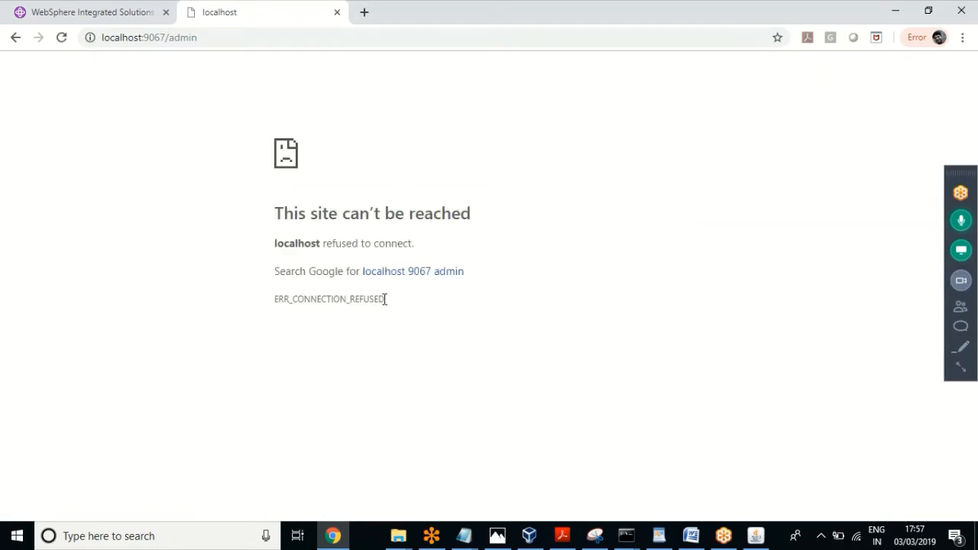
Step: Reload the connection-refused page, then return to the Application servers console tab
{"action": "left_click_drag", "start_coordinate": [387, 305], "coordinate": [275, 214]}
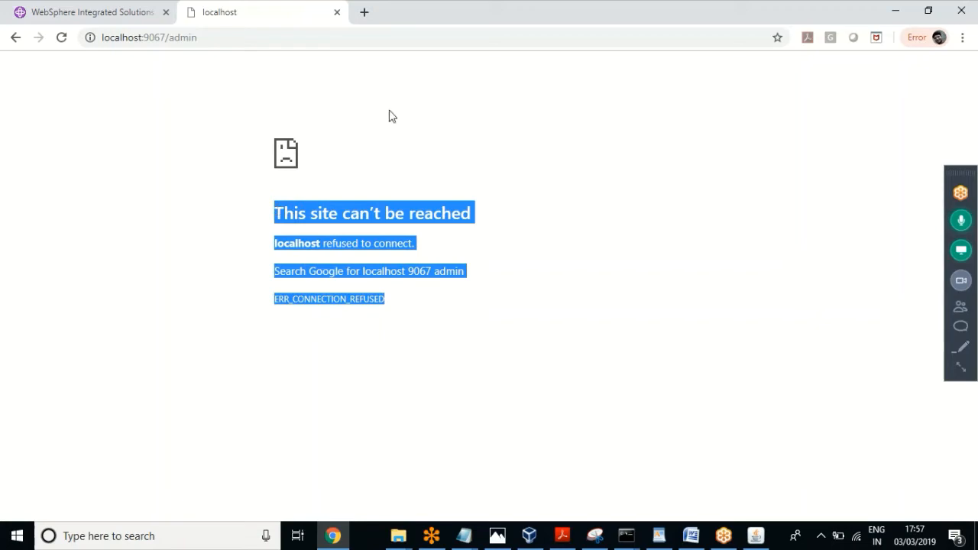
{"action": "left_click", "coordinate": [456, 132]}
{"action": "key", "text": "F5"}
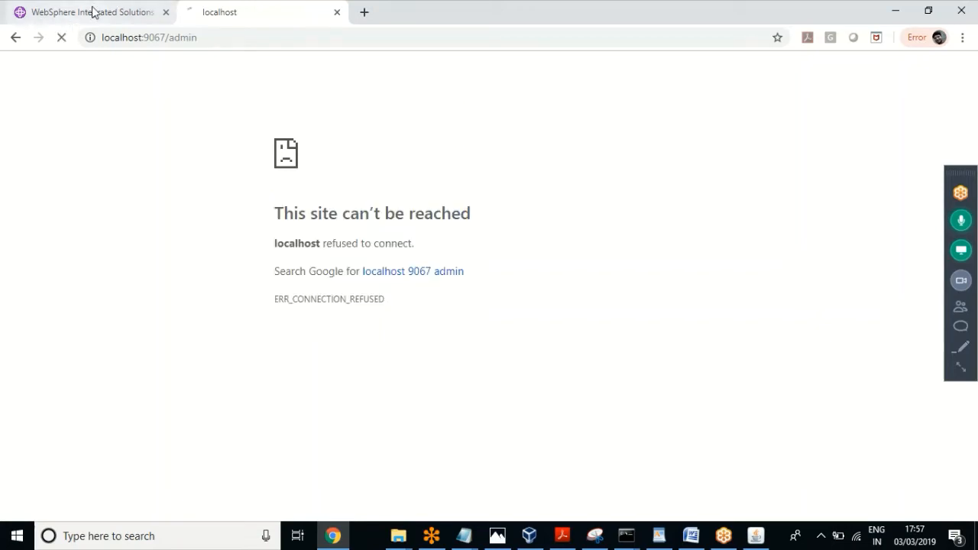
{"action": "left_click", "coordinate": [92, 11]}
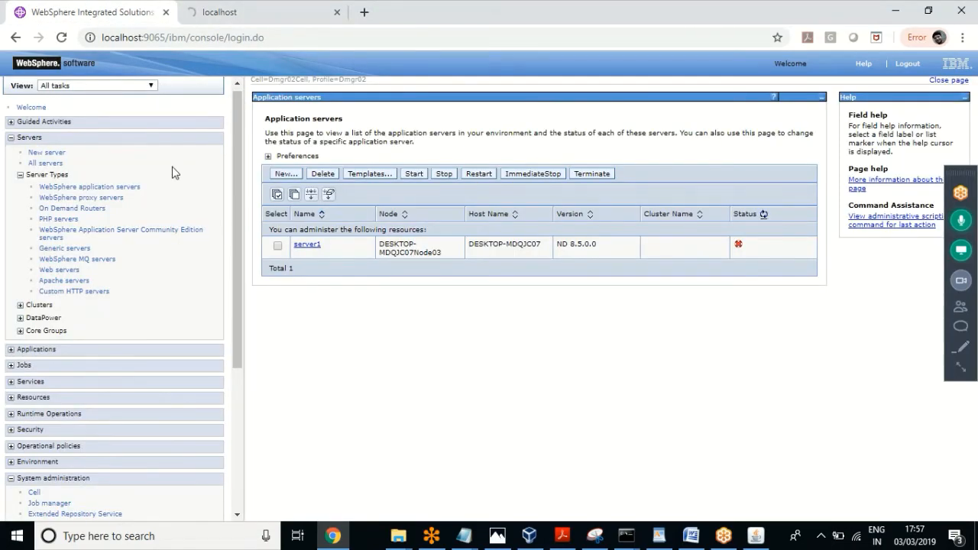
Step: Run stopNode.bat in the Administrator Command Prompt at the AppSrv04 bin folder, then return to the console
{"action": "left_click", "coordinate": [625, 536]}
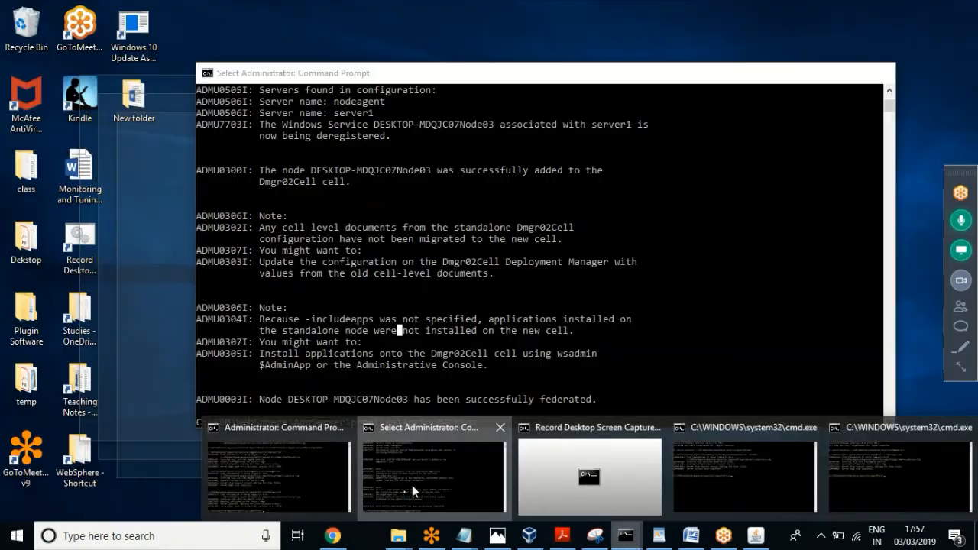
{"action": "left_click", "coordinate": [412, 485]}
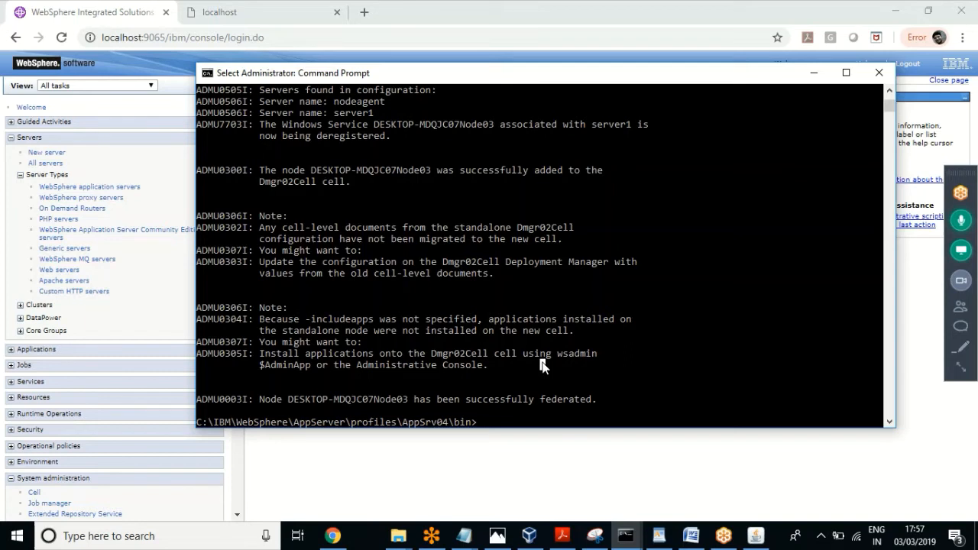
{"action": "type", "text": "stopN"}
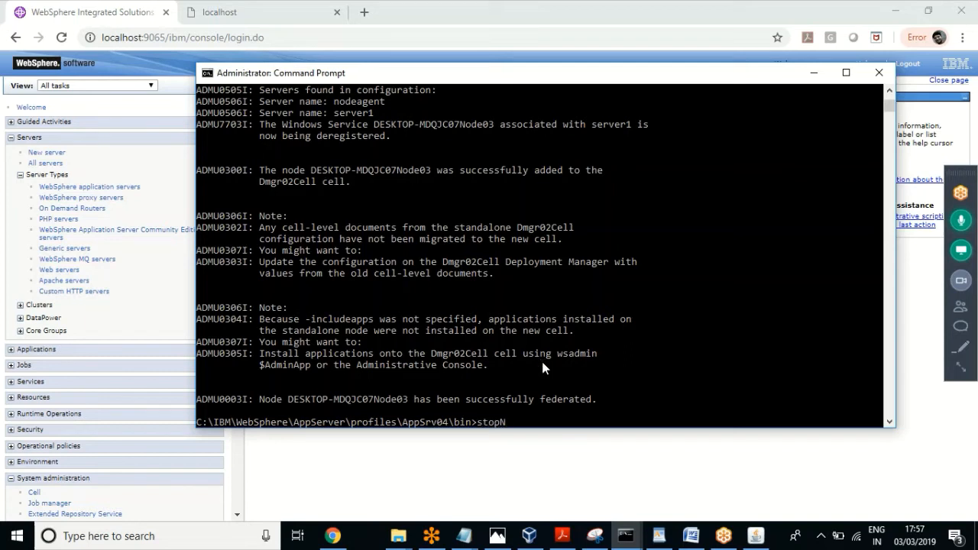
{"action": "type", "text": "ode.bat"}
{"action": "key", "text": "Return"}
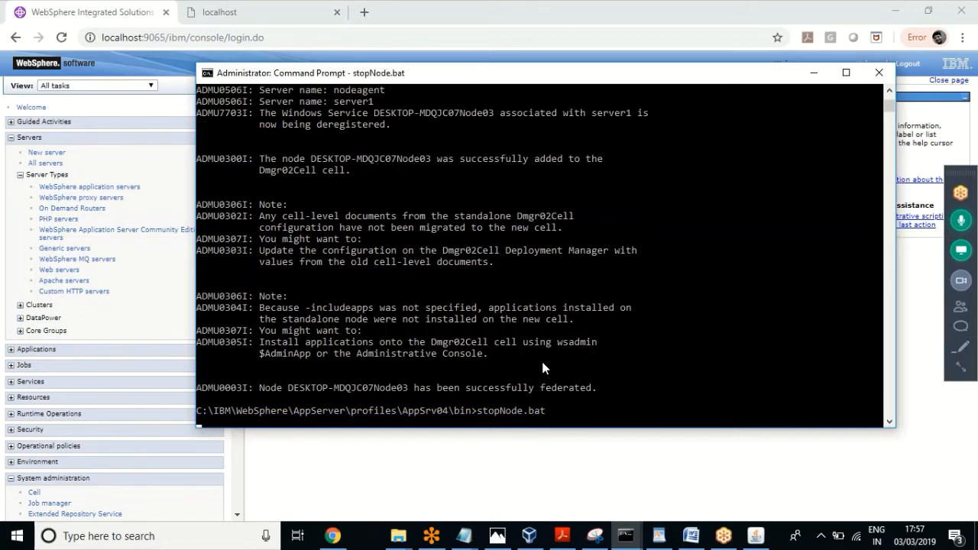
{"action": "left_click", "coordinate": [478, 410]}
{"action": "left_click_drag", "start_coordinate": [480, 410], "coordinate": [544, 416]}
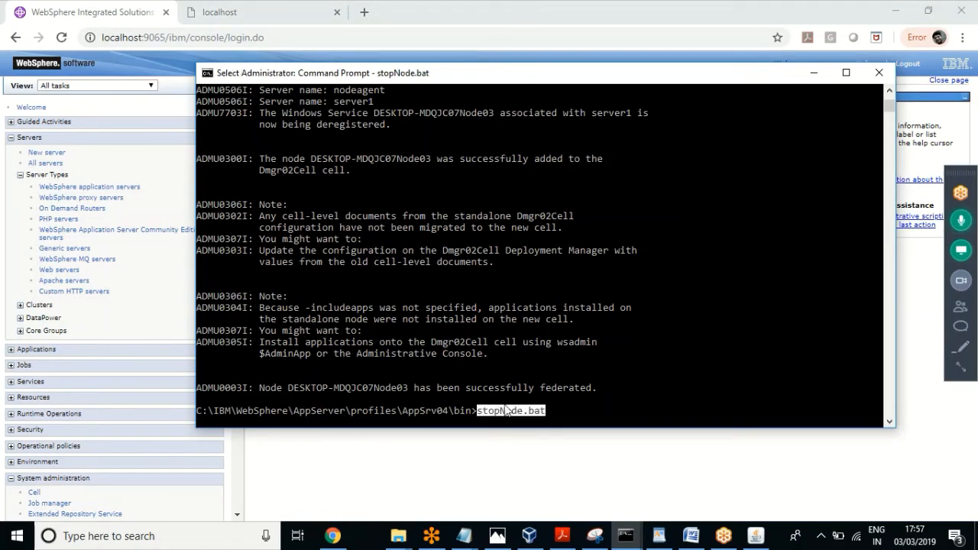
{"action": "key", "text": "ctrl+c"}
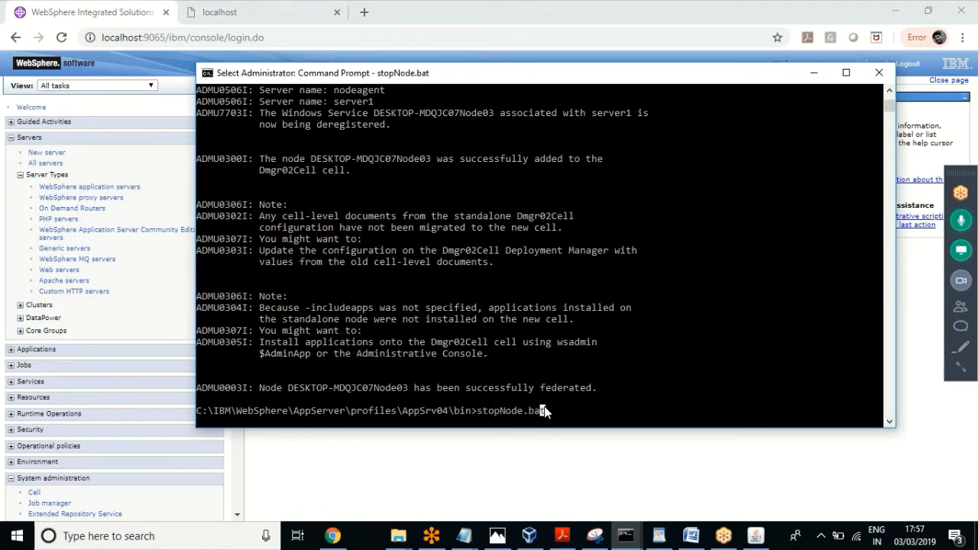
{"action": "left_click_drag", "start_coordinate": [544, 413], "coordinate": [480, 415]}
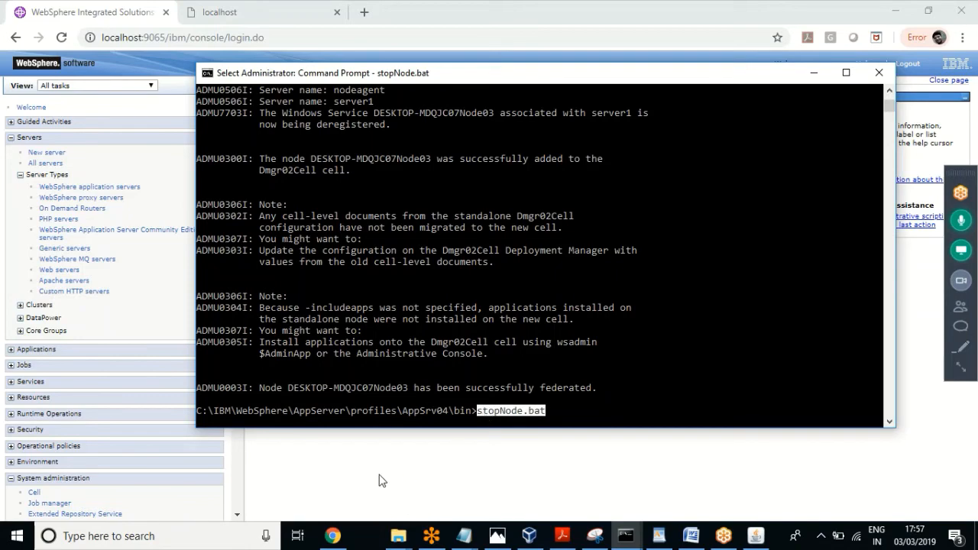
{"action": "left_click", "coordinate": [328, 478]}
{"action": "left_click_drag", "start_coordinate": [237, 282], "coordinate": [232, 388]}
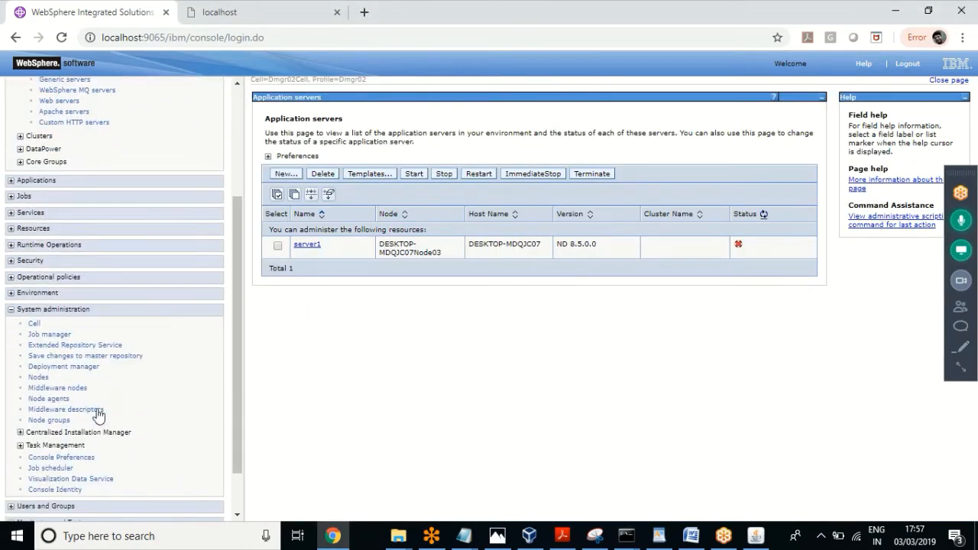
Step: Check the Node agents page, where nodeagent is listed as running
{"action": "left_click", "coordinate": [51, 399]}
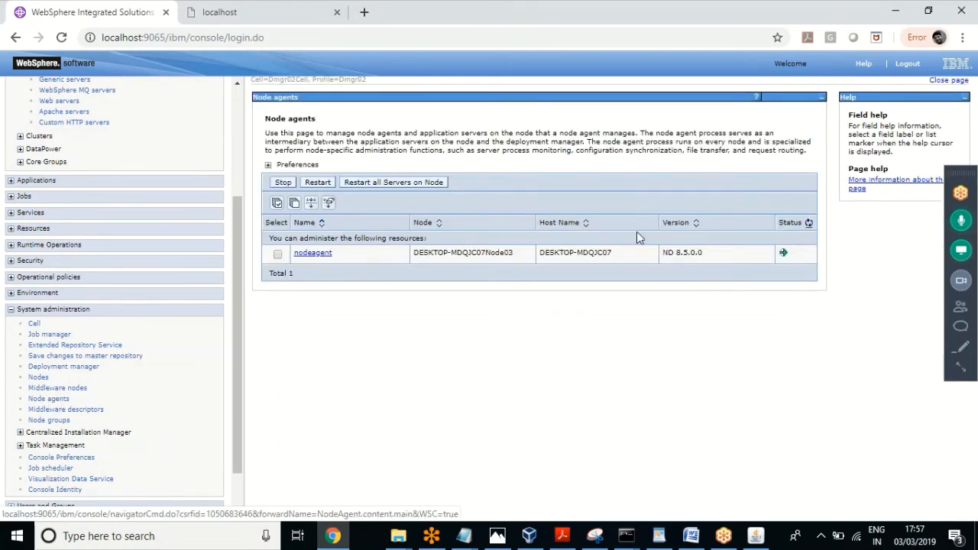
{"action": "left_click", "coordinate": [277, 253]}
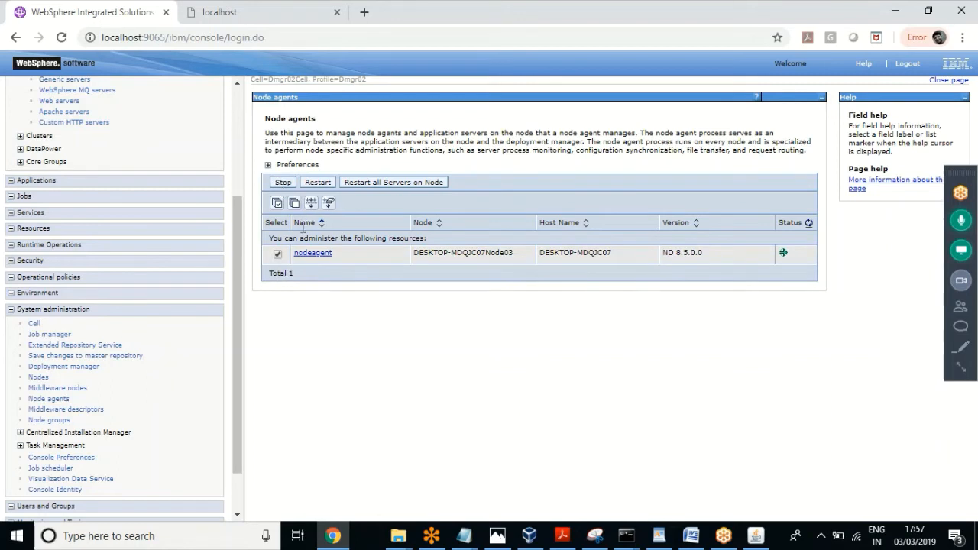
{"action": "left_click", "coordinate": [277, 254]}
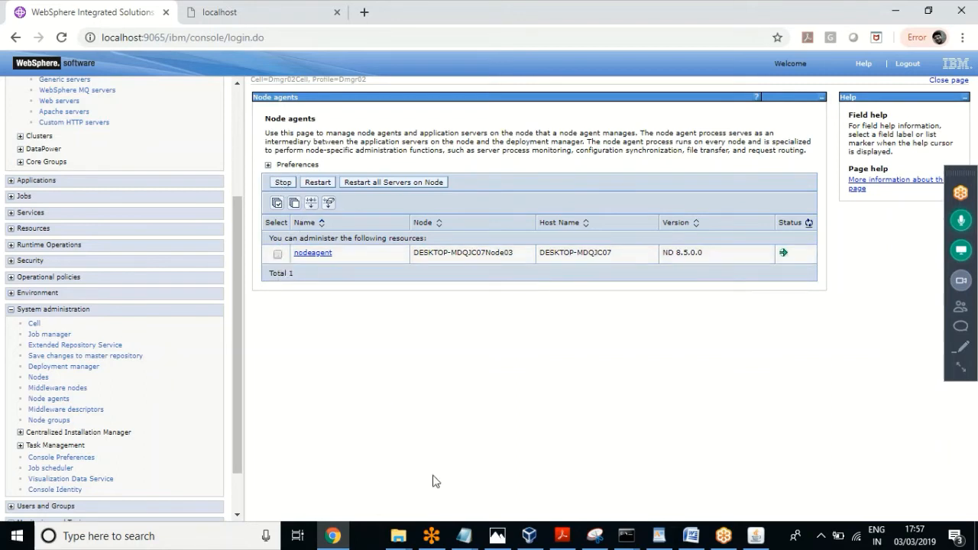
Step: Bring the stopNode.bat Command Prompt window back to the front
{"action": "left_click", "coordinate": [625, 537]}
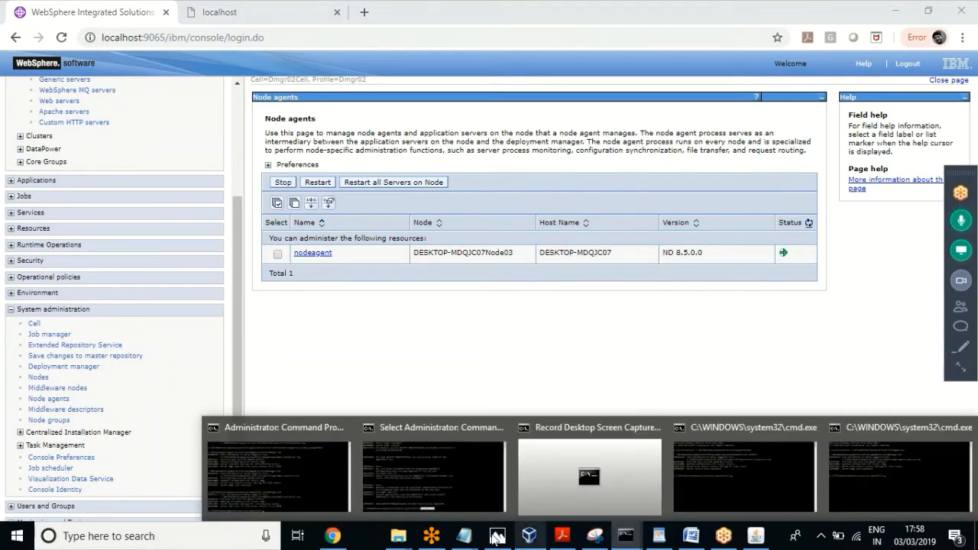
{"action": "left_click", "coordinate": [426, 498]}
{"action": "left_click", "coordinate": [561, 388]}
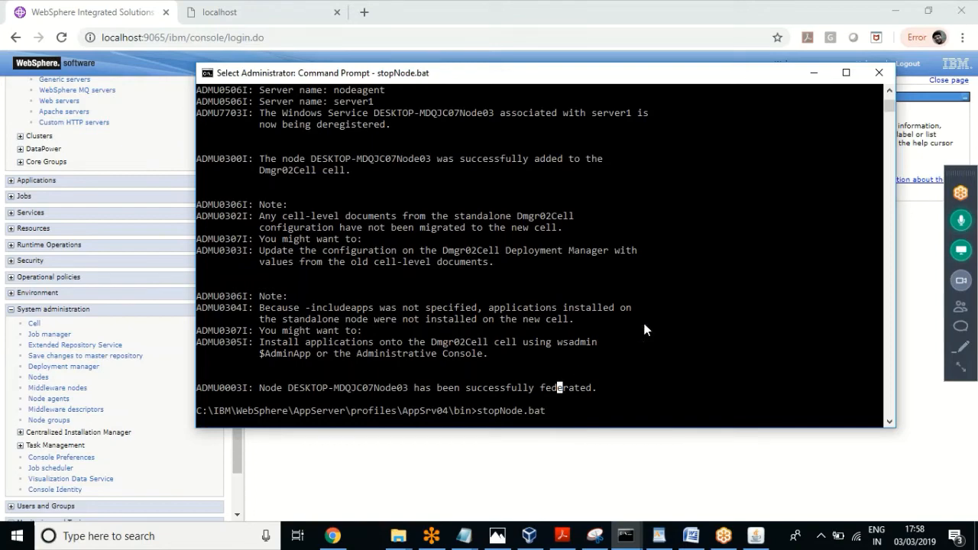
Step: Recheck the Node agents and Application servers pages; server1 on DESKTOP-MDQJC07Node03 is still stopped
{"action": "left_click", "coordinate": [91, 14]}
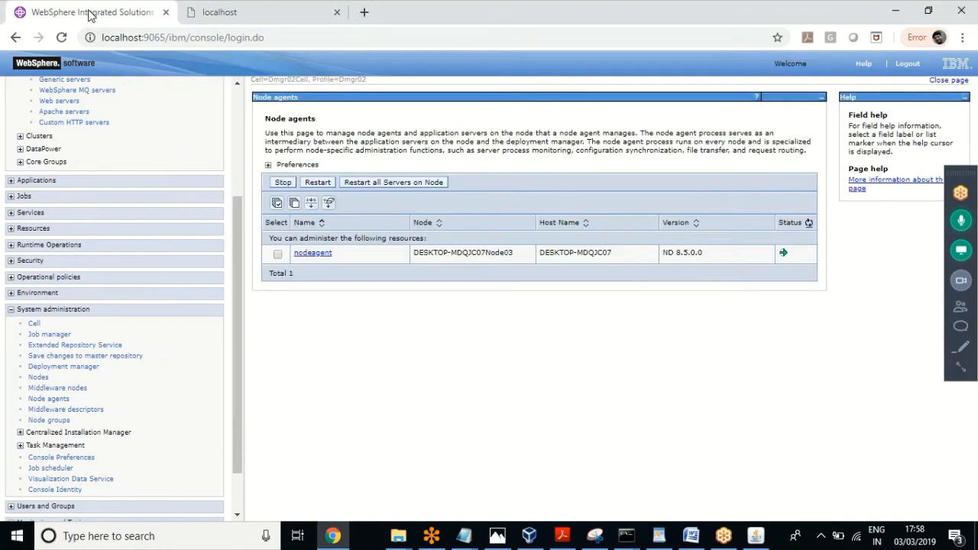
{"action": "left_click", "coordinate": [233, 102]}
{"action": "left_click_drag", "start_coordinate": [123, 174], "coordinate": [231, 76]}
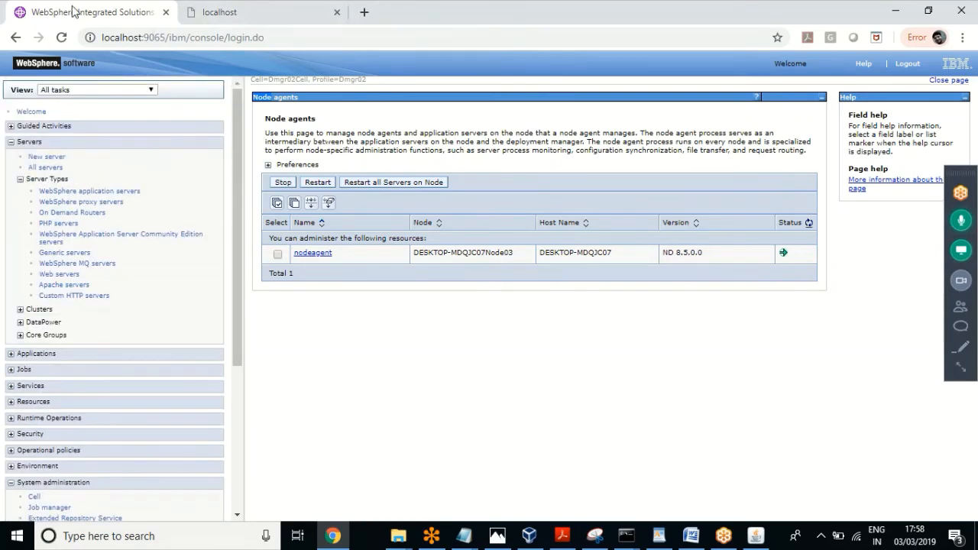
{"action": "left_click", "coordinate": [127, 195]}
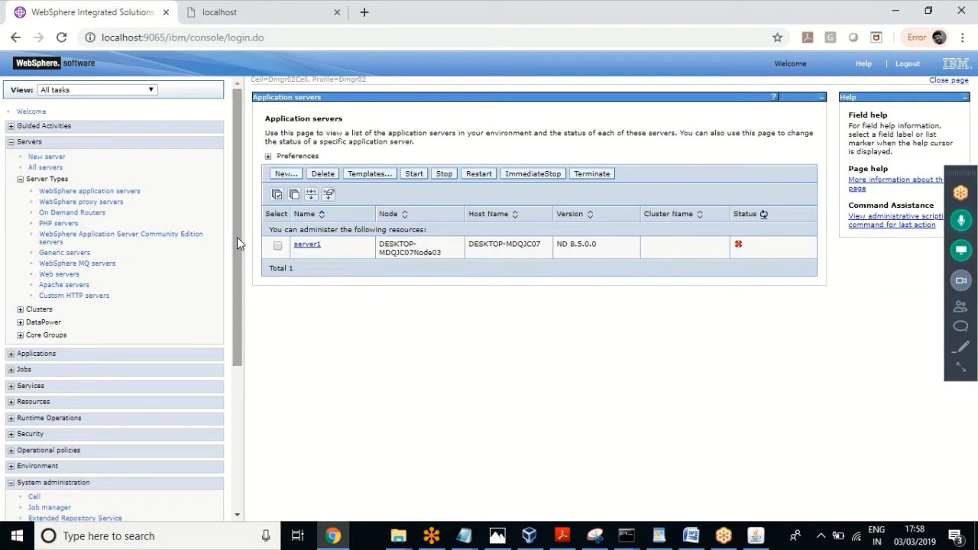
{"action": "left_click_drag", "start_coordinate": [237, 237], "coordinate": [213, 354]}
{"action": "scroll", "coordinate": [214, 355], "scroll_direction": "down", "scroll_amount": 1}
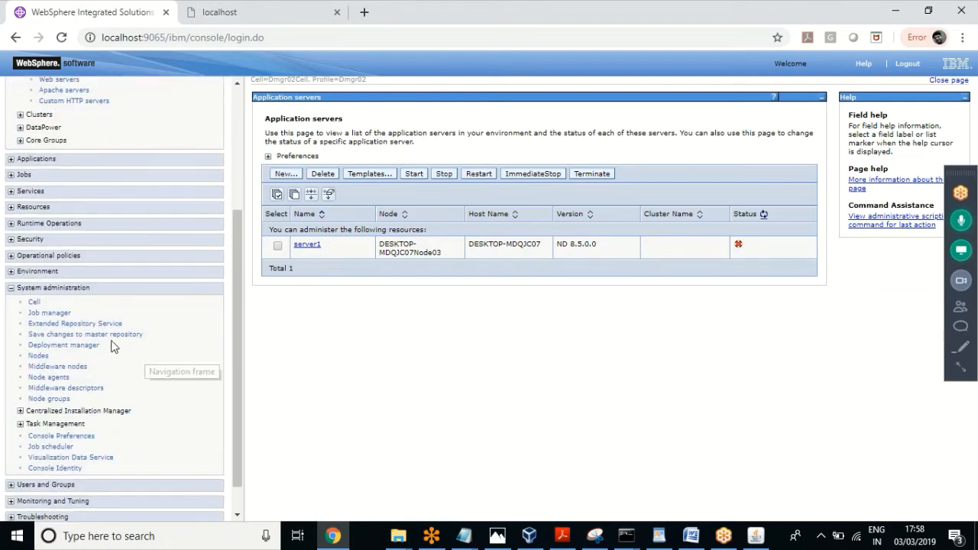
{"action": "left_click", "coordinate": [64, 381]}
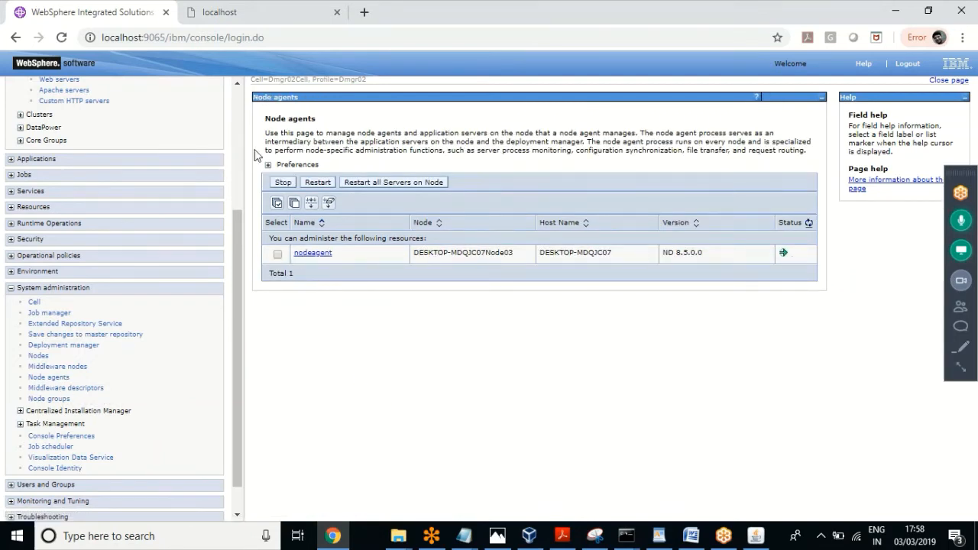
{"action": "left_click", "coordinate": [236, 99]}
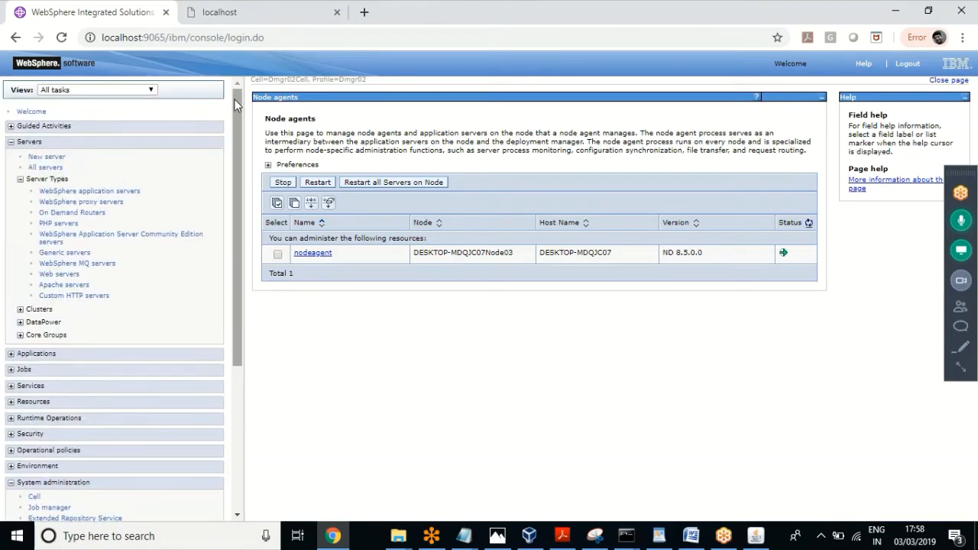
{"action": "left_click", "coordinate": [97, 192]}
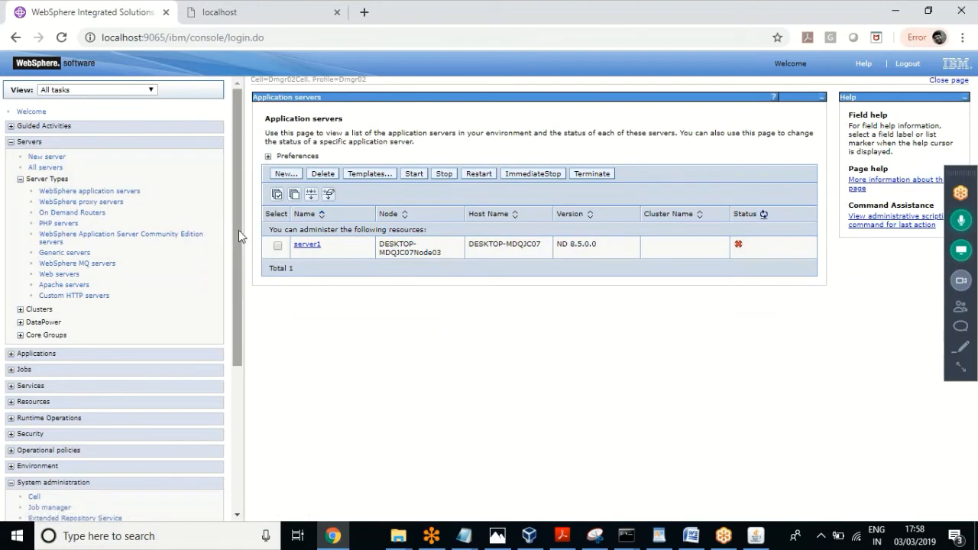
{"action": "left_click_drag", "start_coordinate": [239, 232], "coordinate": [229, 360]}
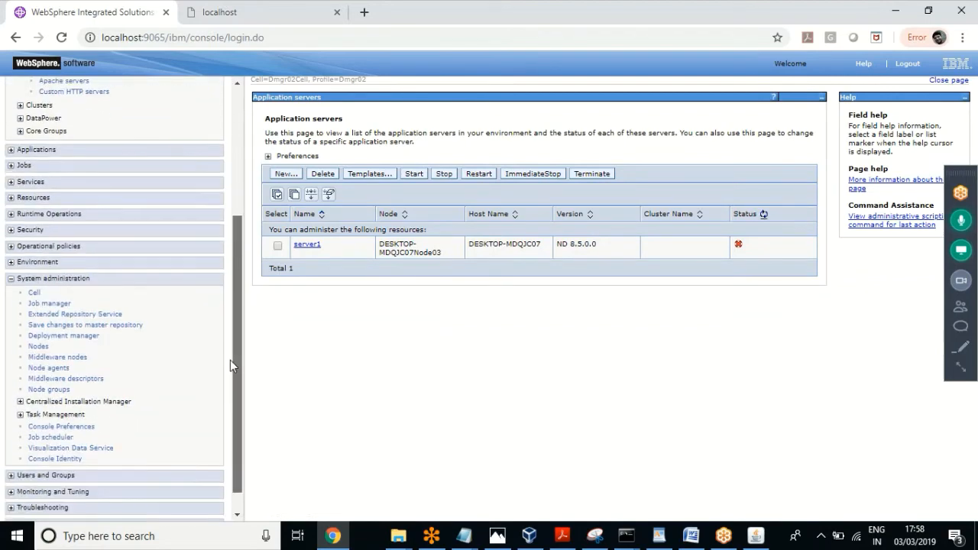
{"action": "left_click", "coordinate": [626, 535]}
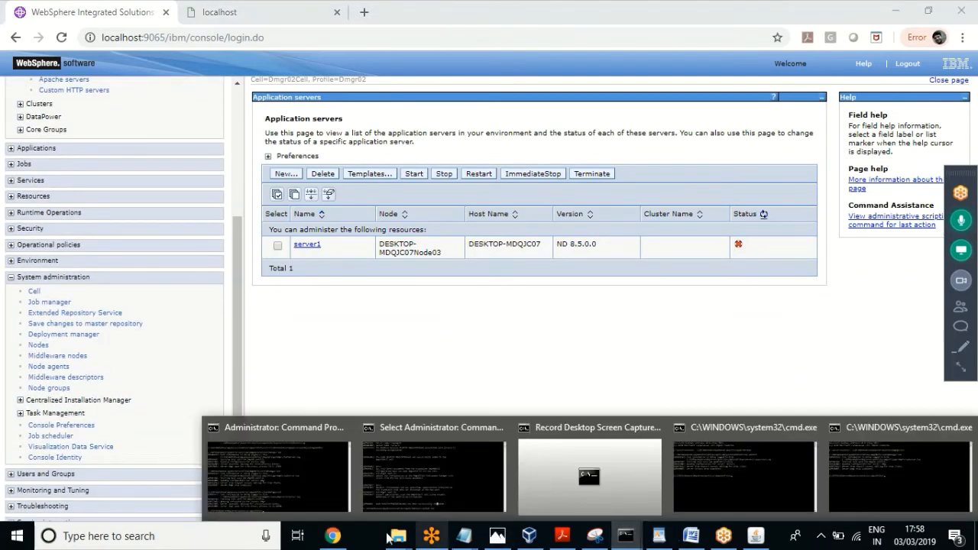
{"action": "left_click", "coordinate": [449, 487]}
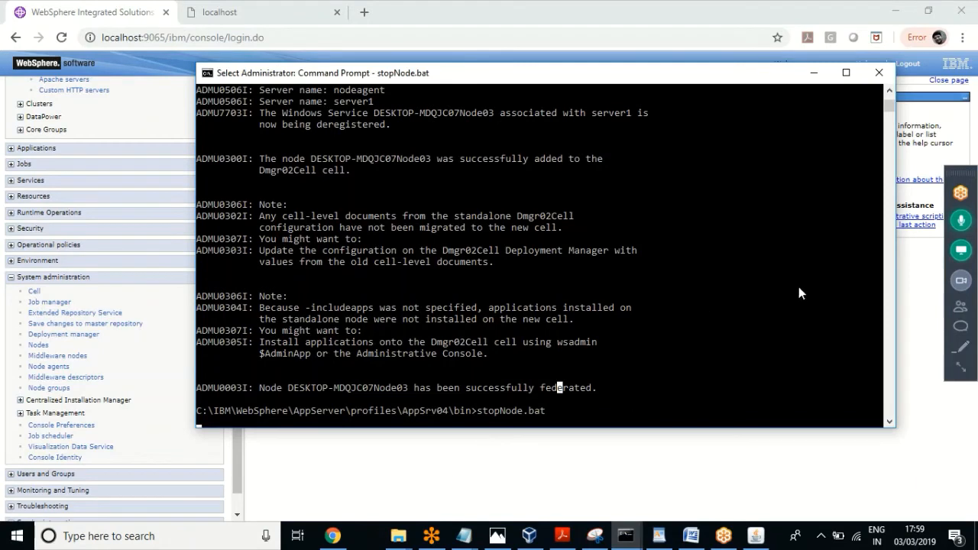
{"action": "left_click", "coordinate": [960, 370]}
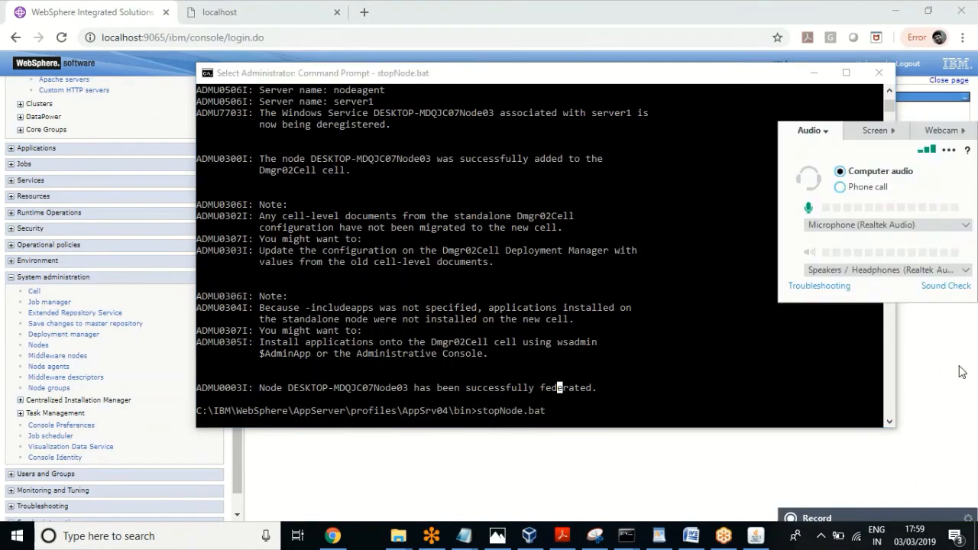
{"action": "left_click", "coordinate": [790, 380]}
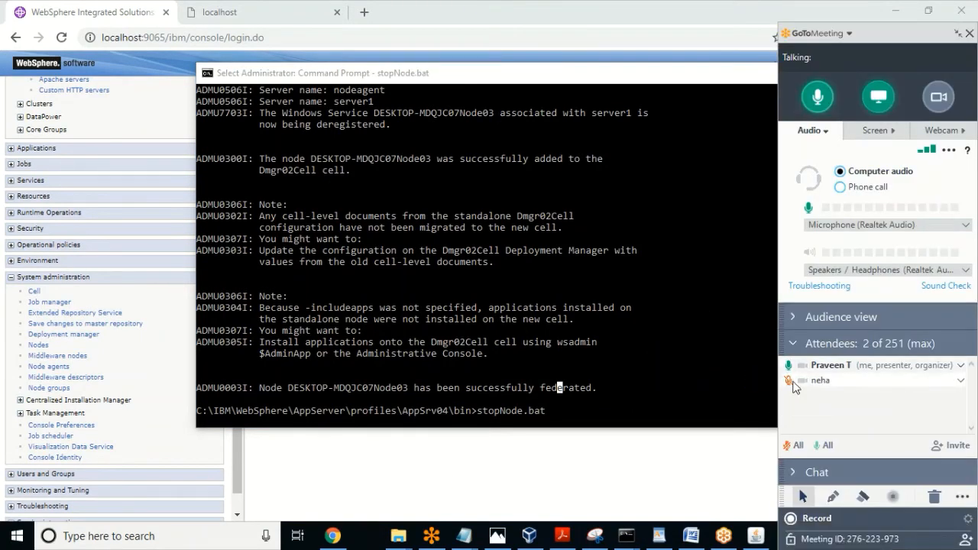
{"action": "left_click", "coordinate": [545, 85]}
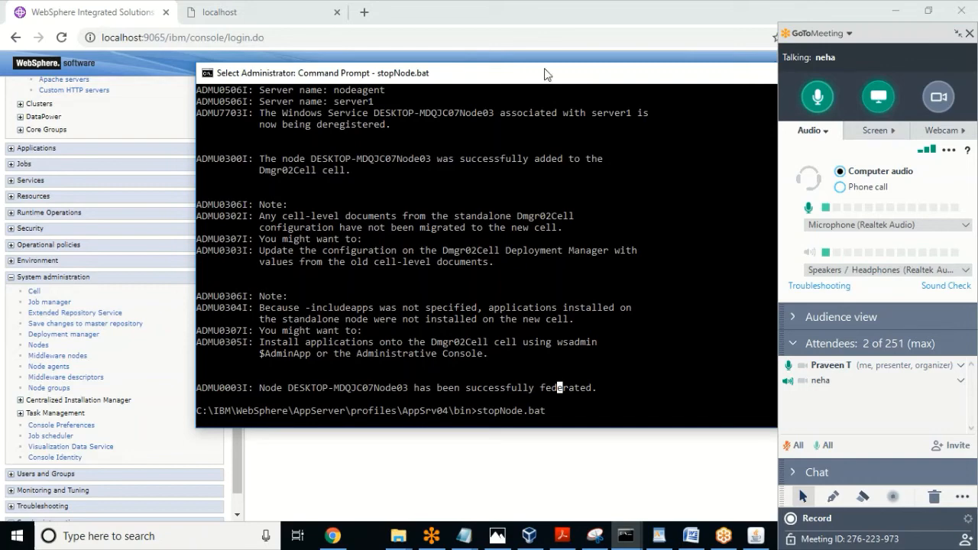
{"action": "left_click_drag", "start_coordinate": [627, 84], "coordinate": [502, 79]}
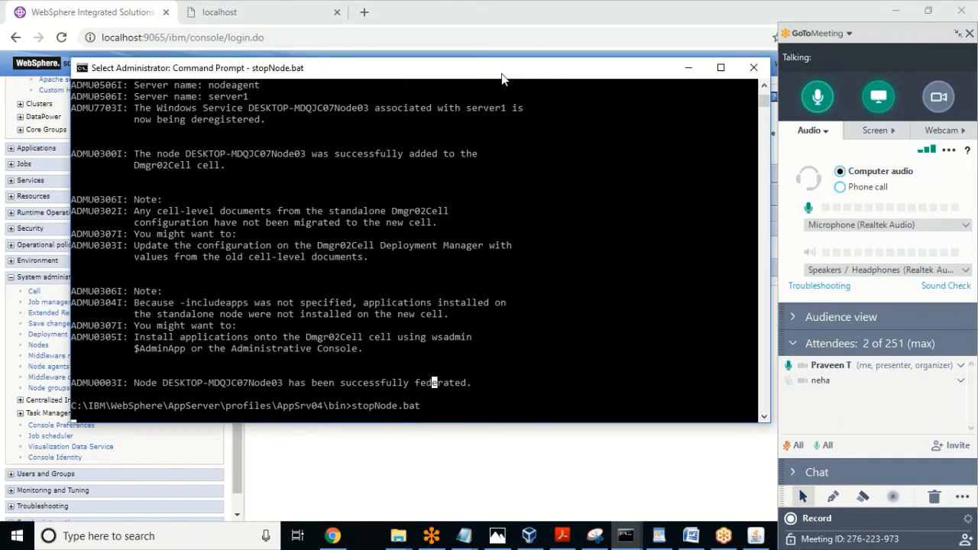
{"action": "left_click", "coordinate": [957, 35]}
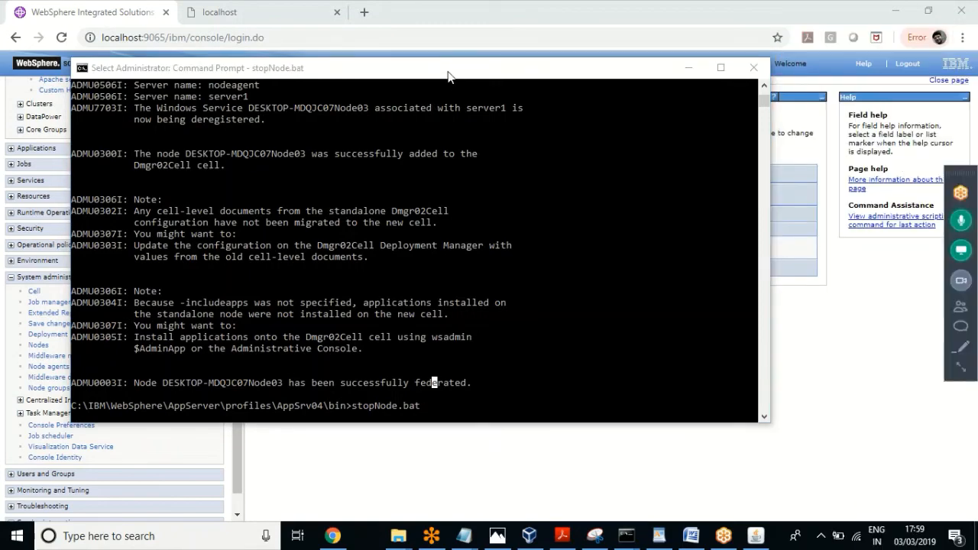
{"action": "left_click_drag", "start_coordinate": [448, 75], "coordinate": [493, 71]}
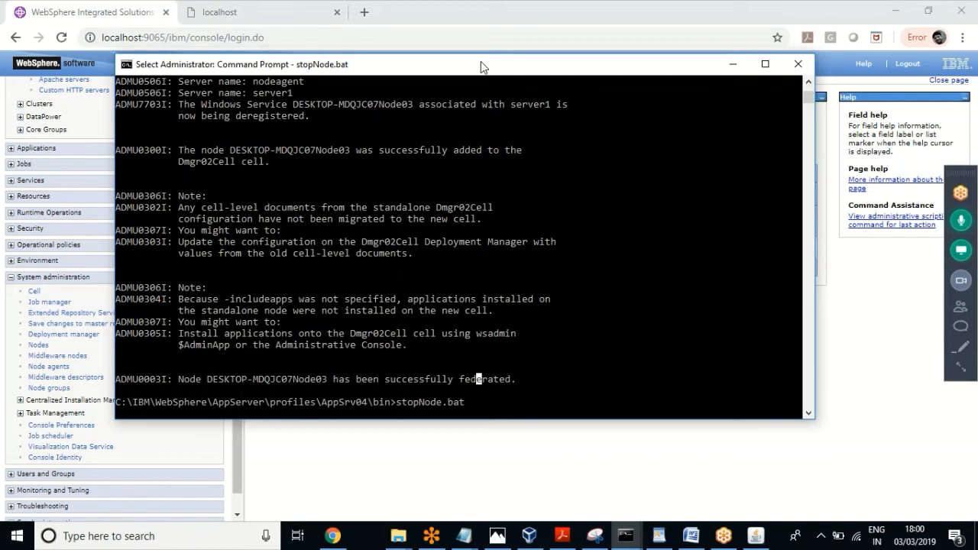
Step: Let stopNode.bat finish with 'Server nodeagent stop completed.' and return to the browser console
{"action": "key", "text": "Return"}
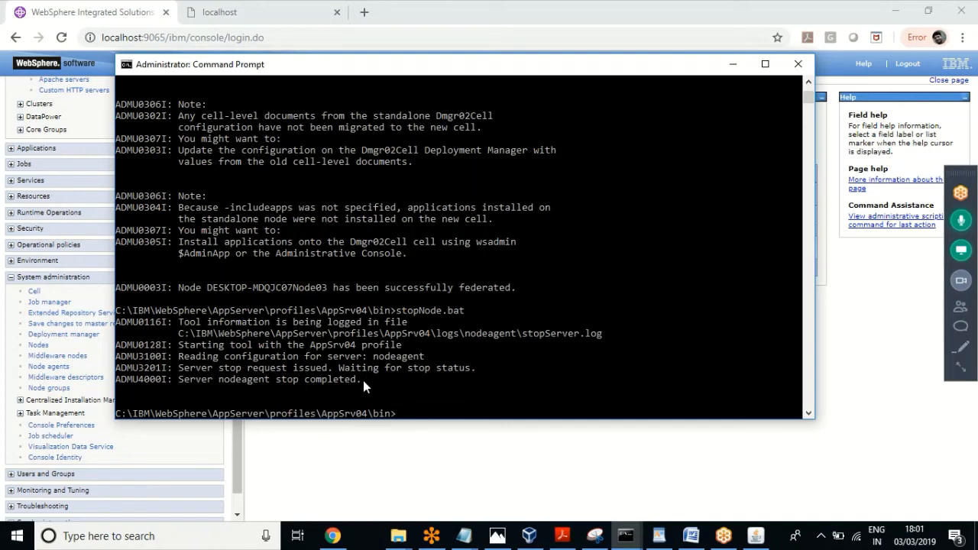
{"action": "left_click_drag", "start_coordinate": [363, 381], "coordinate": [146, 328]}
{"action": "left_click", "coordinate": [217, 403]}
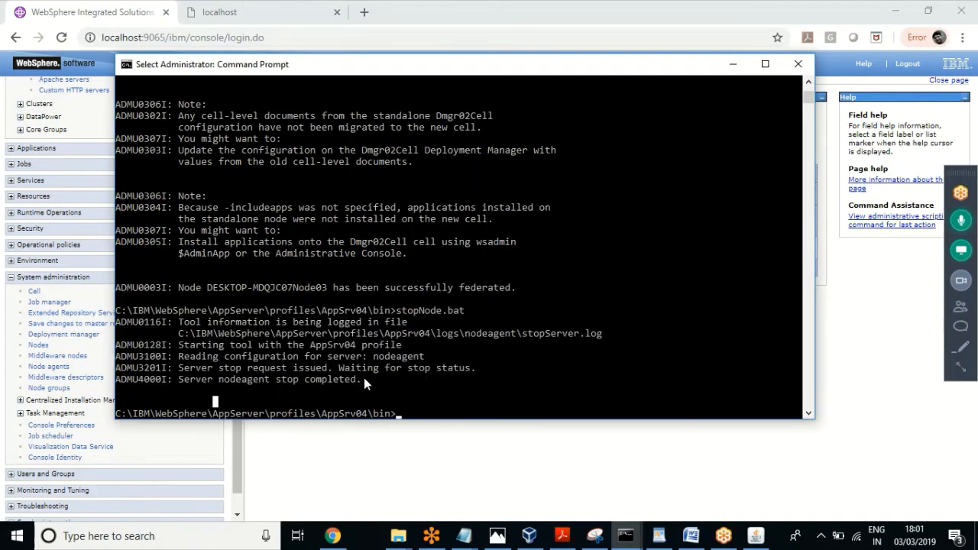
{"action": "left_click_drag", "start_coordinate": [364, 379], "coordinate": [178, 380]}
{"action": "left_click", "coordinate": [349, 477]}
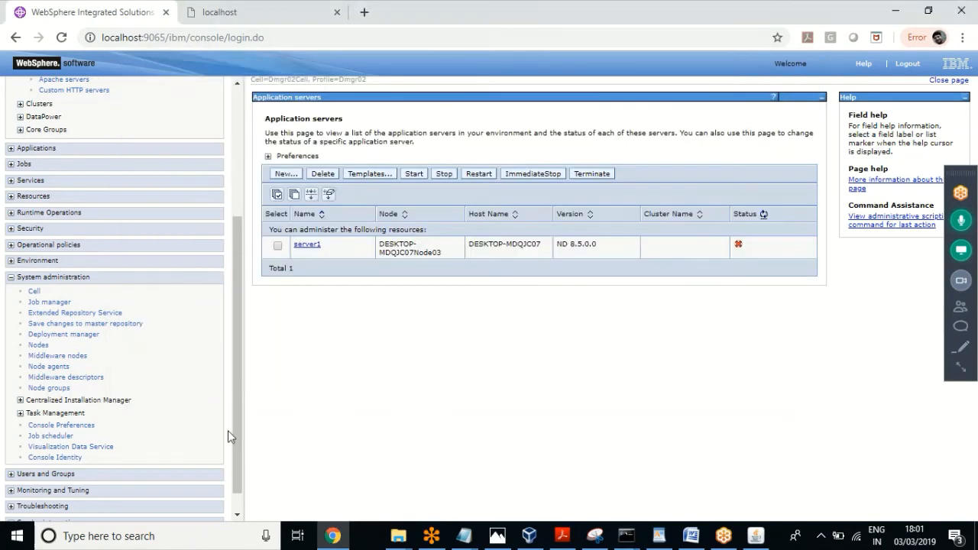
Step: Refresh the nodeagent status for DESKTOP-MDQJC07Node03 on the Node agents page
{"action": "left_click", "coordinate": [48, 368]}
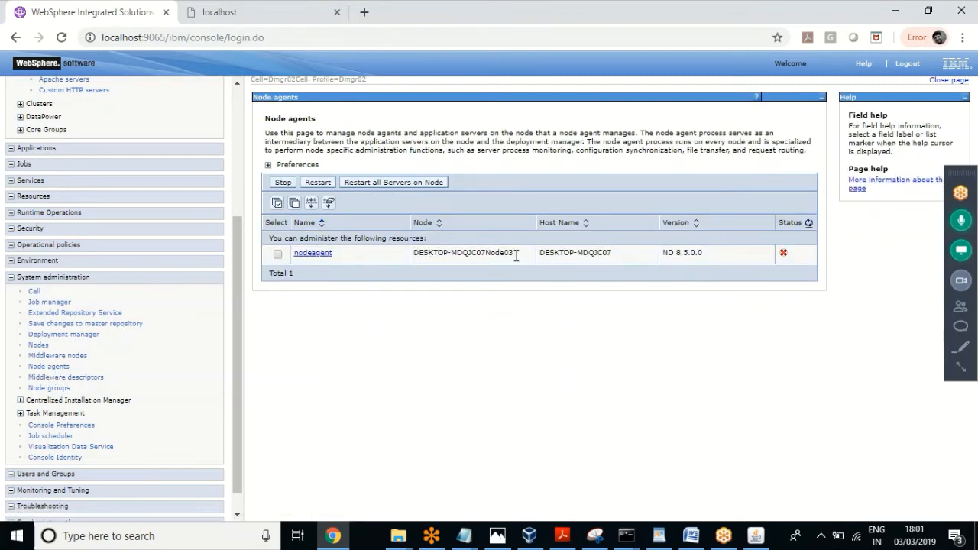
{"action": "left_click_drag", "start_coordinate": [515, 256], "coordinate": [413, 254]}
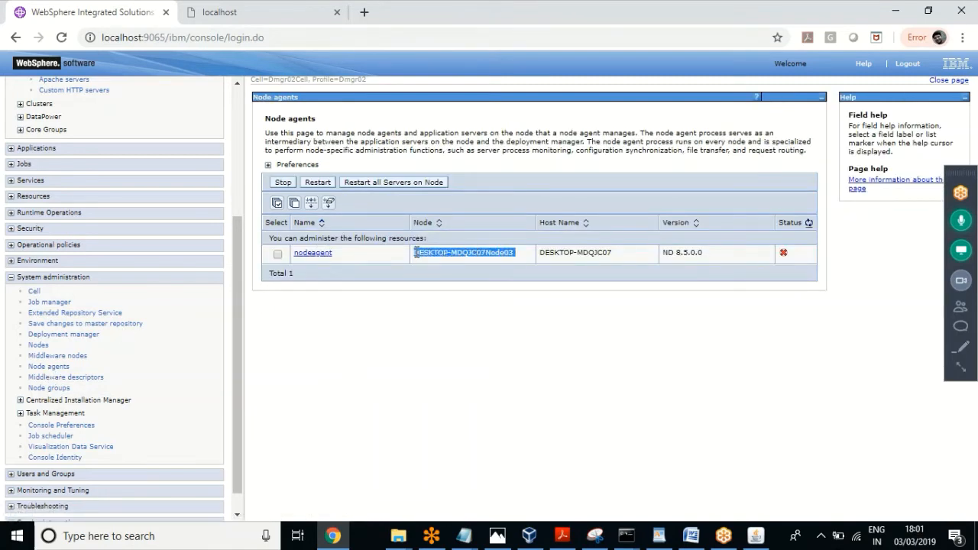
{"action": "left_click", "coordinate": [809, 224]}
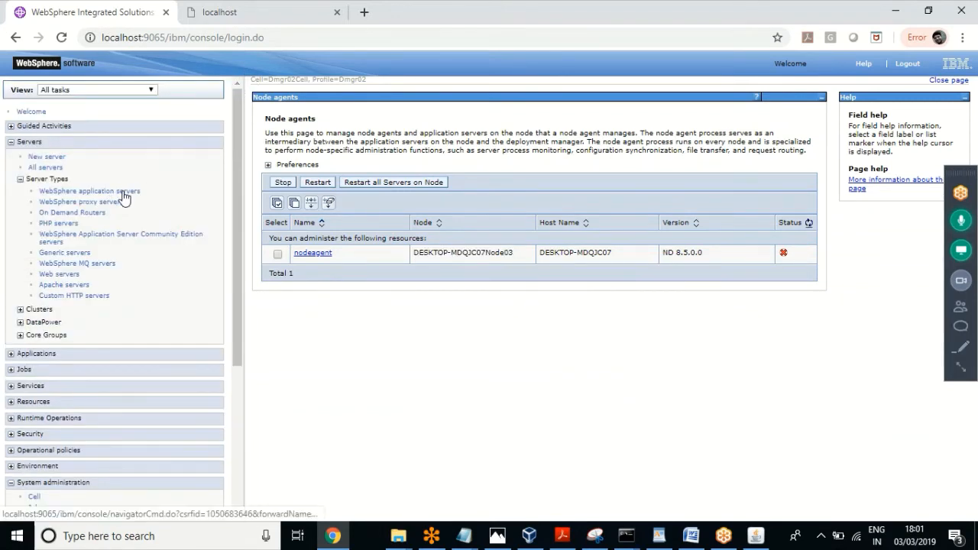
Step: Try starting server1, which fails because its node agent is not active
{"action": "left_click", "coordinate": [123, 193]}
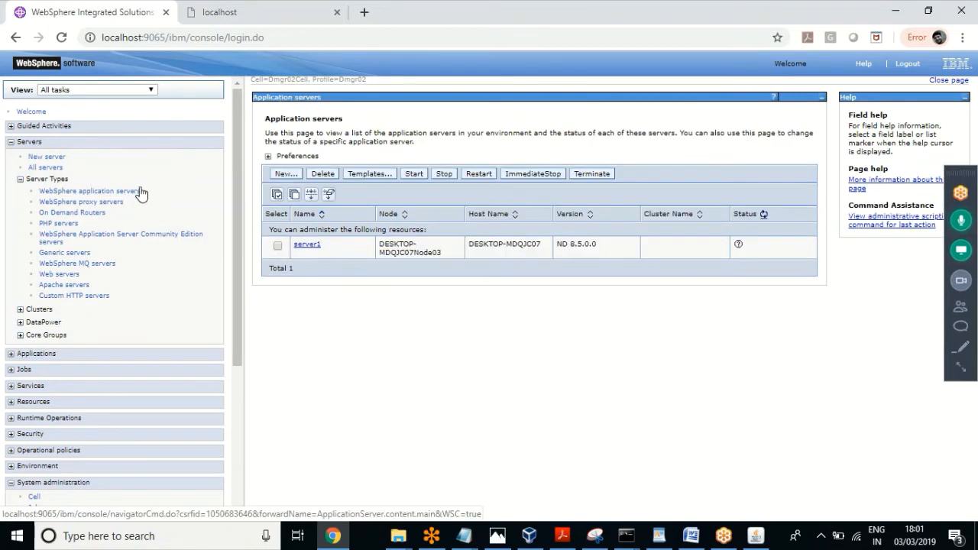
{"action": "left_click", "coordinate": [764, 217]}
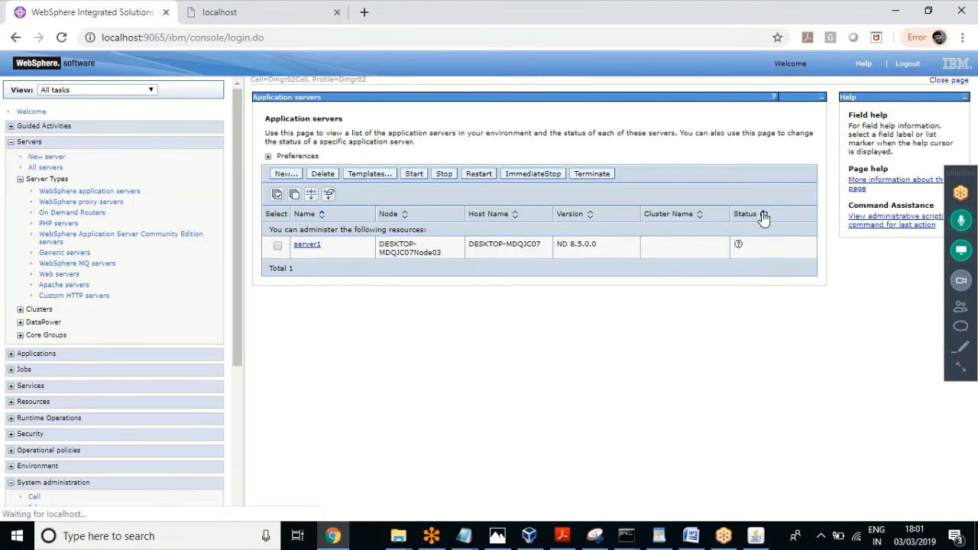
{"action": "left_click", "coordinate": [276, 247]}
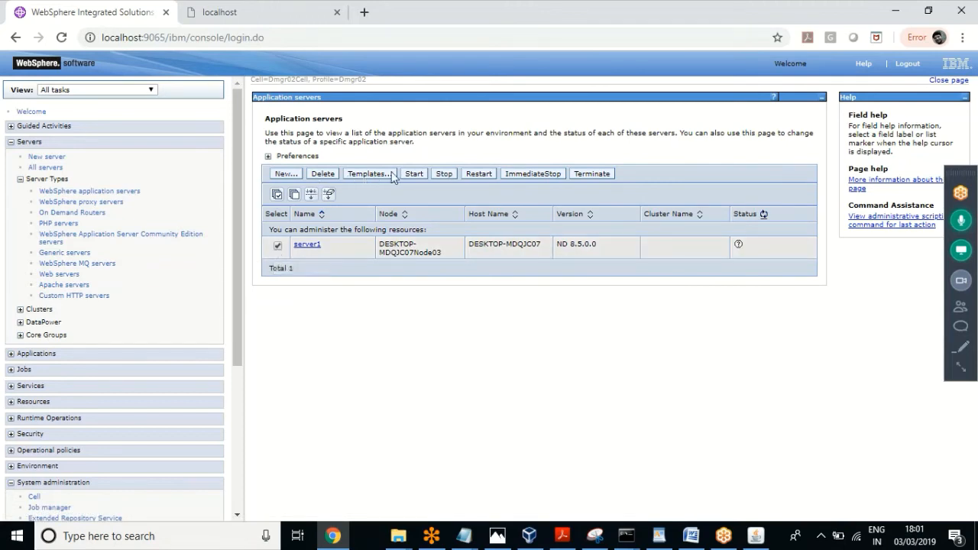
{"action": "left_click", "coordinate": [414, 175]}
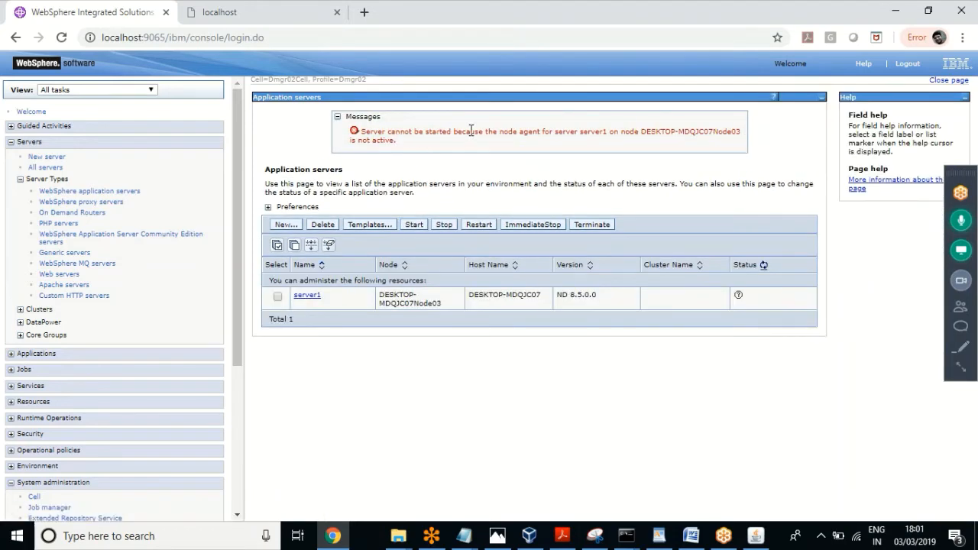
{"action": "left_click_drag", "start_coordinate": [470, 130], "coordinate": [413, 149]}
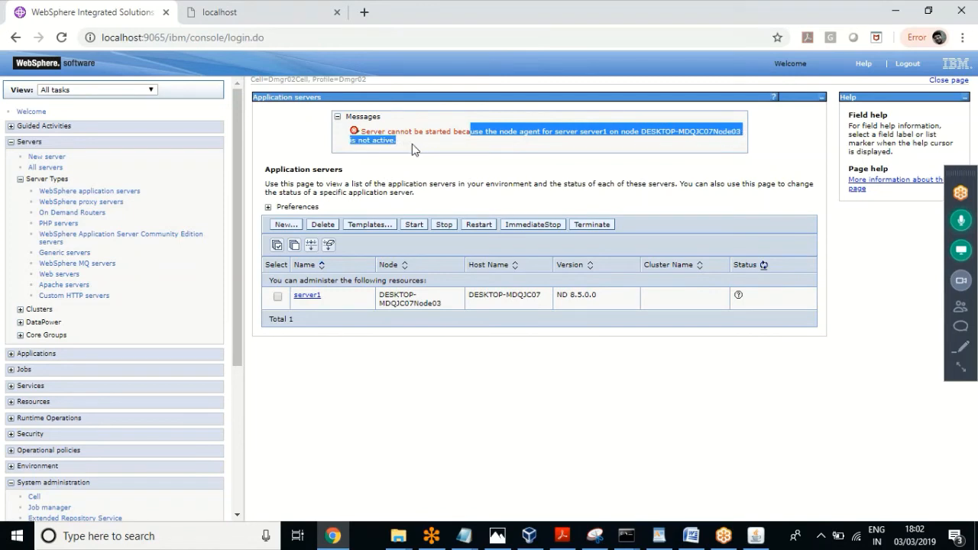
{"action": "left_click", "coordinate": [413, 149]}
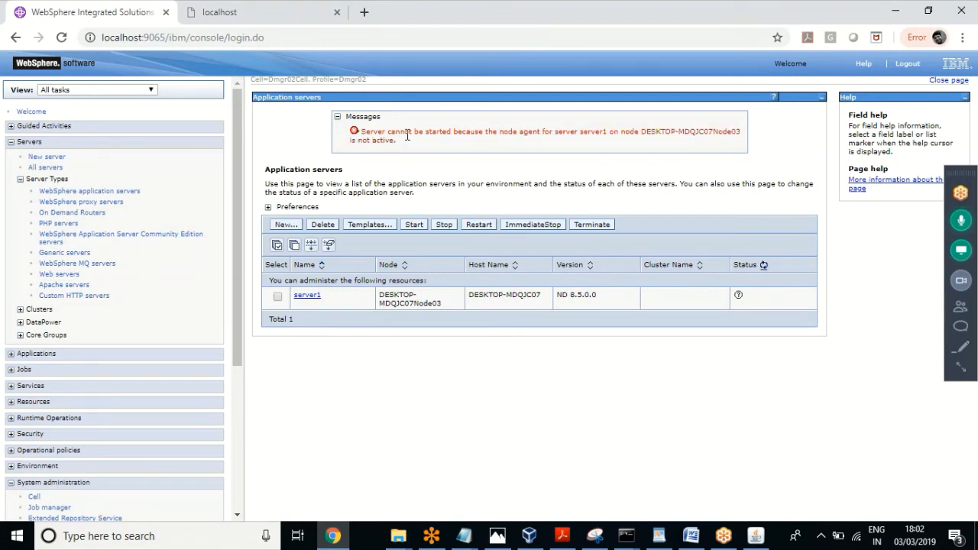
{"action": "left_click_drag", "start_coordinate": [397, 142], "coordinate": [363, 131]}
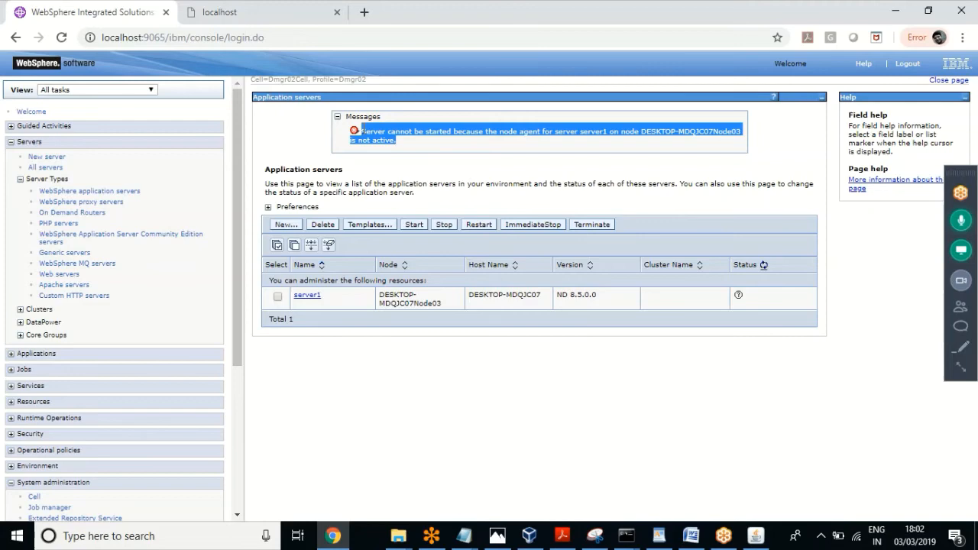
{"action": "left_click", "coordinate": [417, 146]}
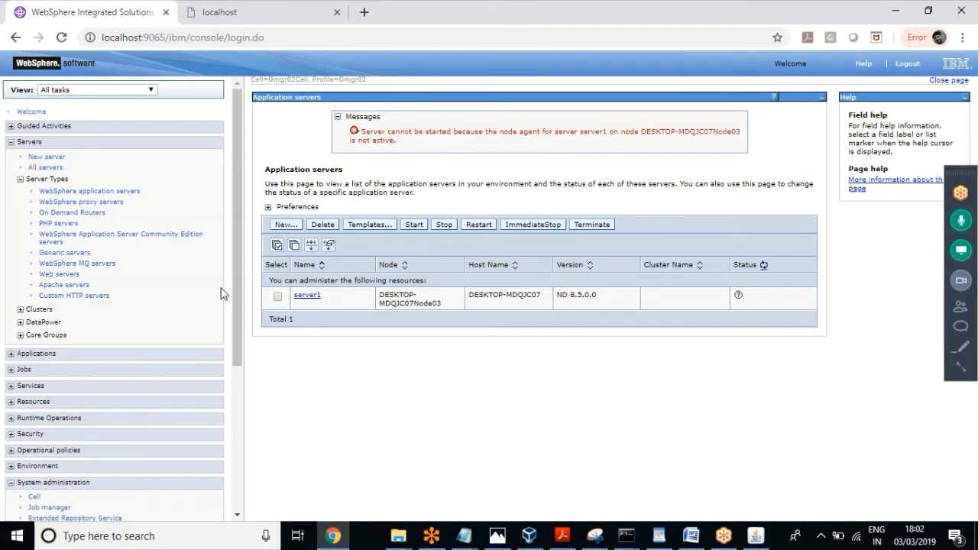
{"action": "left_click_drag", "start_coordinate": [236, 279], "coordinate": [243, 420]}
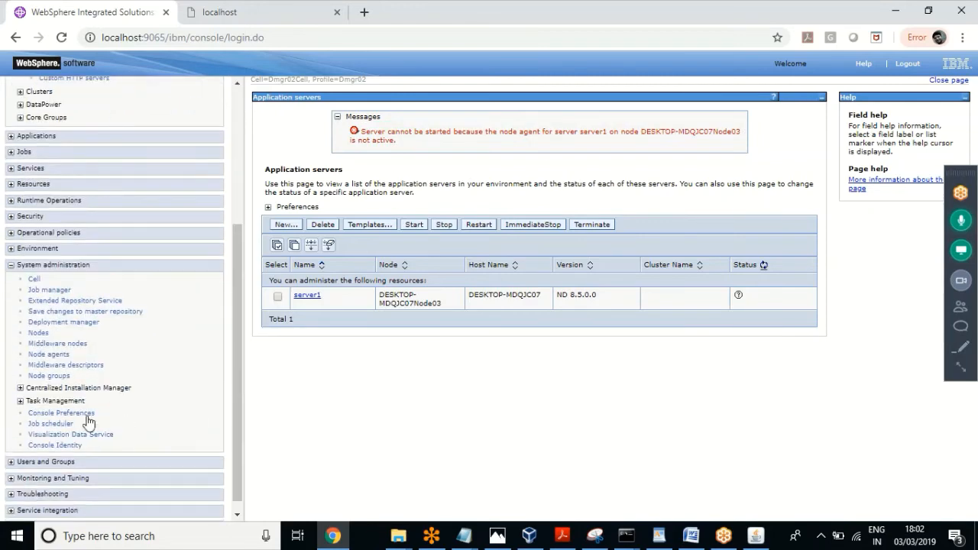
Step: Try restarting nodeagent from Node agents; the error says stopped node agents can't start from the console
{"action": "left_click", "coordinate": [52, 356]}
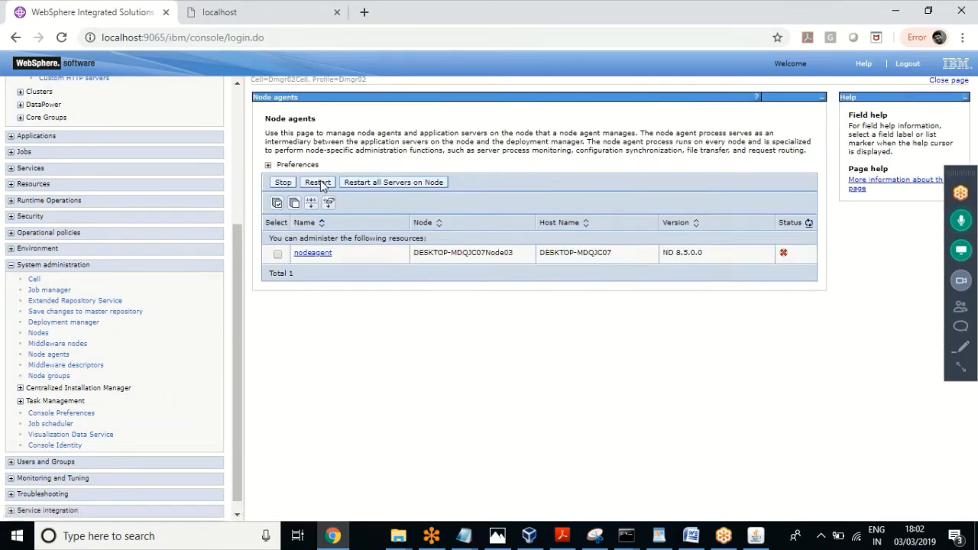
{"action": "left_click", "coordinate": [278, 256]}
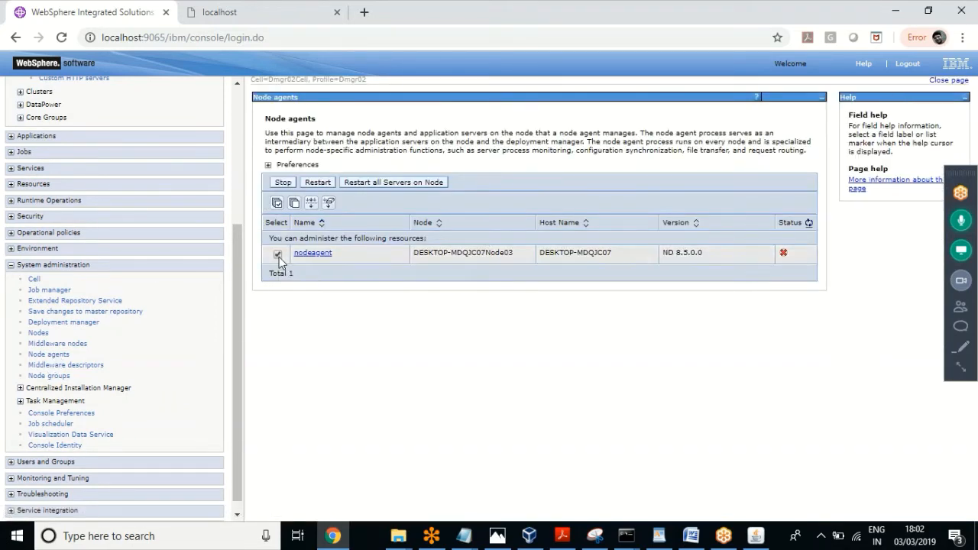
{"action": "left_click", "coordinate": [312, 182]}
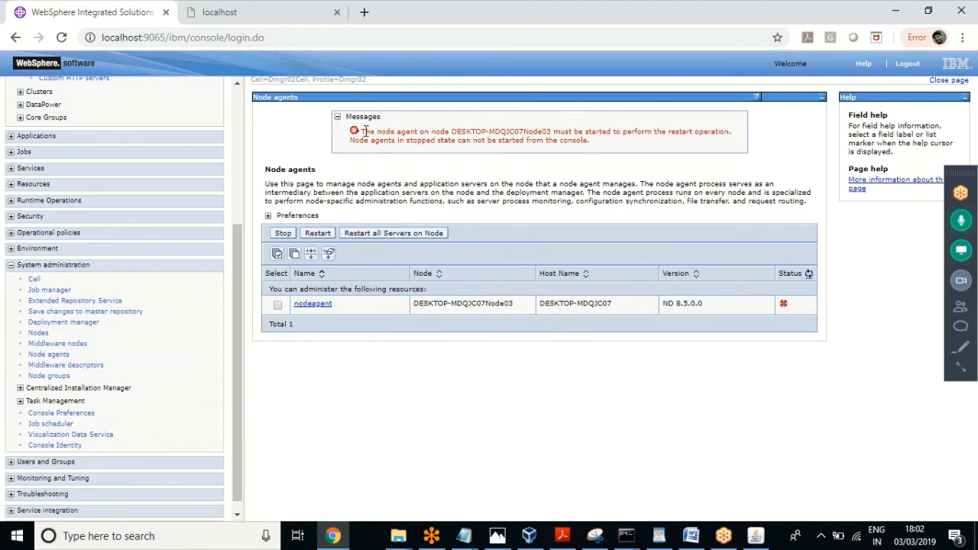
{"action": "left_click_drag", "start_coordinate": [364, 132], "coordinate": [657, 143]}
{"action": "left_click_drag", "start_coordinate": [402, 150], "coordinate": [589, 142]}
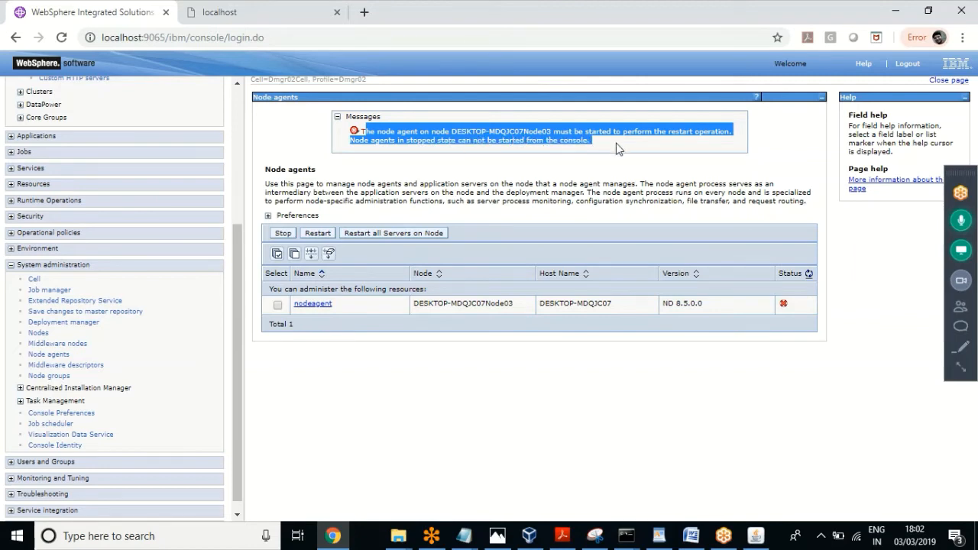
{"action": "left_click", "coordinate": [616, 149]}
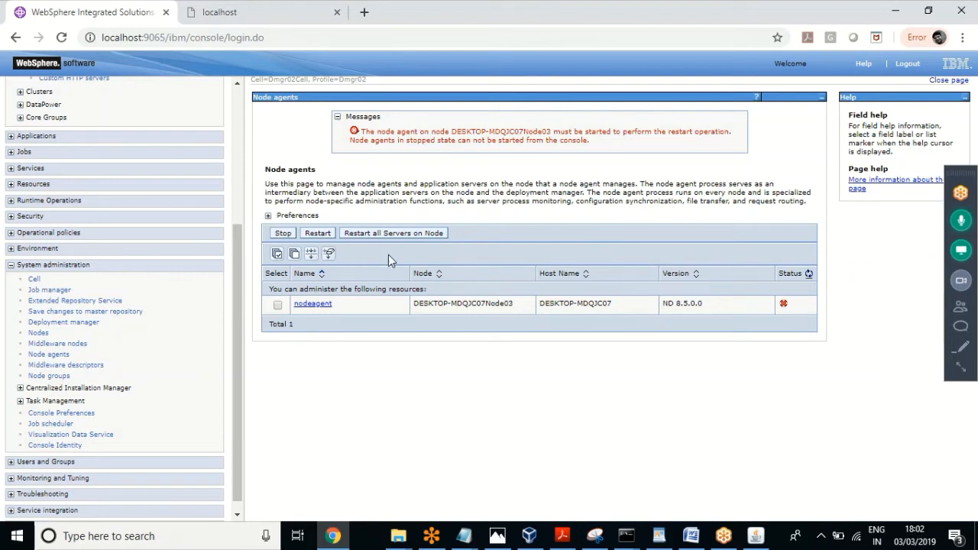
Step: Run startNode.bat in the AppSrv04 bin Command Prompt window
{"action": "left_click", "coordinate": [625, 535]}
{"action": "left_click", "coordinate": [416, 493]}
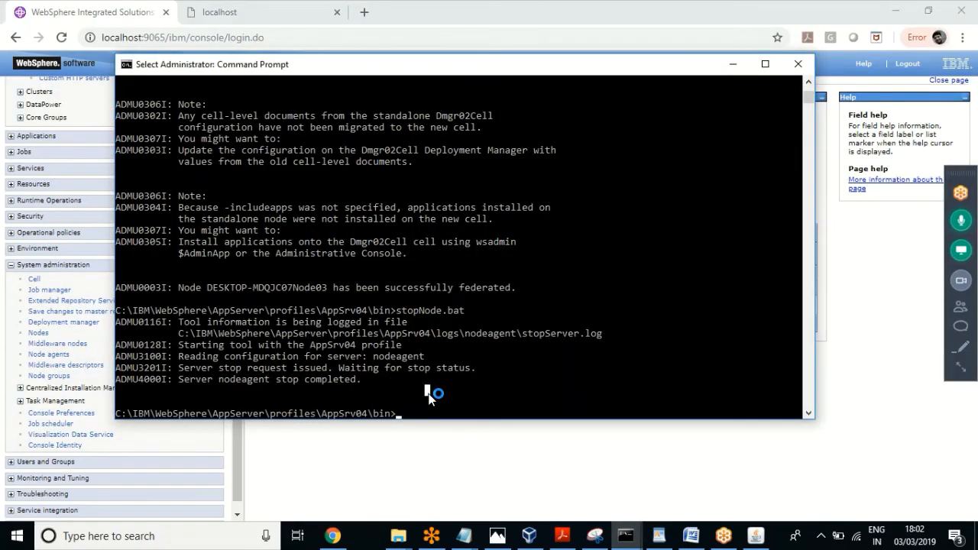
{"action": "key", "text": "Escape"}
{"action": "type", "text": "startNode.bat"}
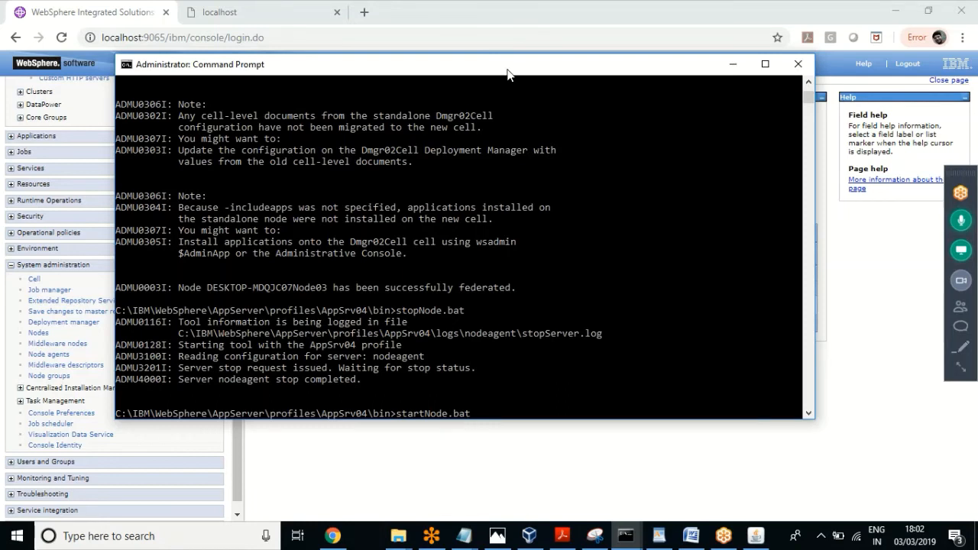
{"action": "key", "text": "Return"}
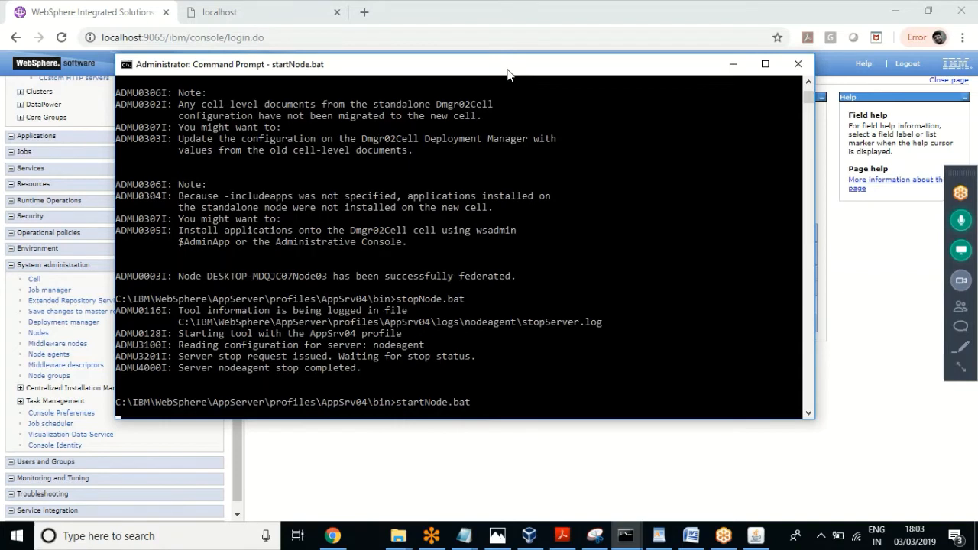
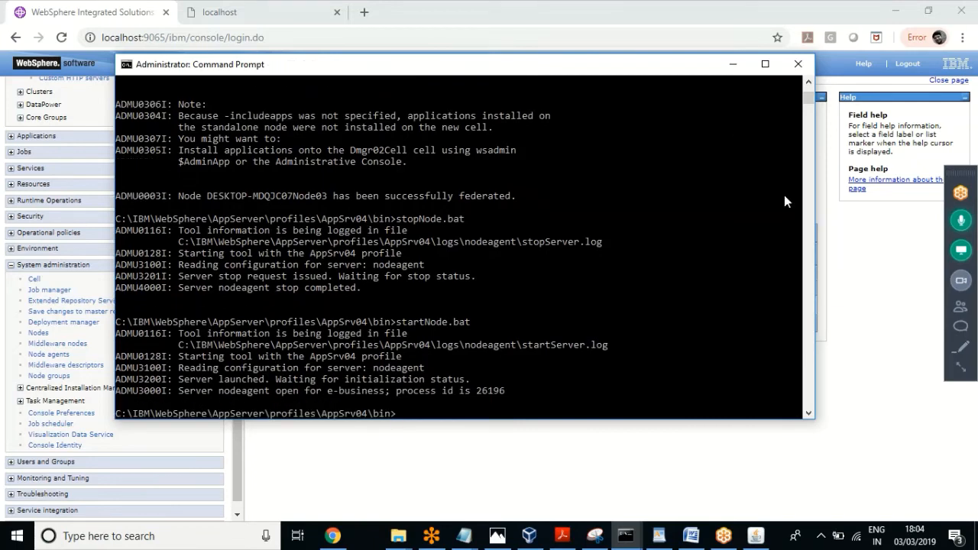
Step: Bring the WebSphere console's Node agents page in front of the Command Prompt
{"action": "left_click", "coordinate": [873, 226]}
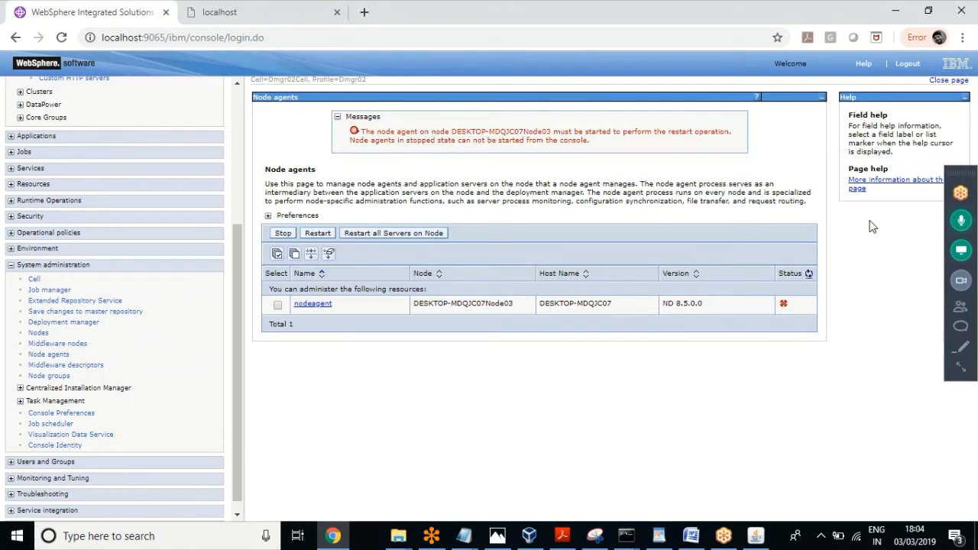
Step: Refresh the status, select nodeagent and issue a Restart on it
{"action": "left_click", "coordinate": [808, 273]}
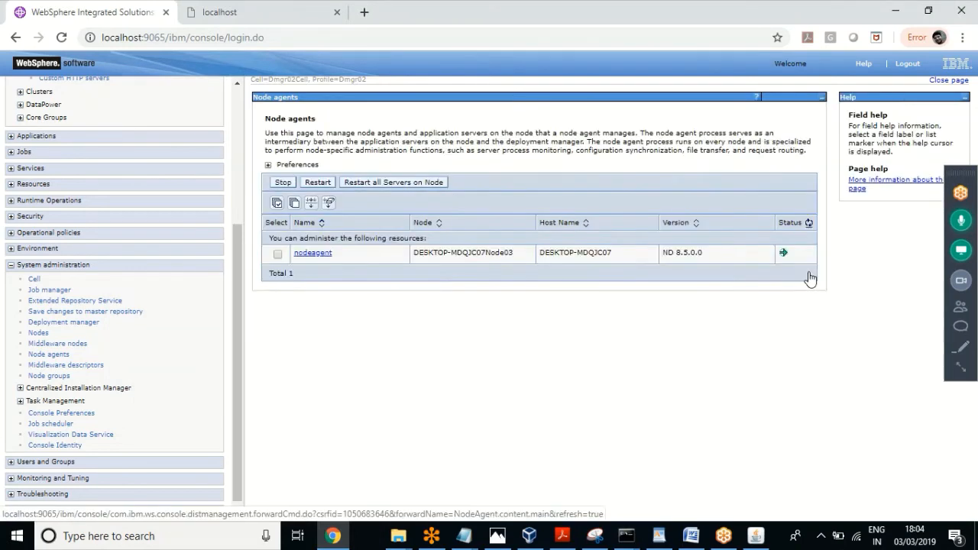
{"action": "left_click", "coordinate": [277, 254]}
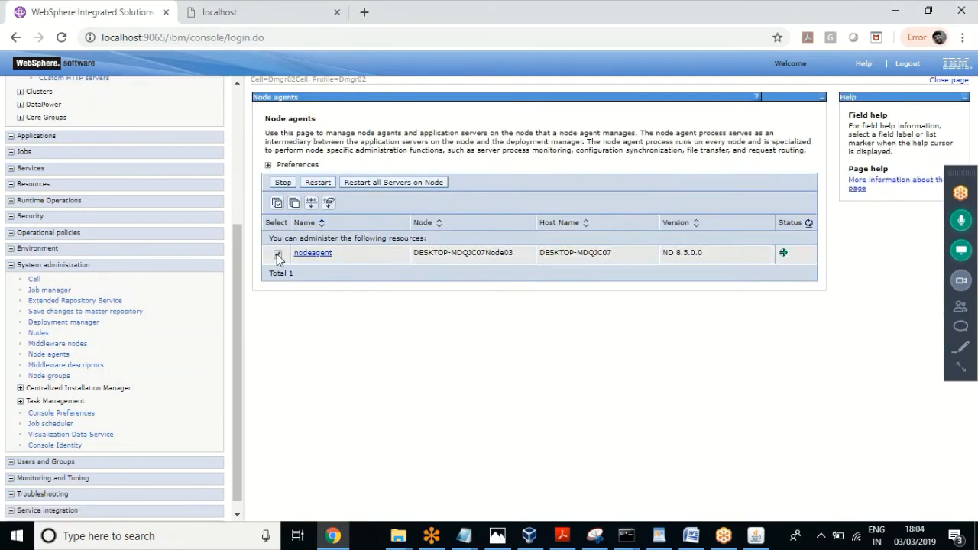
{"action": "left_click", "coordinate": [315, 183]}
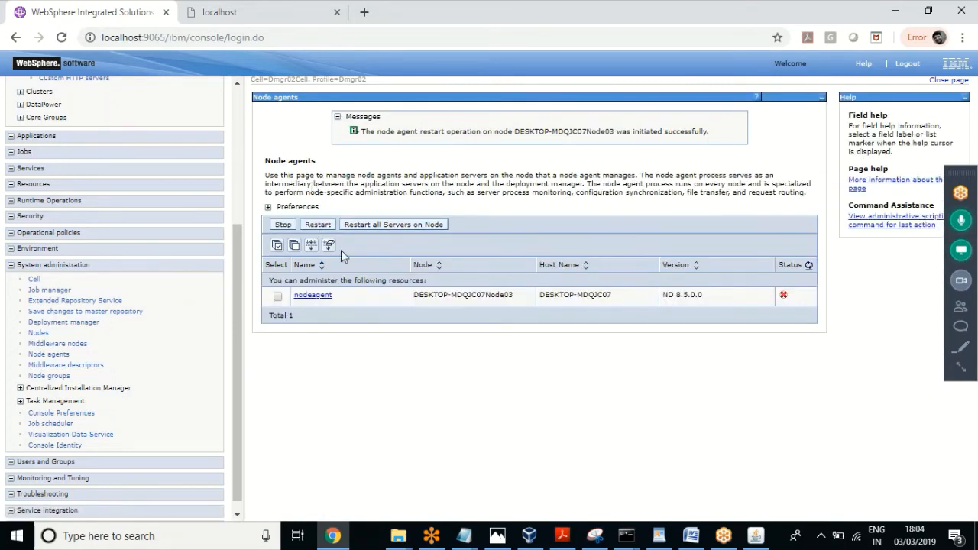
{"action": "left_click_drag", "start_coordinate": [369, 131], "coordinate": [728, 135]}
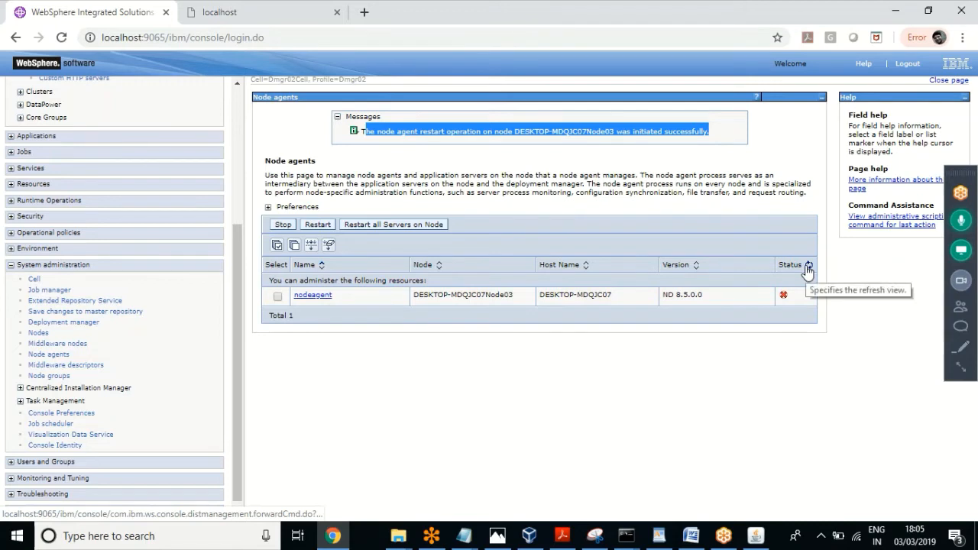
{"action": "left_click", "coordinate": [744, 365]}
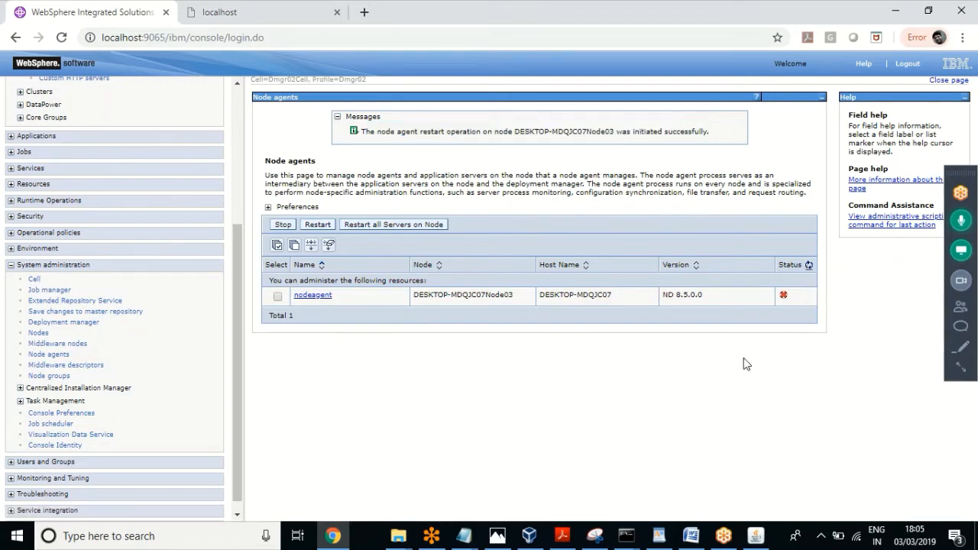
Step: Refresh the nodeagent status again, which still shows stopped, and check the open command prompts
{"action": "left_click", "coordinate": [809, 265]}
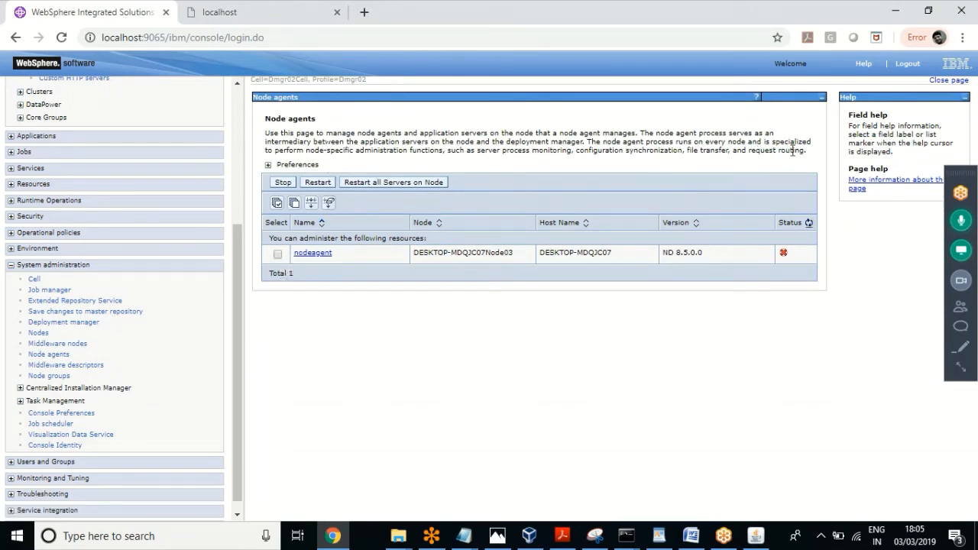
{"action": "left_click_drag", "start_coordinate": [807, 150], "coordinate": [266, 130]}
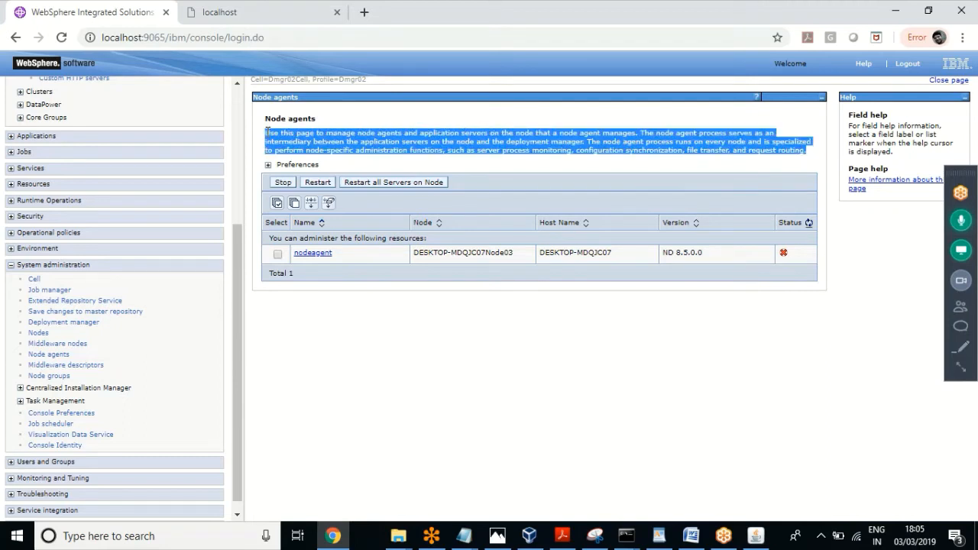
{"action": "left_click", "coordinate": [277, 255]}
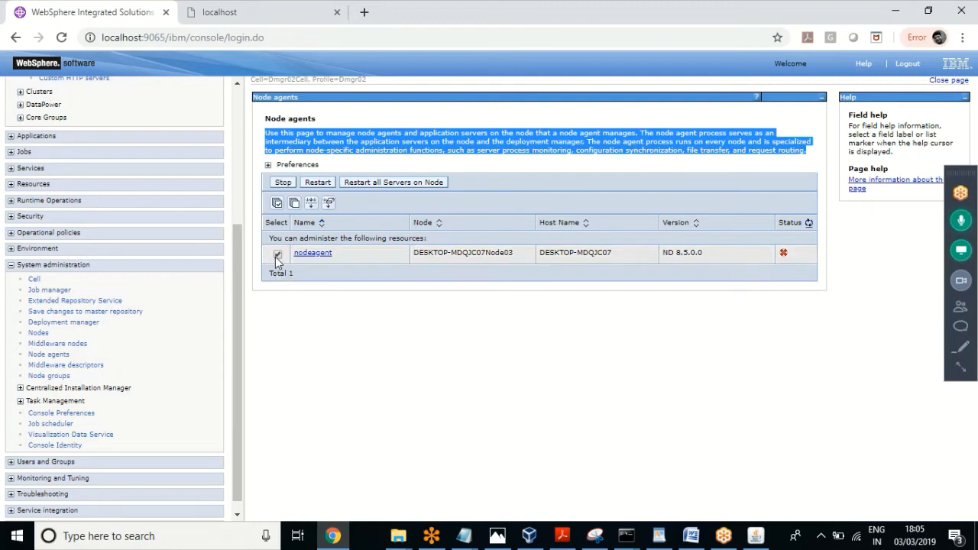
{"action": "left_click", "coordinate": [278, 254]}
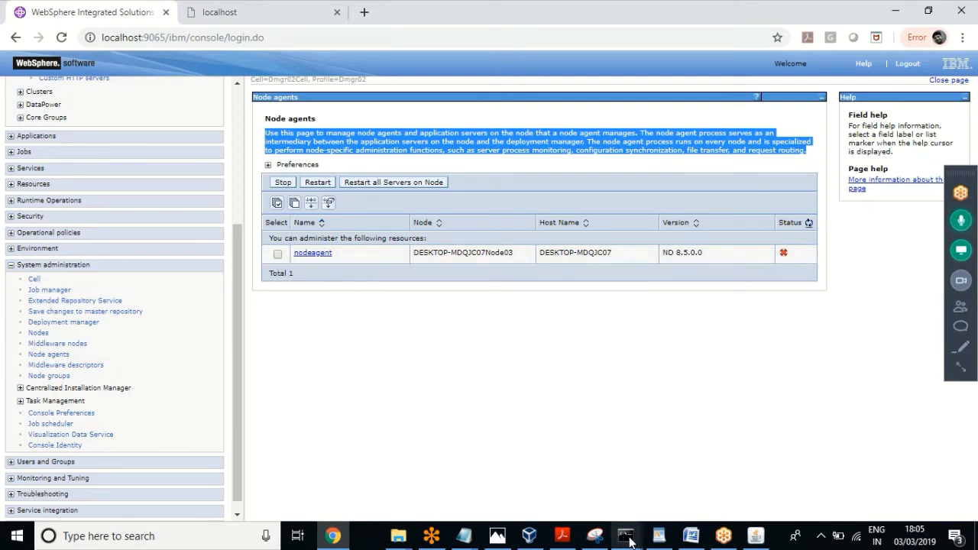
{"action": "mouse_move", "coordinate": [630, 541]}
{"action": "left_click", "coordinate": [384, 353]}
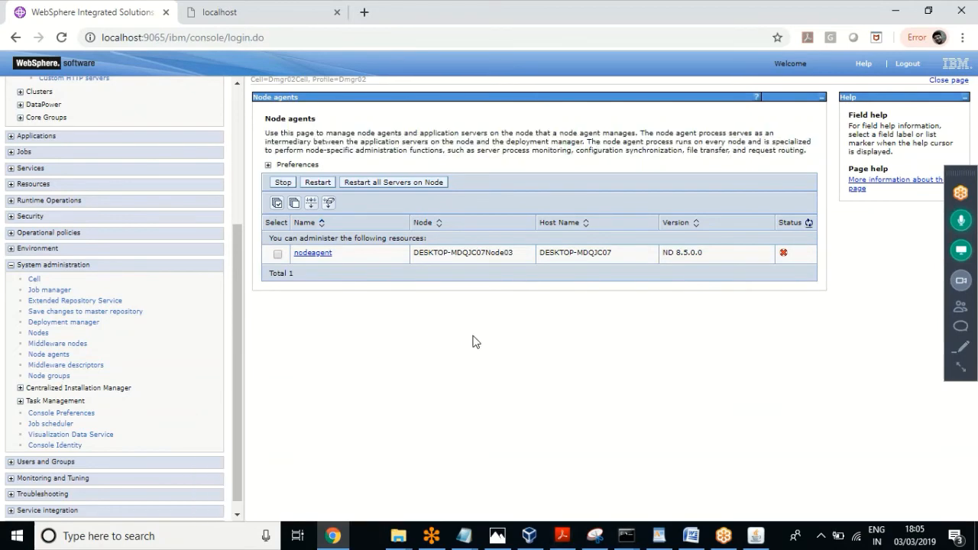
{"action": "left_click", "coordinate": [626, 536]}
{"action": "left_click", "coordinate": [367, 357]}
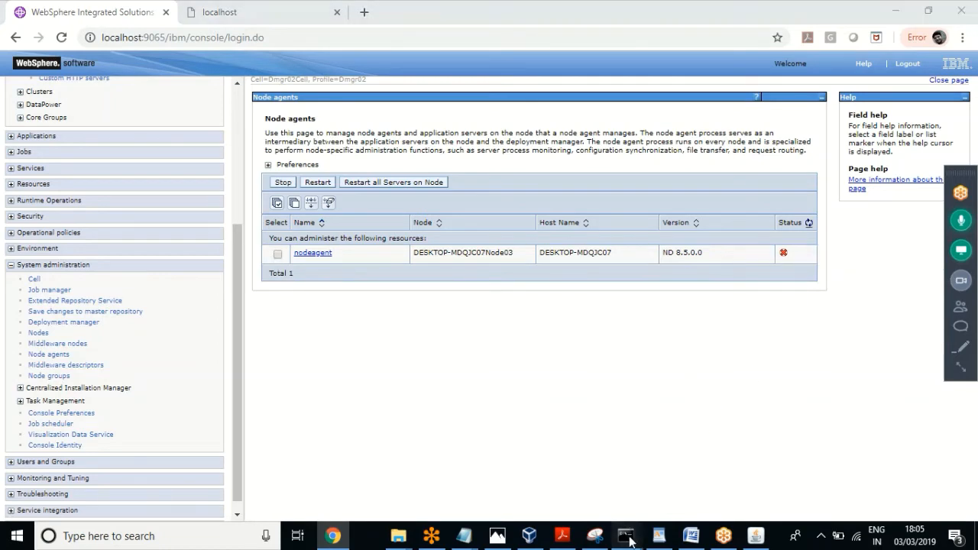
Step: Check the node's Command Prompt, then refresh the nodeagent status in the console
{"action": "mouse_move", "coordinate": [626, 536]}
{"action": "left_click", "coordinate": [418, 481]}
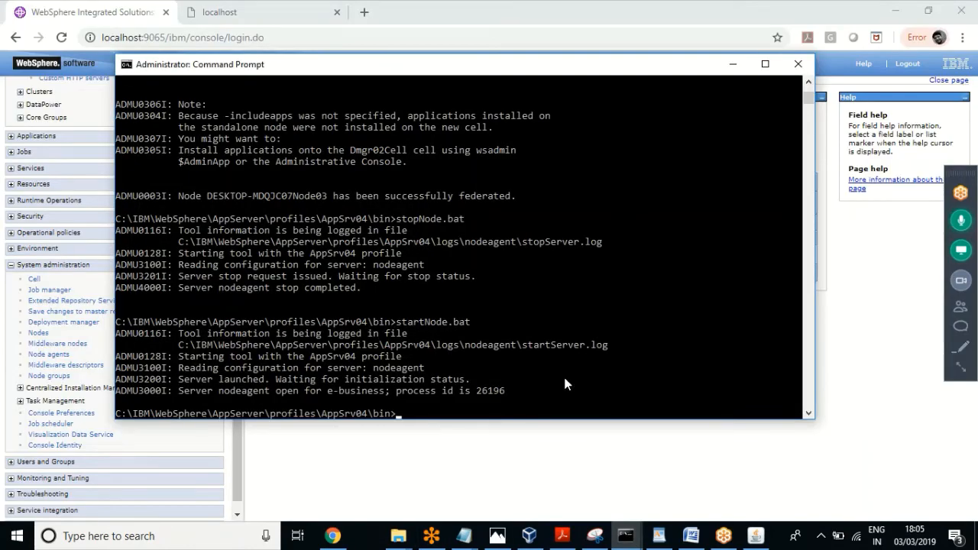
{"action": "left_click", "coordinate": [564, 379]}
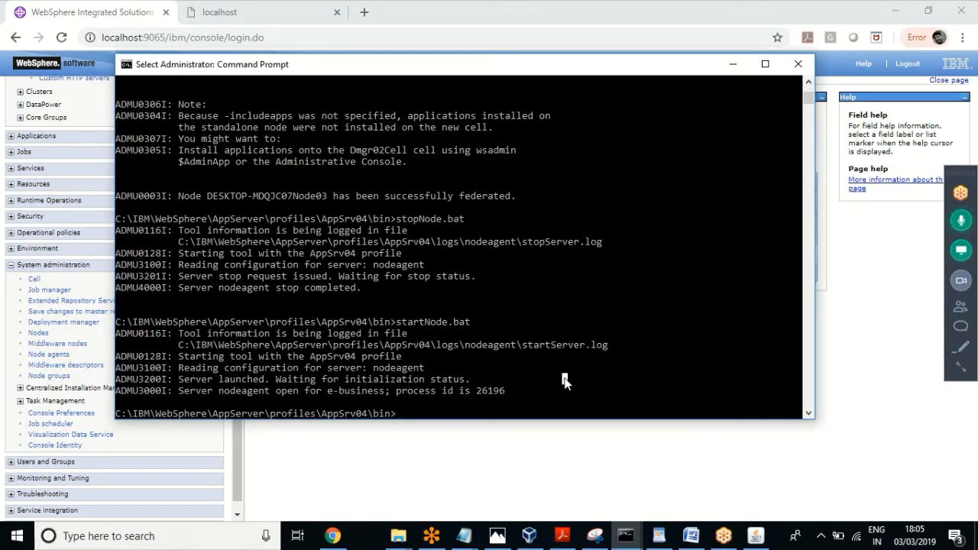
{"action": "left_click", "coordinate": [545, 482]}
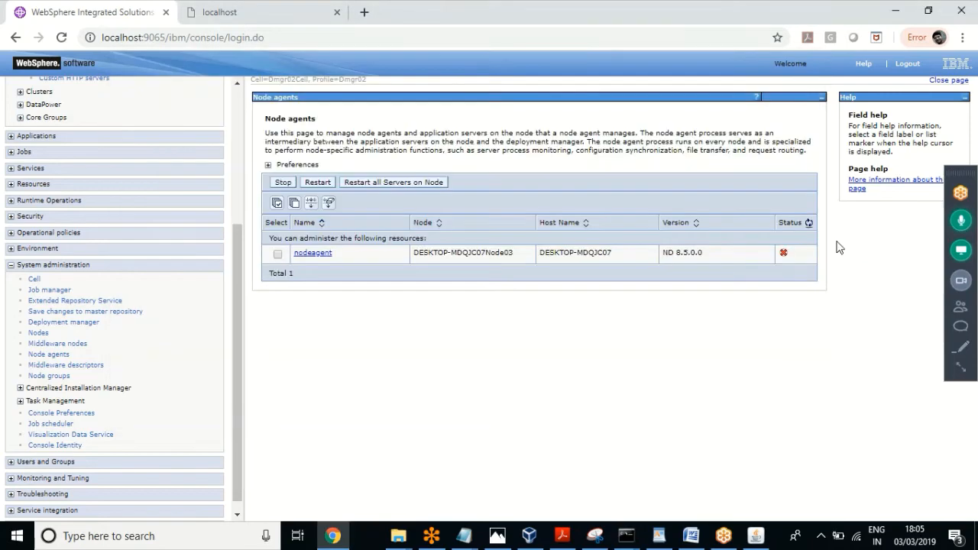
{"action": "left_click", "coordinate": [810, 223]}
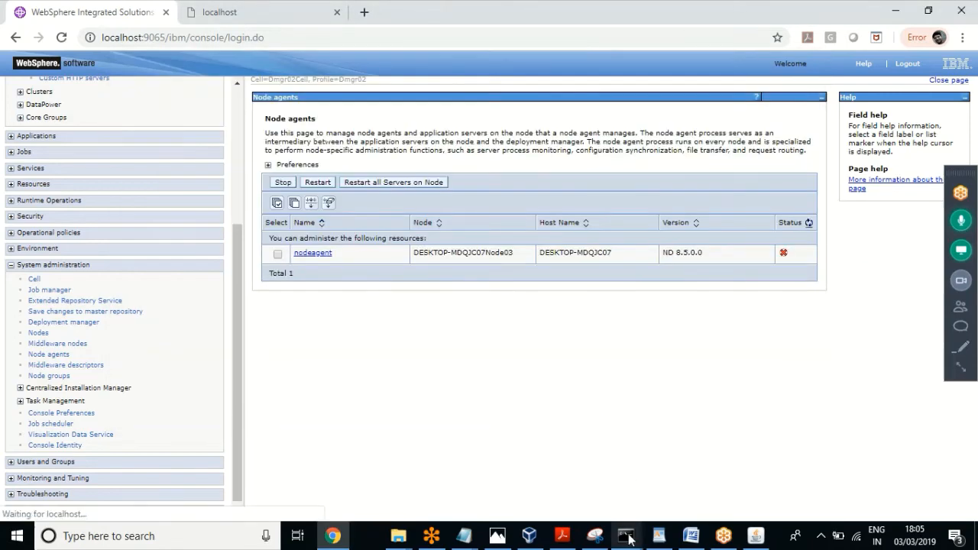
Step: Rerun startNode.bat in the Administrator Command Prompt
{"action": "mouse_move", "coordinate": [625, 535]}
{"action": "left_click", "coordinate": [397, 501]}
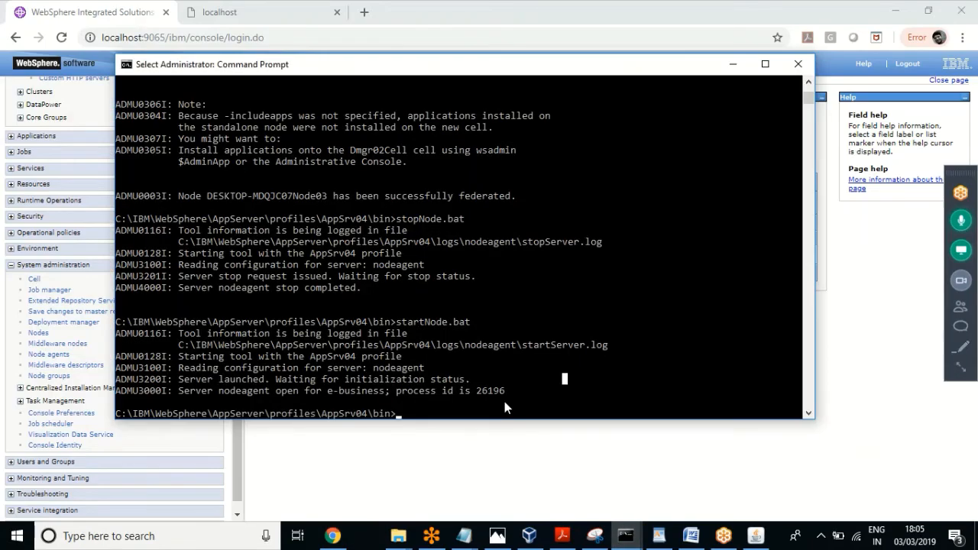
{"action": "type", "text": "startN"}
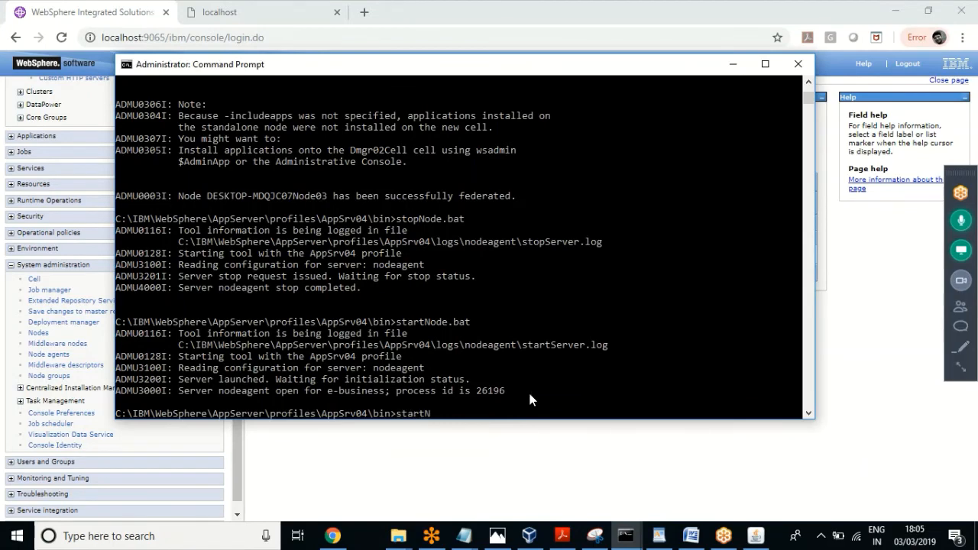
{"action": "key", "text": "Tab"}
{"action": "key", "text": "Return"}
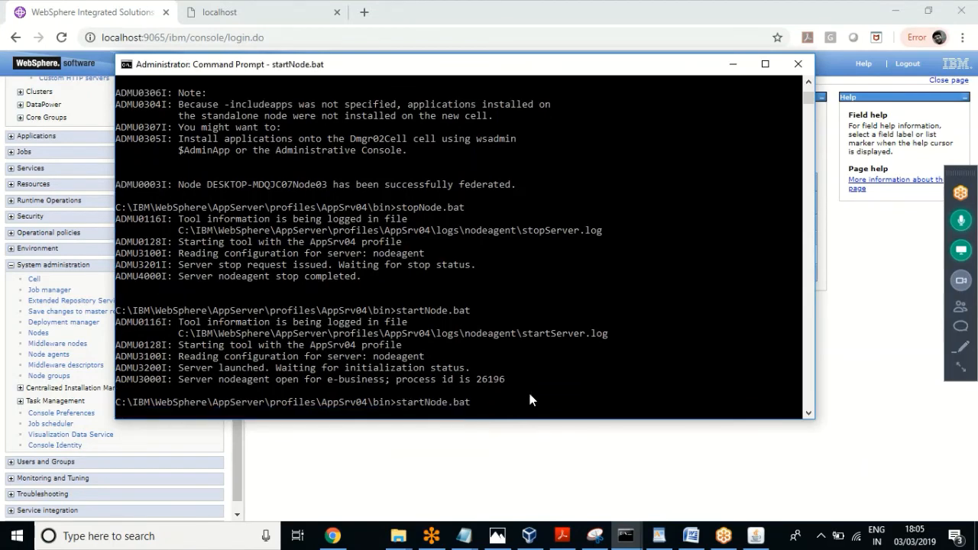
Step: Review the startNode.bat output, which fails with a port 8890 conflict, and return to the console
{"action": "left_click", "coordinate": [525, 475]}
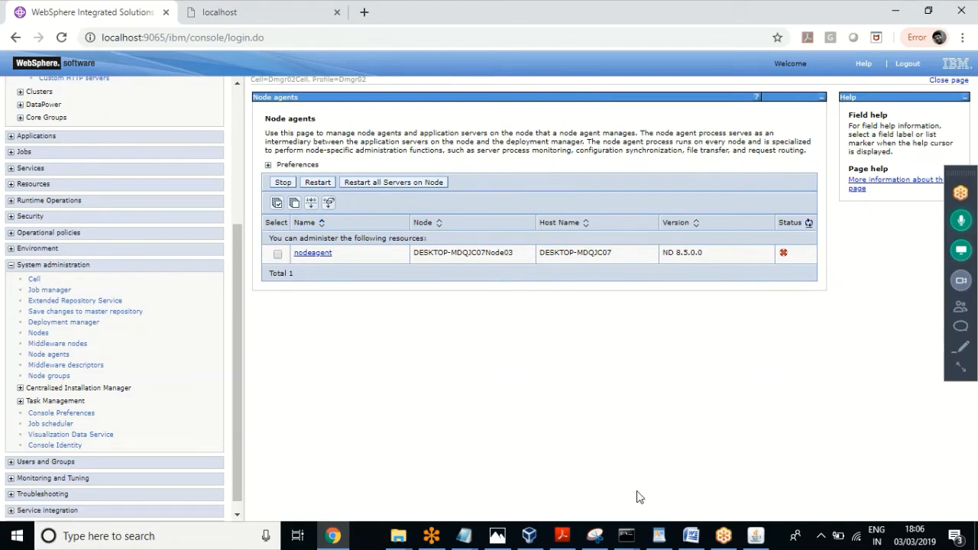
{"action": "left_click", "coordinate": [625, 535]}
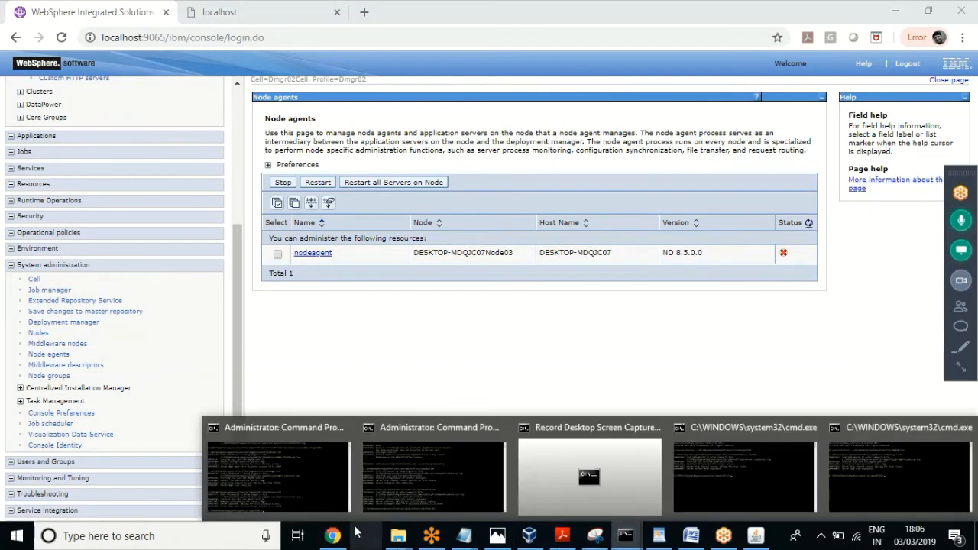
{"action": "left_click", "coordinate": [420, 479]}
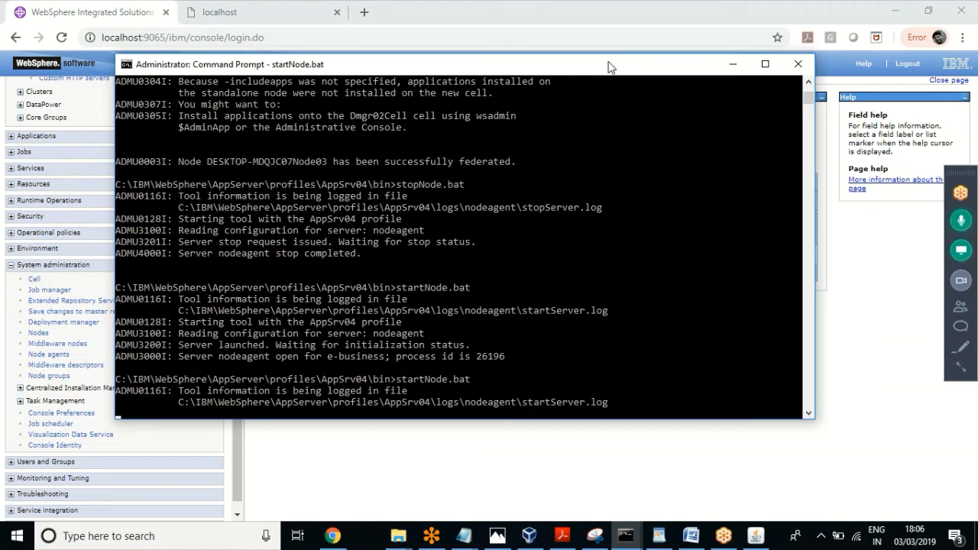
{"action": "left_click", "coordinate": [960, 222]}
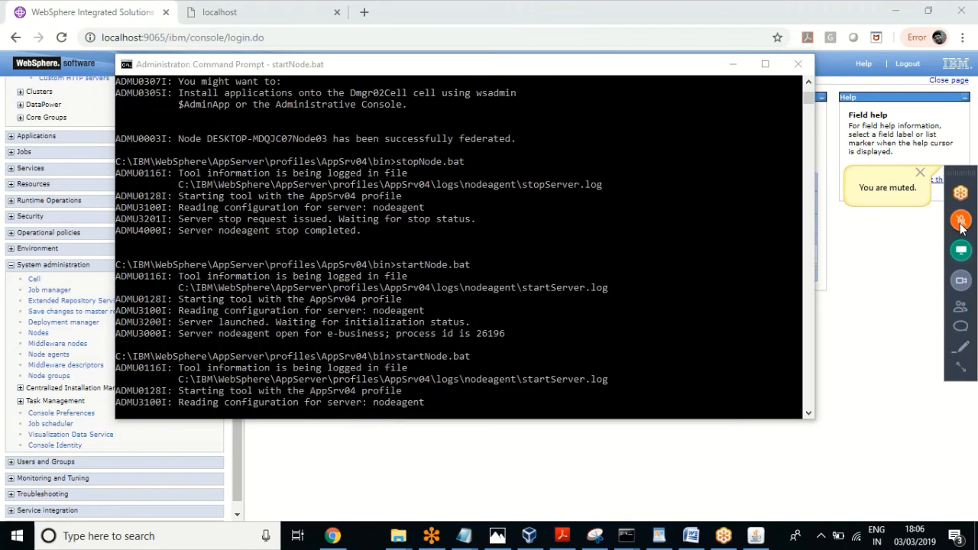
{"action": "left_click", "coordinate": [960, 222]}
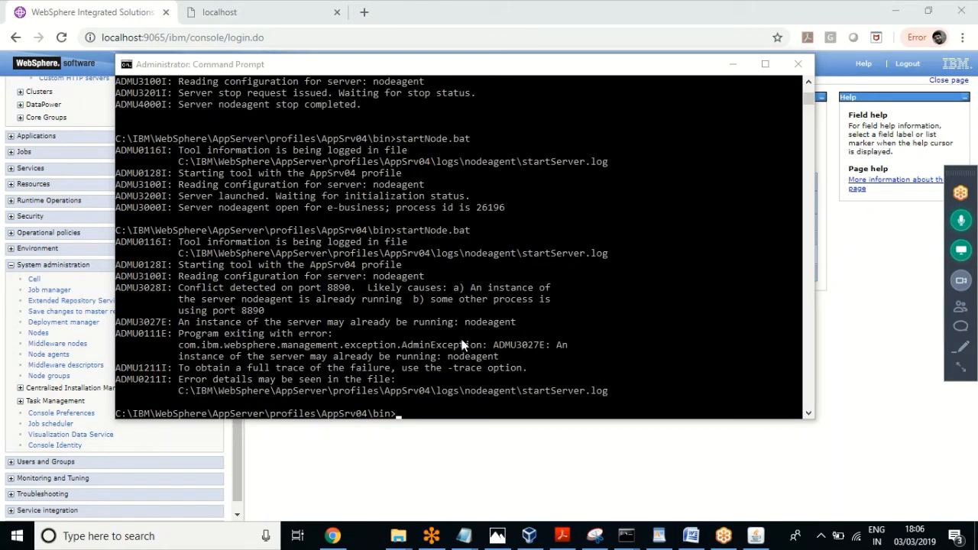
{"action": "left_click", "coordinate": [461, 480]}
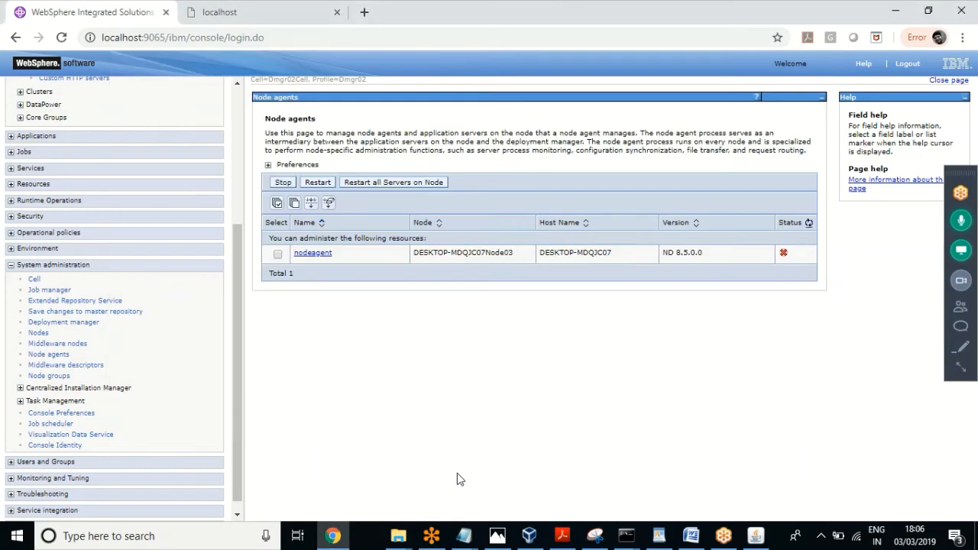
Step: Confirm nodeagent is running, then select server1 under WebSphere application servers and start it
{"action": "left_click", "coordinate": [808, 222]}
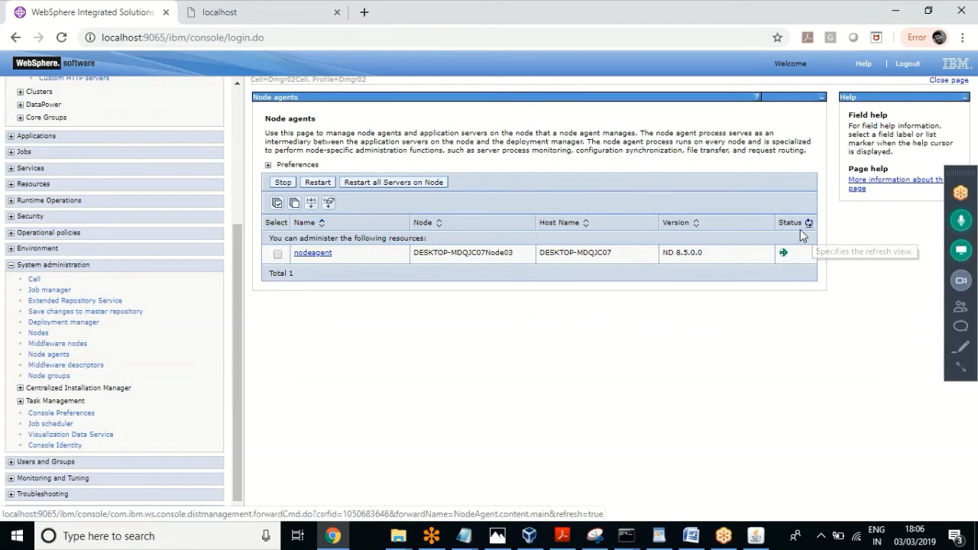
{"action": "left_click", "coordinate": [809, 224]}
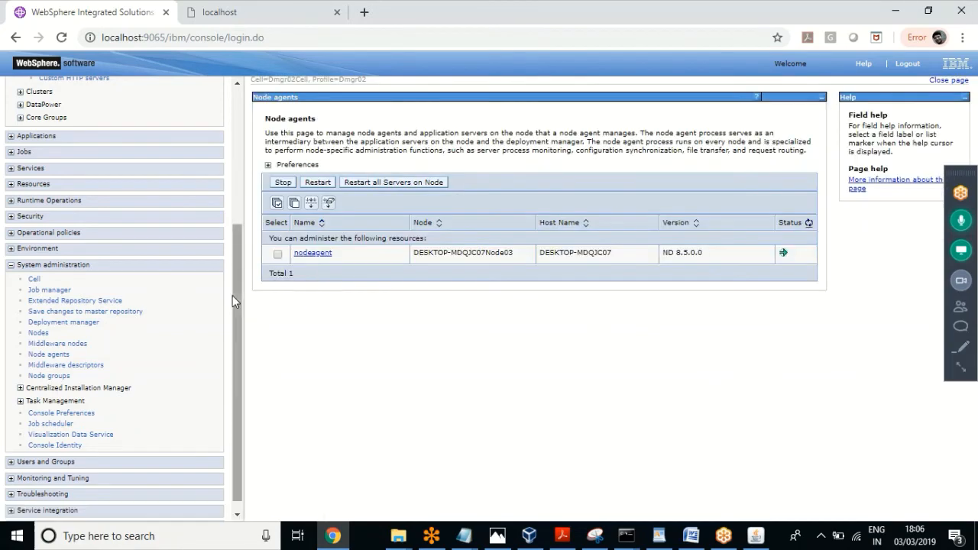
{"action": "left_click", "coordinate": [238, 141]}
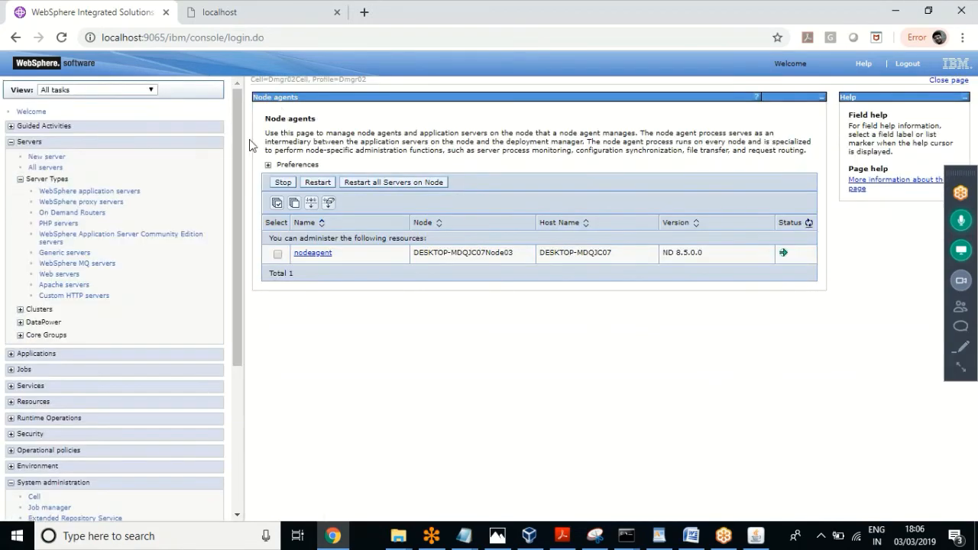
{"action": "left_click", "coordinate": [126, 191]}
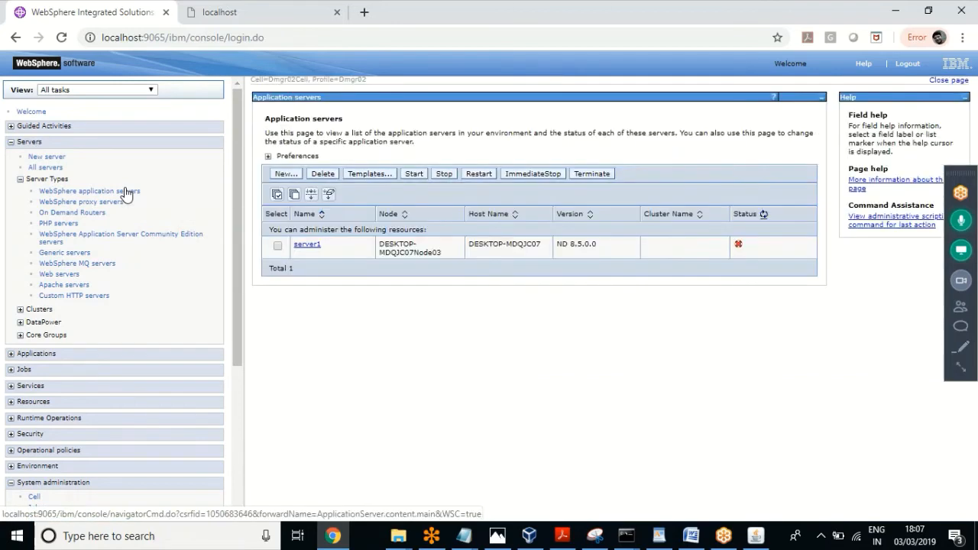
{"action": "left_click", "coordinate": [763, 214]}
{"action": "left_click", "coordinate": [278, 246]}
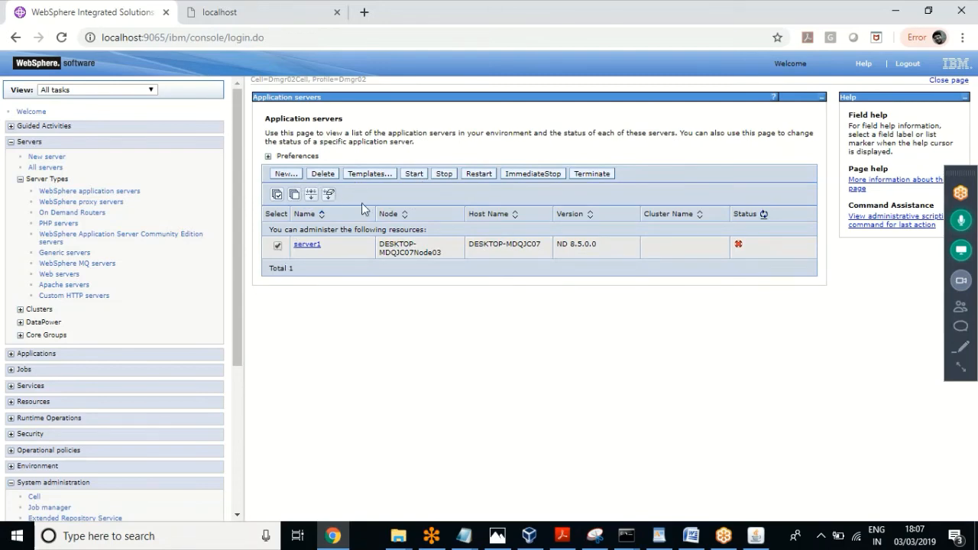
{"action": "left_click", "coordinate": [420, 175]}
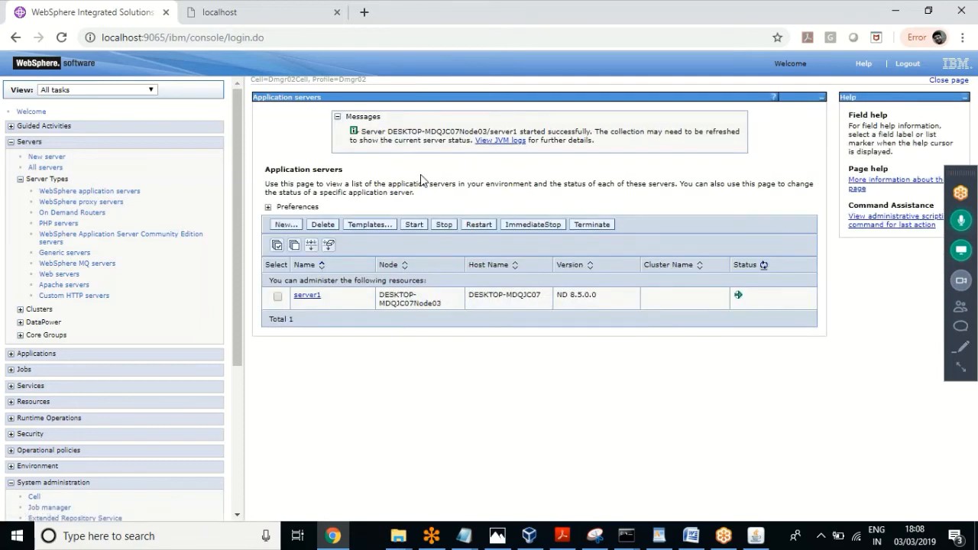
Step: Refresh the Application servers status list to confirm server1 is running
{"action": "left_click", "coordinate": [763, 266]}
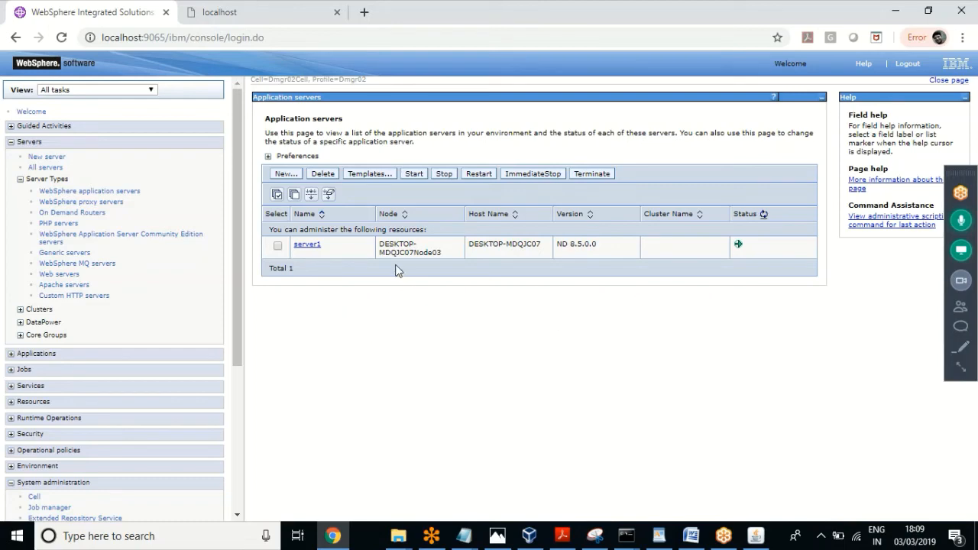
{"action": "left_click", "coordinate": [628, 535]}
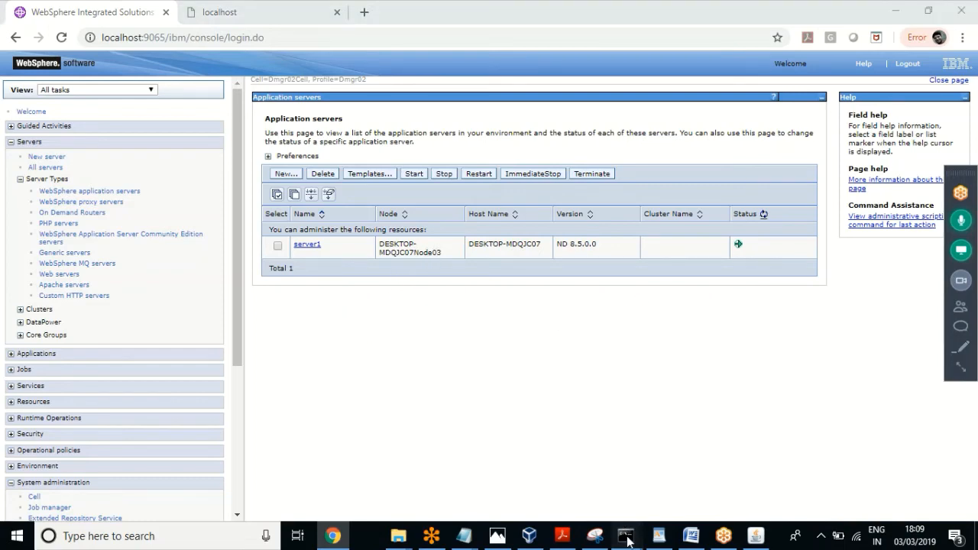
Step: In the admin Command Prompt, cd ../../ then cd ../bin, and type startServer.bat
{"action": "left_click", "coordinate": [439, 490]}
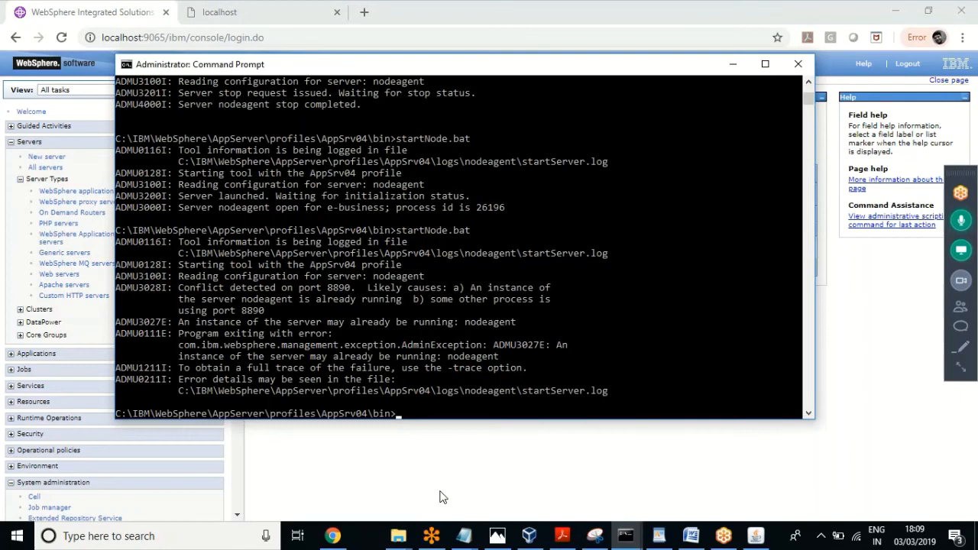
{"action": "left_click", "coordinate": [537, 399]}
{"action": "type", "text": "stopServer.bat server1"}
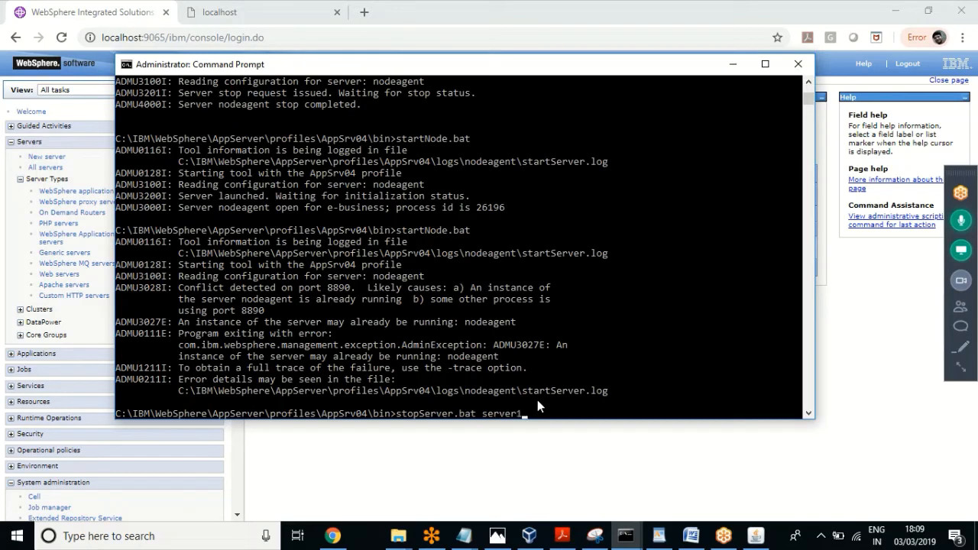
{"action": "key", "text": "BackSpace"}
{"action": "key", "text": "BackSpace"}
{"action": "key", "text": "BackSpace"}
{"action": "key", "text": "BackSpace"}
{"action": "key", "text": "BackSpace"}
{"action": "key", "text": "BackSpace"}
{"action": "key", "text": "BackSpace"}
{"action": "key", "text": "BackSpace"}
{"action": "key", "text": "BackSpace"}
{"action": "key", "text": "BackSpace"}
{"action": "key", "text": "BackSpace"}
{"action": "key", "text": "BackSpace"}
{"action": "key", "text": "BackSpace"}
{"action": "key", "text": "BackSpace"}
{"action": "key", "text": "BackSpace"}
{"action": "key", "text": "BackSpace"}
{"action": "key", "text": "BackSpace"}
{"action": "key", "text": "BackSpace"}
{"action": "key", "text": "BackSpace"}
{"action": "key", "text": "BackSpace"}
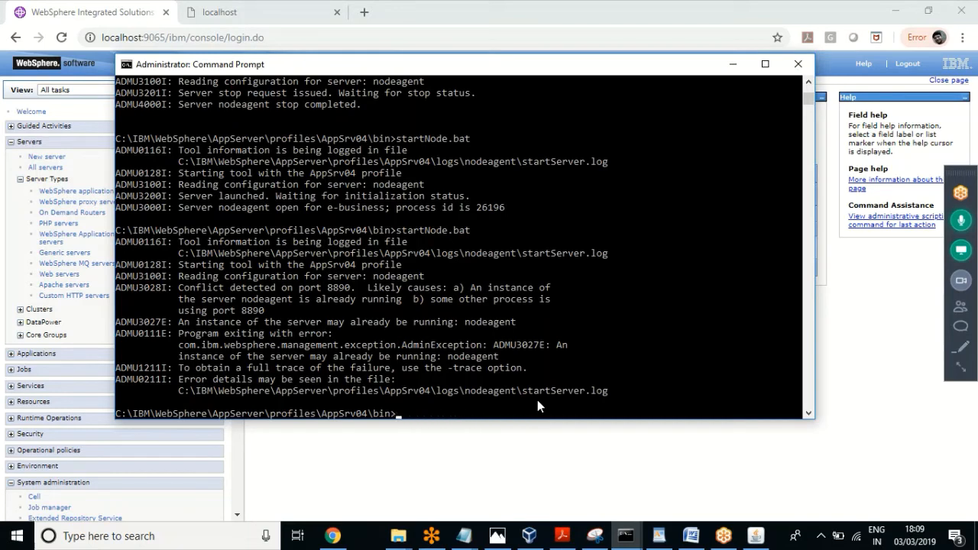
{"action": "type", "text": "cd ../../"}
{"action": "key", "text": "Return"}
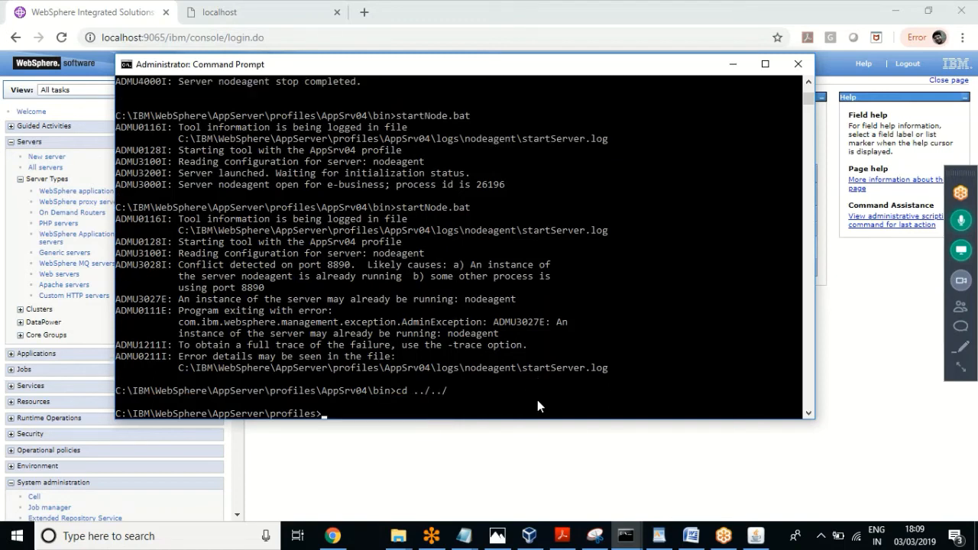
{"action": "type", "text": "cd ../bin"}
{"action": "key", "text": "Return"}
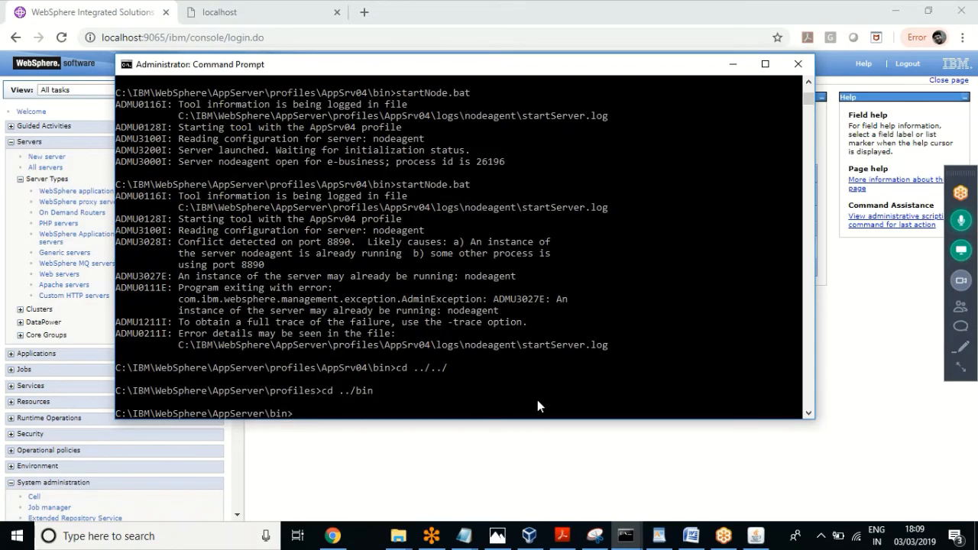
{"action": "type", "text": "startServer.bat"}
Step: Run startServer.bat -help to list its usage options, noting -profileName
{"action": "type", "text": "-help"}
{"action": "key", "text": "Return"}
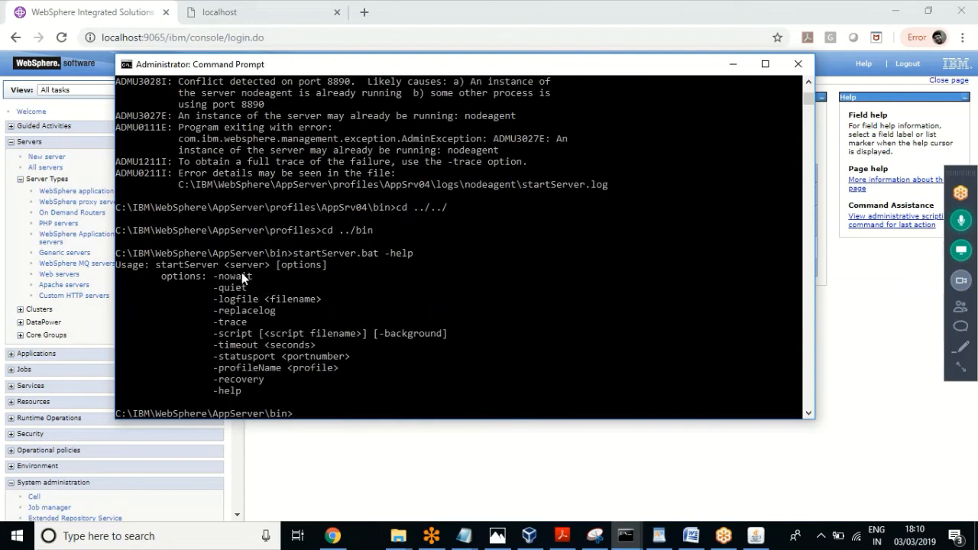
{"action": "double_click", "coordinate": [245, 372]}
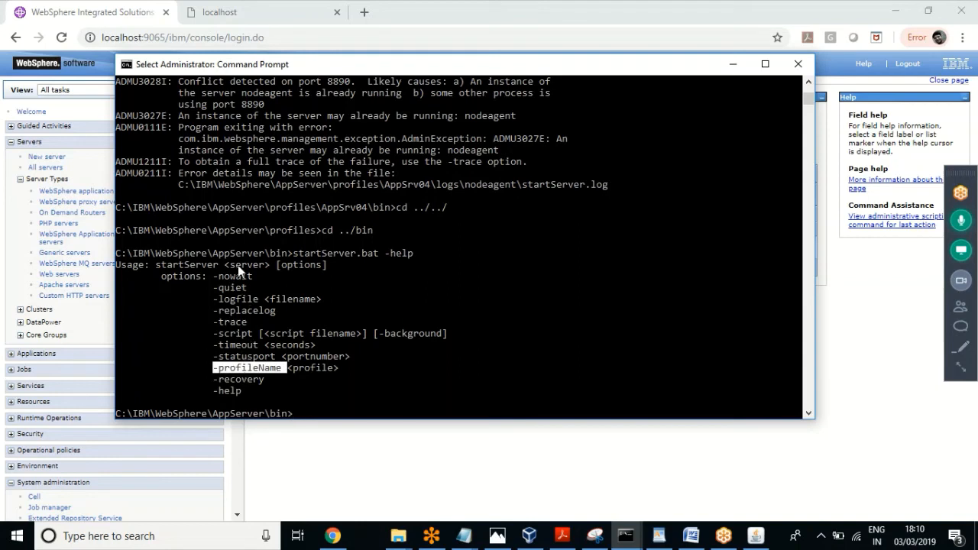
{"action": "left_click", "coordinate": [389, 307]}
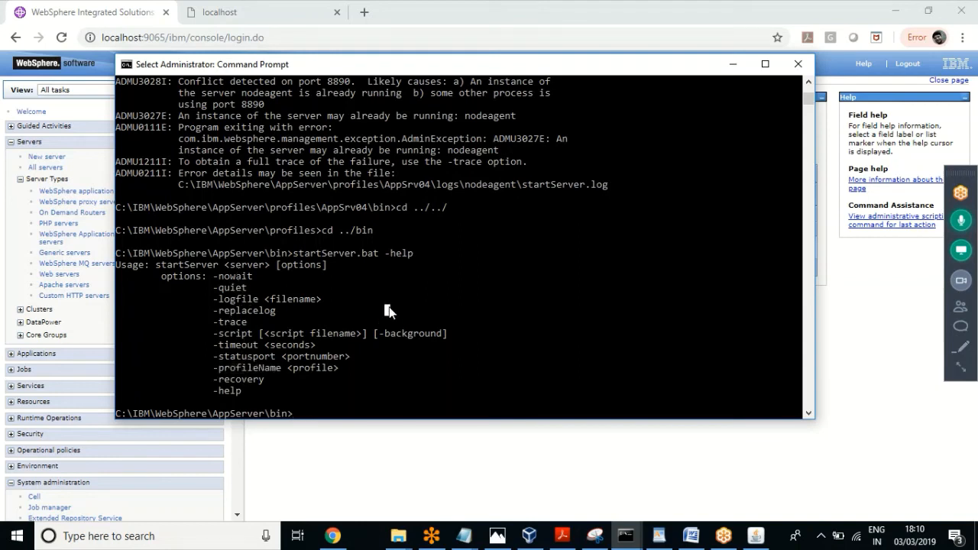
Step: Run stopServer.bat -profileName AppSrv04 server1, checking the notes for the profile name
{"action": "type", "text": "star"}
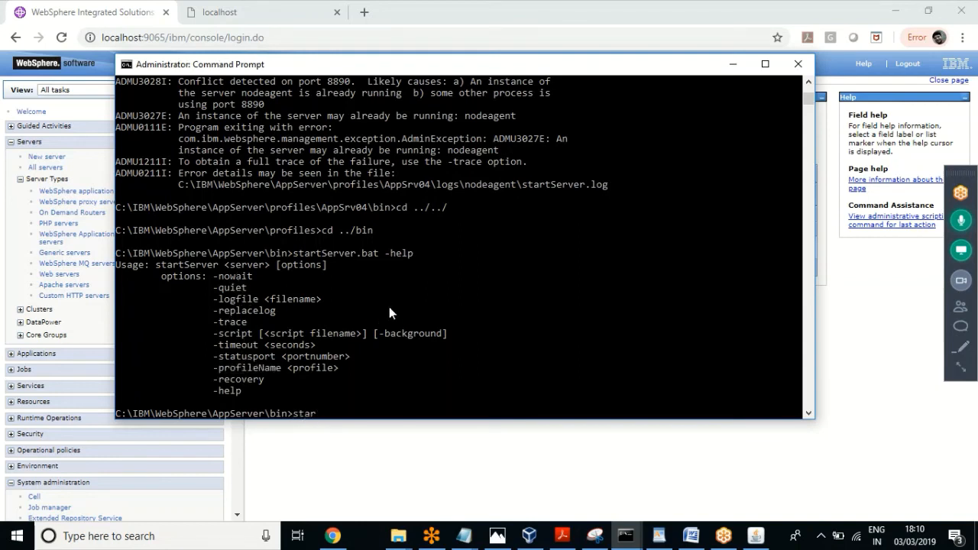
{"action": "key", "text": "BackSpace"}
{"action": "left_click_drag", "start_coordinate": [482, 72], "coordinate": [522, 86]}
{"action": "key", "text": "BackSpace"}
{"action": "key", "text": "BackSpace"}
{"action": "type", "text": "to"}
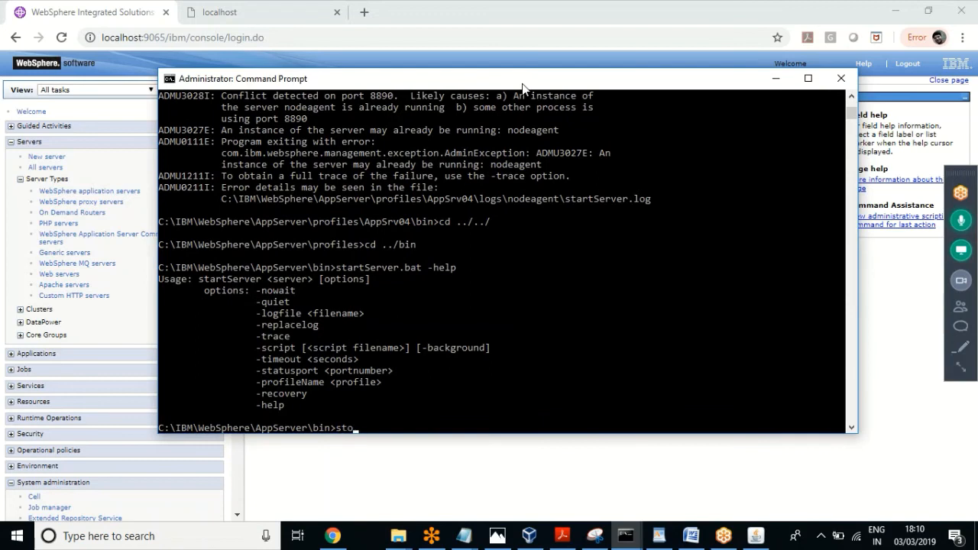
{"action": "type", "text": "pServer.bat -profileName"}
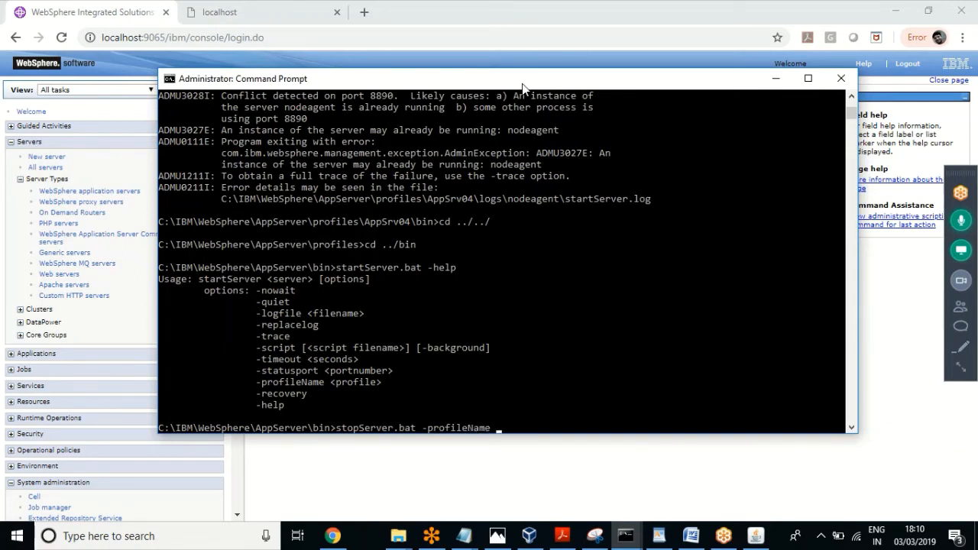
{"action": "type", "text": " AppSrv04"}
{"action": "mouse_move", "coordinate": [458, 539]}
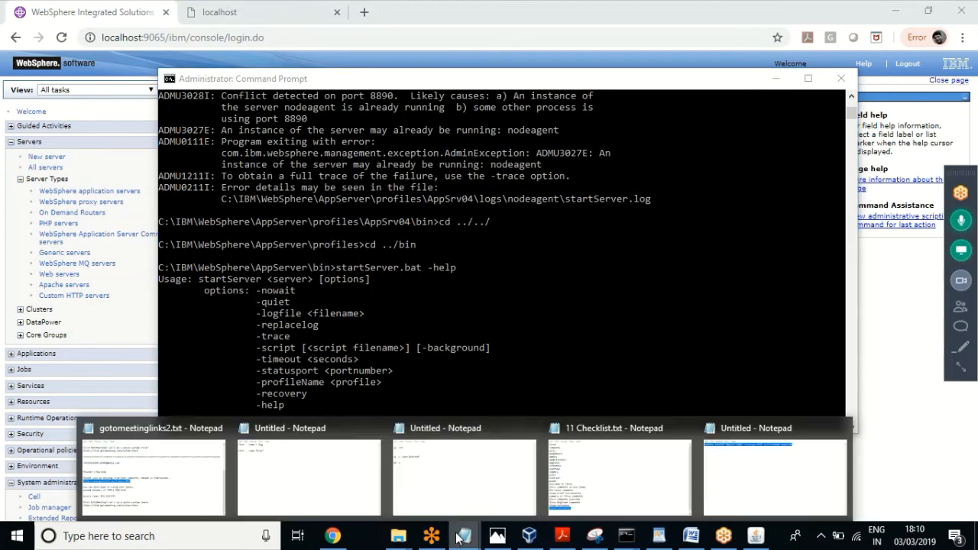
{"action": "left_click", "coordinate": [762, 459]}
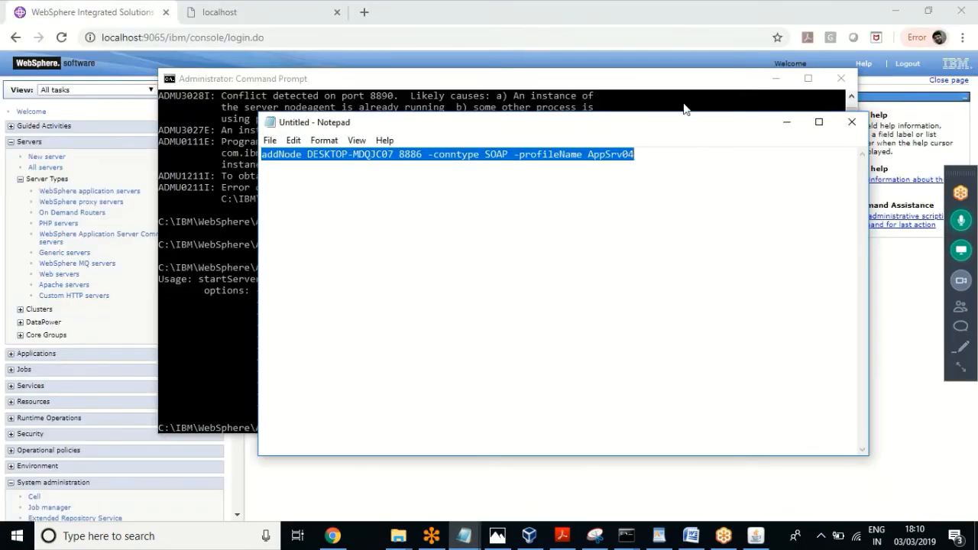
{"action": "left_click", "coordinate": [602, 79]}
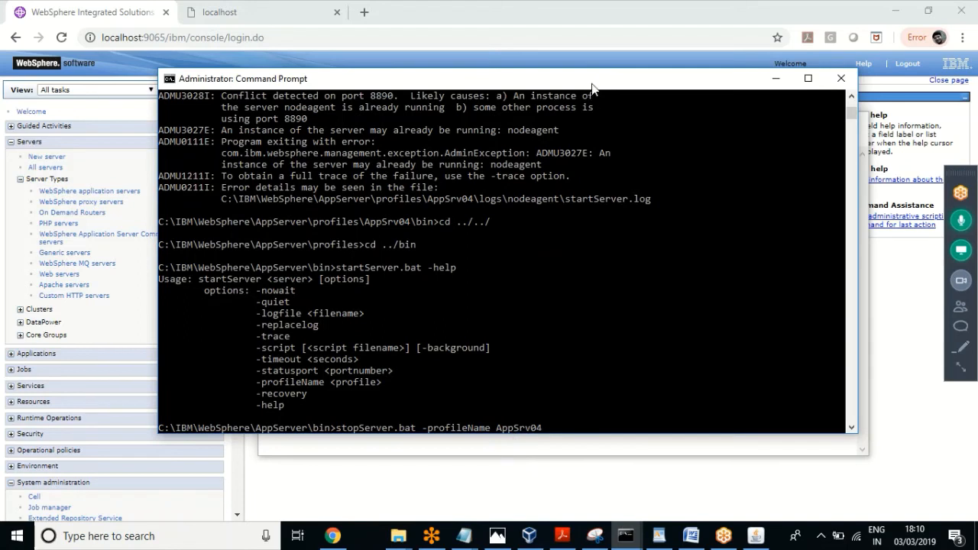
{"action": "type", "text": "server1"}
{"action": "key", "text": "Return"}
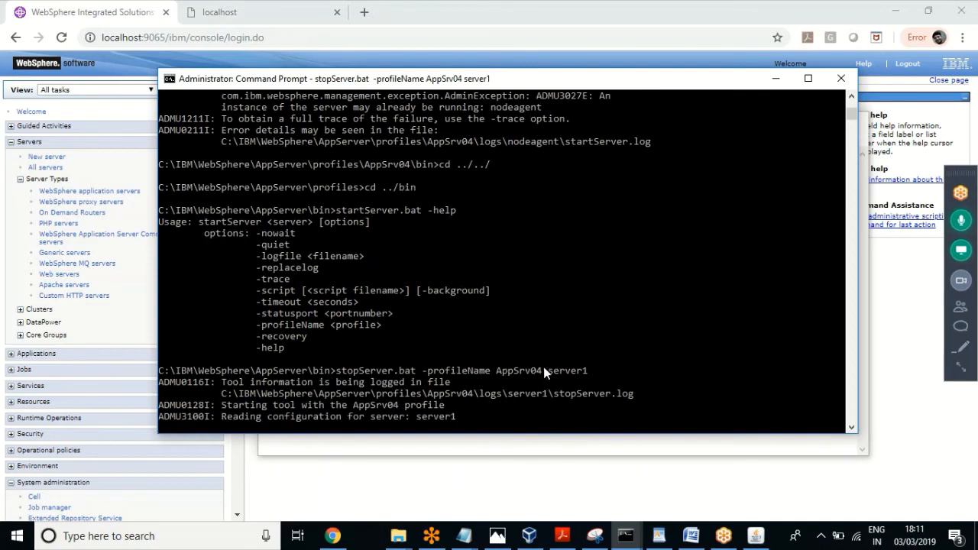
{"action": "left_click_drag", "start_coordinate": [547, 370], "coordinate": [427, 372]}
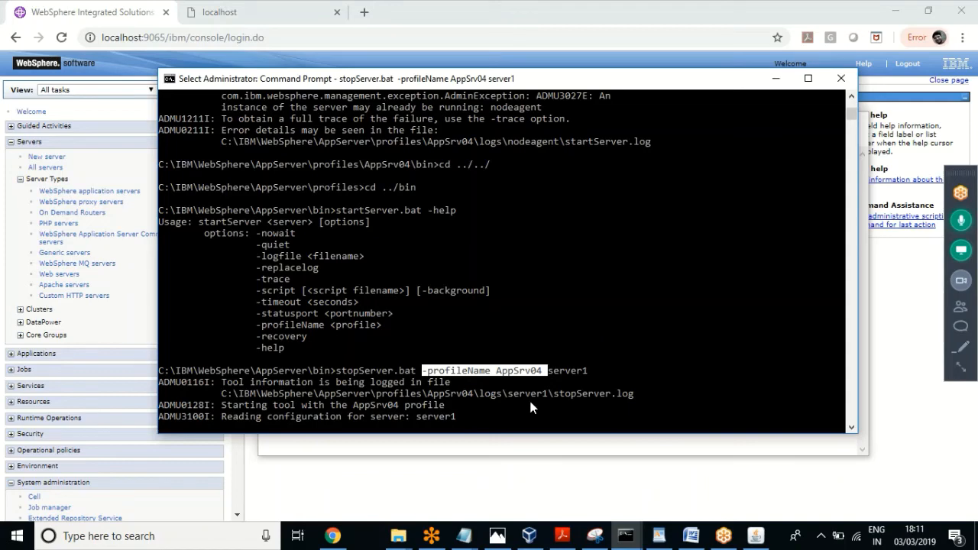
{"action": "left_click", "coordinate": [52, 8]}
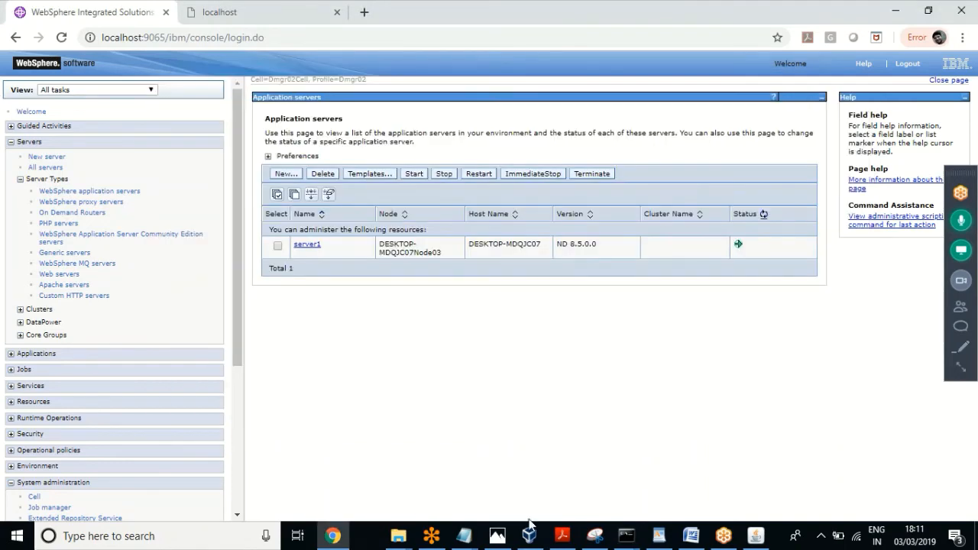
{"action": "mouse_move", "coordinate": [625, 536]}
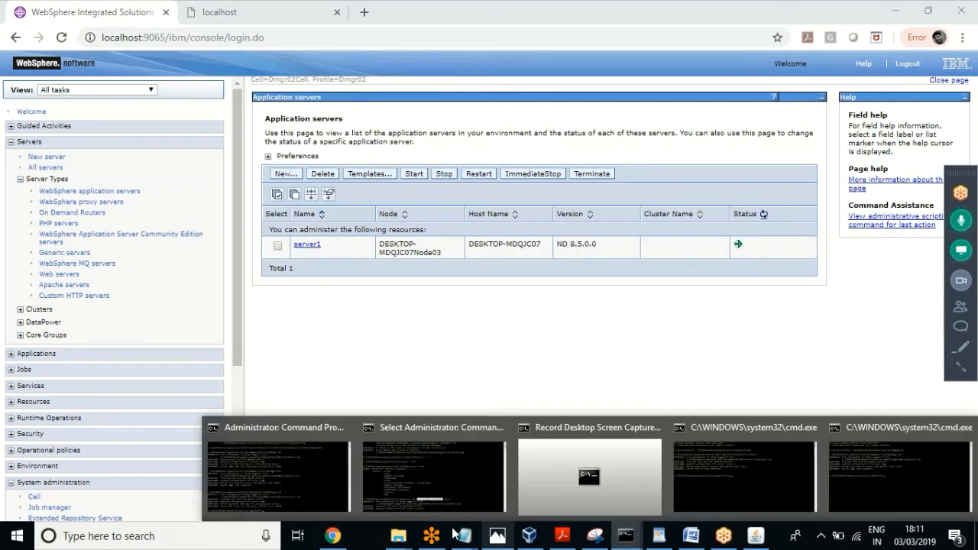
{"action": "left_click", "coordinate": [428, 498]}
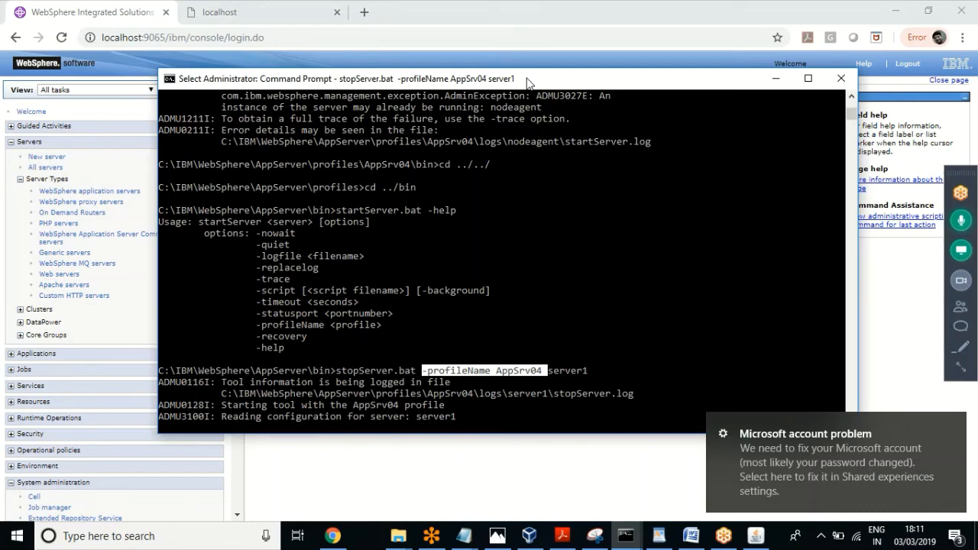
{"action": "left_click_drag", "start_coordinate": [498, 82], "coordinate": [437, 58]}
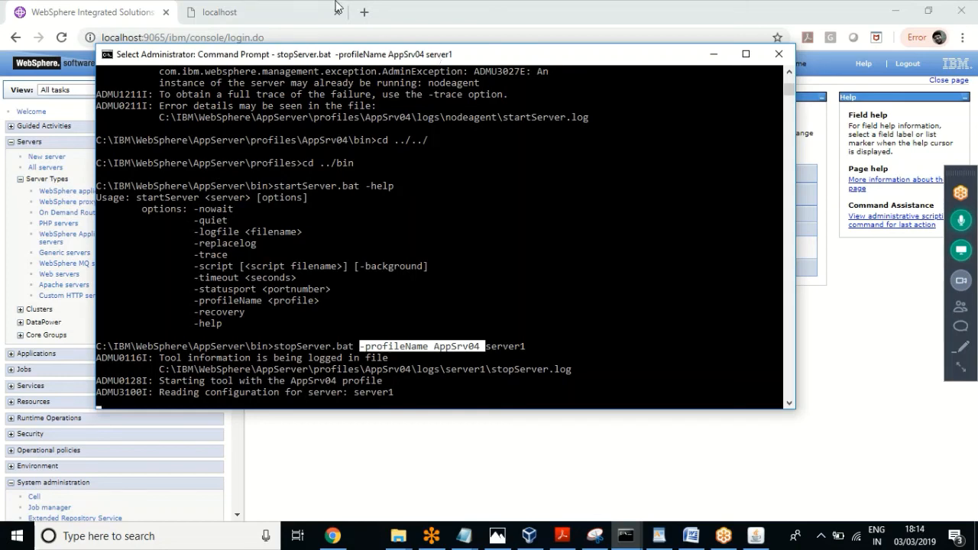
Step: Let the server1 stop complete, copy the stopServer command line, and switch back to the console
{"action": "key", "text": "Return"}
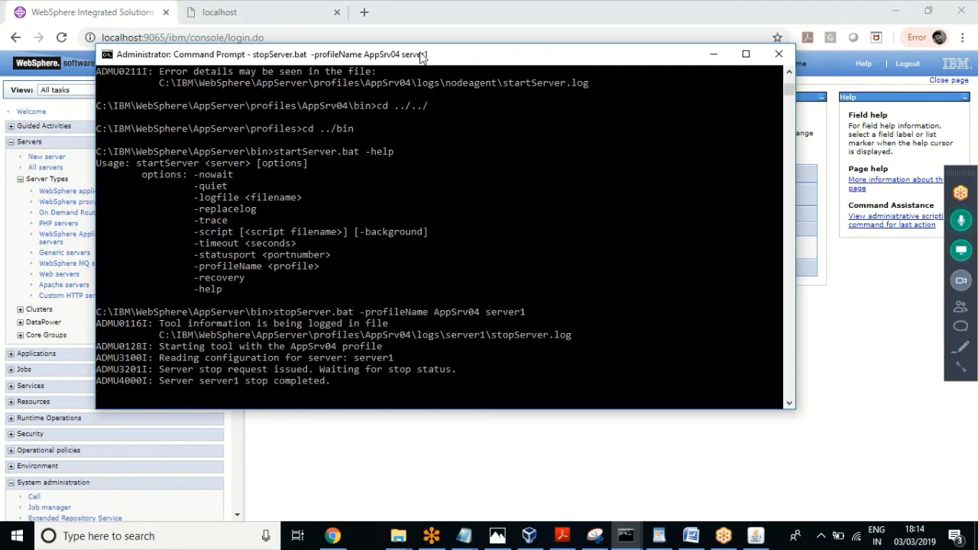
{"action": "left_click_drag", "start_coordinate": [329, 370], "coordinate": [99, 308]}
{"action": "left_click", "coordinate": [320, 369]}
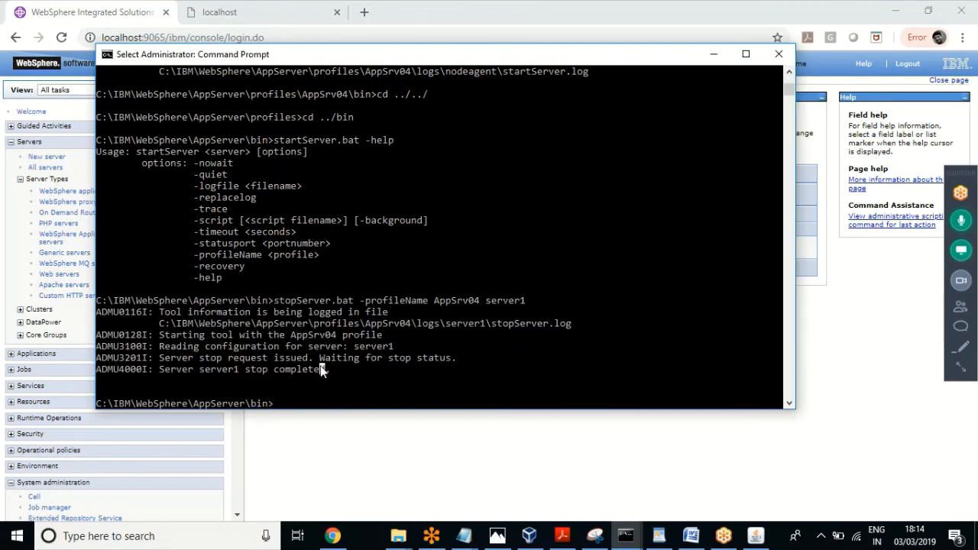
{"action": "left_click", "coordinate": [339, 370]}
{"action": "left_click", "coordinate": [309, 381]}
{"action": "left_click", "coordinate": [344, 369]}
{"action": "left_click_drag", "start_coordinate": [528, 299], "coordinate": [279, 307]}
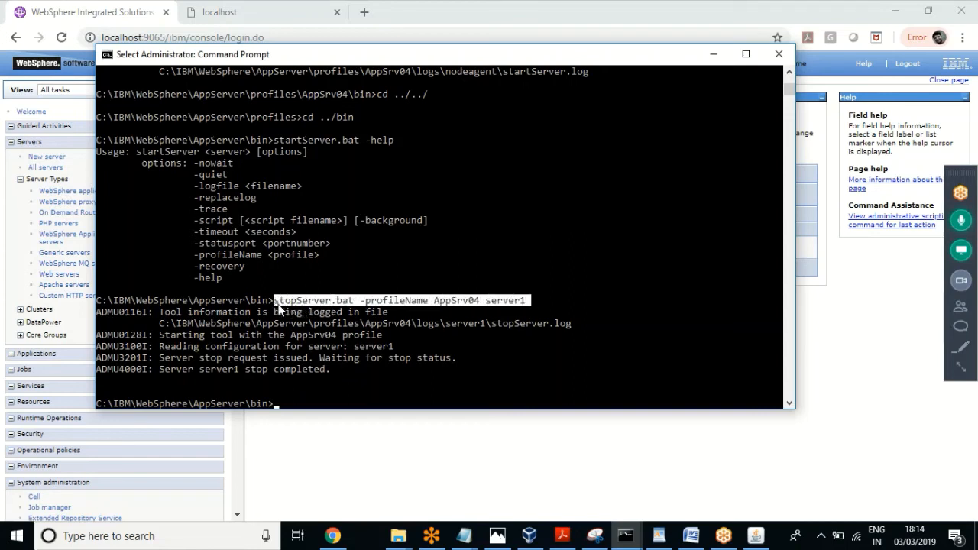
{"action": "right_click", "coordinate": [463, 374]}
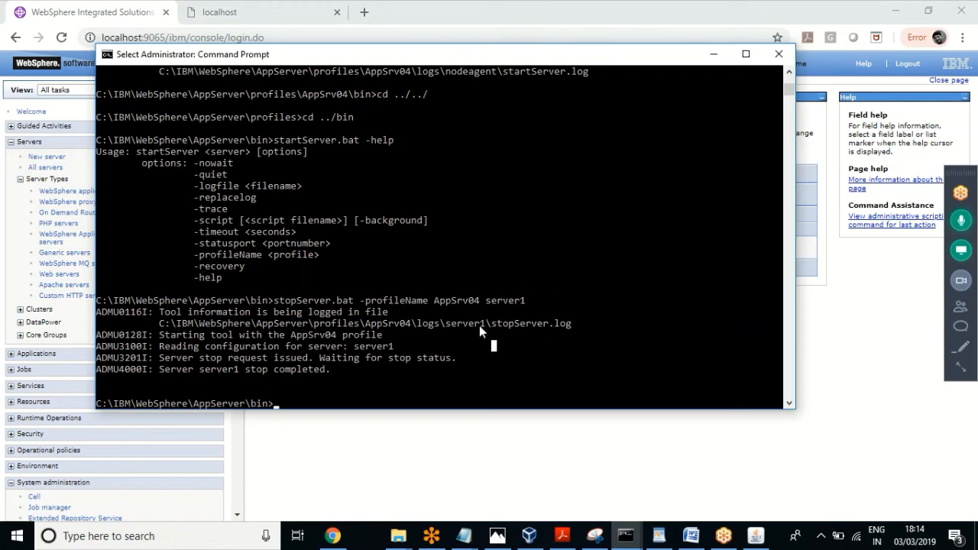
{"action": "key", "text": "alt+Tab"}
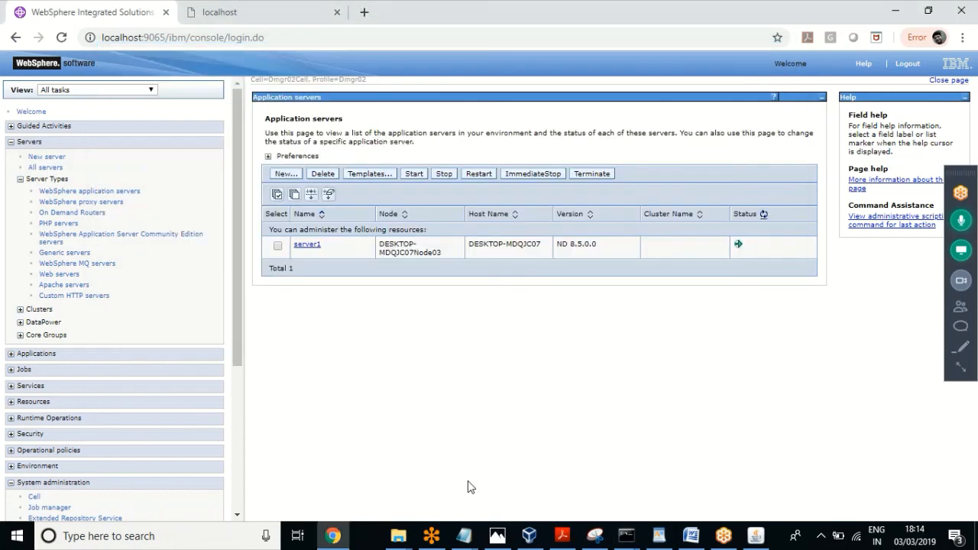
Step: Confirm server1 is stopped, go to Node agents, and bring the admin Command Prompt forward
{"action": "left_click", "coordinate": [764, 216]}
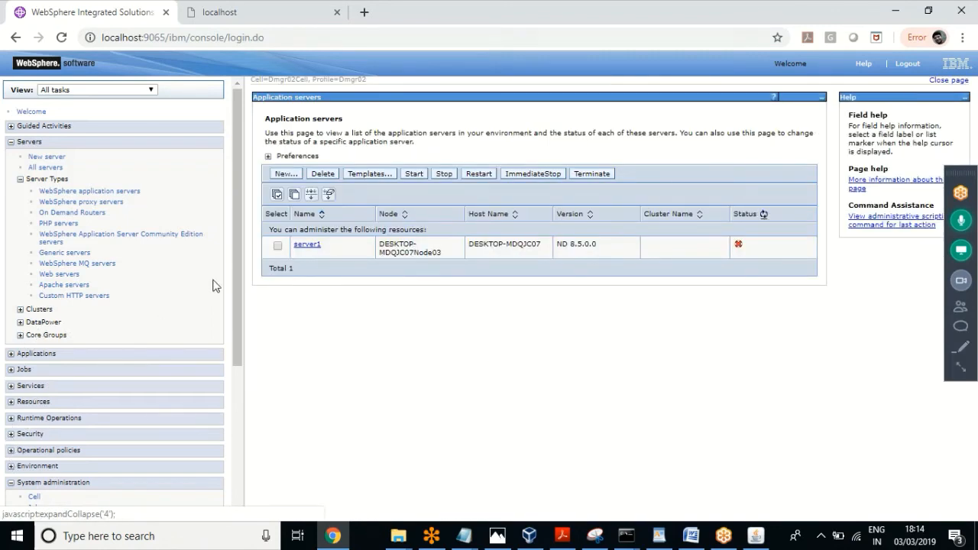
{"action": "left_click_drag", "start_coordinate": [238, 260], "coordinate": [224, 408]}
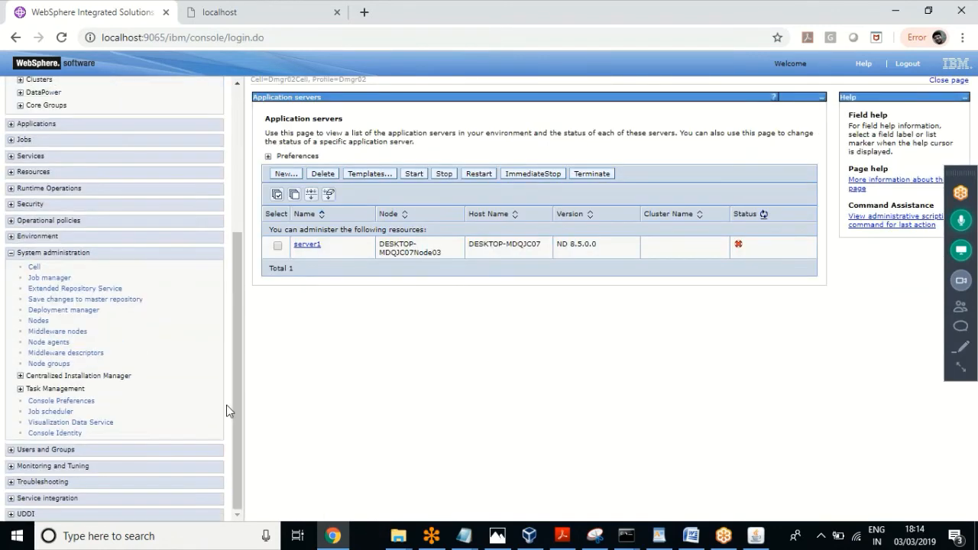
{"action": "left_click", "coordinate": [61, 343]}
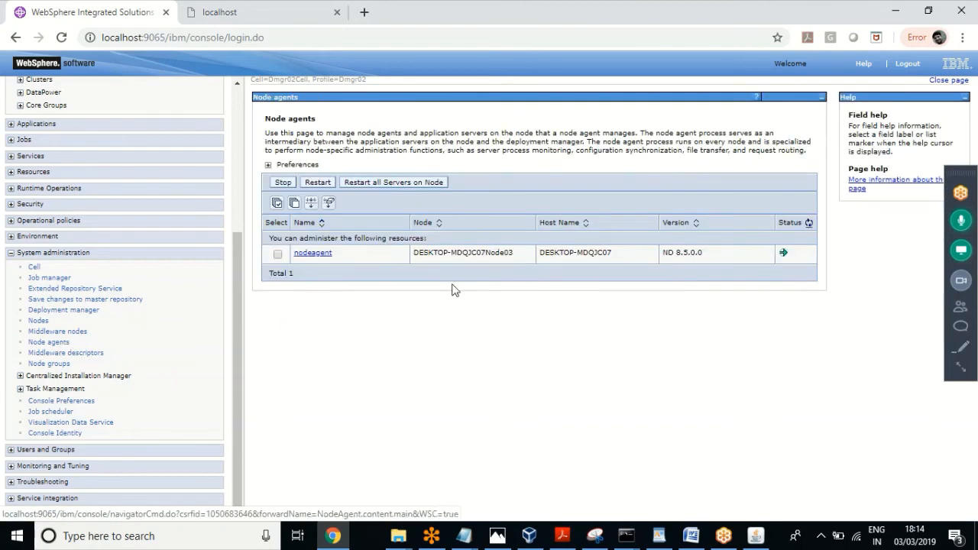
{"action": "left_click", "coordinate": [626, 536]}
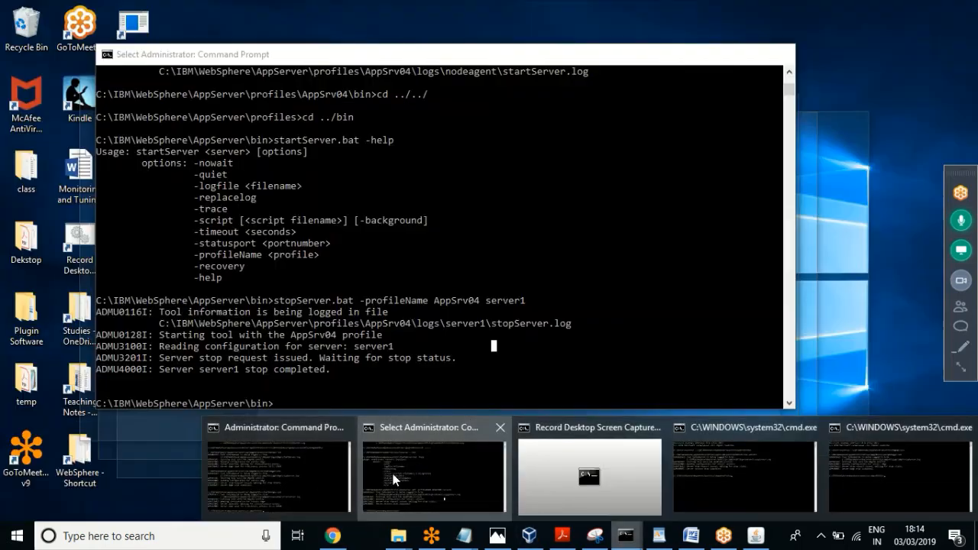
{"action": "left_click", "coordinate": [394, 475]}
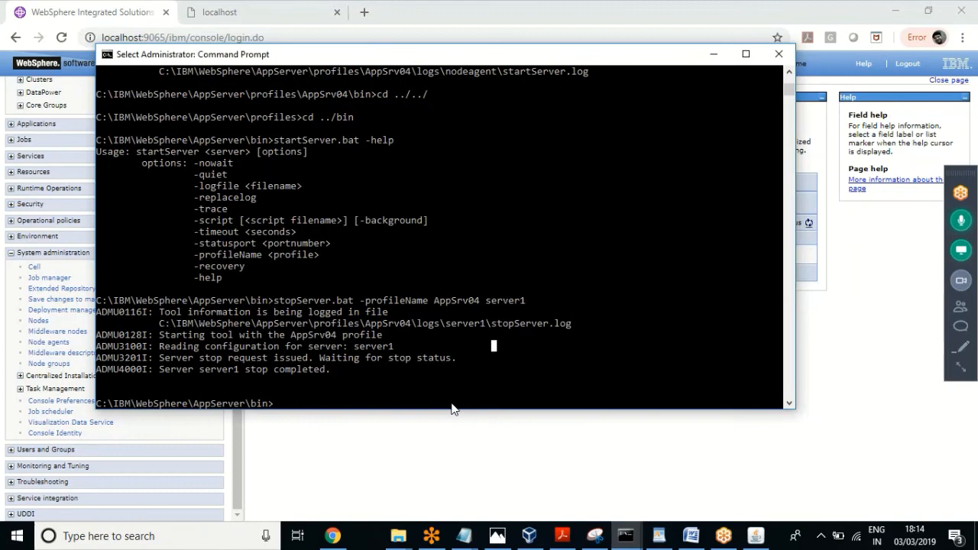
Step: Run stopNode.bat -profileName AppSrv04 to stop the nodeagent
{"action": "left_click", "coordinate": [515, 378]}
{"action": "type", "text": "st"}
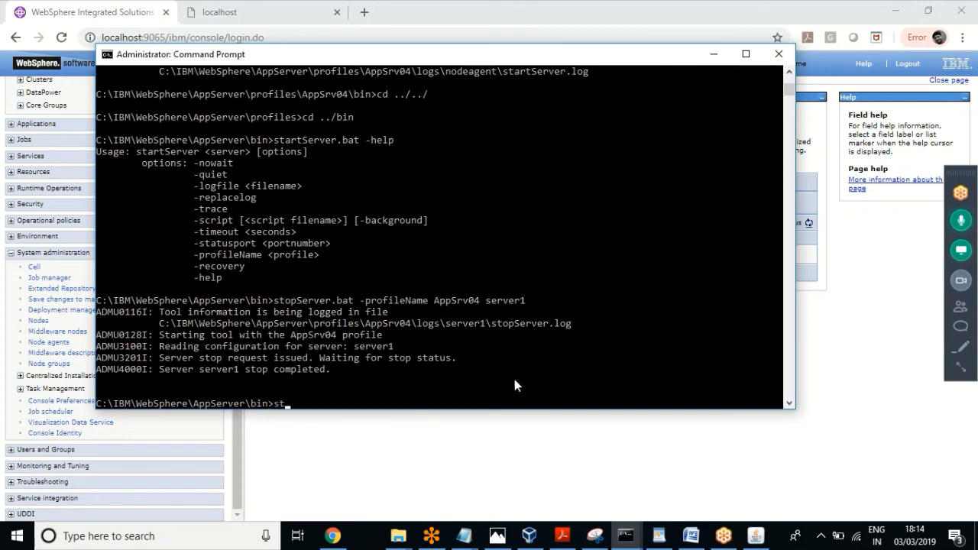
{"action": "type", "text": "opNode.bat -profileN"}
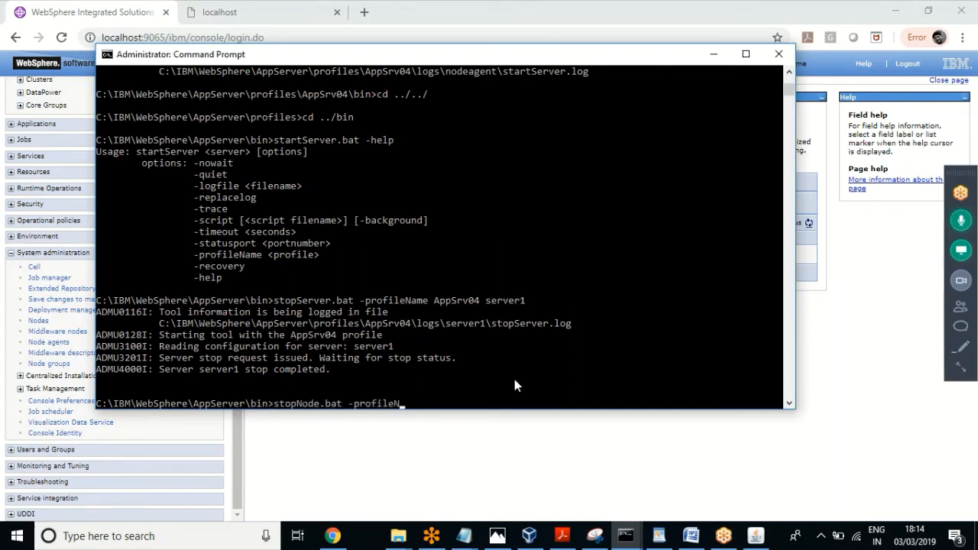
{"action": "type", "text": "ame AppSrv04"}
{"action": "key", "text": "Return"}
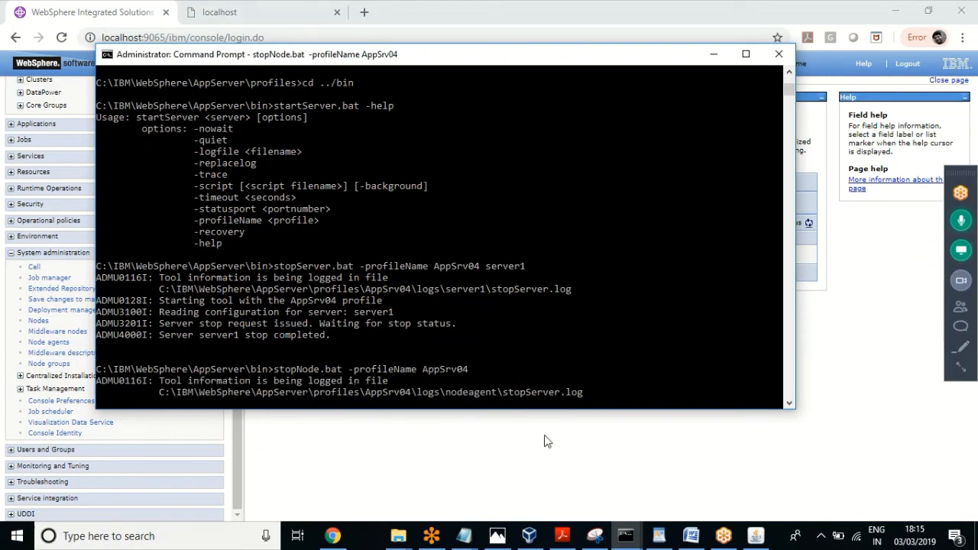
{"action": "left_click", "coordinate": [694, 537]}
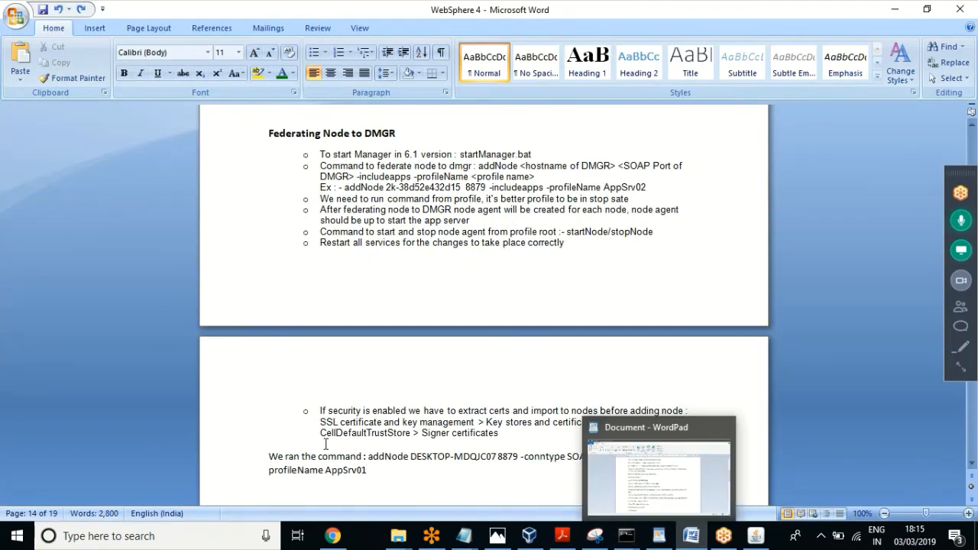
Step: Select the Federating Node to DMGR notes, then browse the class folder's demo and Neha subfolders for a document
{"action": "left_click_drag", "start_coordinate": [383, 473], "coordinate": [243, 139]}
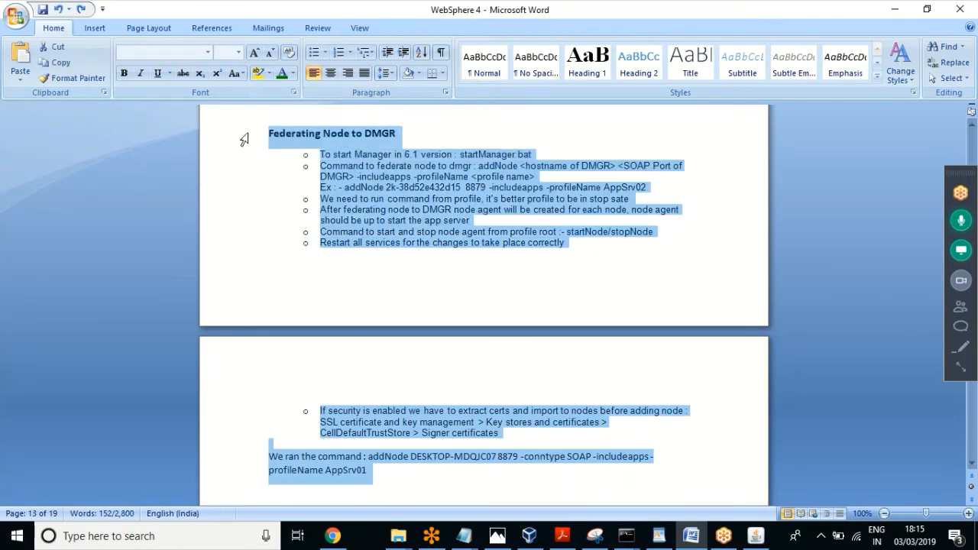
{"action": "left_click", "coordinate": [31, 18]}
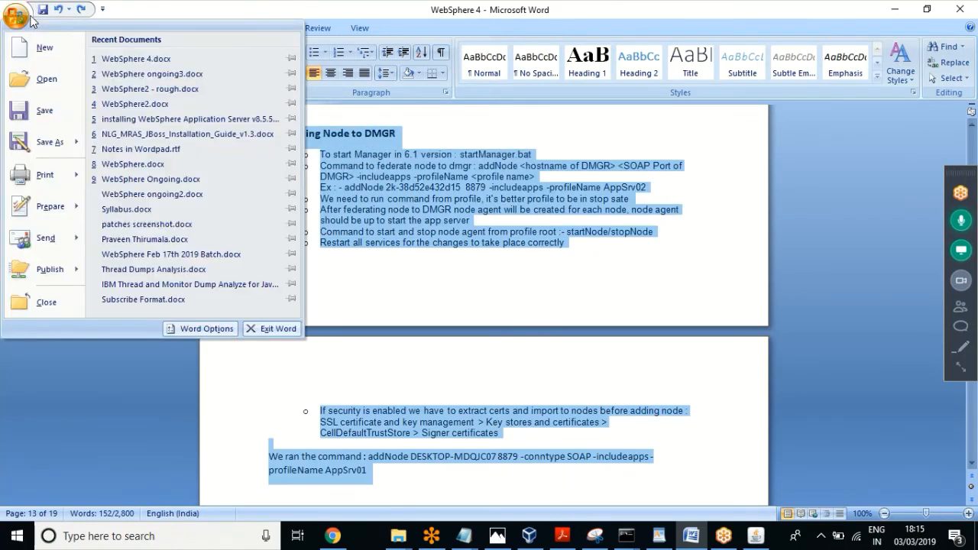
{"action": "left_click", "coordinate": [61, 91]}
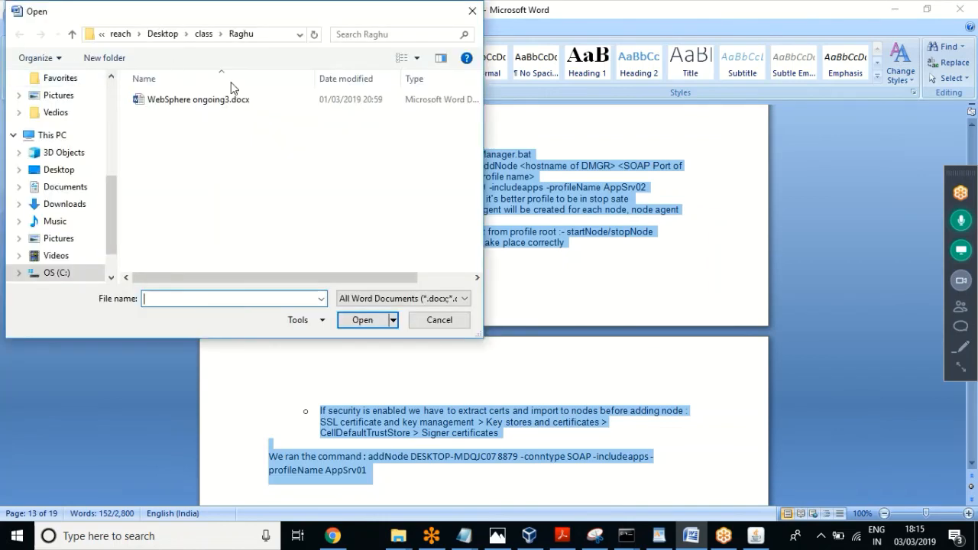
{"action": "left_click", "coordinate": [203, 35]}
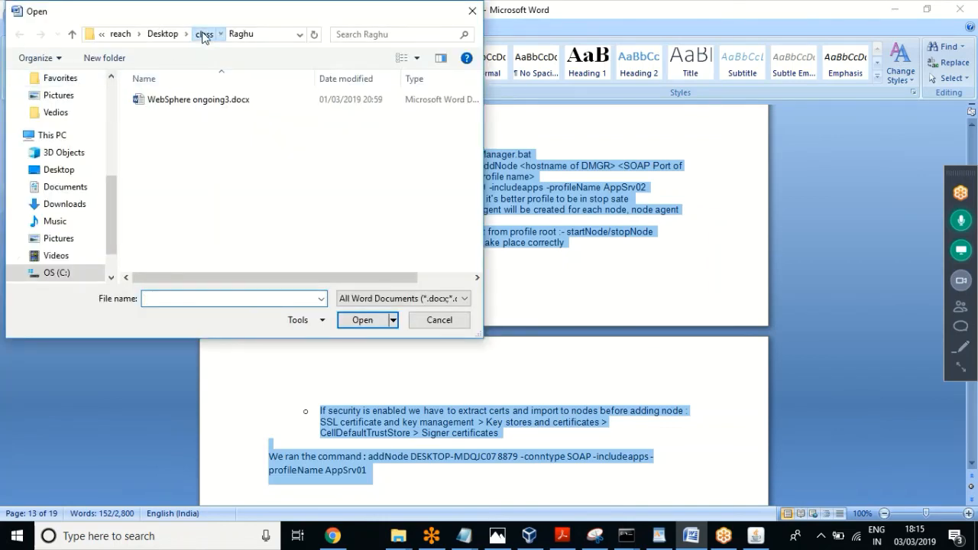
{"action": "left_click", "coordinate": [166, 117]}
{"action": "double_click", "coordinate": [166, 117]}
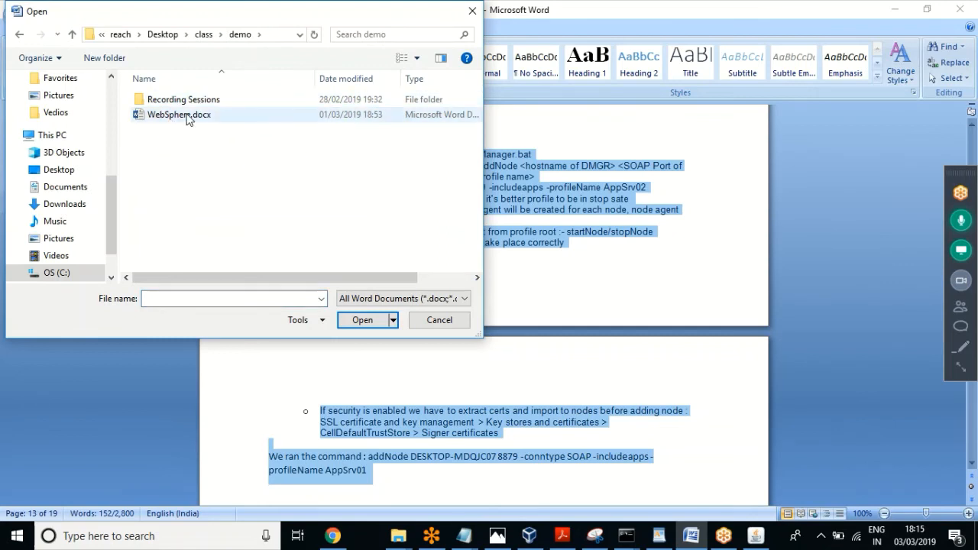
{"action": "left_click", "coordinate": [203, 34]}
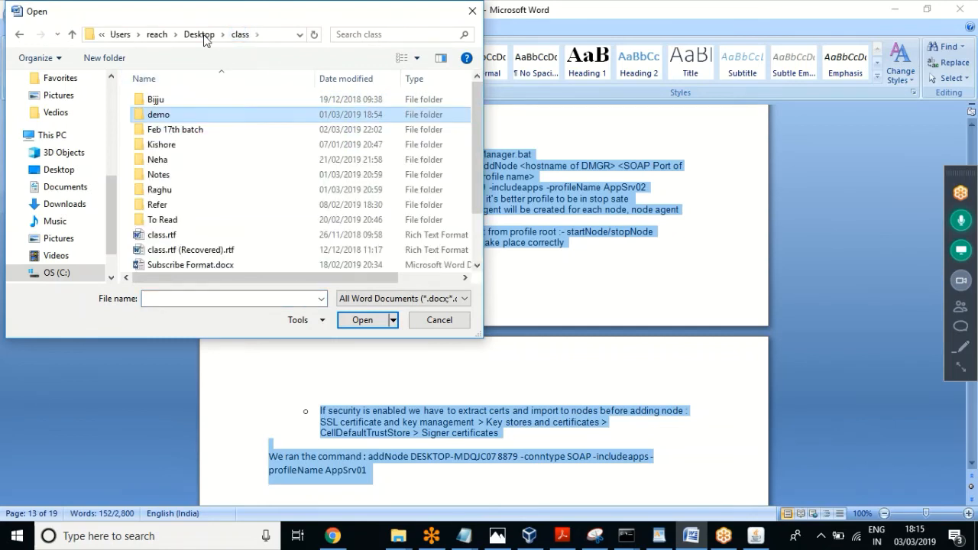
{"action": "left_click", "coordinate": [161, 159]}
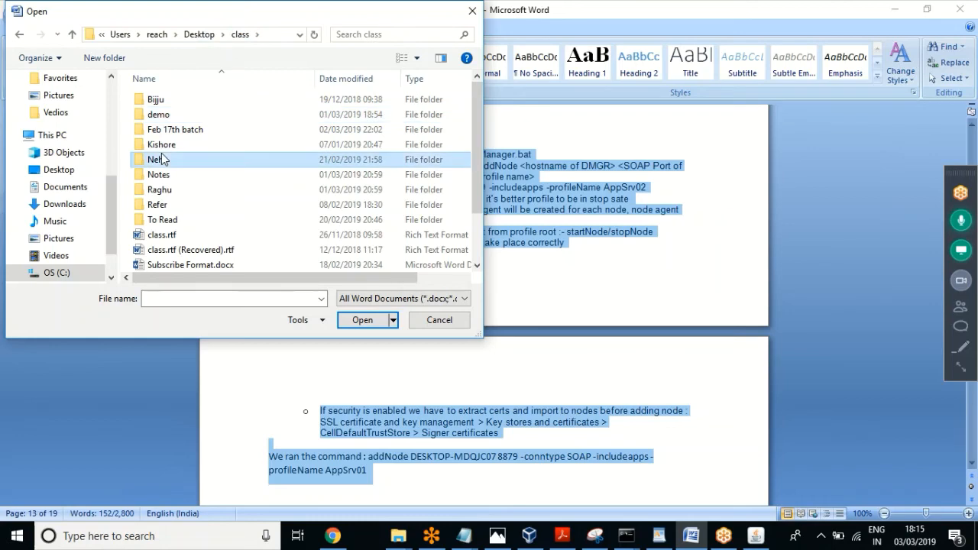
{"action": "double_click", "coordinate": [161, 159]}
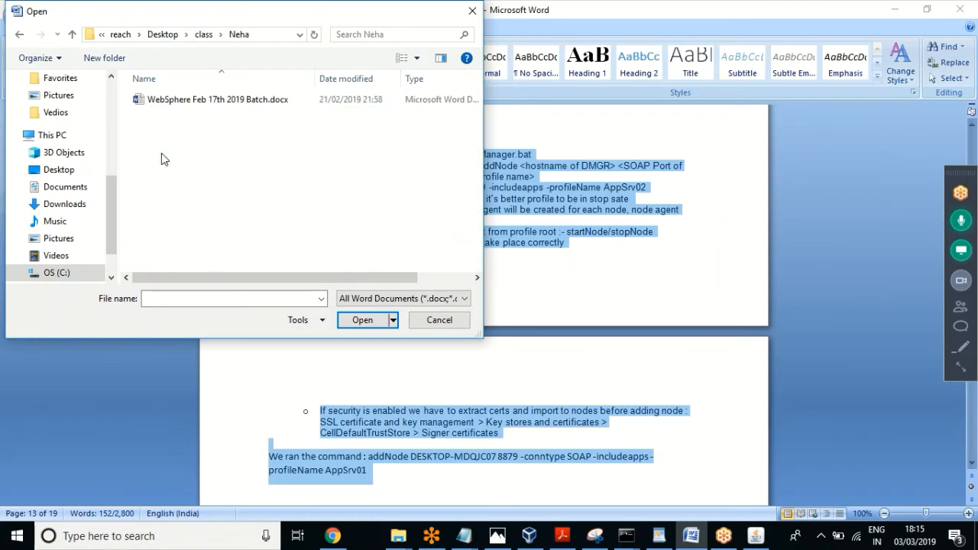
Step: Check the Feb 17th batch folder, then open WebSphere.docx from class\demo
{"action": "left_click", "coordinate": [204, 35]}
{"action": "left_click", "coordinate": [205, 131]}
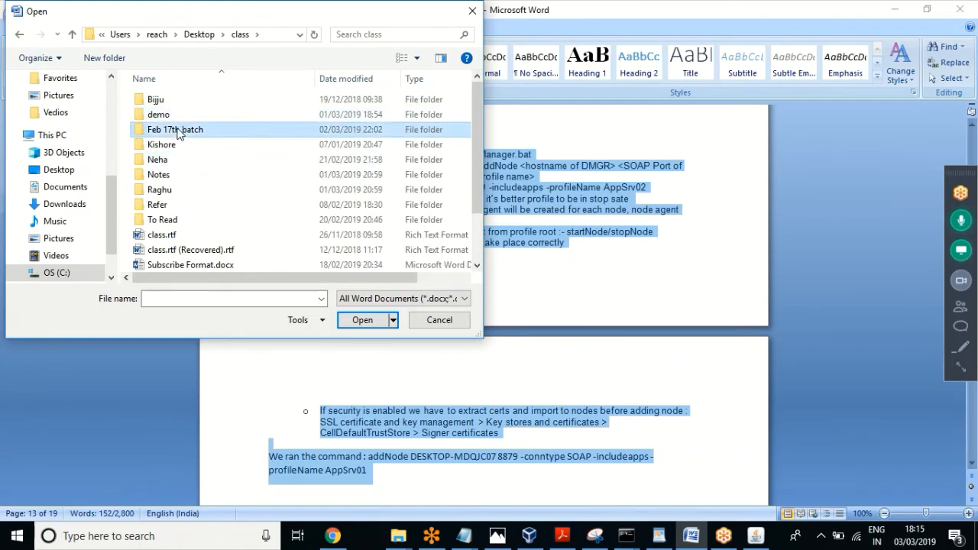
{"action": "double_click", "coordinate": [205, 131]}
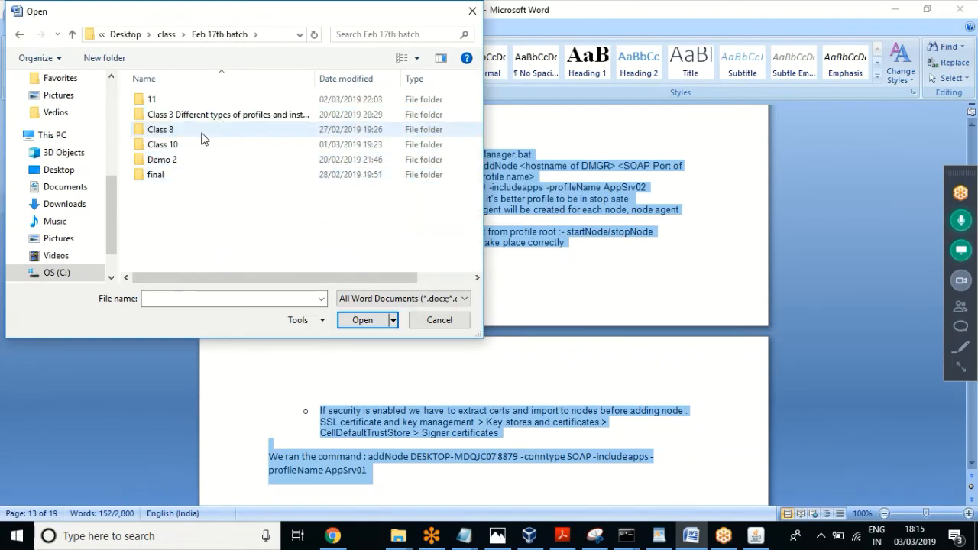
{"action": "left_click", "coordinate": [166, 37]}
{"action": "double_click", "coordinate": [159, 115]}
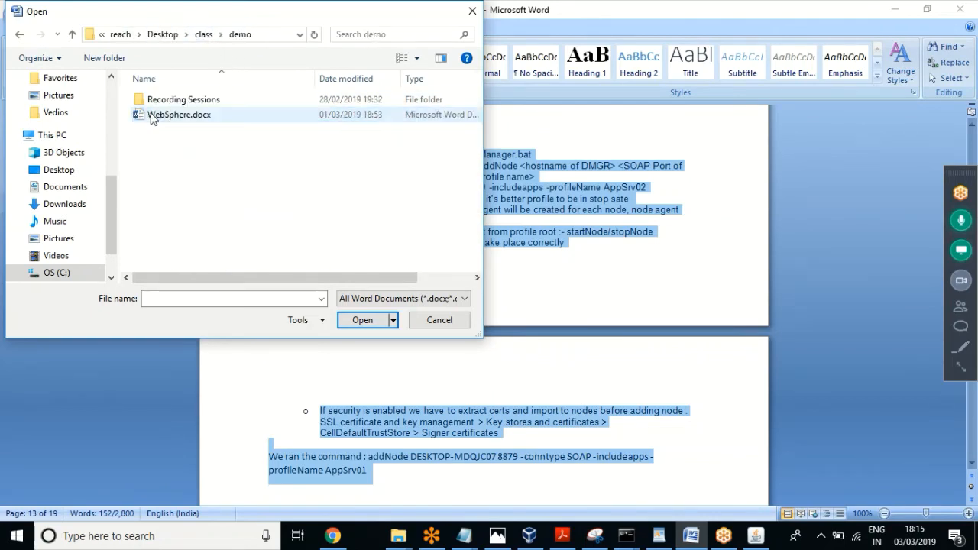
{"action": "double_click", "coordinate": [177, 116]}
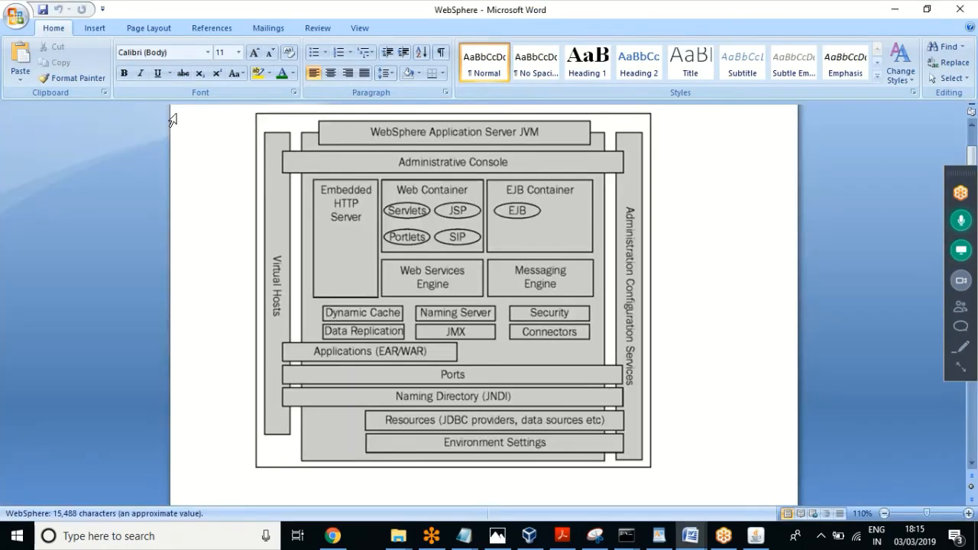
Step: Search the notes for 'addnode' and jump to its first occurrence
{"action": "scroll", "coordinate": [173, 120], "scroll_direction": "down", "scroll_amount": 20}
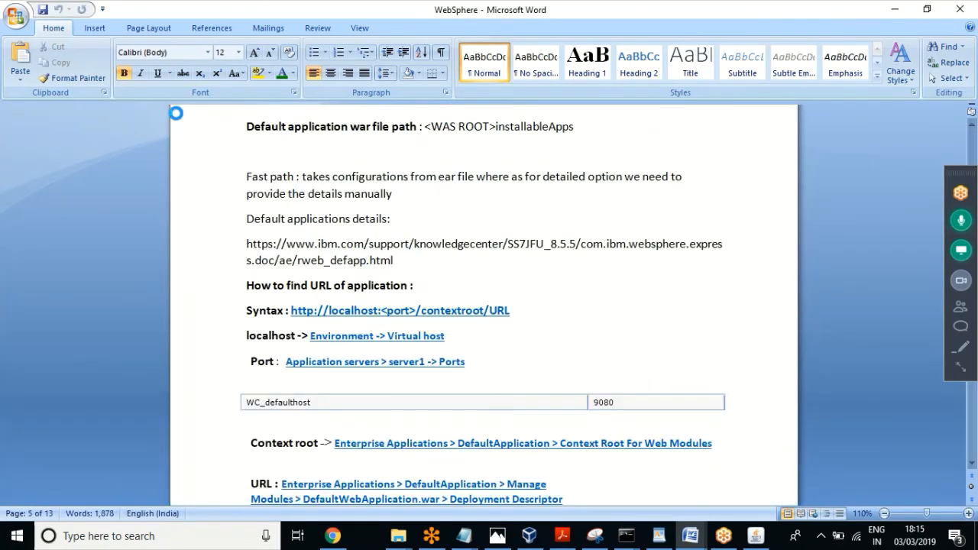
{"action": "key", "text": "ctrl+f"}
{"action": "type", "text": "addnod"}
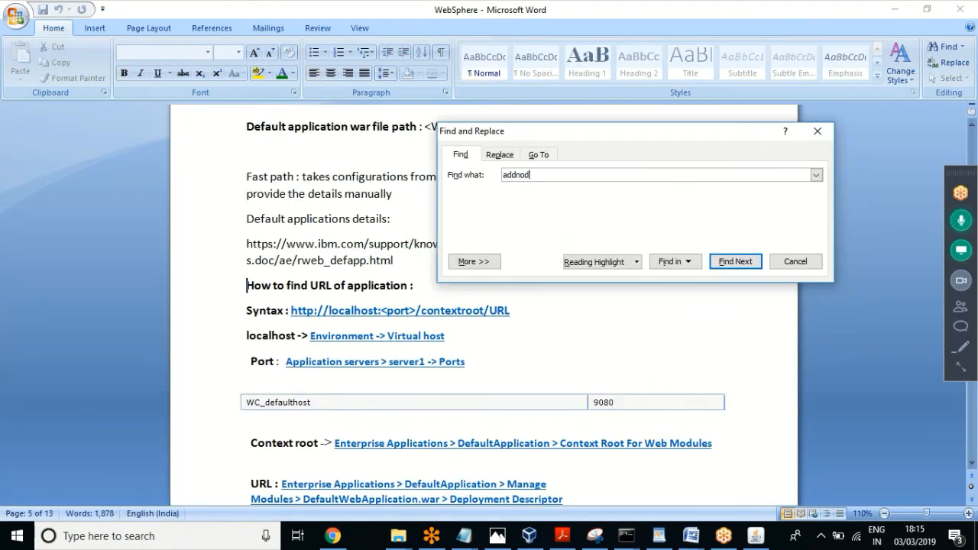
{"action": "type", "text": "e"}
{"action": "key", "text": "Return"}
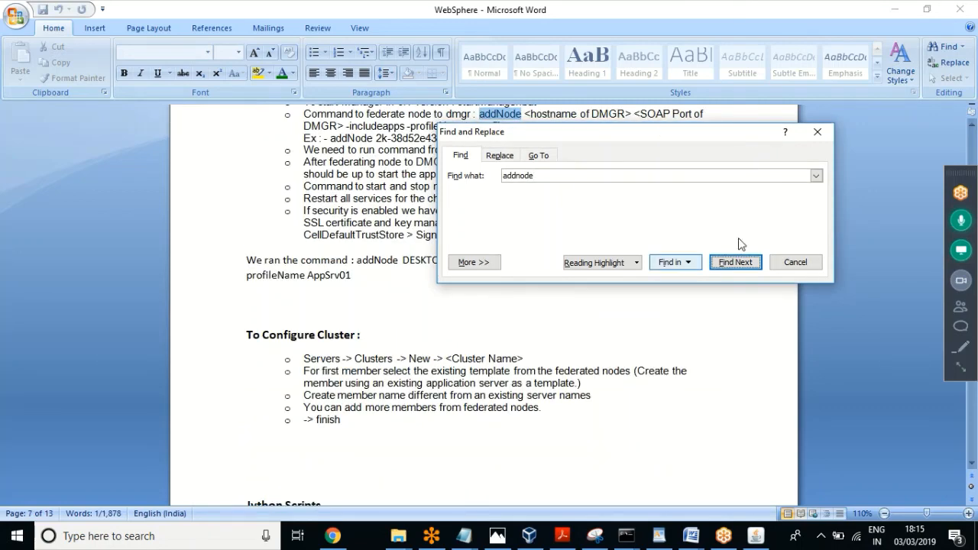
{"action": "left_click", "coordinate": [794, 262]}
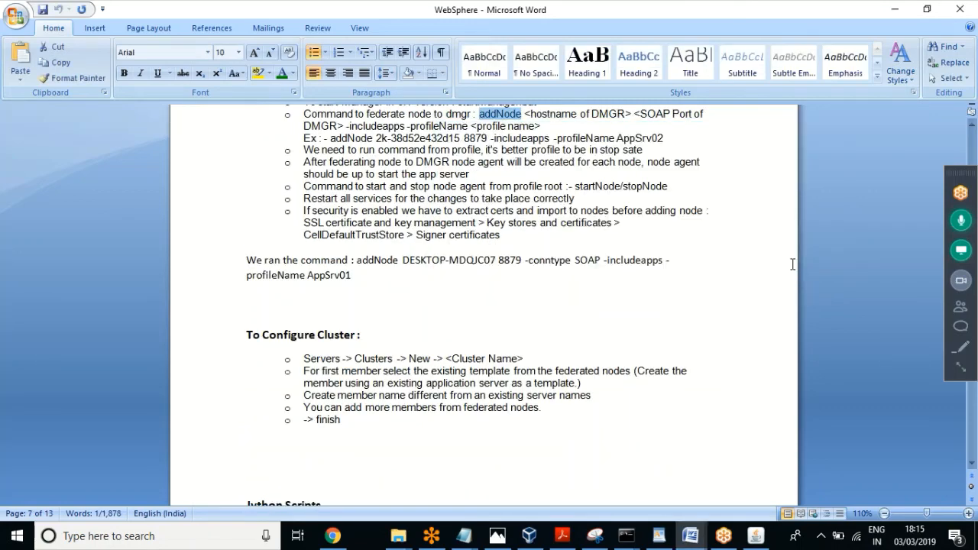
{"action": "left_click", "coordinate": [374, 291]}
{"action": "key", "text": "Up"}
{"action": "key", "text": "Up"}
{"action": "key", "text": "Up"}
{"action": "key", "text": "Up"}
{"action": "key", "text": "Up"}
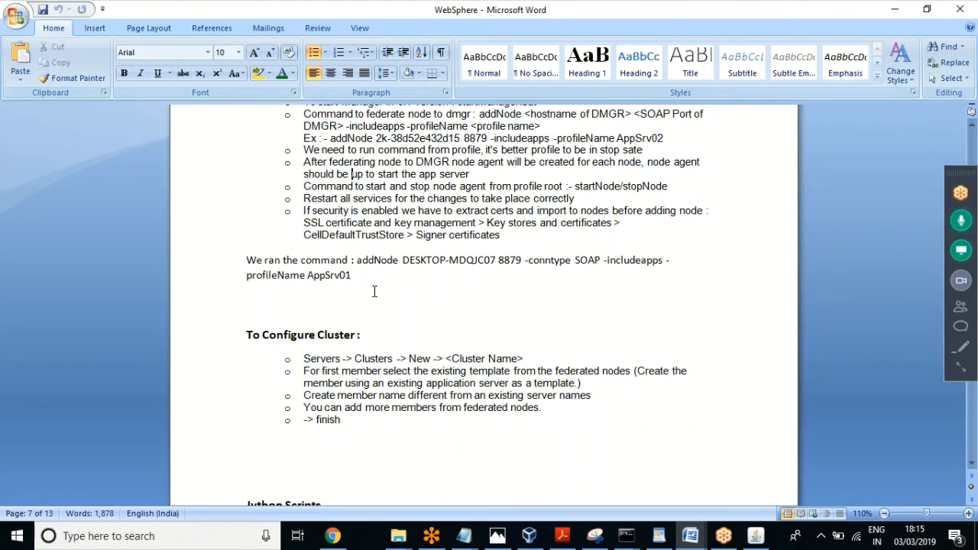
{"action": "left_click", "coordinate": [974, 146]}
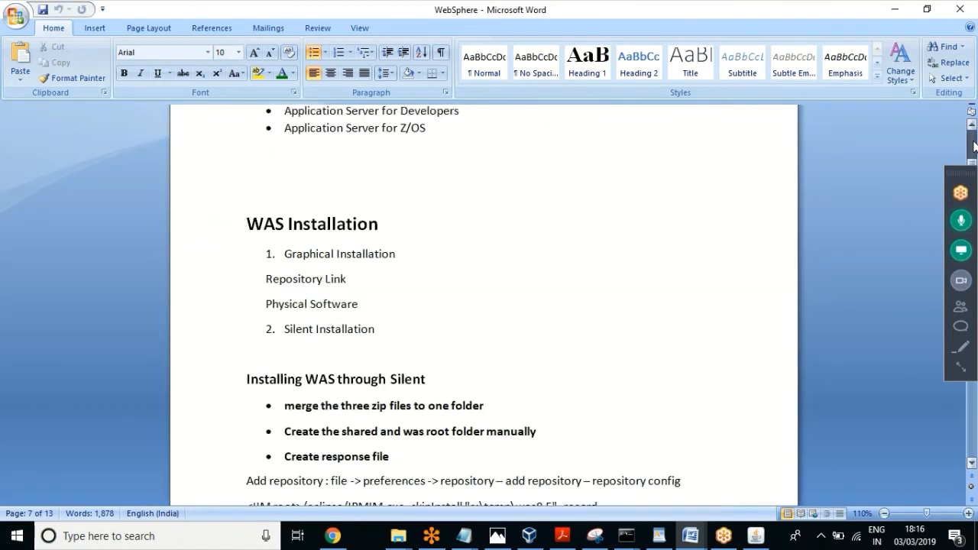
{"action": "left_click_drag", "start_coordinate": [974, 146], "coordinate": [973, 135]}
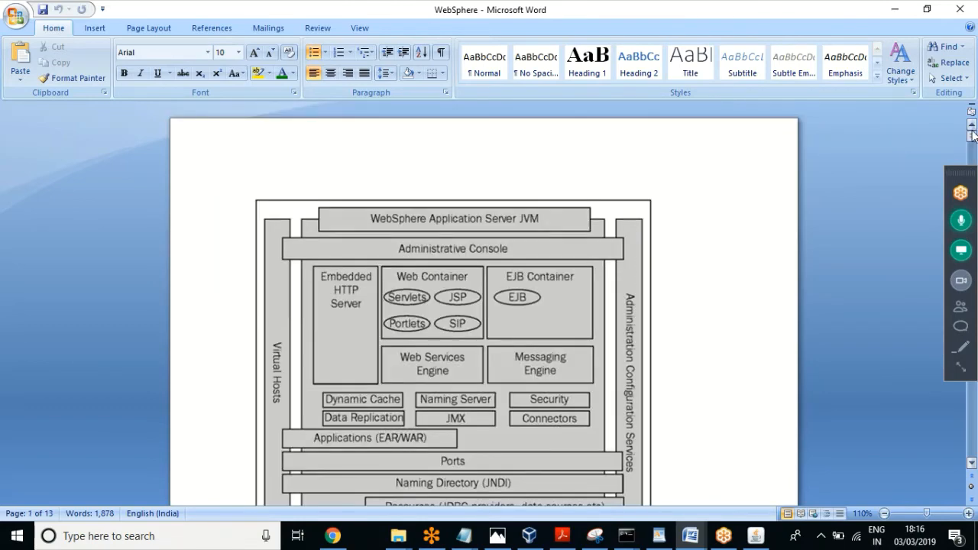
Step: Search the notes for 'profileName' and step through its matches
{"action": "key", "text": "ctrl+f"}
{"action": "type", "text": "profile"}
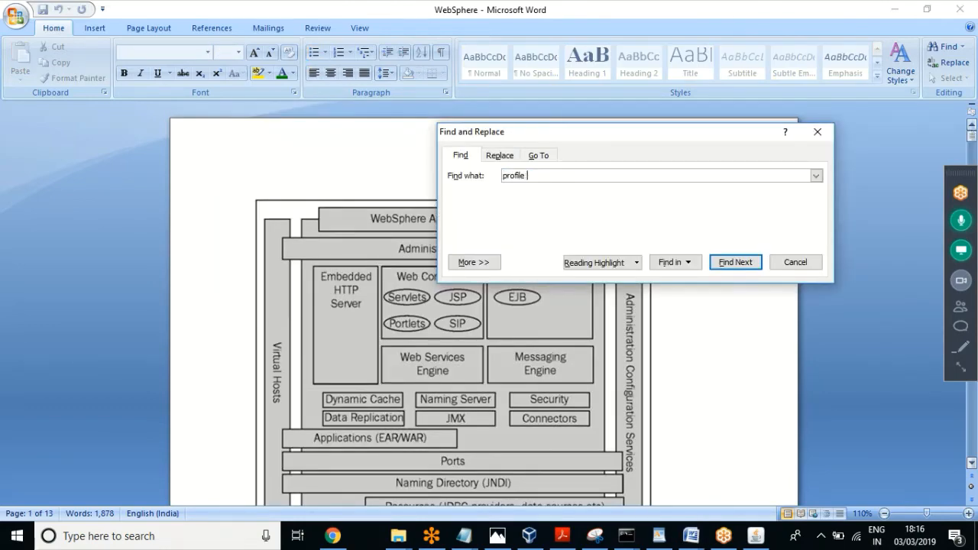
{"action": "type", "text": "Name"}
{"action": "key", "text": "Return"}
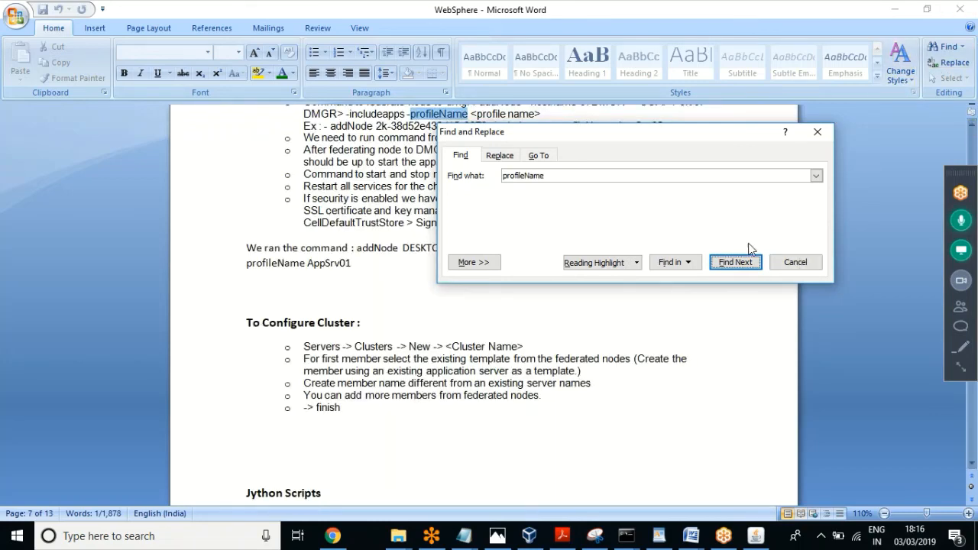
{"action": "left_click", "coordinate": [634, 175]}
{"action": "key", "text": "Return"}
{"action": "key", "text": "Return"}
{"action": "key", "text": "Return"}
{"action": "key", "text": "Return"}
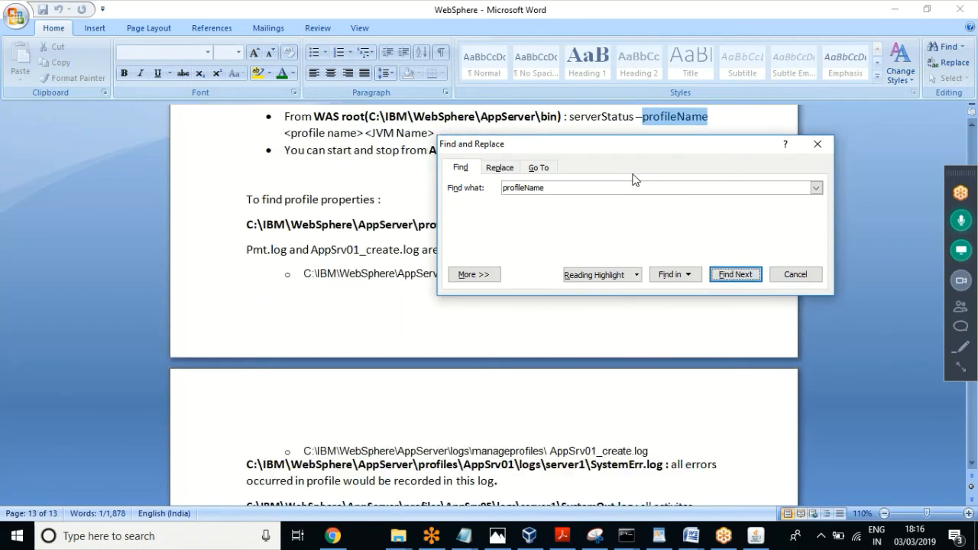
{"action": "left_click", "coordinate": [795, 274]}
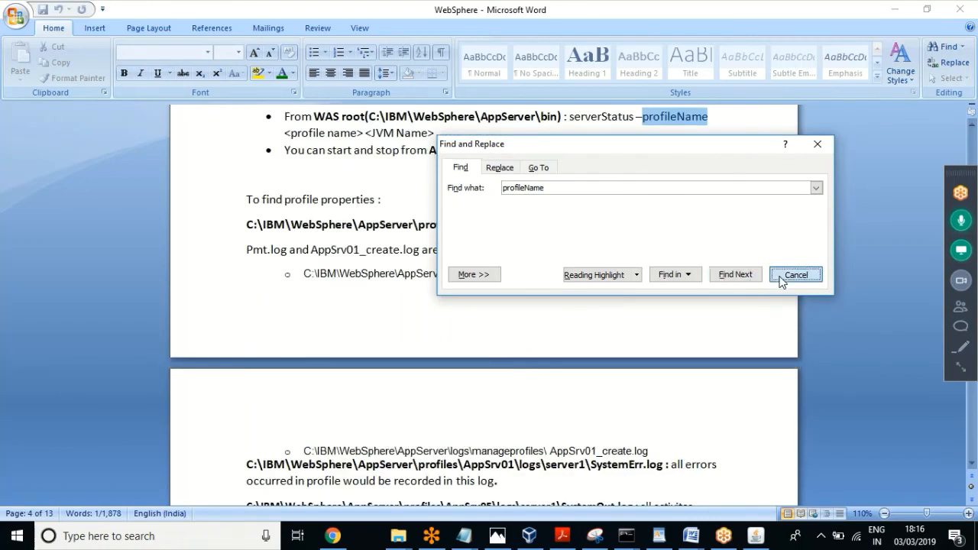
Step: Review the profile properties, log file path and server status notes
{"action": "left_click", "coordinate": [360, 214]}
{"action": "key", "text": "Up"}
{"action": "key", "text": "Up"}
{"action": "key", "text": "Up"}
{"action": "key", "text": "Up"}
{"action": "key", "text": "Up"}
{"action": "key", "text": "Up"}
{"action": "key", "text": "Up"}
{"action": "key", "text": "Up"}
{"action": "key", "text": "Up"}
{"action": "key", "text": "Up"}
{"action": "key", "text": "Up"}
{"action": "key", "text": "Up"}
{"action": "key", "text": "Up"}
{"action": "key", "text": "Up"}
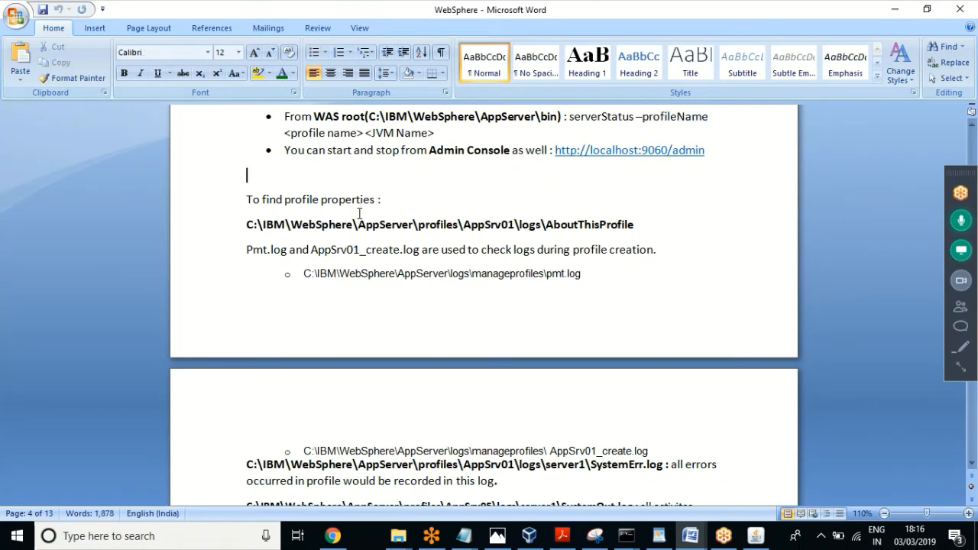
{"action": "key", "text": "Down"}
{"action": "key", "text": "Down"}
{"action": "key", "text": "Down"}
{"action": "key", "text": "Down"}
{"action": "key", "text": "Down"}
{"action": "key", "text": "Down"}
{"action": "key", "text": "Down"}
{"action": "key", "text": "Down"}
{"action": "key", "text": "Down"}
{"action": "key", "text": "Down"}
{"action": "key", "text": "Down"}
{"action": "key", "text": "Down"}
{"action": "key", "text": "Down"}
{"action": "key", "text": "Down"}
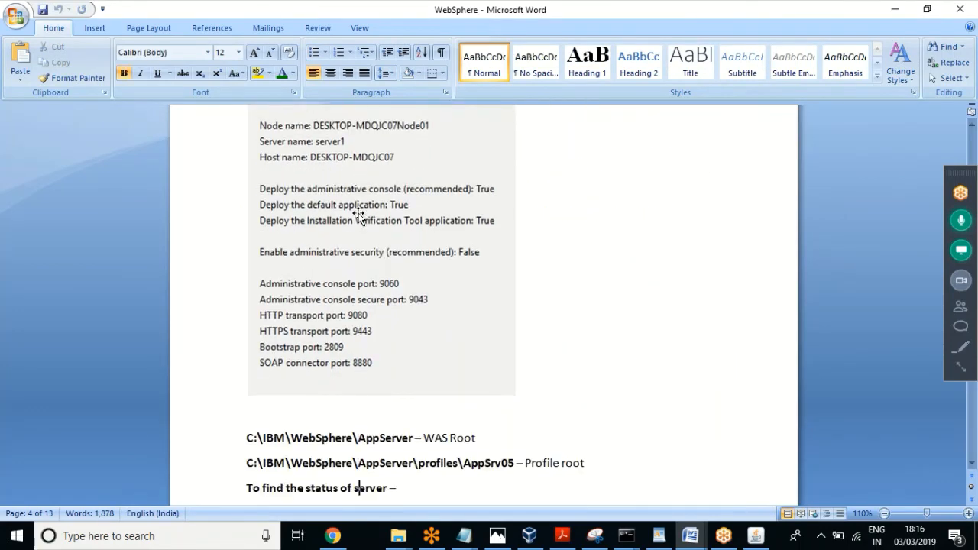
{"action": "key", "text": "Down"}
{"action": "key", "text": "Down"}
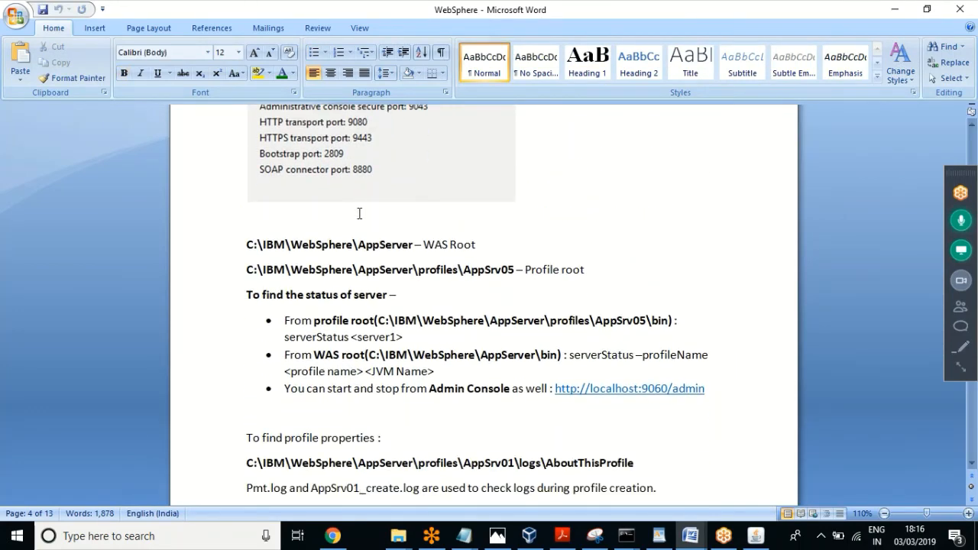
{"action": "key", "text": "Down"}
{"action": "key", "text": "Down"}
{"action": "key", "text": "Down"}
{"action": "key", "text": "Down"}
{"action": "key", "text": "Up"}
{"action": "key", "text": "Up"}
{"action": "key", "text": "Up"}
{"action": "key", "text": "Up"}
{"action": "key", "text": "Up"}
{"action": "key", "text": "Up"}
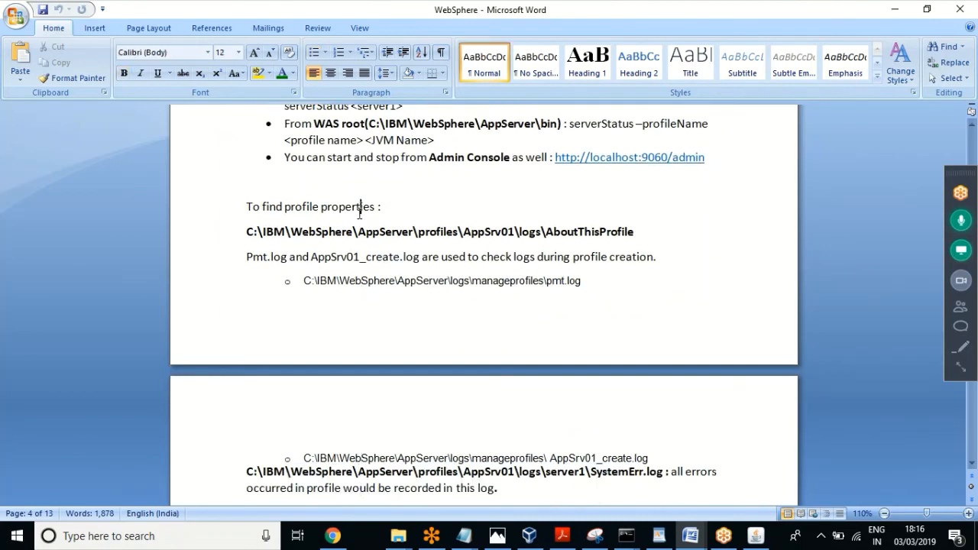
{"action": "key", "text": "Up"}
{"action": "key", "text": "Up"}
{"action": "key", "text": "Up"}
{"action": "key", "text": "Up"}
{"action": "key", "text": "Up"}
{"action": "key", "text": "Up"}
{"action": "key", "text": "Up"}
{"action": "key", "text": "Up"}
{"action": "key", "text": "Up"}
{"action": "key", "text": "Up"}
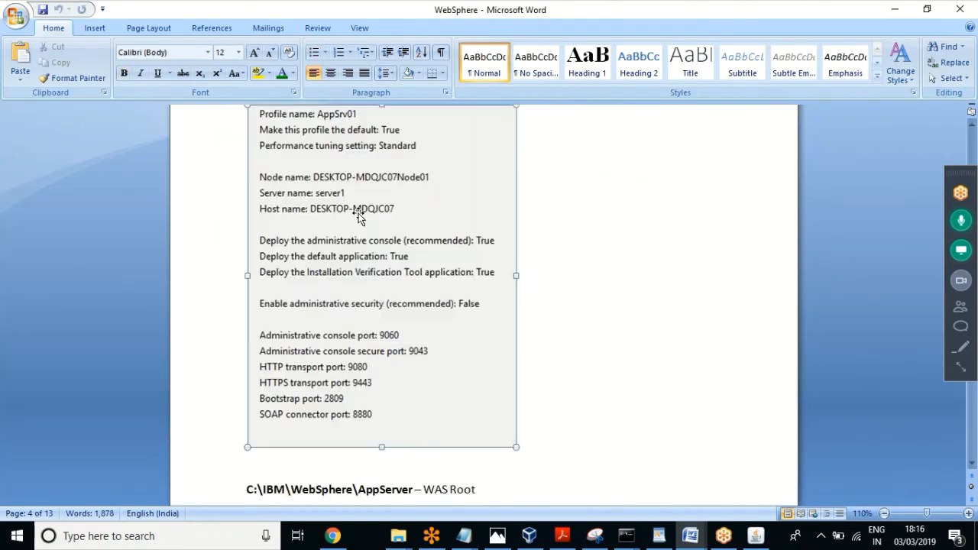
{"action": "key", "text": "Down"}
{"action": "key", "text": "Down"}
{"action": "key", "text": "Down"}
{"action": "key", "text": "Down"}
{"action": "key", "text": "Down"}
{"action": "key", "text": "Down"}
{"action": "key", "text": "Down"}
{"action": "key", "text": "Down"}
{"action": "key", "text": "Down"}
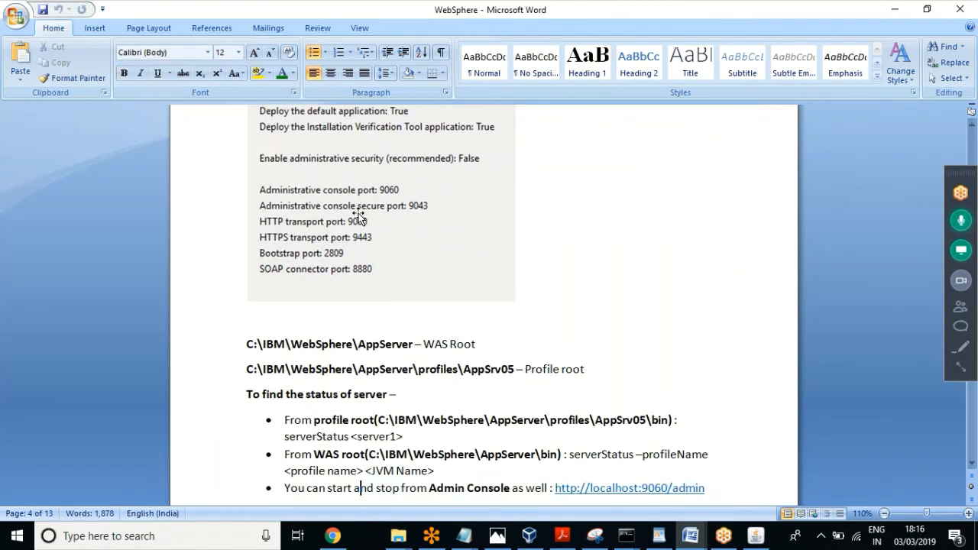
{"action": "key", "text": "Down"}
{"action": "key", "text": "Down"}
{"action": "key", "text": "Down"}
Step: Select the server status heading with its profile root and WAS root serverStatus bullets
{"action": "left_click", "coordinate": [252, 321]}
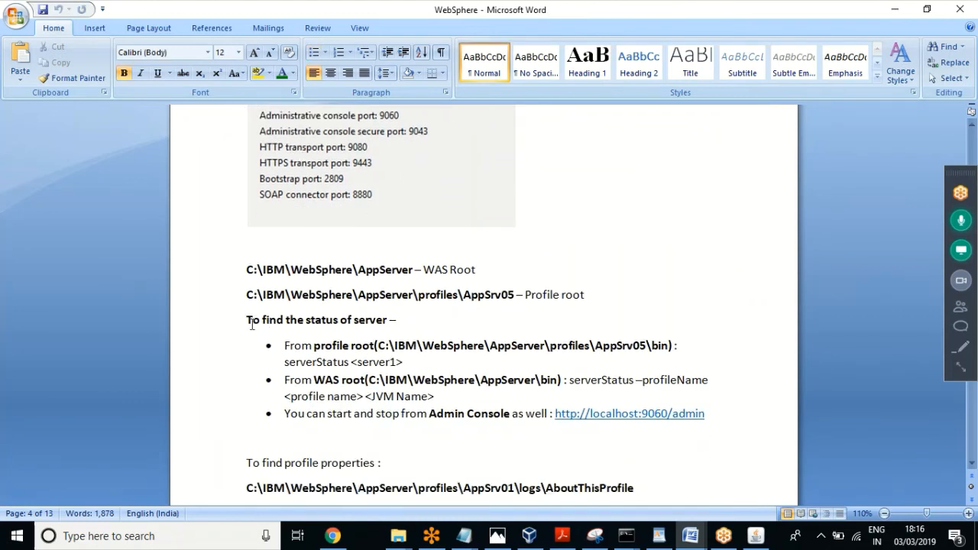
{"action": "left_click_drag", "start_coordinate": [249, 320], "coordinate": [314, 345]}
{"action": "left_click", "coordinate": [375, 345]}
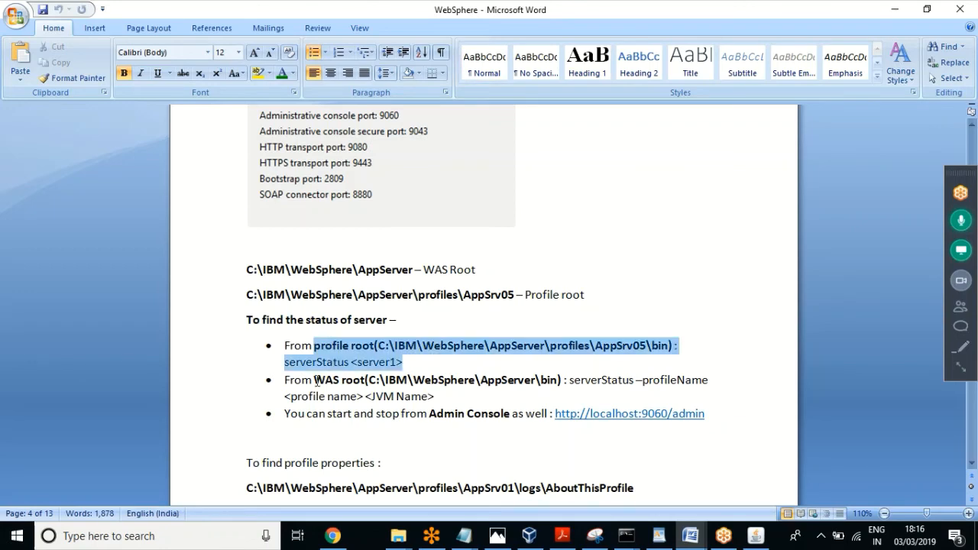
{"action": "left_click_drag", "start_coordinate": [445, 396], "coordinate": [284, 380]}
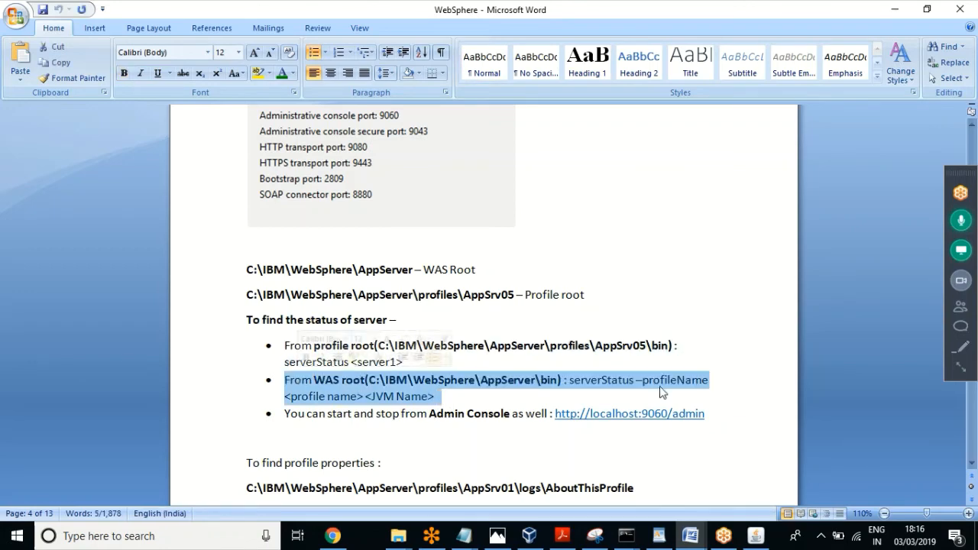
{"action": "left_click_drag", "start_coordinate": [712, 414], "coordinate": [213, 274]}
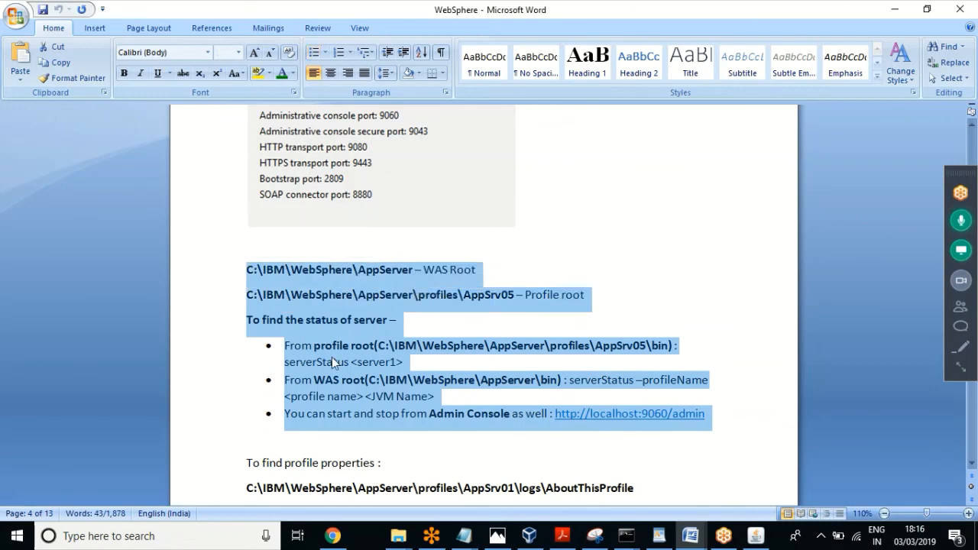
{"action": "left_click", "coordinate": [334, 360]}
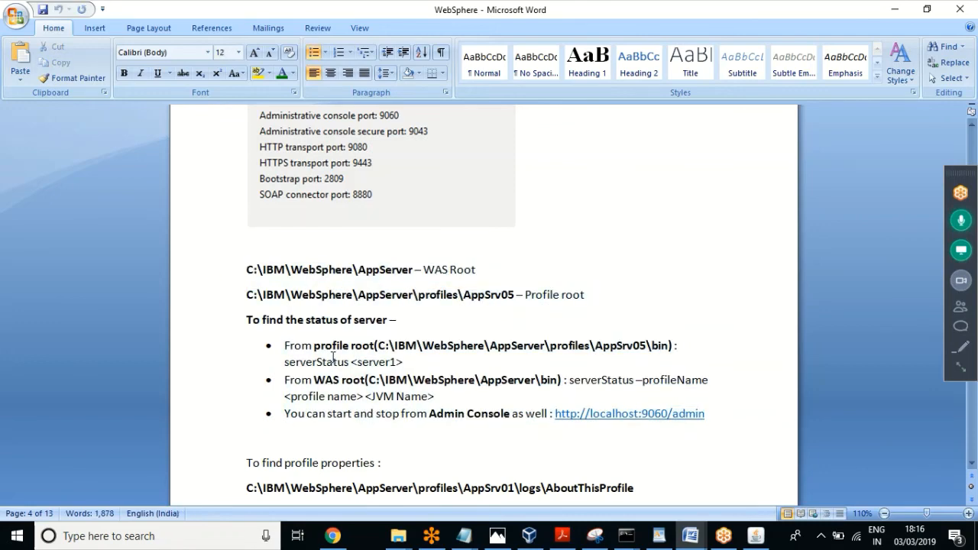
Step: Review the startServer/stopServer and application URL notes, and bring up the Find box again
{"action": "key", "text": "Down"}
{"action": "key", "text": "Down"}
{"action": "key", "text": "Down"}
{"action": "key", "text": "Down"}
{"action": "key", "text": "Down"}
{"action": "key", "text": "Down"}
{"action": "key", "text": "Down"}
{"action": "key", "text": "Down"}
{"action": "key", "text": "Down"}
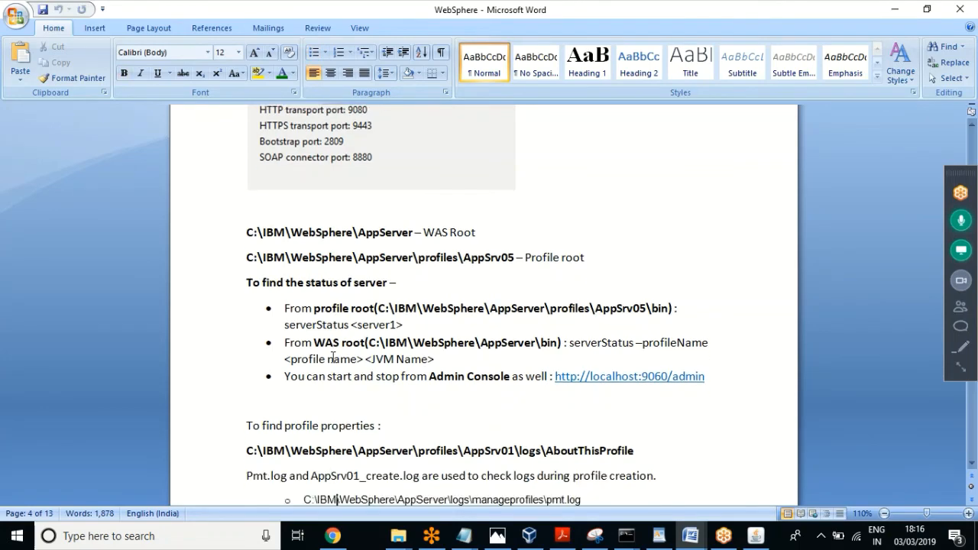
{"action": "key", "text": "Down"}
{"action": "key", "text": "Down"}
{"action": "key", "text": "Down"}
{"action": "key", "text": "Down"}
{"action": "key", "text": "Down"}
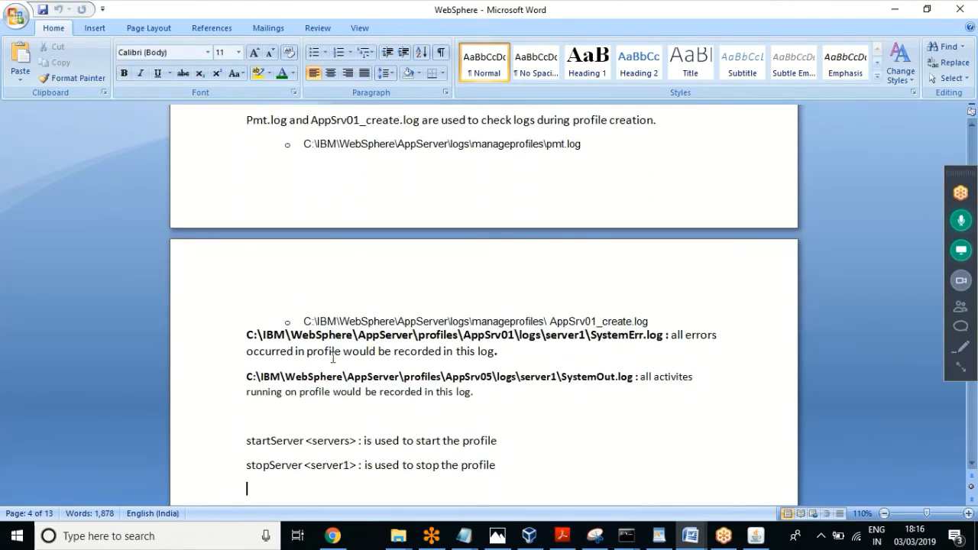
{"action": "key", "text": "Down"}
{"action": "key", "text": "Down"}
{"action": "key", "text": "Down"}
{"action": "key", "text": "Down"}
{"action": "key", "text": "Down"}
{"action": "key", "text": "Down"}
{"action": "key", "text": "Down"}
{"action": "key", "text": "Down"}
{"action": "key", "text": "Down"}
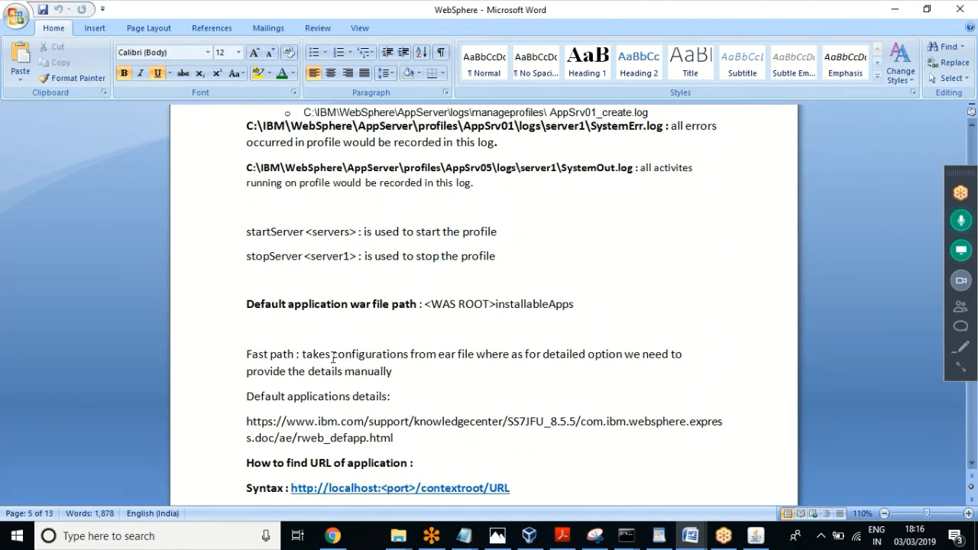
{"action": "key", "text": "Up"}
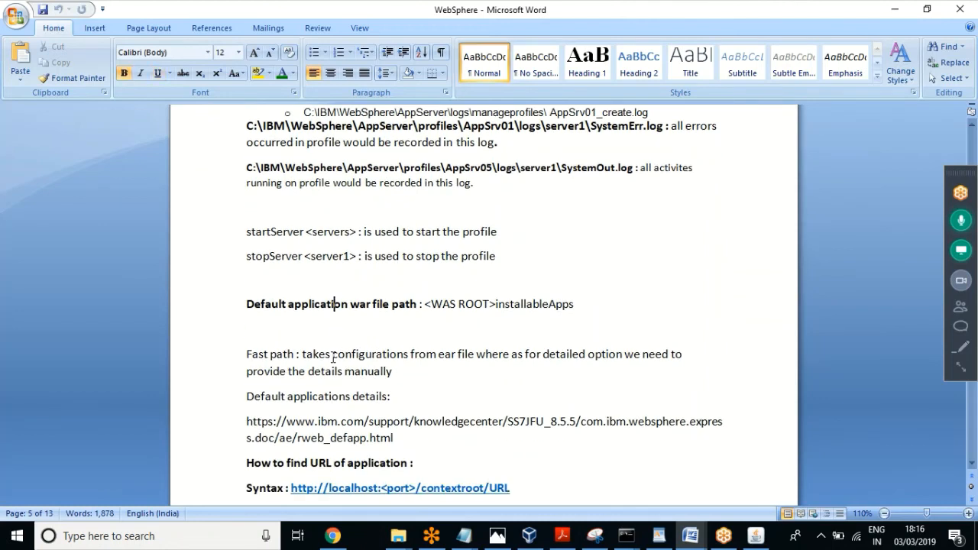
{"action": "key", "text": "Up"}
{"action": "key", "text": "Up"}
{"action": "key", "text": "Up"}
{"action": "key", "text": "Up"}
{"action": "key", "text": "Up"}
{"action": "key", "text": "Up"}
{"action": "key", "text": "Up"}
{"action": "key", "text": "Up"}
{"action": "key", "text": "Up"}
{"action": "key", "text": "Up"}
{"action": "key", "text": "Up"}
{"action": "key", "text": "Up"}
{"action": "key", "text": "Up"}
{"action": "key", "text": "Up"}
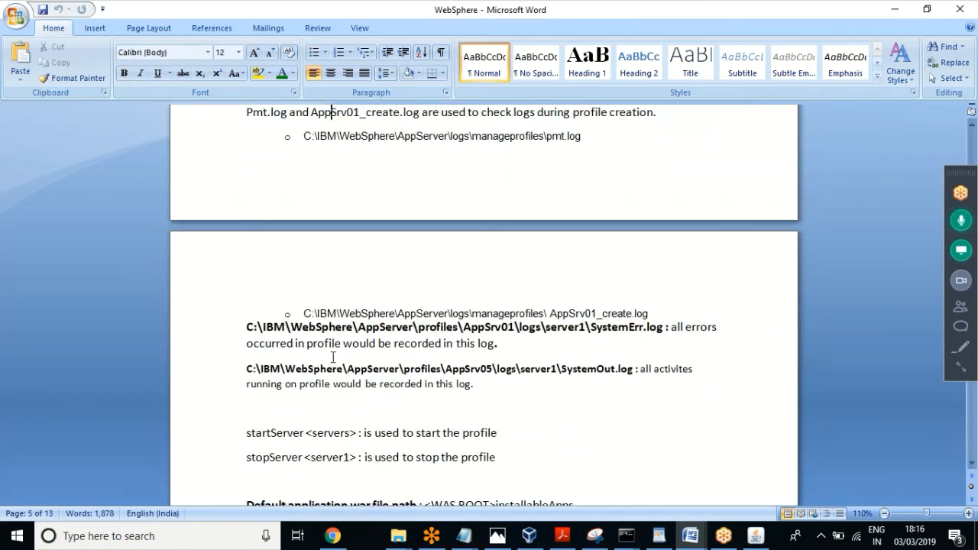
{"action": "key", "text": "Up"}
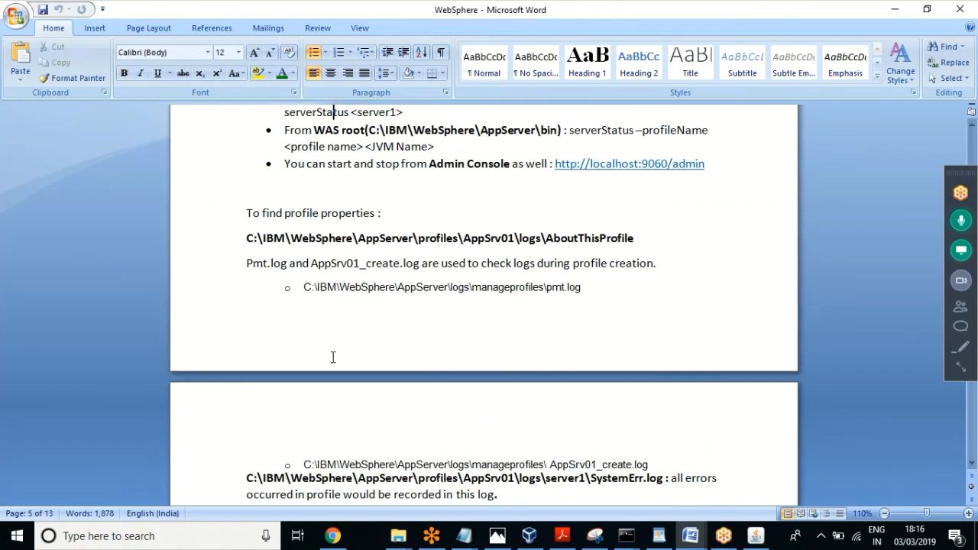
{"action": "key", "text": "Up"}
{"action": "key", "text": "Up"}
{"action": "key", "text": "Up"}
{"action": "key", "text": "Up"}
{"action": "key", "text": "Up"}
{"action": "key", "text": "Up"}
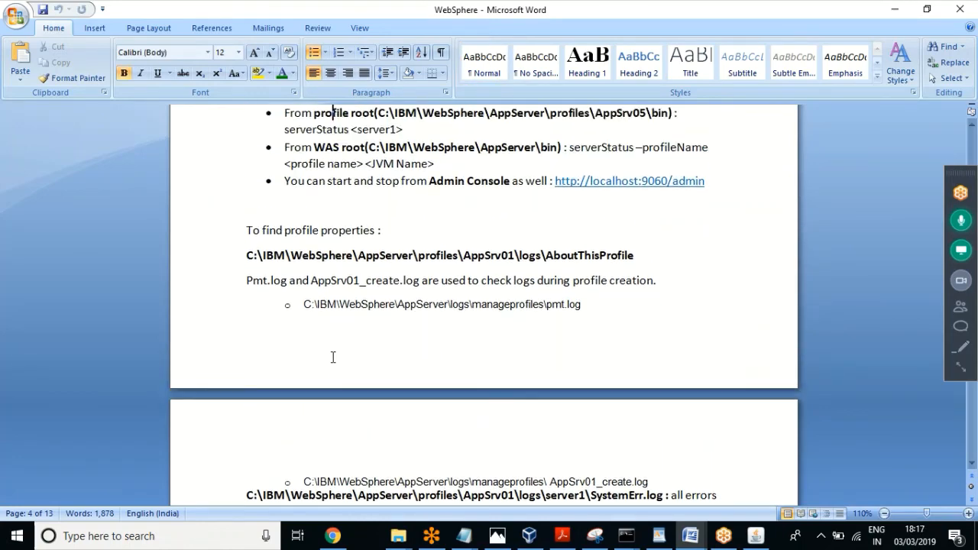
{"action": "key", "text": "Down"}
{"action": "key", "text": "Down"}
{"action": "key", "text": "Down"}
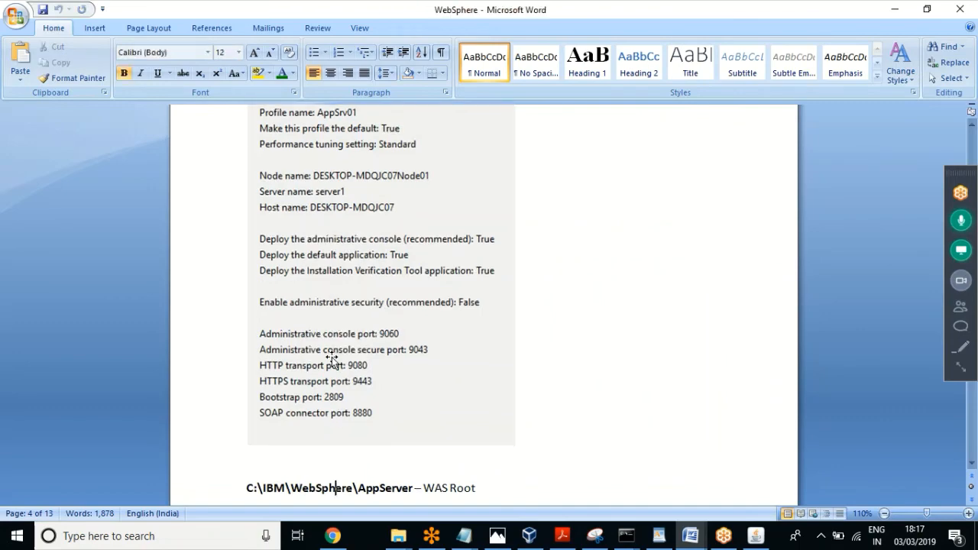
{"action": "key", "text": "ctrl+f"}
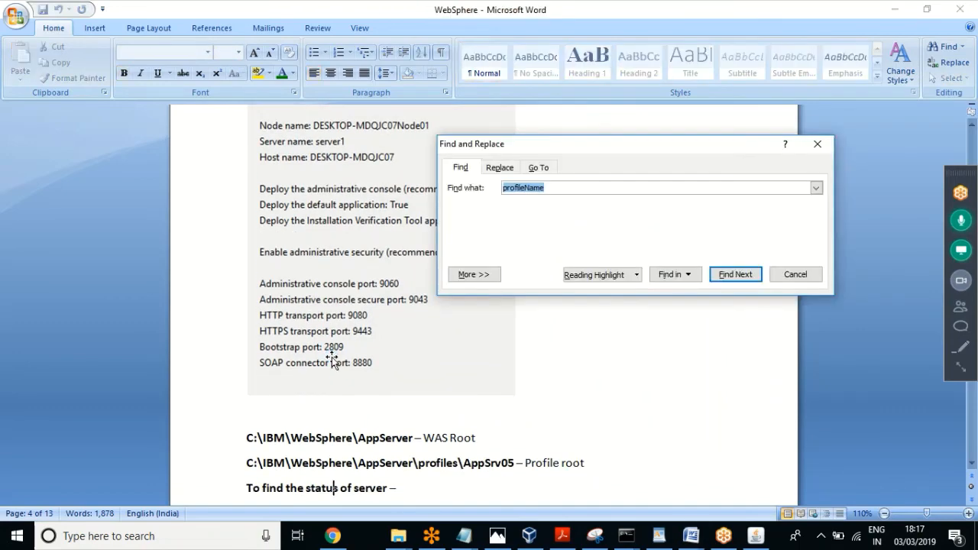
Step: Find the first 'startNode' match in the notes
{"action": "type", "text": "startNode"}
{"action": "key", "text": "Return"}
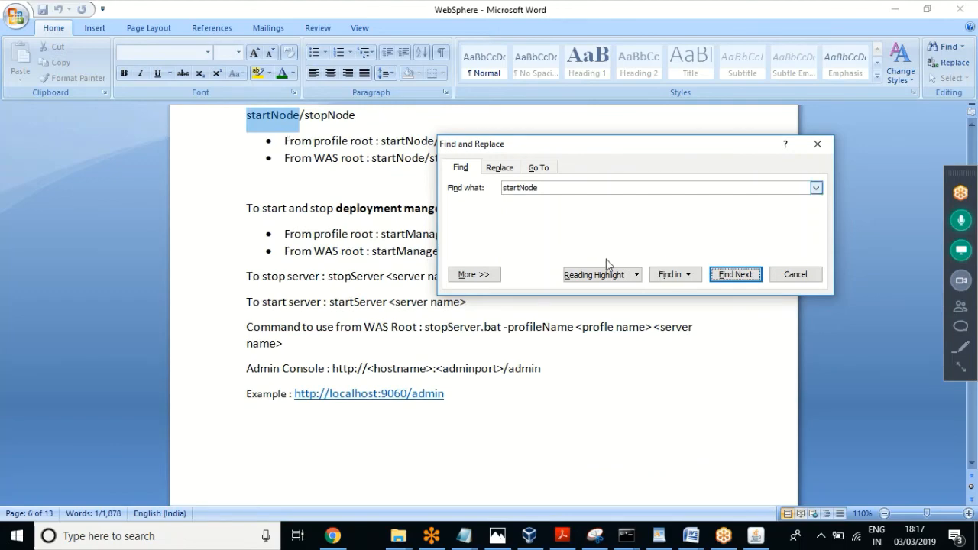
{"action": "left_click", "coordinate": [795, 274]}
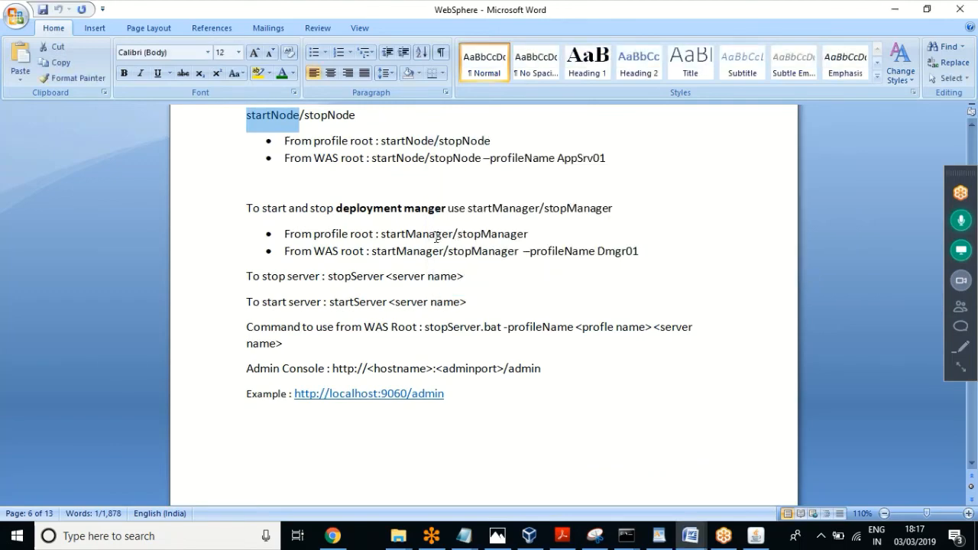
{"action": "left_click", "coordinate": [436, 238]}
Step: Move down through the server status notes to the startNode/stopNode bullet and undo the stray spaces
{"action": "key", "text": "Up"}
{"action": "key", "text": "Up"}
{"action": "key", "text": "Up"}
{"action": "key", "text": "Up"}
{"action": "key", "text": "Up"}
{"action": "key", "text": "Up"}
{"action": "key", "text": "Up"}
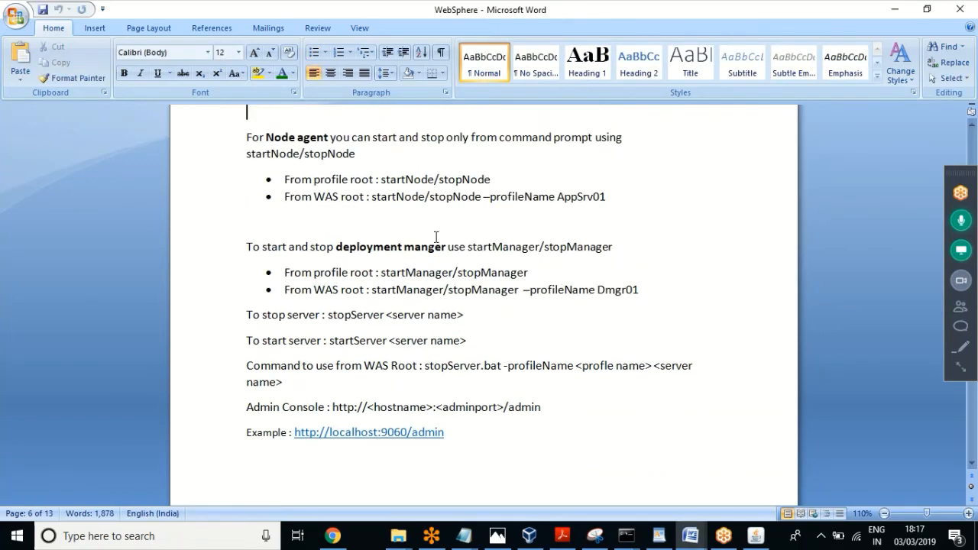
{"action": "key", "text": "Up"}
{"action": "key", "text": "Up"}
{"action": "key", "text": "Up"}
{"action": "key", "text": "Up"}
{"action": "key", "text": "Up"}
{"action": "key", "text": "Up"}
{"action": "key", "text": "Up"}
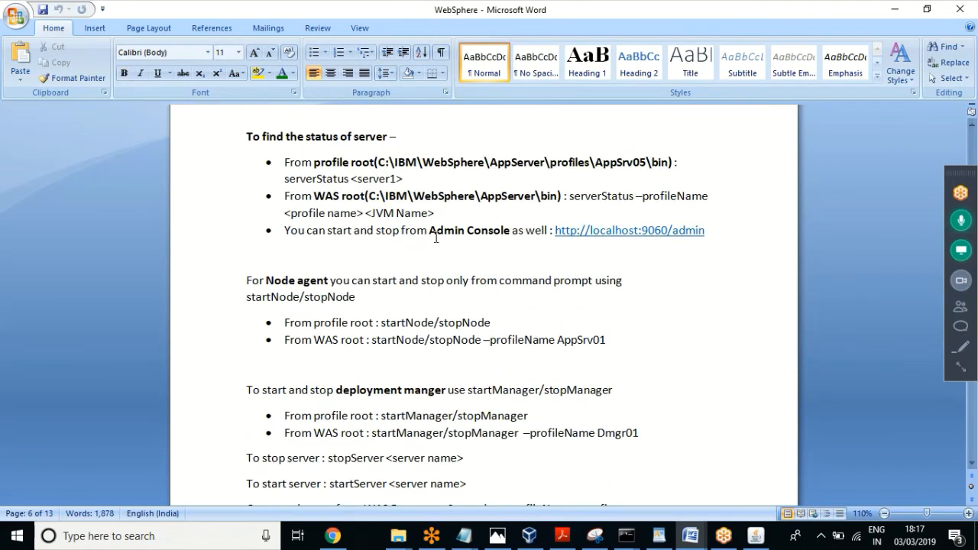
{"action": "key", "text": "Up"}
{"action": "key", "text": "Up"}
{"action": "key", "text": "Up"}
{"action": "key", "text": "Up"}
{"action": "key", "text": "Up"}
{"action": "key", "text": "Up"}
{"action": "key", "text": "Up"}
{"action": "key", "text": "Up"}
{"action": "key", "text": "Up"}
{"action": "key", "text": "Up"}
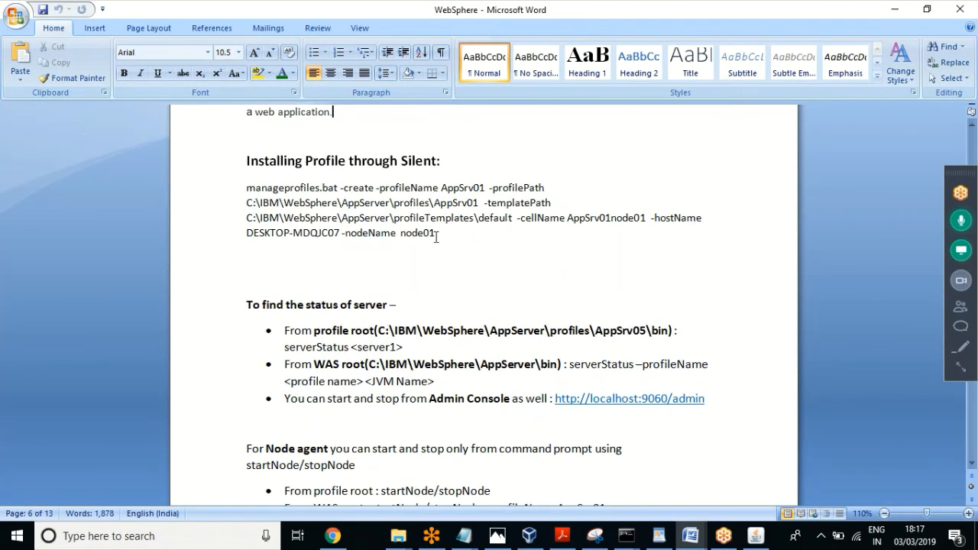
{"action": "key", "text": "Down"}
{"action": "key", "text": "Down"}
{"action": "key", "text": "End"}
{"action": "key", "text": "Down"}
{"action": "key", "text": "Down"}
{"action": "key", "text": "Down"}
{"action": "key", "text": "End"}
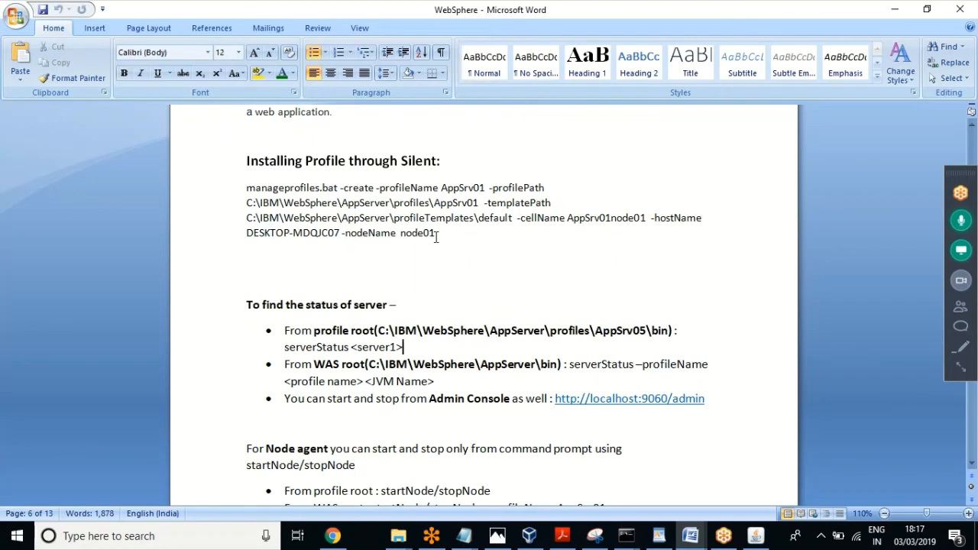
{"action": "key", "text": "Down"}
{"action": "key", "text": "Down"}
{"action": "key", "text": "Down"}
{"action": "key", "text": "Down"}
{"action": "key", "text": "Down"}
{"action": "key", "text": "Down"}
{"action": "key", "text": "Down"}
{"action": "key", "text": "Down"}
{"action": "key", "text": "Down"}
{"action": "key", "text": "Down"}
{"action": "key", "text": "Down"}
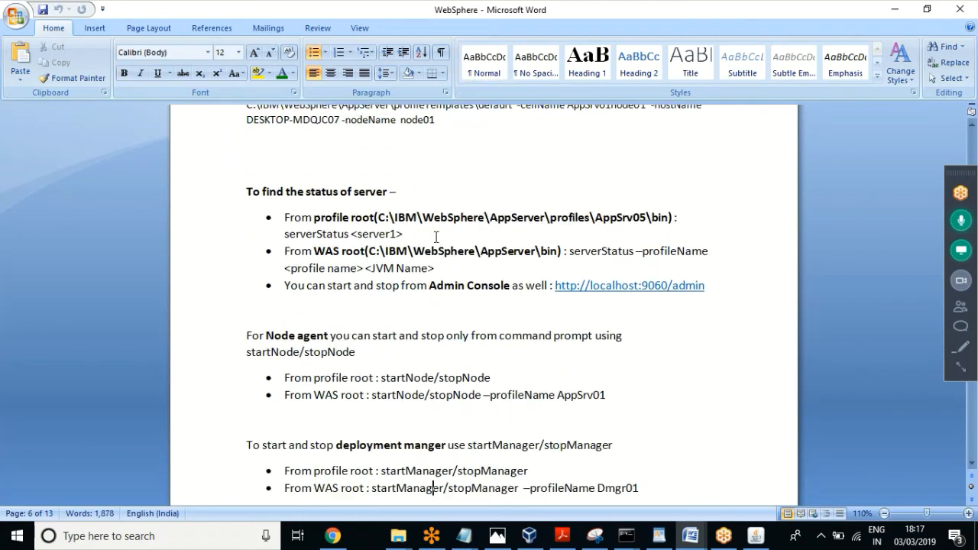
{"action": "key", "text": "Down"}
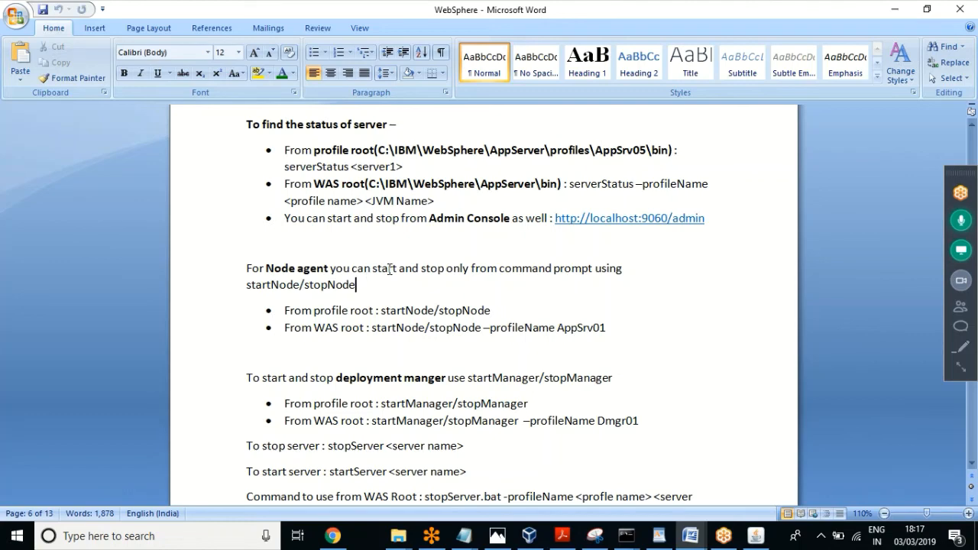
{"action": "key", "text": "Down"}
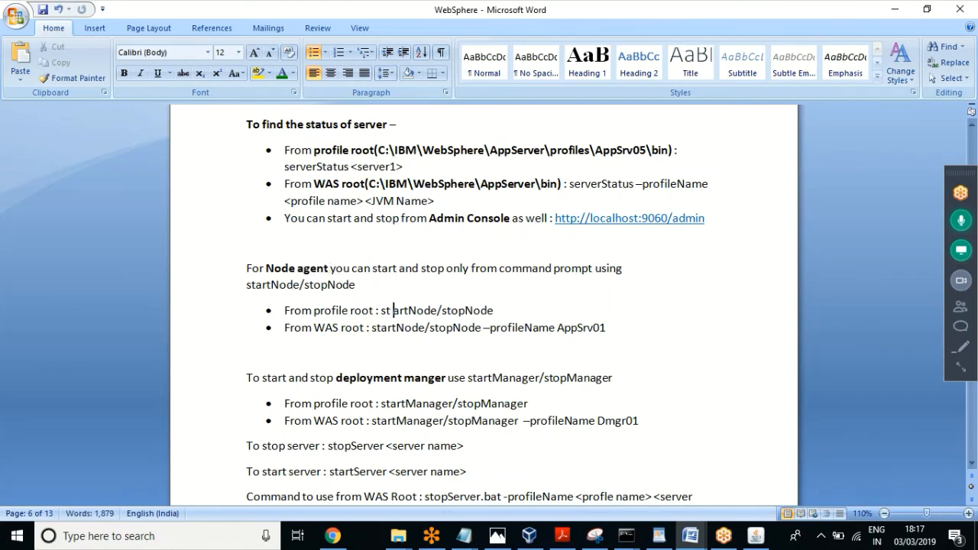
{"action": "key", "text": "ctrl+z"}
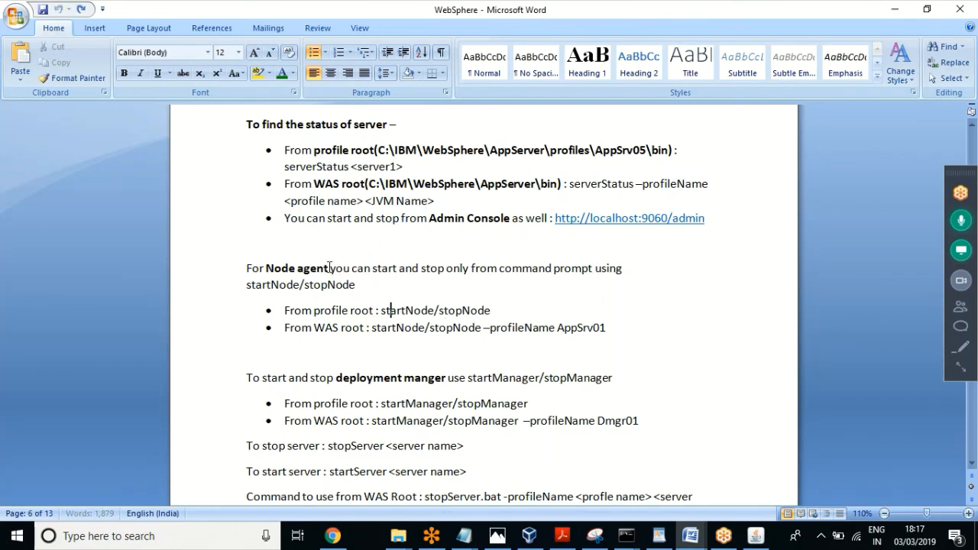
Step: After 'Node agent', note it can be stopped from the admin console but started only through command
{"action": "left_click", "coordinate": [329, 273]}
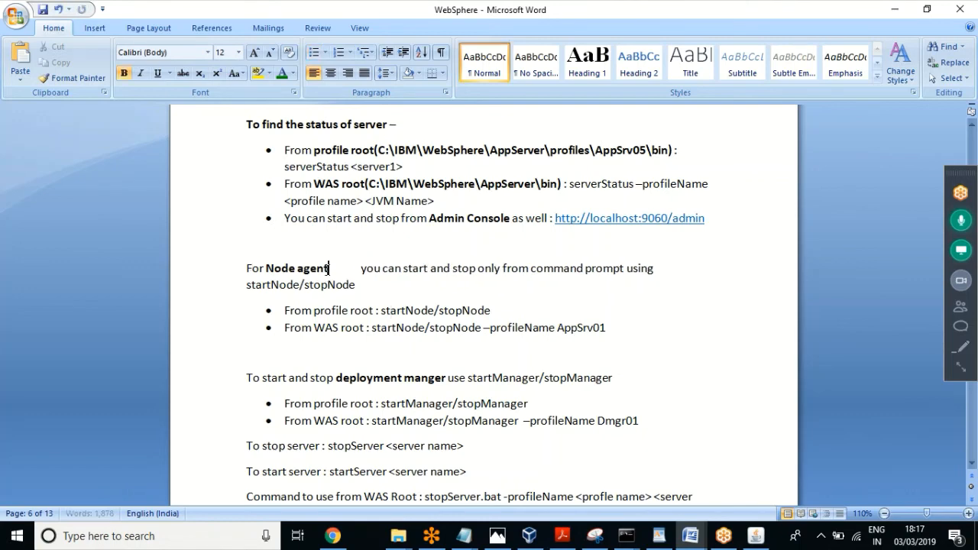
{"action": "type", "text": "you can stop"}
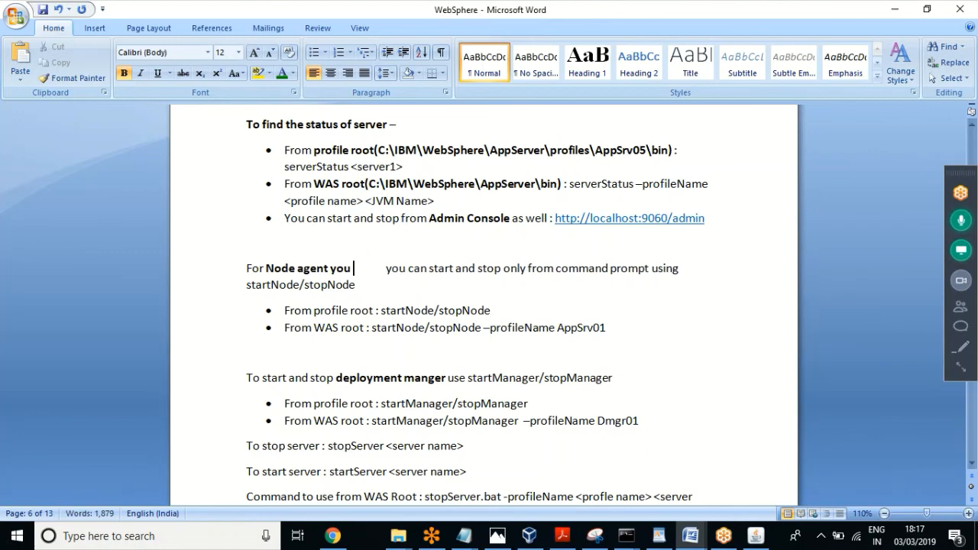
{"action": "type", "text": " from adm"}
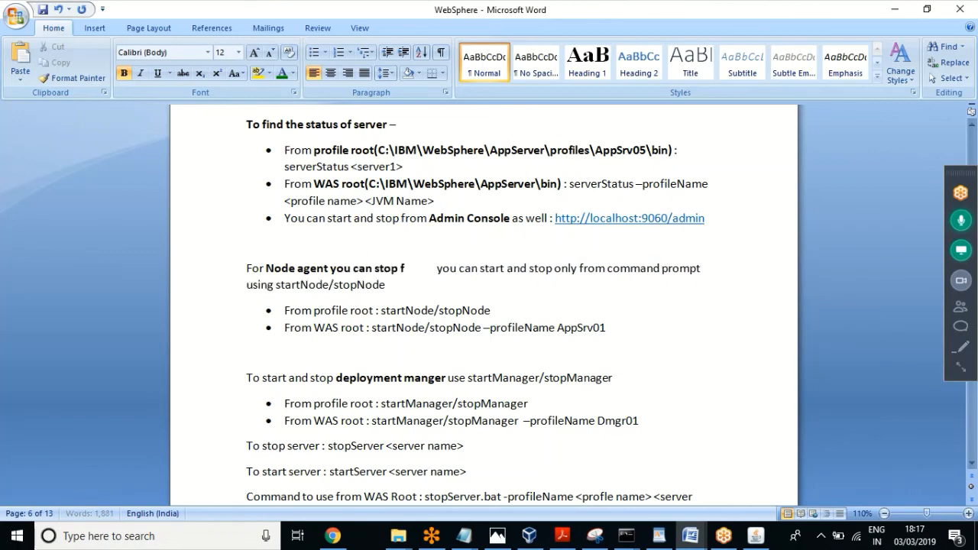
{"action": "type", "text": "in console,"}
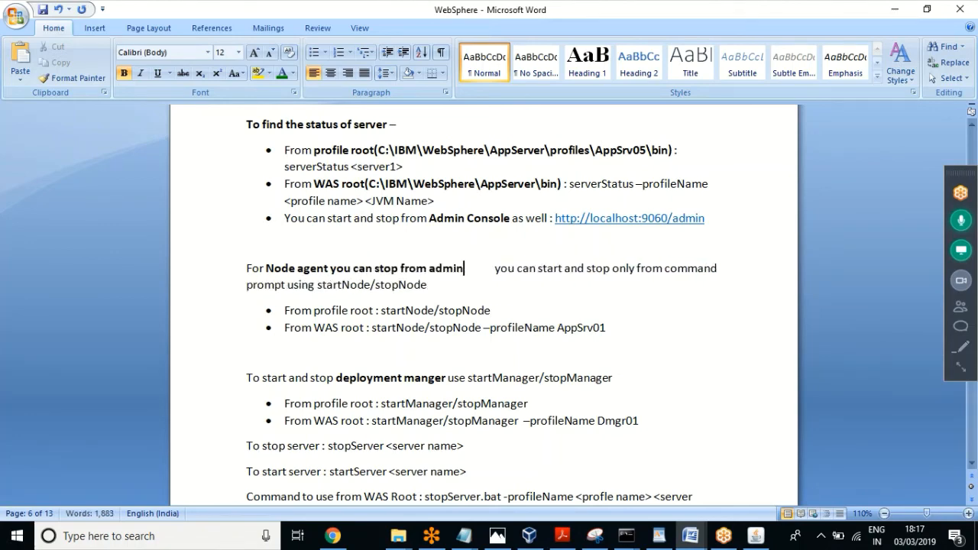
{"action": "type", "text": " but"}
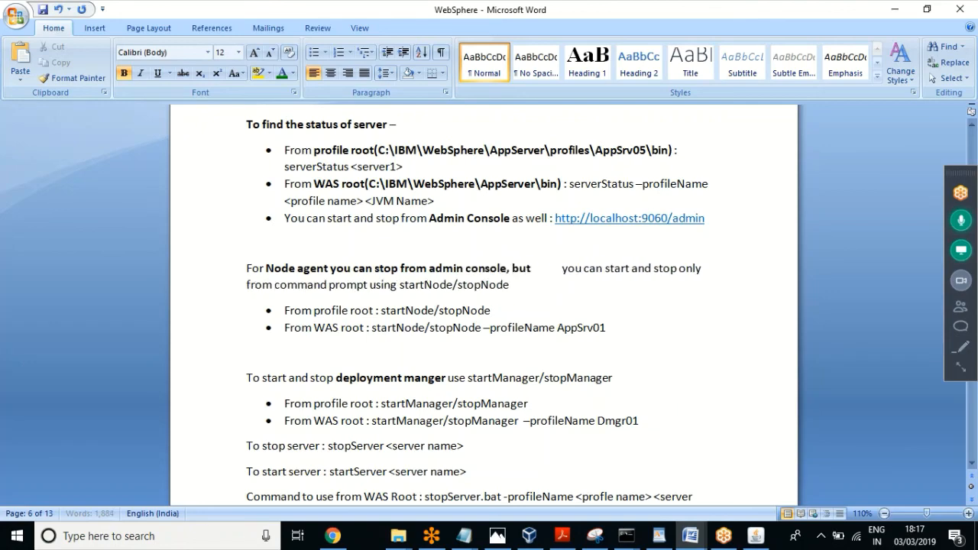
{"action": "key", "text": "BackSpace"}
{"action": "key", "text": "BackSpace"}
{"action": "key", "text": "BackSpace"}
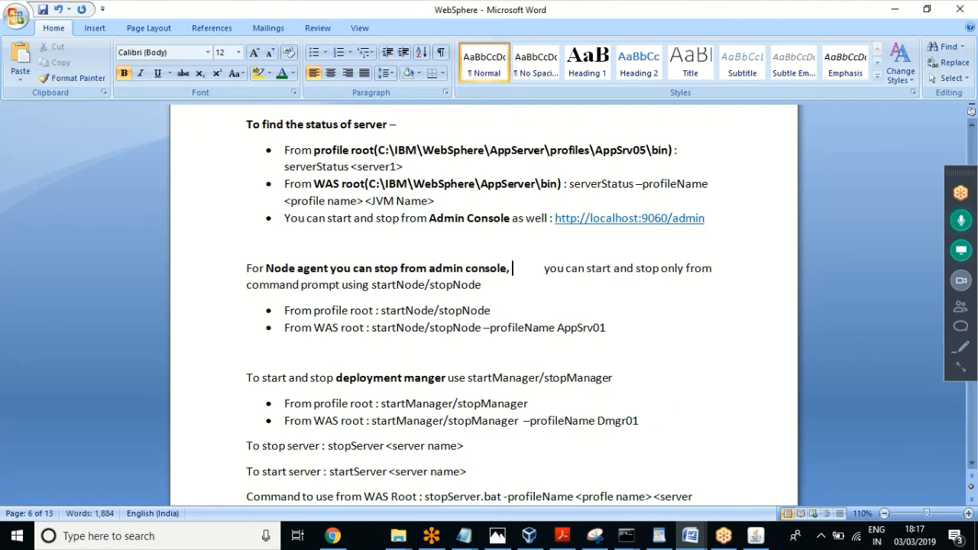
{"action": "type", "text": "but"}
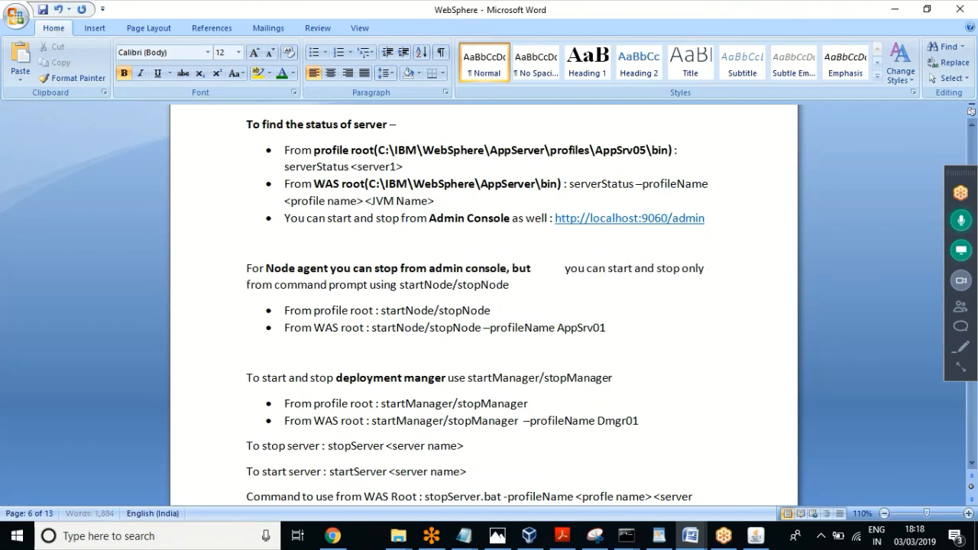
{"action": "key", "text": "BackSpace"}
{"action": "key", "text": "BackSpace"}
{"action": "key", "text": "BackSpace"}
{"action": "type", "text": "To start no"}
{"action": "type", "text": "de agent"}
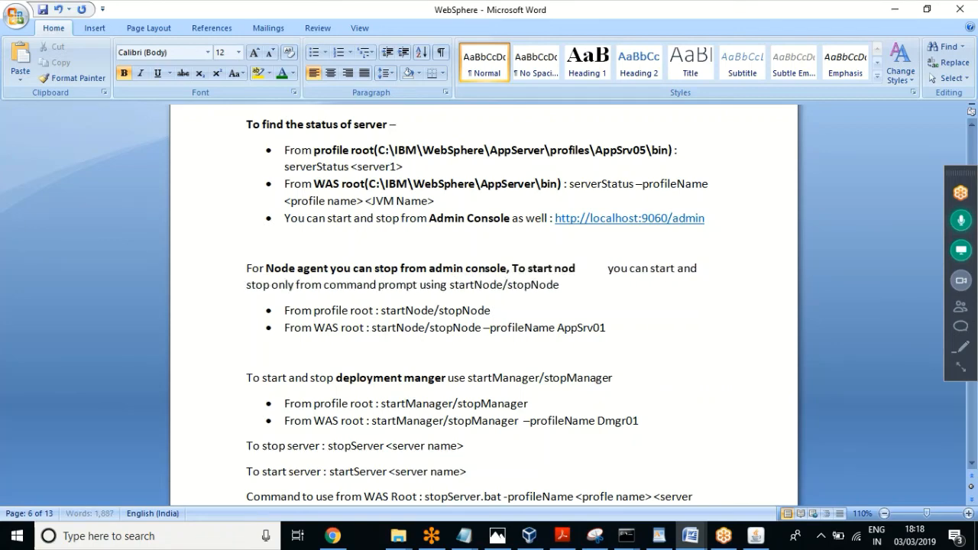
{"action": "type", "text": " you can on"}
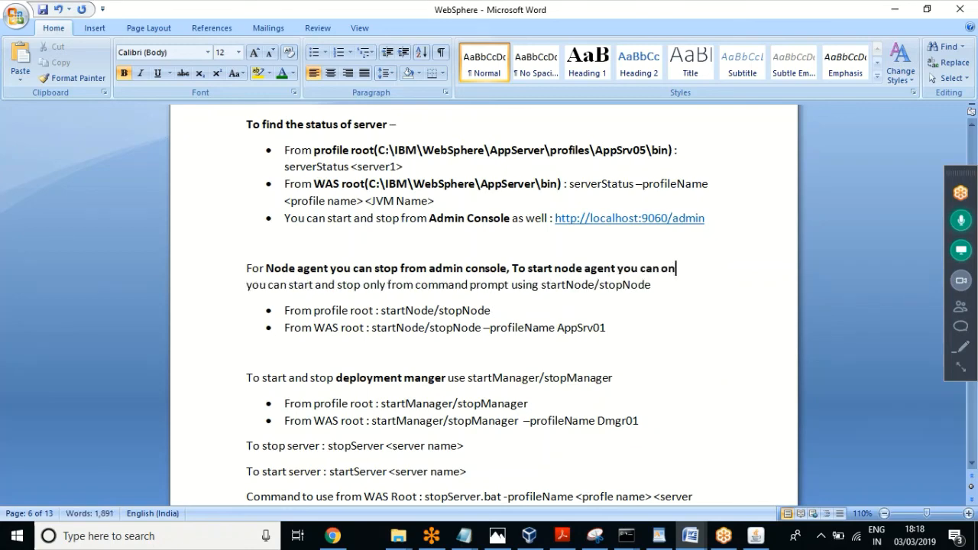
{"action": "type", "text": "ly start from"}
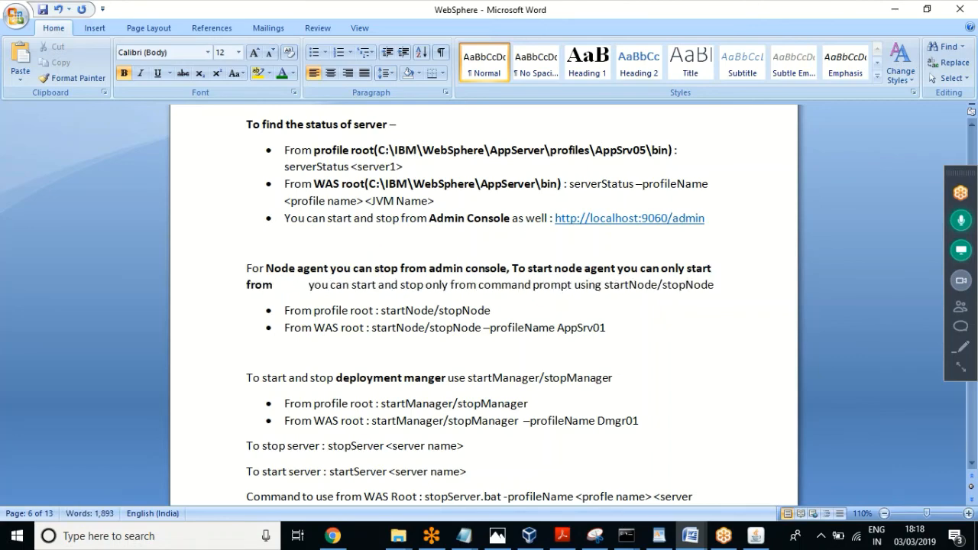
{"action": "key", "text": "BackSpace"}
{"action": "key", "text": "BackSpace"}
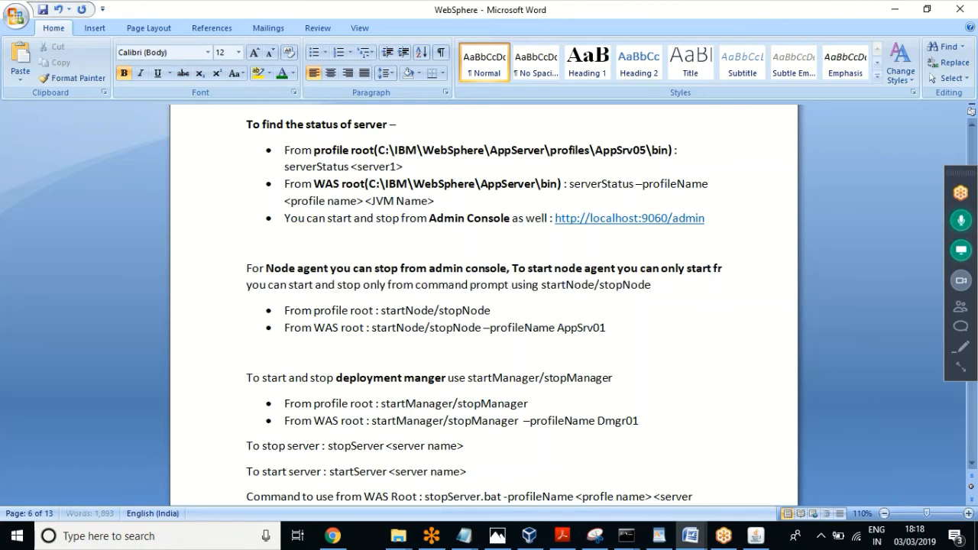
{"action": "type", "text": "through coo"}
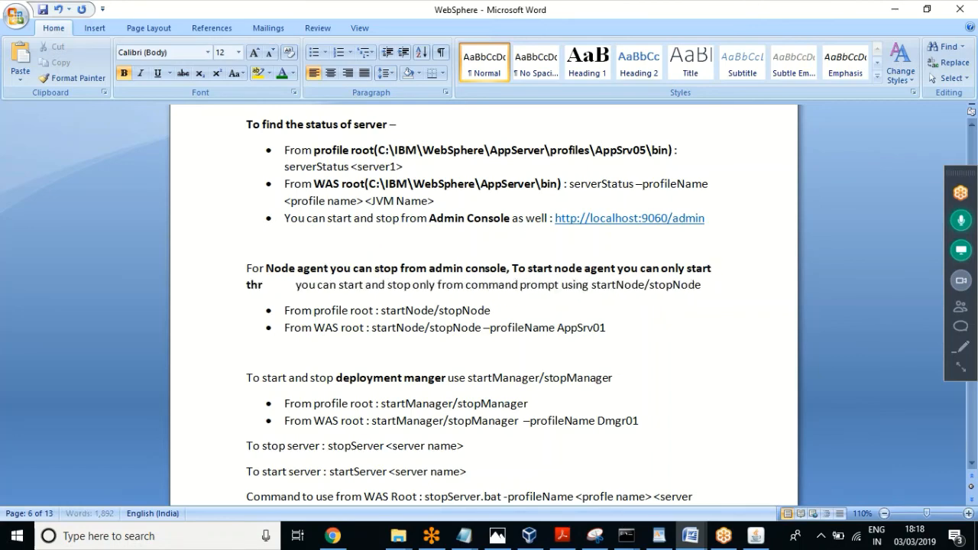
{"action": "type", "text": "mmand"}
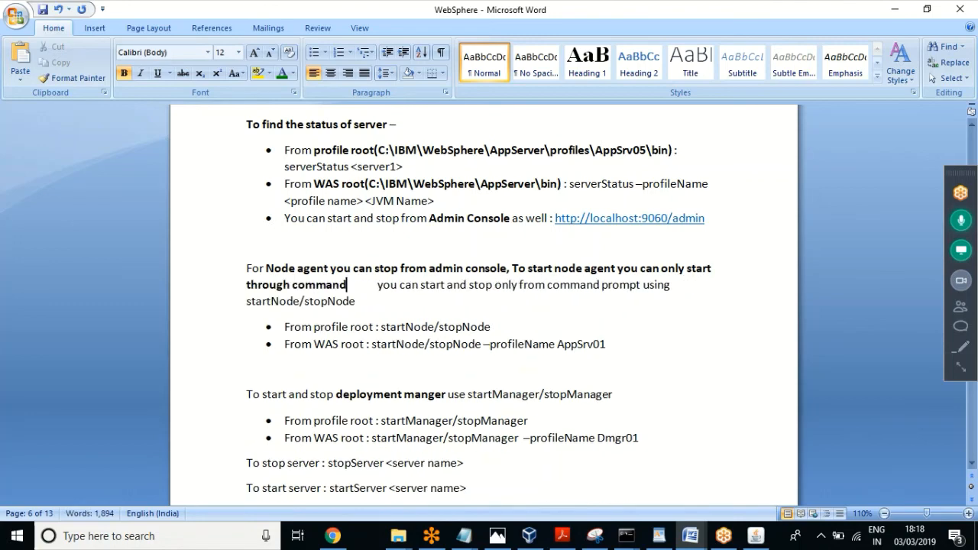
{"action": "type", "text": " as bel"}
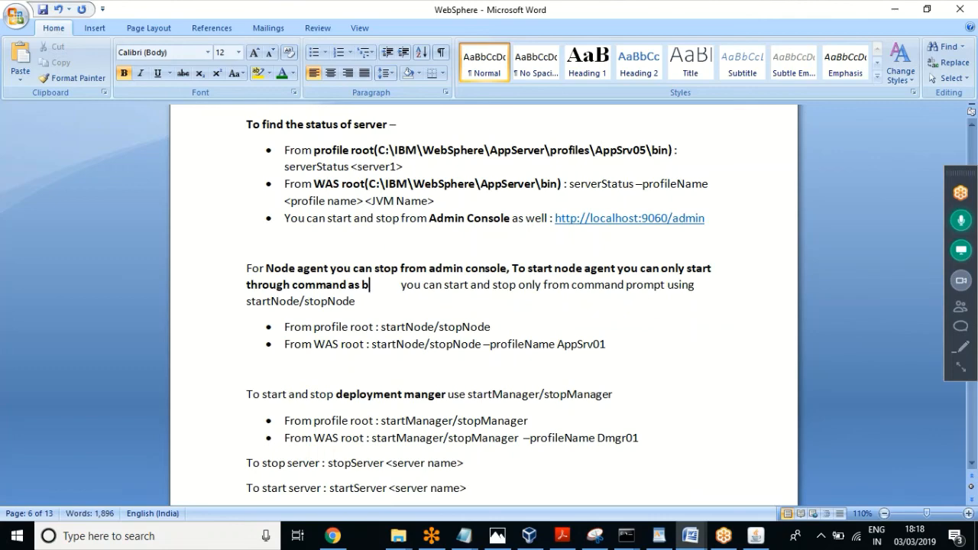
{"action": "type", "text": "ow"}
{"action": "key", "text": "Delete"}
{"action": "key", "text": "Delete"}
{"action": "key", "text": "Delete"}
{"action": "key", "text": "Delete"}
{"action": "key", "text": "Delete"}
{"action": "key", "text": "Delete"}
{"action": "key", "text": "Delete"}
{"action": "key", "text": "Delete"}
{"action": "key", "text": "Delete"}
{"action": "key", "text": "Delete"}
{"action": "key", "text": "Delete"}
{"action": "key", "text": "Delete"}
{"action": "key", "text": "Delete"}
{"action": "key", "text": "Delete"}
{"action": "key", "text": "Delete"}
{"action": "key", "text": "Delete"}
{"action": "key", "text": "Delete"}
{"action": "key", "text": "Delete"}
{"action": "key", "text": "Delete"}
{"action": "key", "text": "Delete"}
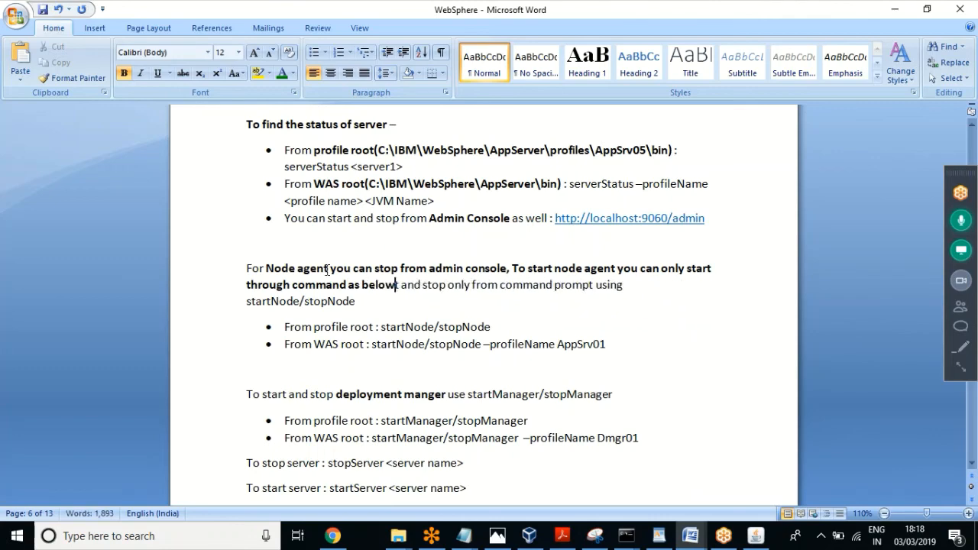
{"action": "key", "text": "Delete"}
{"action": "key", "text": "Delete"}
{"action": "key", "text": "Delete"}
{"action": "key", "text": "Delete"}
{"action": "key", "text": "Delete"}
{"action": "key", "text": "Delete"}
{"action": "key", "text": "Delete"}
{"action": "key", "text": "Delete"}
{"action": "key", "text": "Delete"}
{"action": "key", "text": "Delete"}
{"action": "key", "text": "Delete"}
{"action": "key", "text": "Delete"}
{"action": "key", "text": "Delete"}
{"action": "key", "text": "Delete"}
{"action": "key", "text": "Delete"}
{"action": "key", "text": "Delete"}
{"action": "key", "text": "Delete"}
{"action": "key", "text": "Delete"}
{"action": "key", "text": "Delete"}
{"action": "key", "text": "Delete"}
{"action": "key", "text": "Delete"}
{"action": "key", "text": "Delete"}
{"action": "key", "text": "Delete"}
{"action": "key", "text": "Delete"}
{"action": "key", "text": "Delete"}
{"action": "key", "text": "Delete"}
{"action": "key", "text": "Delete"}
{"action": "key", "text": "Delete"}
{"action": "key", "text": "Delete"}
{"action": "key", "text": "Delete"}
{"action": "key", "text": "Delete"}
{"action": "key", "text": "Delete"}
{"action": "key", "text": "Delete"}
{"action": "key", "text": "Delete"}
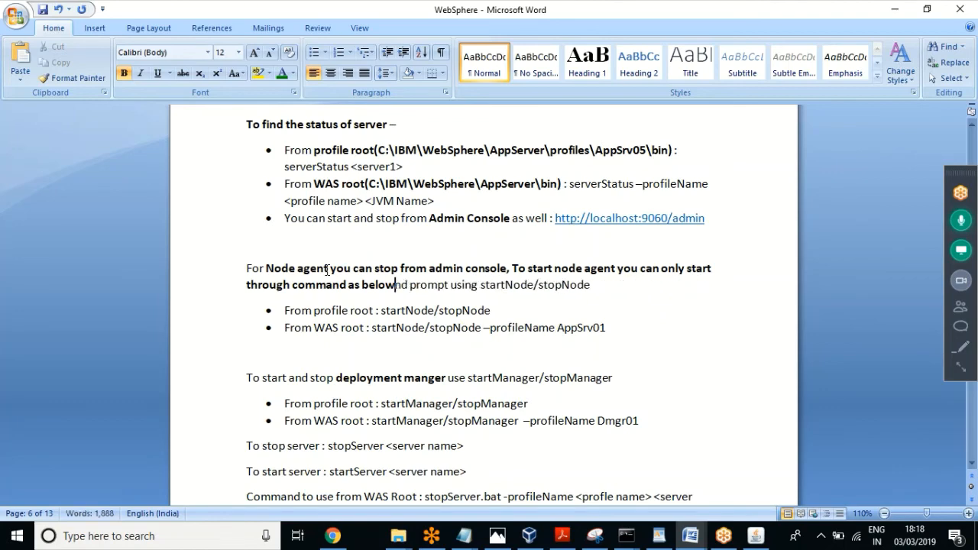
{"action": "key", "text": "Delete"}
{"action": "key", "text": "Delete"}
{"action": "key", "text": "Delete"}
{"action": "key", "text": "Delete"}
{"action": "key", "text": "Delete"}
{"action": "key", "text": "Delete"}
{"action": "key", "text": "Delete"}
{"action": "key", "text": "Delete"}
{"action": "key", "text": "Delete"}
{"action": "key", "text": "Delete"}
{"action": "key", "text": "Delete"}
{"action": "key", "text": "Delete"}
{"action": "key", "text": "Delete"}
{"action": "key", "text": "Delete"}
{"action": "key", "text": "Delete"}
{"action": "key", "text": "Delete"}
{"action": "key", "text": "Delete"}
{"action": "key", "text": "Delete"}
{"action": "key", "text": "Delete"}
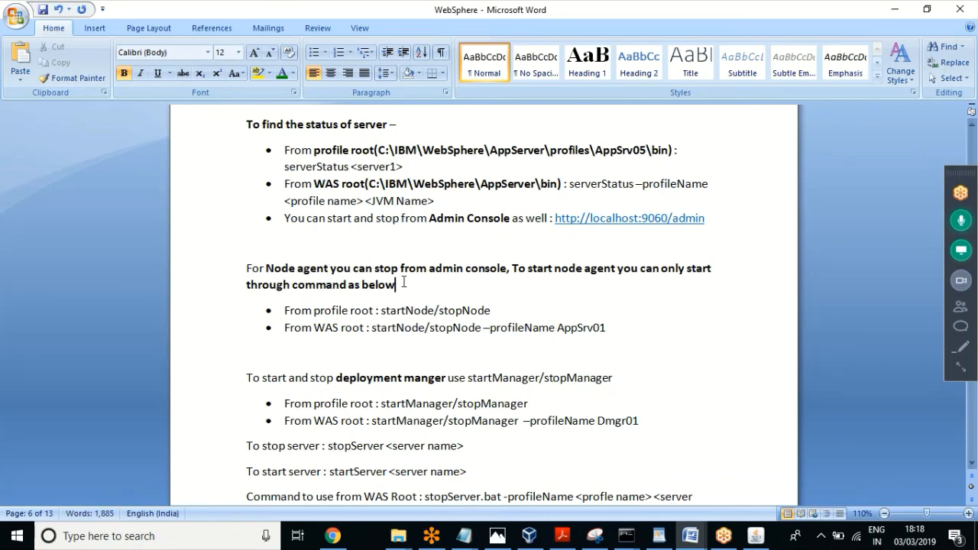
Step: Make the new Node agent sentence regular weight instead of bold
{"action": "left_click_drag", "start_coordinate": [403, 282], "coordinate": [338, 274]}
{"action": "key", "text": "ctrl+b"}
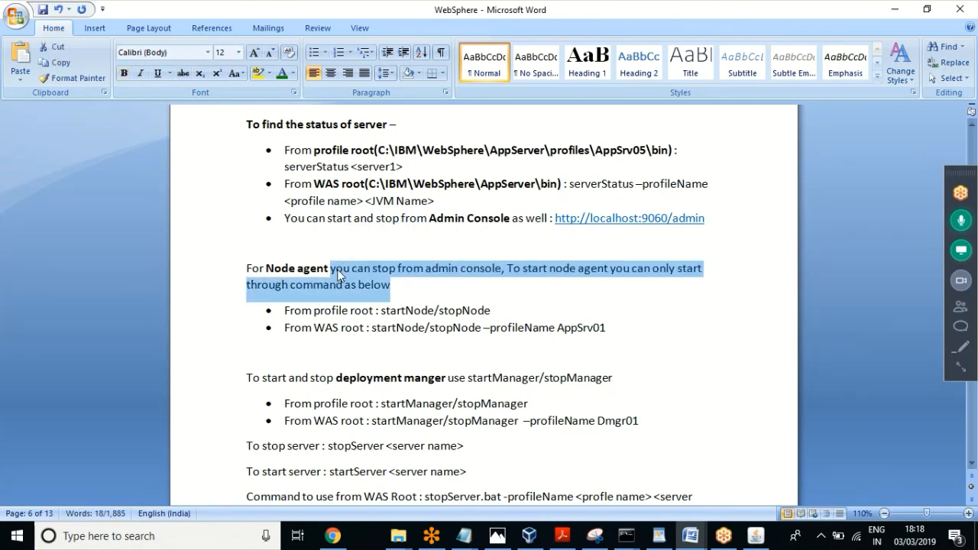
{"action": "left_click", "coordinate": [364, 268]}
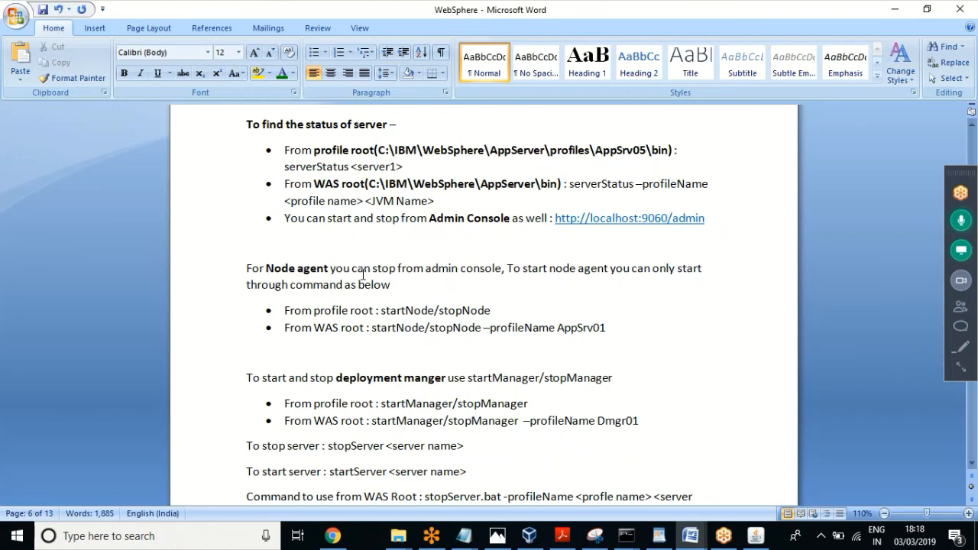
Step: Jump back through earlier edit spots in the notes up to the WAS Root line
{"action": "key", "text": "shift+F5"}
{"action": "key", "text": "shift+F5"}
{"action": "key", "text": "shift+F5"}
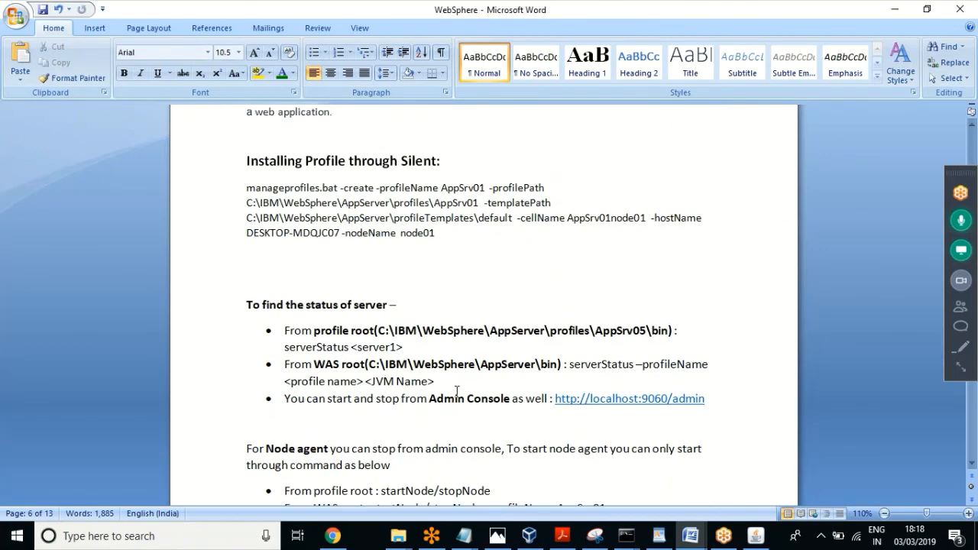
{"action": "key", "text": "shift+F5"}
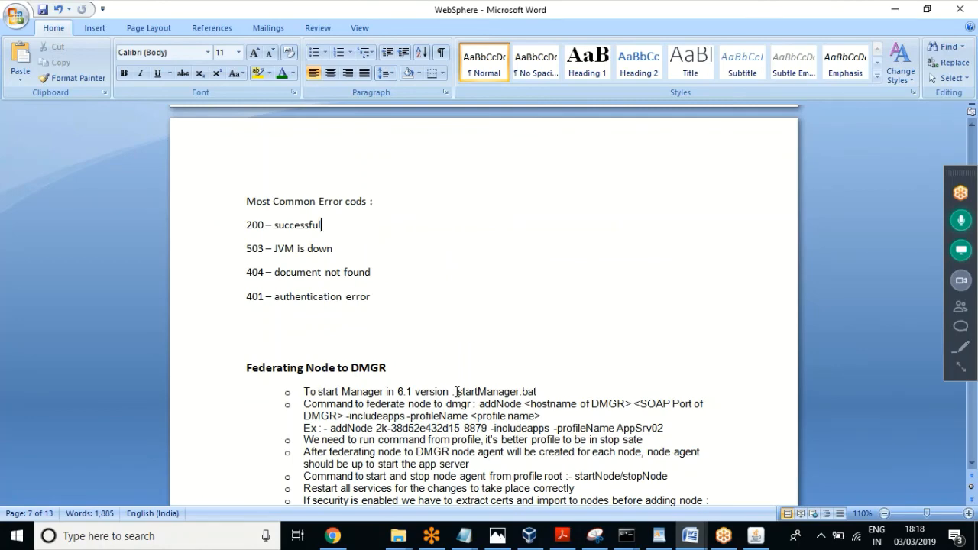
{"action": "key", "text": "shift+F5"}
{"action": "key", "text": "shift+F5"}
{"action": "key", "text": "shift+F5"}
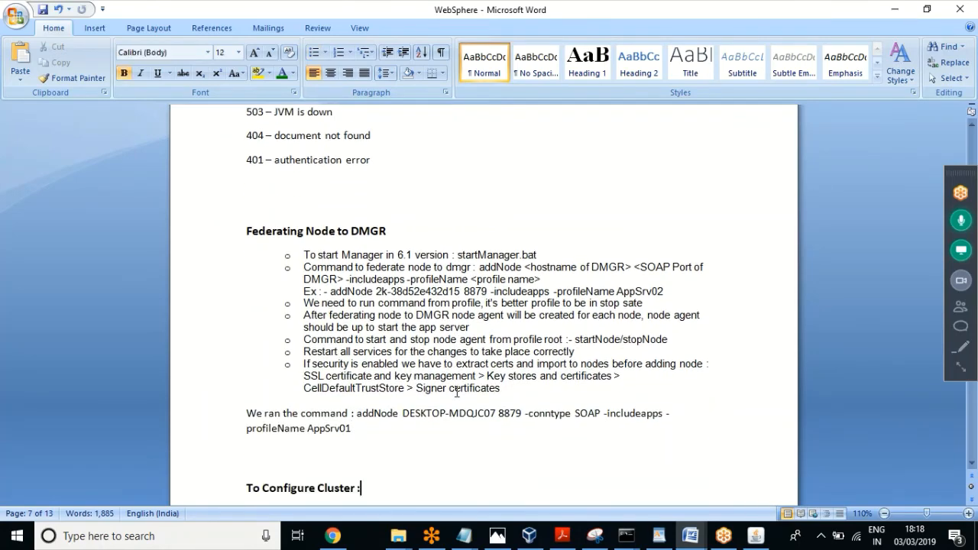
{"action": "key", "text": "shift+F5"}
{"action": "key", "text": "shift+F5"}
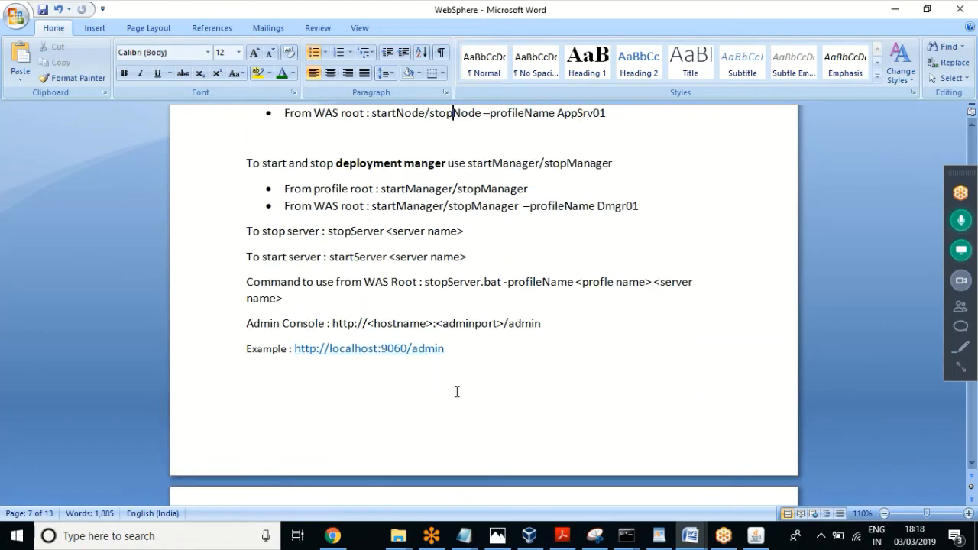
{"action": "key", "text": "shift+F5"}
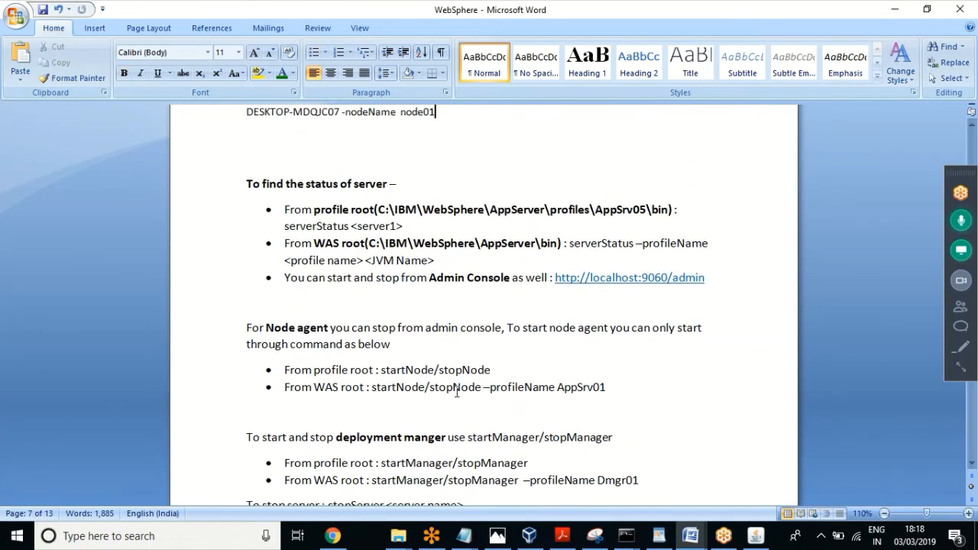
{"action": "key", "text": "shift+F5"}
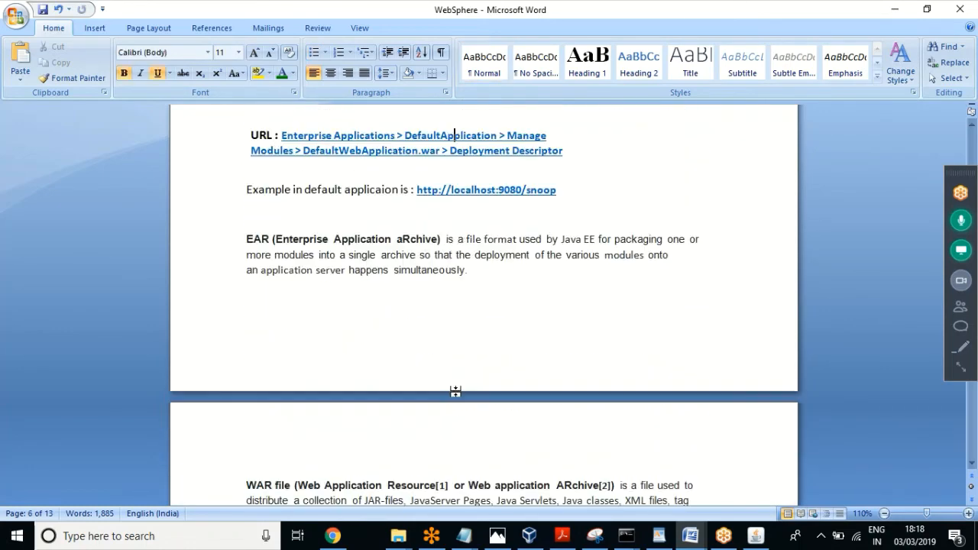
{"action": "key", "text": "shift+F5"}
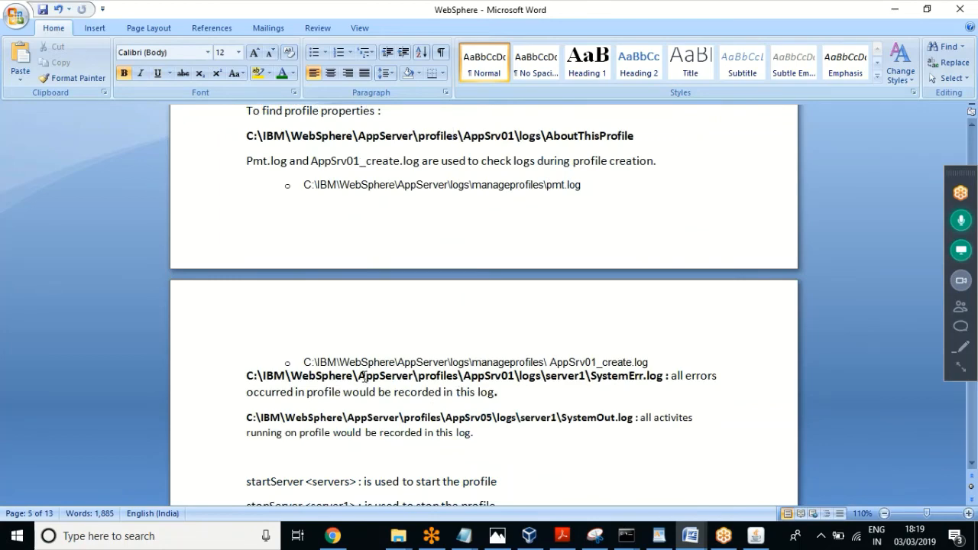
{"action": "key", "text": "shift+F5"}
{"action": "key", "text": "shift+F5"}
{"action": "key", "text": "shift+F5"}
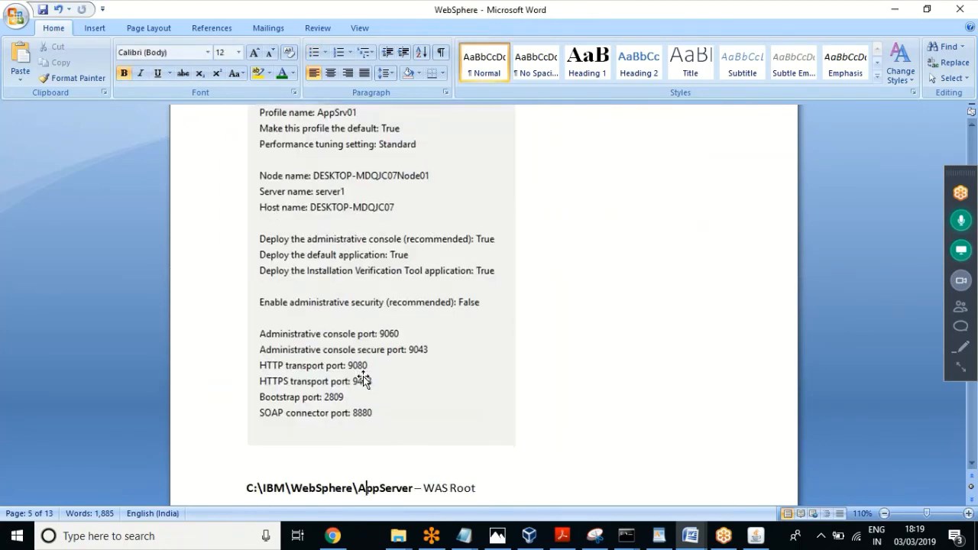
{"action": "scroll", "coordinate": [363, 379], "scroll_direction": "down", "scroll_amount": 6}
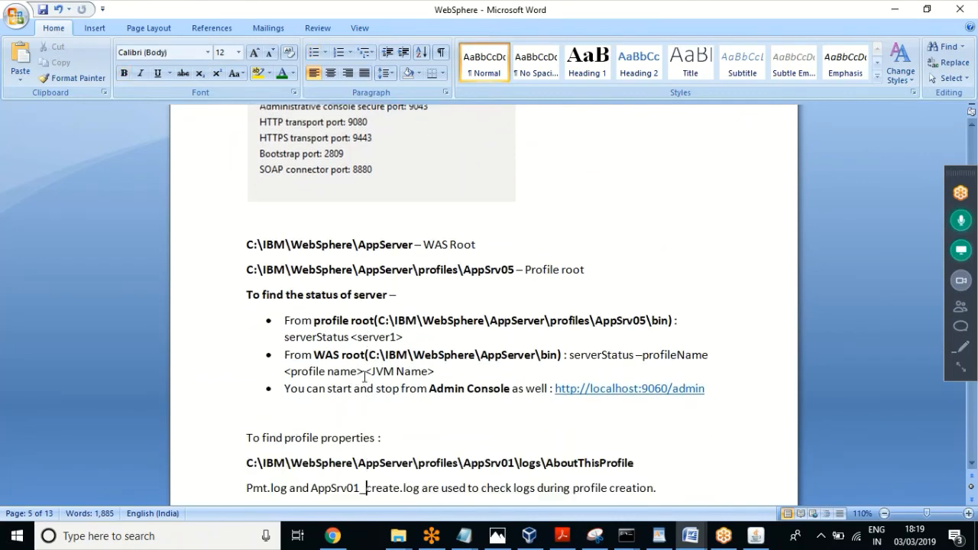
{"action": "key", "text": "Down"}
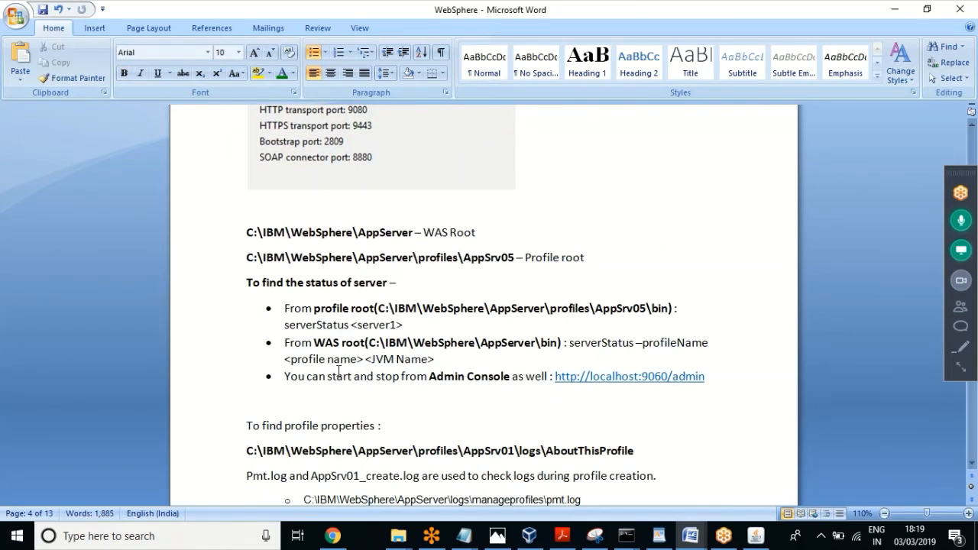
Step: Select the notes block running from the server status section through the example admin URL
{"action": "left_click", "coordinate": [339, 376]}
{"action": "left_click_drag", "start_coordinate": [707, 376], "coordinate": [246, 233]}
{"action": "left_click", "coordinate": [442, 310]}
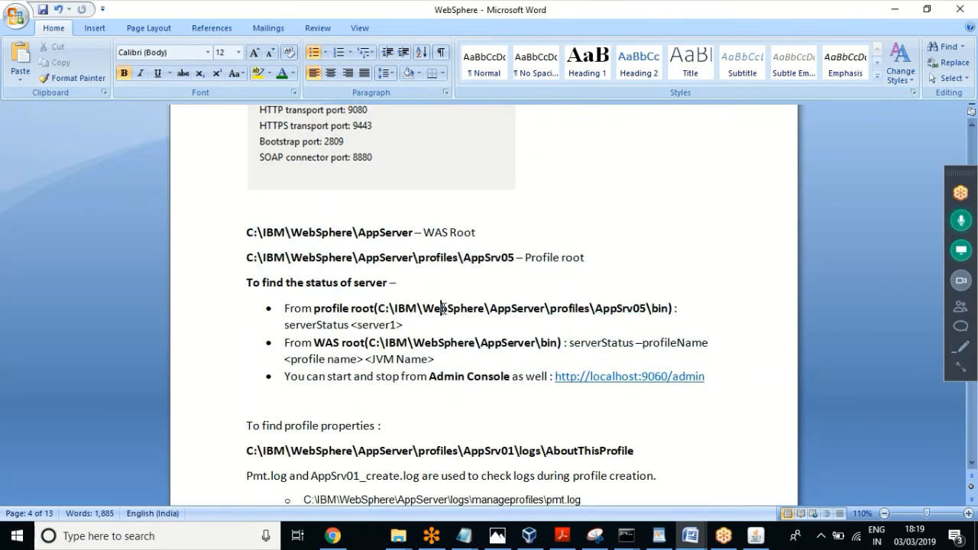
{"action": "key", "text": "Down"}
{"action": "key", "text": "Down"}
{"action": "key", "text": "Down"}
{"action": "key", "text": "Down"}
{"action": "key", "text": "Down"}
{"action": "key", "text": "Down"}
{"action": "key", "text": "Down"}
{"action": "key", "text": "Down"}
{"action": "key", "text": "Down"}
{"action": "key", "text": "Down"}
{"action": "key", "text": "Down"}
{"action": "key", "text": "Down"}
{"action": "key", "text": "Down"}
{"action": "key", "text": "Down"}
{"action": "key", "text": "Down"}
{"action": "key", "text": "Down"}
{"action": "key", "text": "Down"}
{"action": "key", "text": "Down"}
{"action": "key", "text": "Down"}
{"action": "key", "text": "Down"}
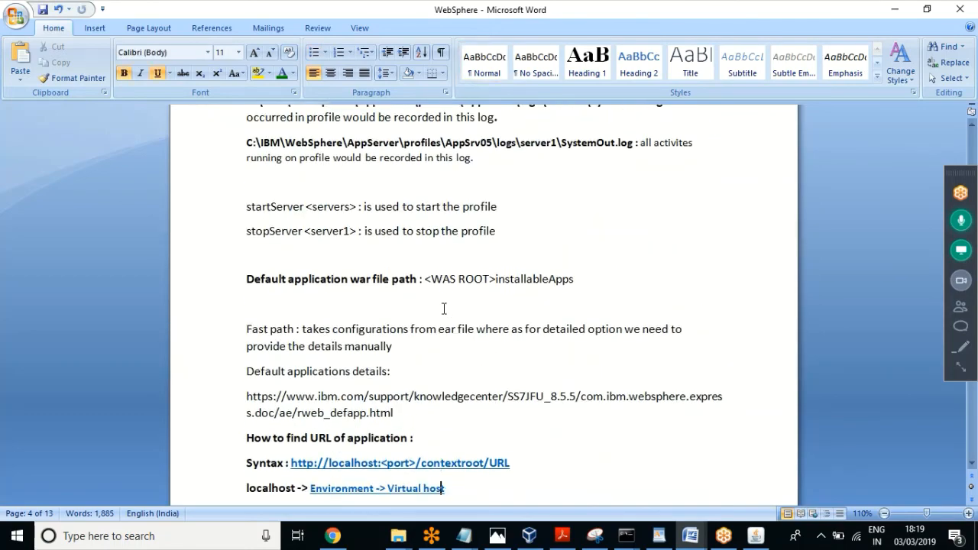
{"action": "key", "text": "Down"}
{"action": "key", "text": "Down"}
{"action": "key", "text": "Down"}
{"action": "key", "text": "Down"}
{"action": "key", "text": "Down"}
{"action": "key", "text": "Down"}
{"action": "key", "text": "Down"}
{"action": "key", "text": "Down"}
{"action": "key", "text": "Down"}
{"action": "key", "text": "Down"}
{"action": "key", "text": "Down"}
{"action": "key", "text": "Down"}
{"action": "key", "text": "Down"}
{"action": "key", "text": "Down"}
{"action": "key", "text": "Down"}
{"action": "key", "text": "Down"}
{"action": "key", "text": "Down"}
{"action": "key", "text": "Down"}
{"action": "key", "text": "Down"}
{"action": "key", "text": "Down"}
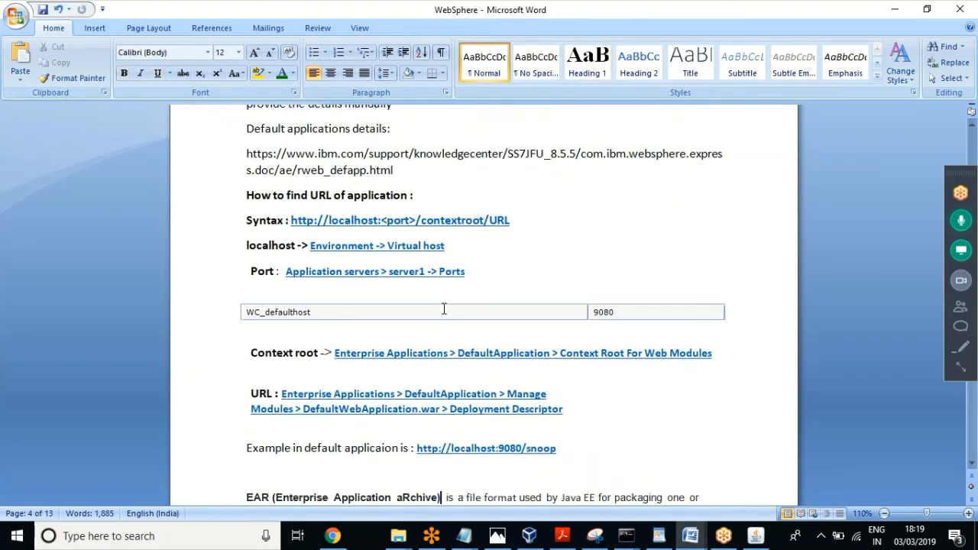
{"action": "key", "text": "Down"}
{"action": "key", "text": "Down"}
{"action": "key", "text": "Down"}
{"action": "key", "text": "Down"}
{"action": "key", "text": "Down"}
{"action": "key", "text": "Down"}
{"action": "key", "text": "Down"}
{"action": "key", "text": "Down"}
{"action": "key", "text": "Down"}
{"action": "key", "text": "Down"}
{"action": "key", "text": "Down"}
{"action": "key", "text": "Down"}
{"action": "key", "text": "Down"}
{"action": "key", "text": "Down"}
{"action": "key", "text": "Down"}
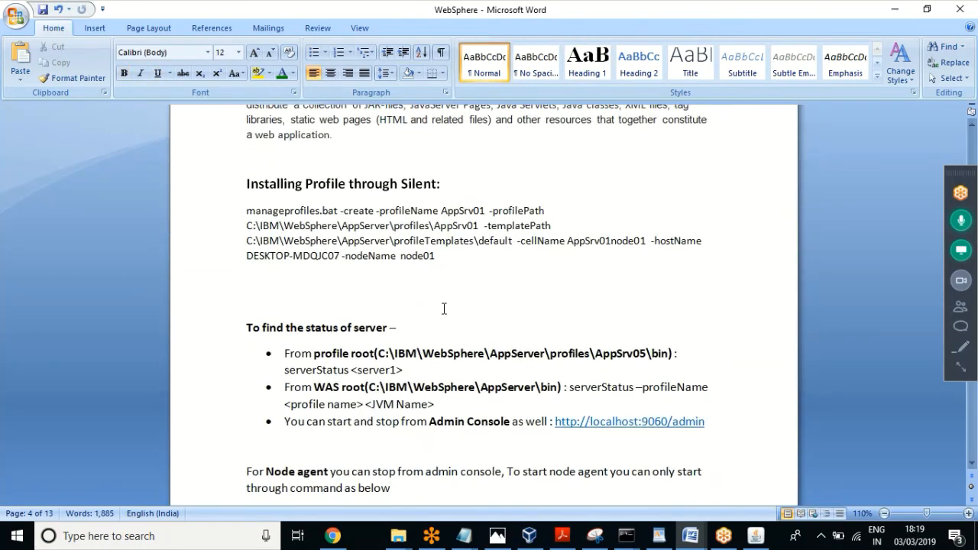
{"action": "key", "text": "Down"}
{"action": "key", "text": "Down"}
{"action": "key", "text": "Down"}
{"action": "key", "text": "Down"}
{"action": "key", "text": "Down"}
{"action": "key", "text": "Down"}
{"action": "key", "text": "Down"}
{"action": "key", "text": "Down"}
{"action": "key", "text": "Down"}
{"action": "key", "text": "Down"}
{"action": "key", "text": "Down"}
{"action": "key", "text": "Down"}
{"action": "key", "text": "Down"}
{"action": "key", "text": "Down"}
{"action": "key", "text": "Down"}
{"action": "key", "text": "Down"}
{"action": "key", "text": "Down"}
{"action": "key", "text": "Down"}
{"action": "key", "text": "Down"}
{"action": "key", "text": "Down"}
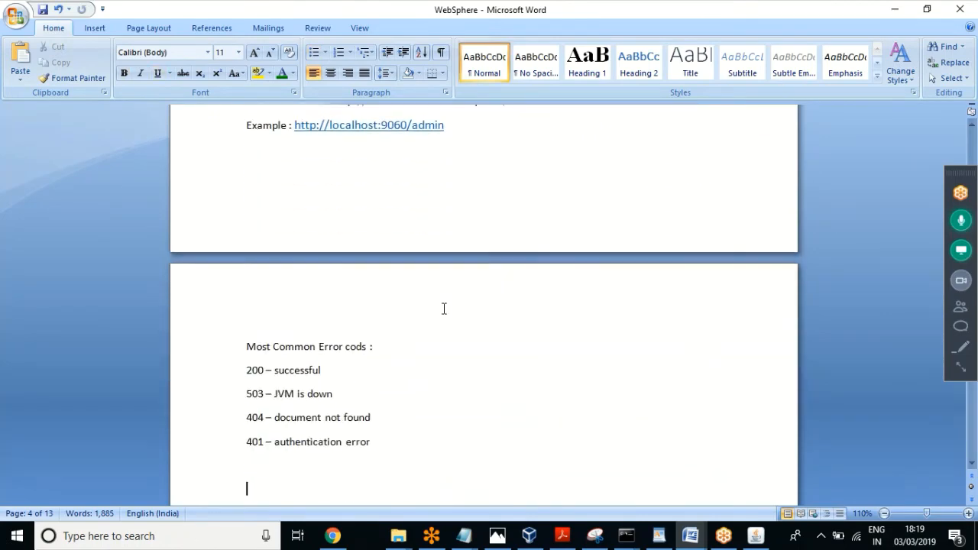
{"action": "key", "text": "Down"}
{"action": "key", "text": "Down"}
{"action": "key", "text": "Down"}
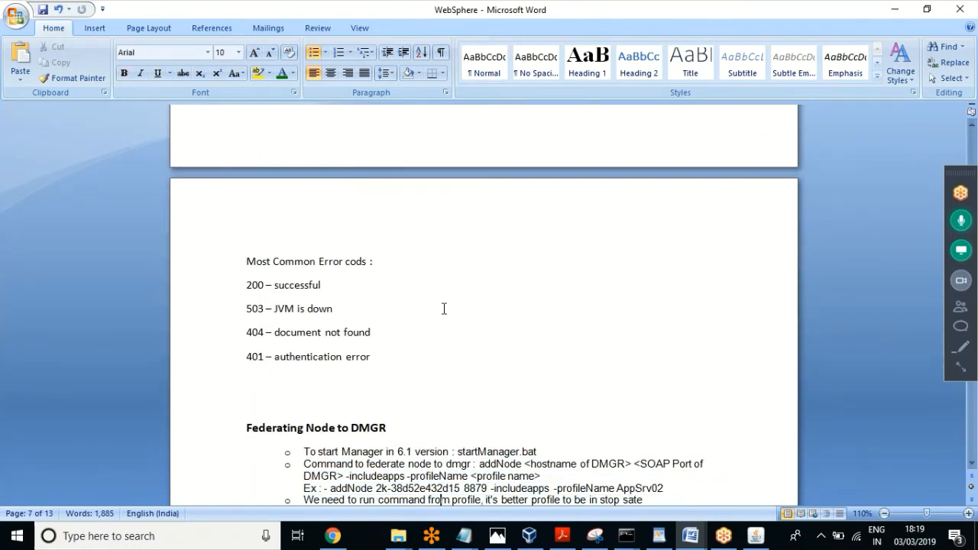
{"action": "key", "text": "Up"}
{"action": "key", "text": "Up"}
{"action": "key", "text": "Up"}
{"action": "key", "text": "Up"}
{"action": "key", "text": "Up"}
{"action": "key", "text": "Up"}
{"action": "key", "text": "Up"}
{"action": "key", "text": "Up"}
{"action": "key", "text": "Up"}
{"action": "key", "text": "Up"}
{"action": "key", "text": "Up"}
{"action": "key", "text": "Up"}
{"action": "key", "text": "Up"}
{"action": "key", "text": "Up"}
{"action": "key", "text": "Up"}
{"action": "key", "text": "Up"}
{"action": "key", "text": "Up"}
{"action": "key", "text": "Up"}
{"action": "key", "text": "Up"}
{"action": "key", "text": "Up"}
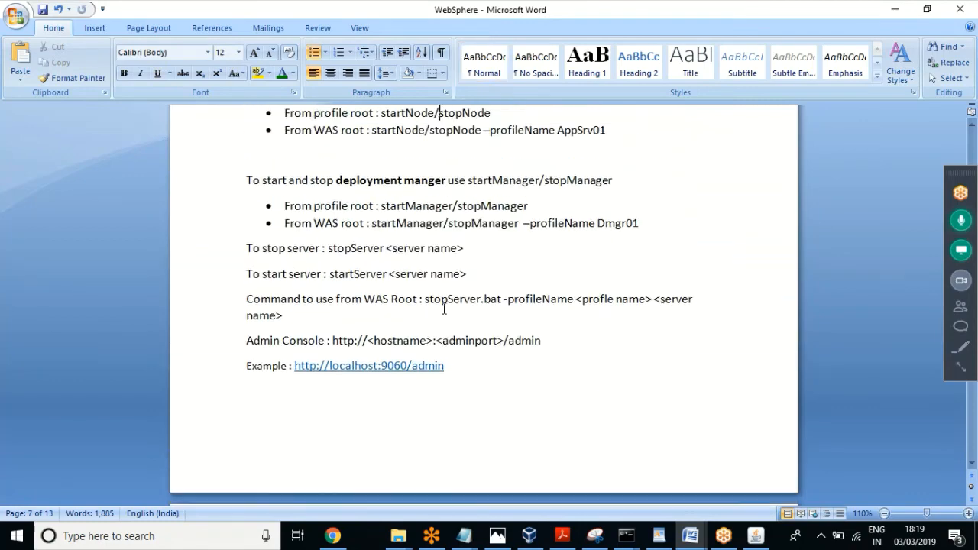
{"action": "key", "text": "Up"}
{"action": "key", "text": "Up"}
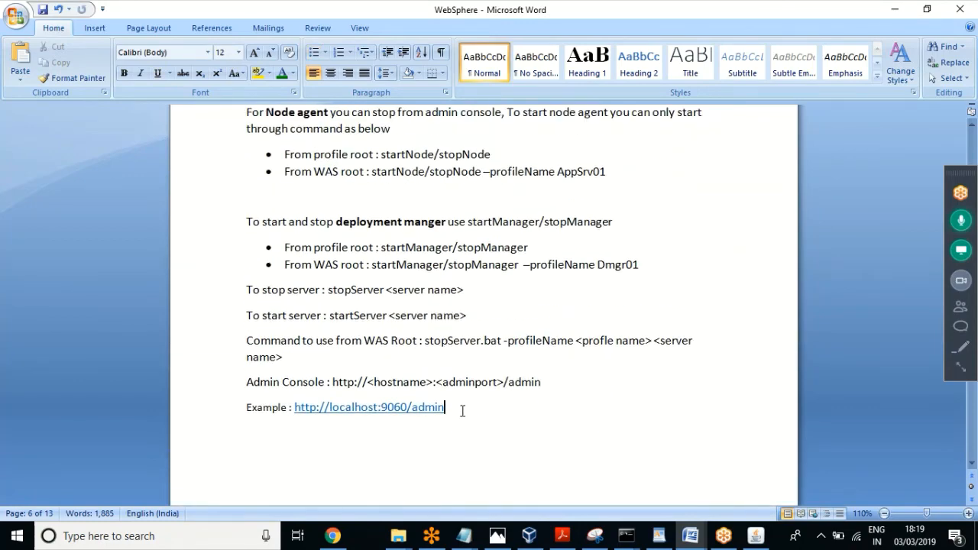
{"action": "left_click_drag", "start_coordinate": [463, 410], "coordinate": [221, 166]}
Step: Move the server status block below the addNode command, above To Configure Cluster, and save
{"action": "key", "text": "Delete"}
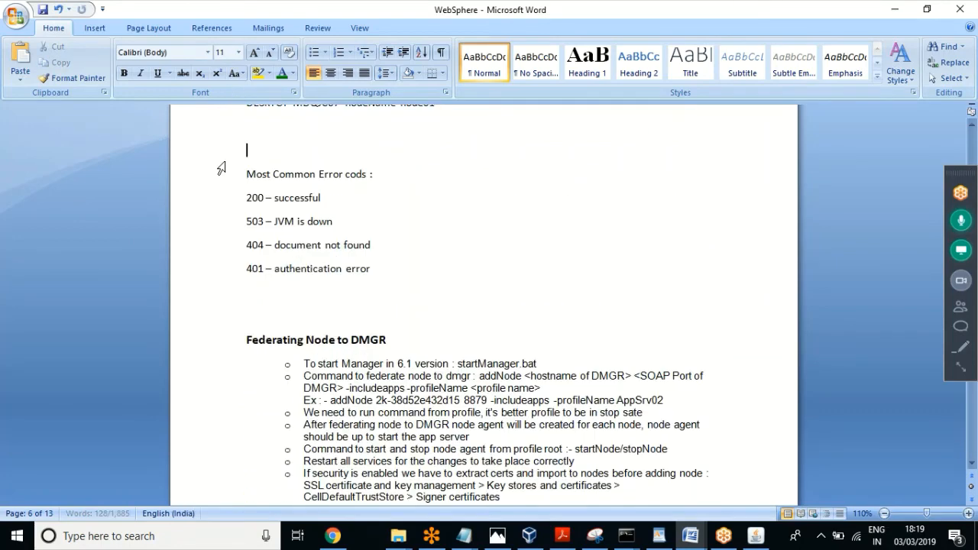
{"action": "left_click", "coordinate": [473, 376]}
{"action": "key", "text": "Down"}
{"action": "key", "text": "Down"}
{"action": "key", "text": "Down"}
{"action": "key", "text": "Down"}
{"action": "key", "text": "Down"}
{"action": "key", "text": "Down"}
{"action": "key", "text": "Down"}
{"action": "key", "text": "Down"}
{"action": "key", "text": "Down"}
{"action": "key", "text": "Down"}
{"action": "key", "text": "Down"}
{"action": "key", "text": "Down"}
{"action": "key", "text": "Down"}
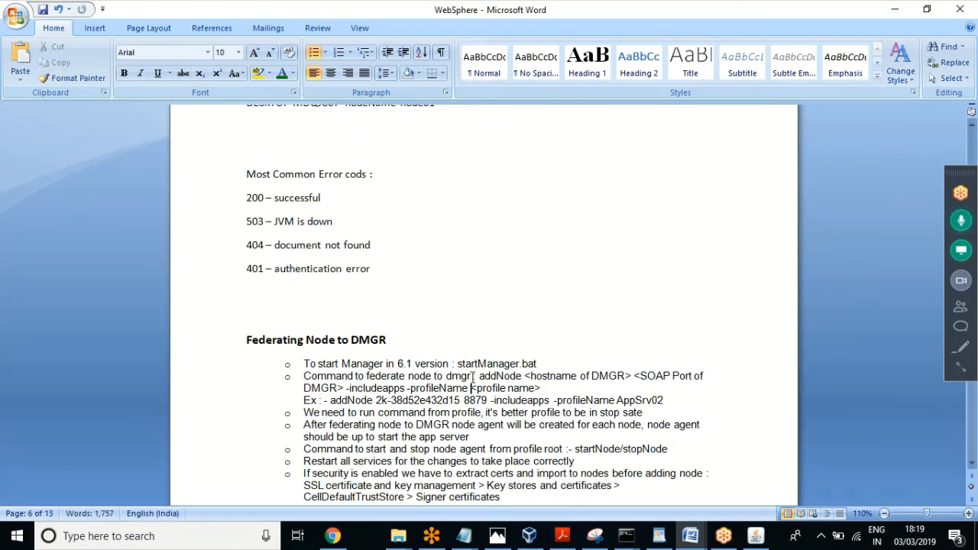
{"action": "key", "text": "Down"}
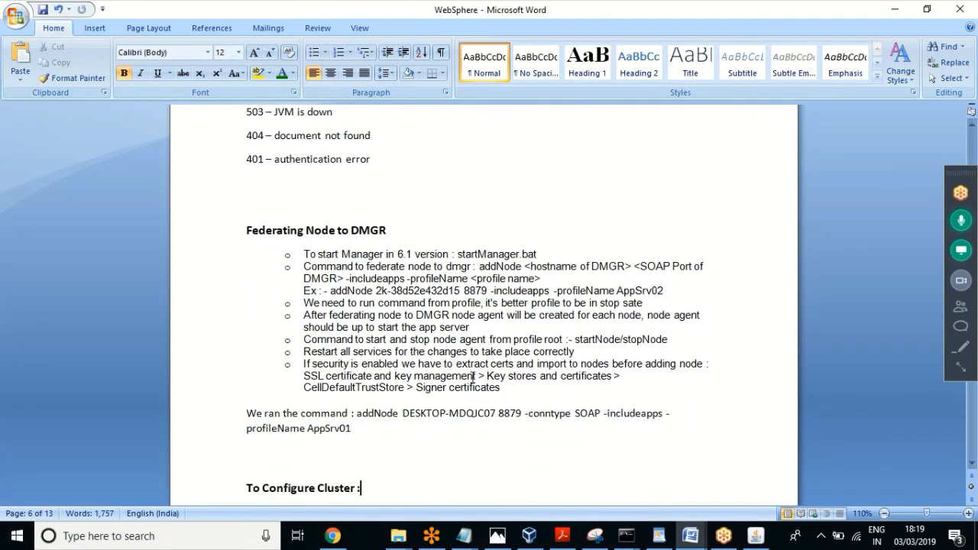
{"action": "key", "text": "Up"}
{"action": "key", "text": "ctrl+v"}
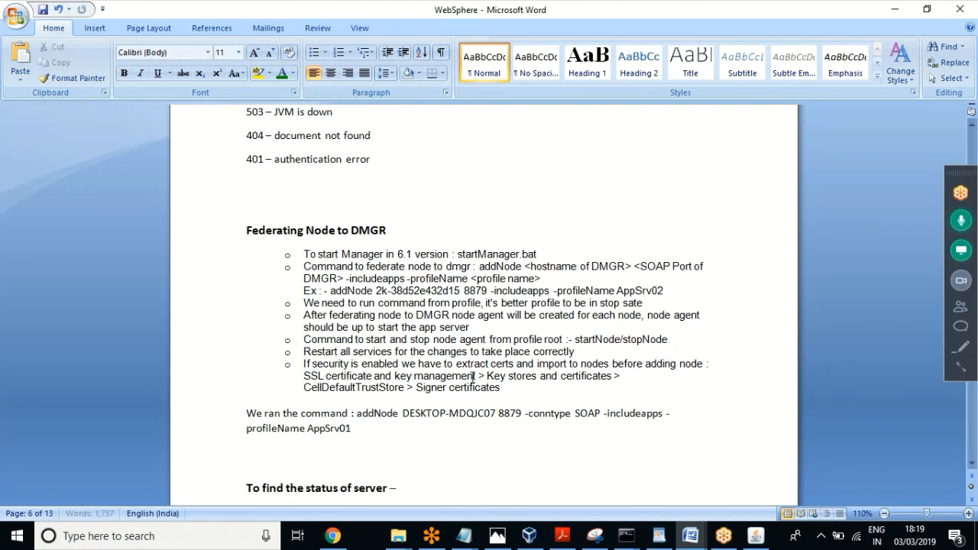
{"action": "key", "text": "ctrl+s"}
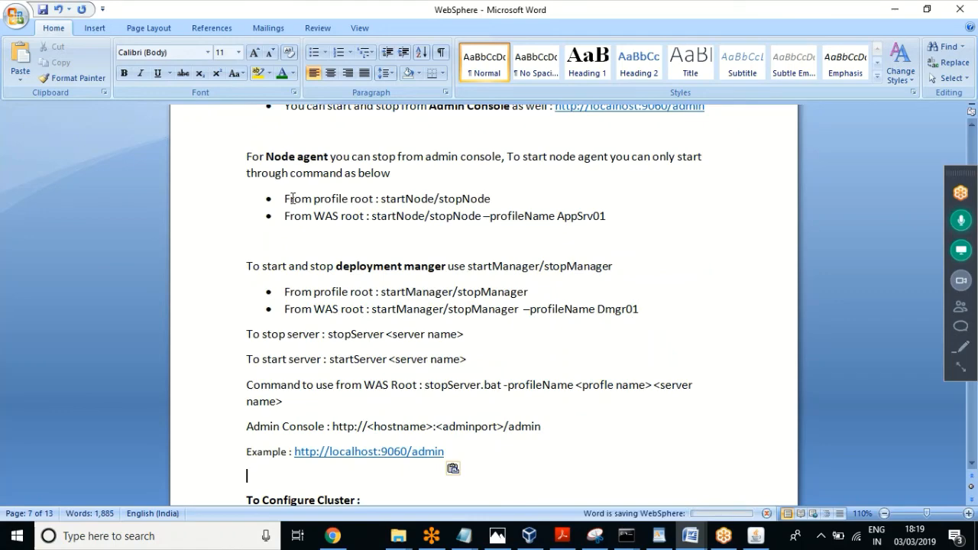
Step: Review the relocated deployment manager, node agent and server start/stop notes
{"action": "left_click", "coordinate": [324, 309]}
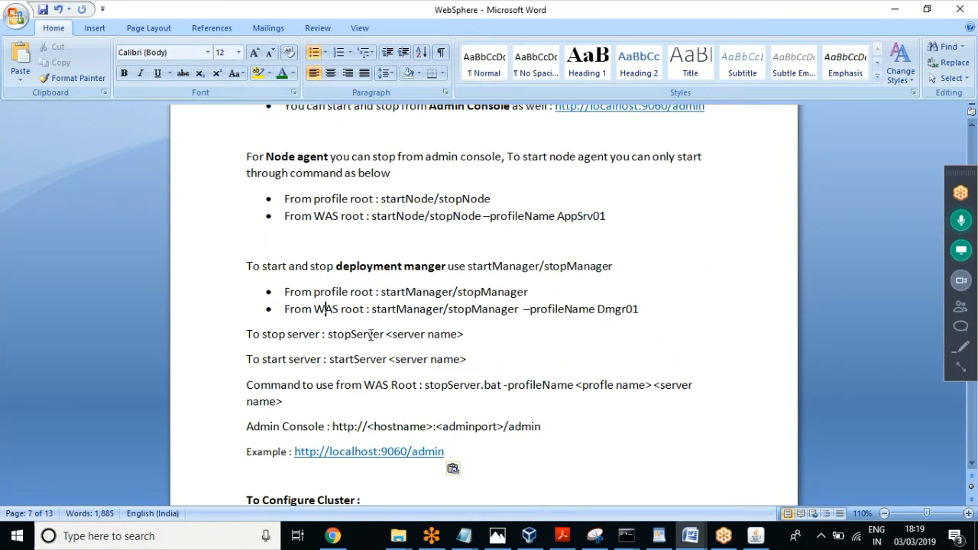
{"action": "left_click", "coordinate": [370, 338]}
{"action": "key", "text": "Up"}
{"action": "key", "text": "Up"}
{"action": "key", "text": "Up"}
{"action": "key", "text": "Up"}
{"action": "key", "text": "Up"}
{"action": "key", "text": "Up"}
{"action": "key", "text": "Up"}
{"action": "key", "text": "Up"}
{"action": "key", "text": "Up"}
{"action": "key", "text": "Up"}
{"action": "key", "text": "Up"}
{"action": "key", "text": "Up"}
{"action": "key", "text": "Up"}
{"action": "key", "text": "Up"}
{"action": "key", "text": "Up"}
{"action": "key", "text": "Up"}
{"action": "key", "text": "Up"}
{"action": "key", "text": "Up"}
{"action": "key", "text": "Up"}
{"action": "key", "text": "Up"}
{"action": "key", "text": "Up"}
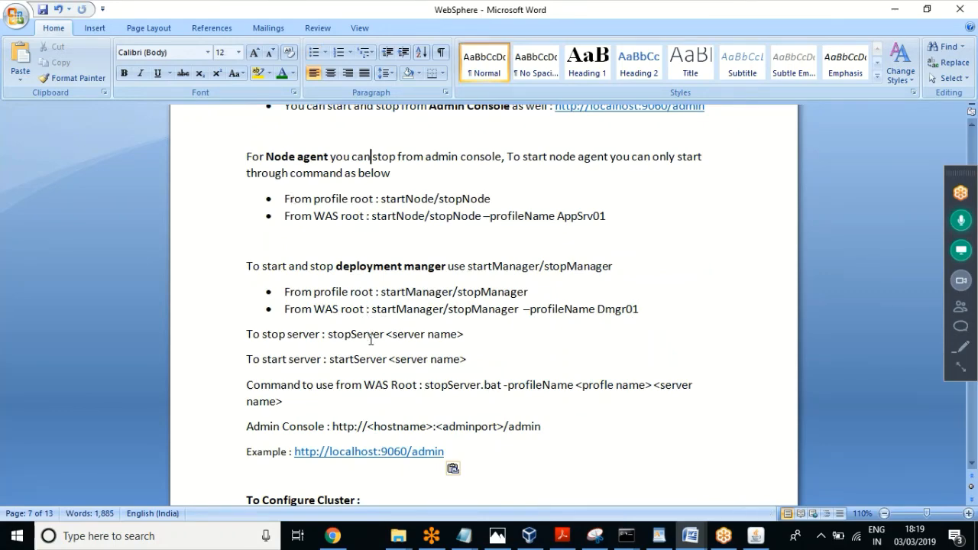
{"action": "key", "text": "Up"}
{"action": "key", "text": "Up"}
{"action": "key", "text": "Up"}
{"action": "key", "text": "Up"}
{"action": "key", "text": "Up"}
{"action": "key", "text": "Up"}
{"action": "key", "text": "Up"}
{"action": "key", "text": "Up"}
{"action": "key", "text": "Up"}
{"action": "key", "text": "Up"}
{"action": "key", "text": "Up"}
{"action": "key", "text": "Up"}
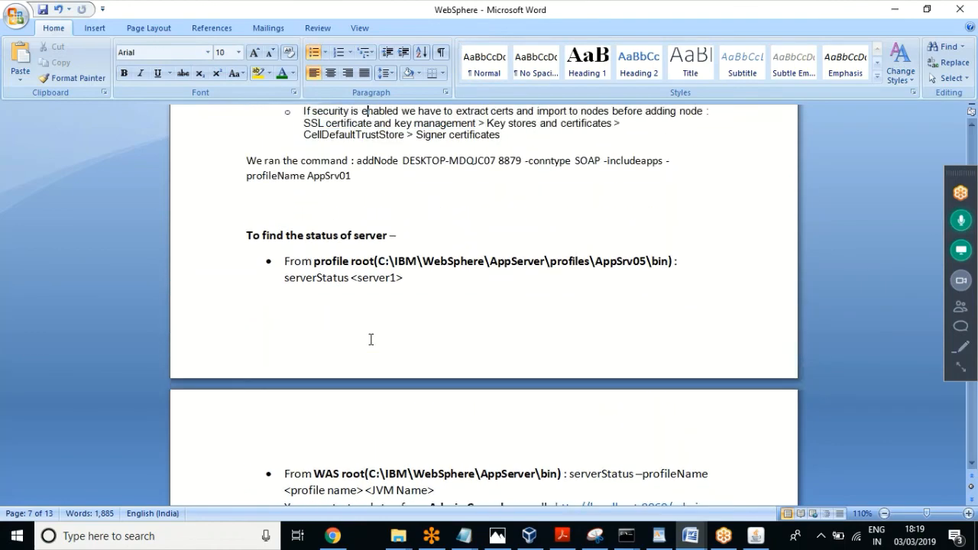
{"action": "key", "text": "Up"}
{"action": "key", "text": "Up"}
{"action": "key", "text": "Up"}
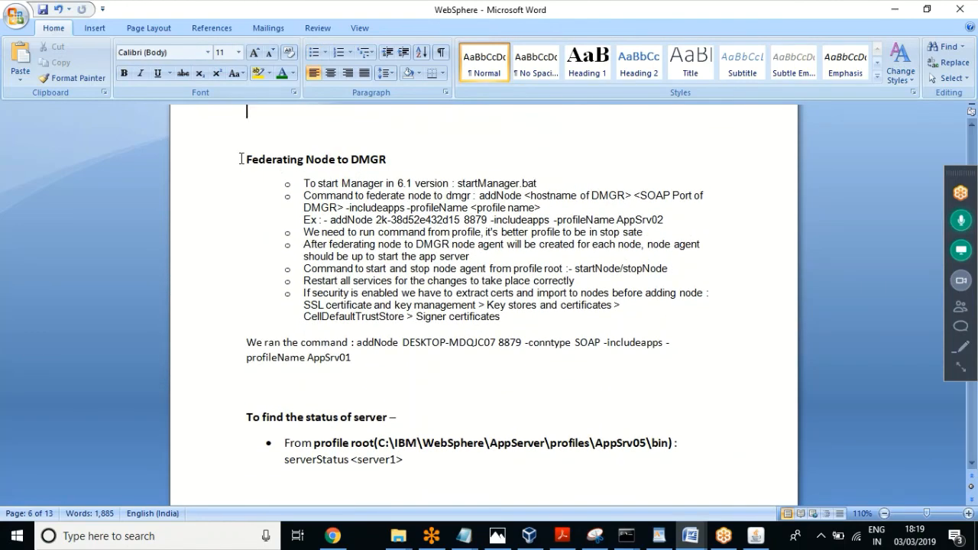
{"action": "left_click_drag", "start_coordinate": [241, 159], "coordinate": [359, 359]}
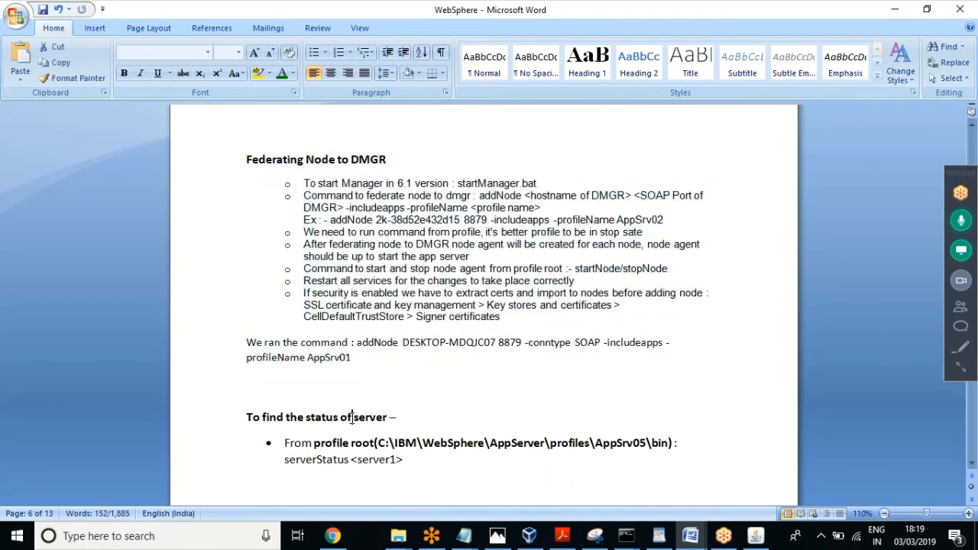
{"action": "left_click", "coordinate": [352, 417]}
{"action": "key", "text": "Down"}
{"action": "key", "text": "Down"}
{"action": "key", "text": "Down"}
{"action": "key", "text": "Down"}
{"action": "key", "text": "Down"}
{"action": "key", "text": "Down"}
{"action": "key", "text": "Down"}
{"action": "key", "text": "Down"}
{"action": "key", "text": "Down"}
{"action": "key", "text": "Down"}
{"action": "key", "text": "Down"}
{"action": "key", "text": "Down"}
{"action": "key", "text": "Down"}
{"action": "key", "text": "Down"}
{"action": "key", "text": "Down"}
{"action": "key", "text": "Down"}
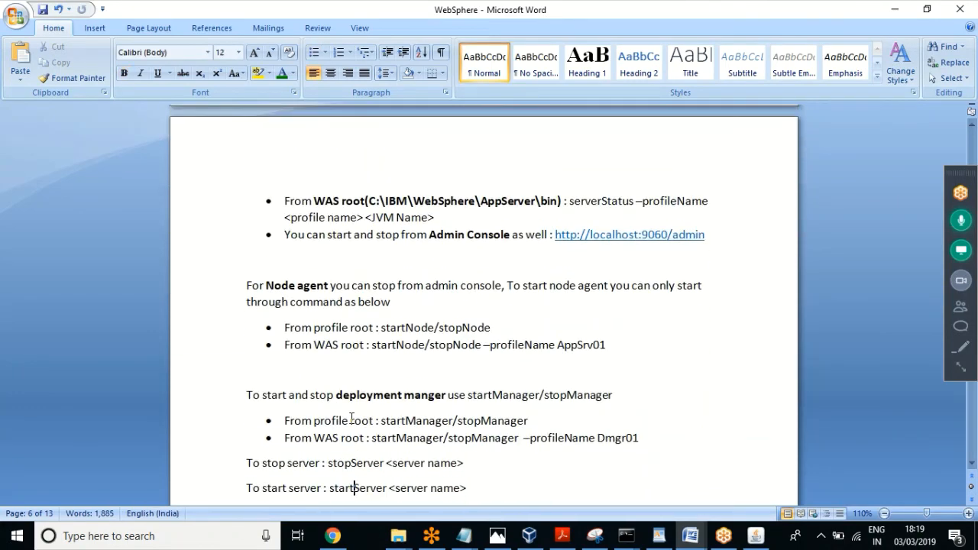
{"action": "key", "text": "Down"}
{"action": "key", "text": "Down"}
{"action": "key", "text": "Down"}
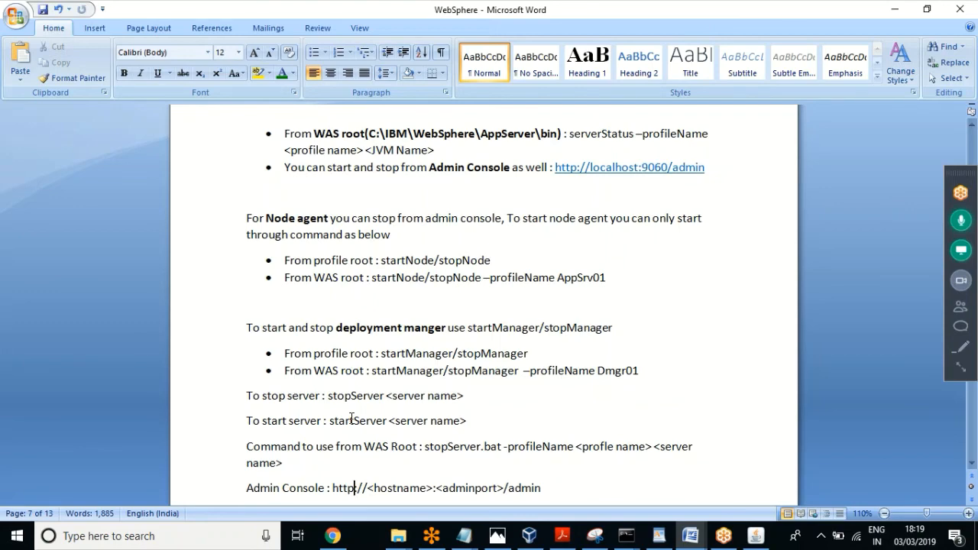
{"action": "left_click", "coordinate": [424, 353]}
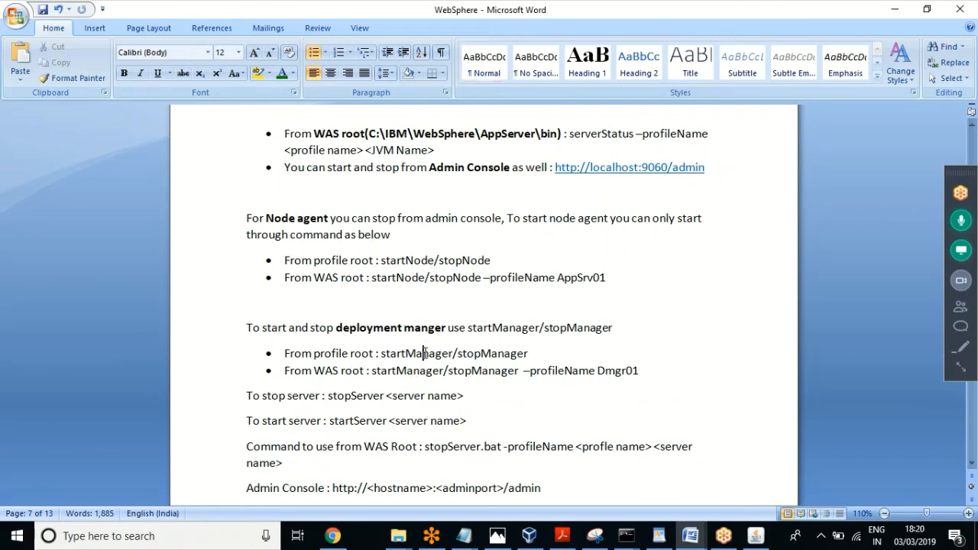
{"action": "left_click", "coordinate": [440, 257]}
{"action": "left_click", "coordinate": [369, 394]}
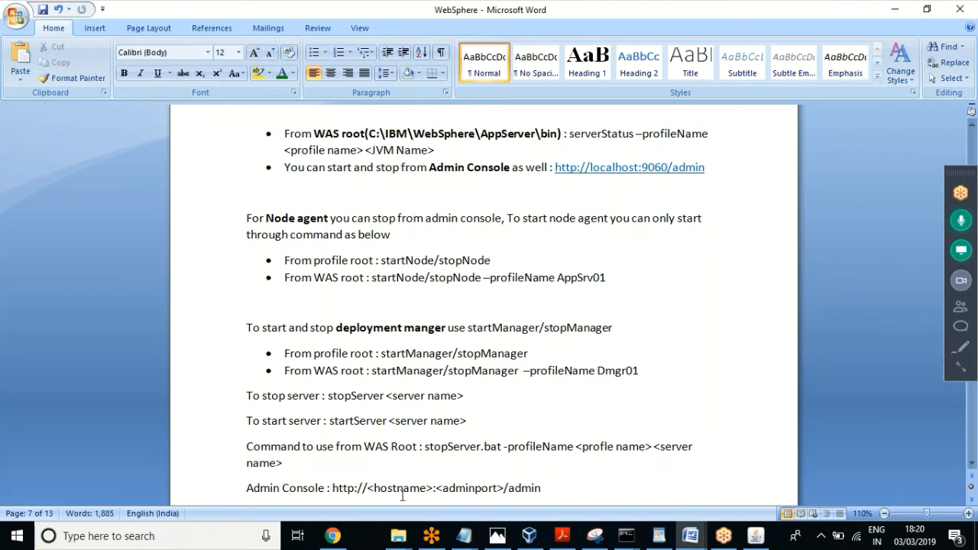
Step: Check the AppSrv04 stopNode output showing server1 and nodeagent stopped, then return to the Node agents page
{"action": "mouse_move", "coordinate": [626, 535]}
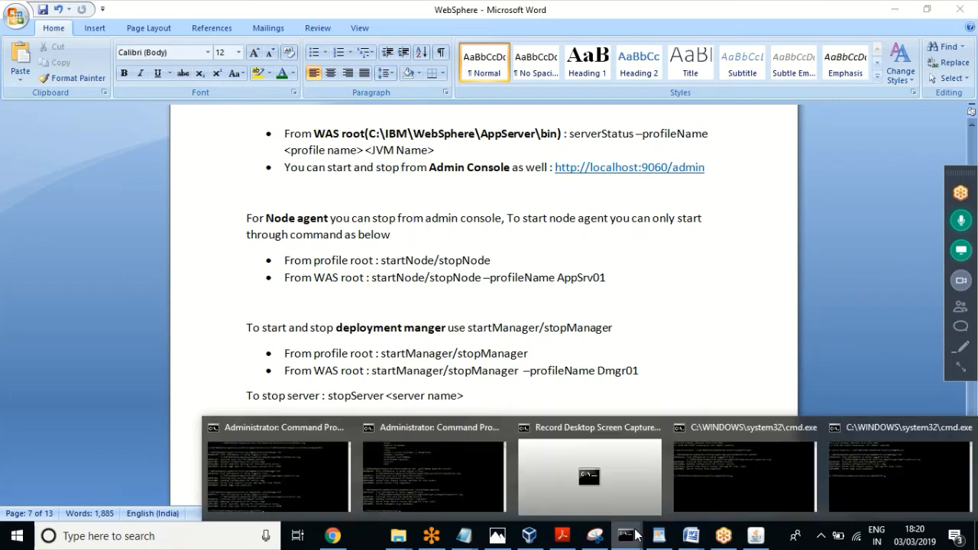
{"action": "left_click", "coordinate": [430, 504]}
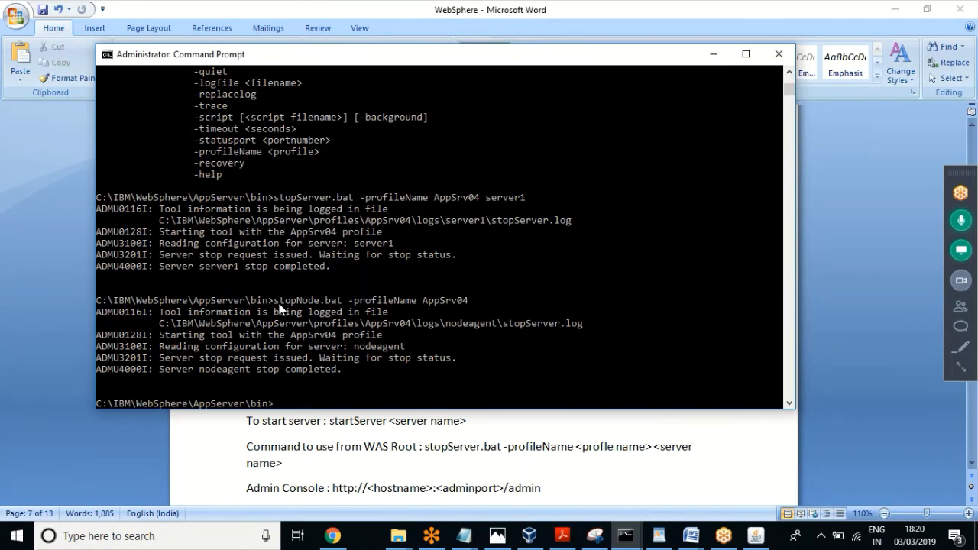
{"action": "left_click_drag", "start_coordinate": [276, 299], "coordinate": [441, 295]}
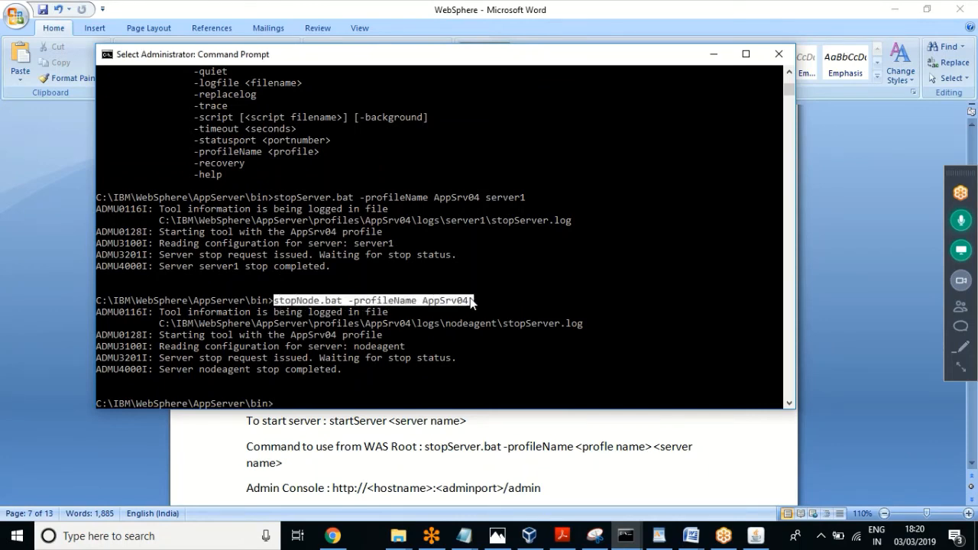
{"action": "left_click", "coordinate": [316, 369]}
{"action": "left_click_drag", "start_coordinate": [355, 368], "coordinate": [90, 301]}
{"action": "right_click", "coordinate": [386, 348]}
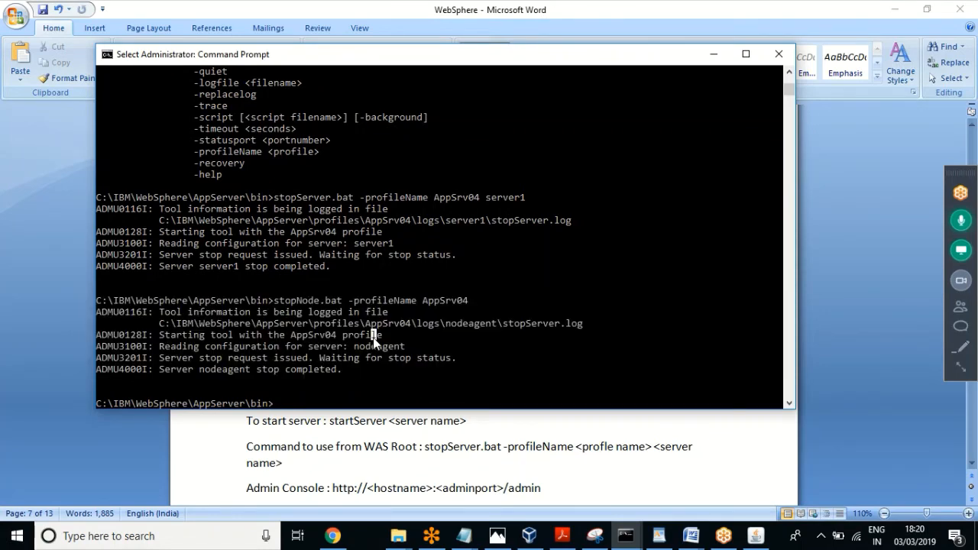
{"action": "left_click", "coordinate": [333, 536]}
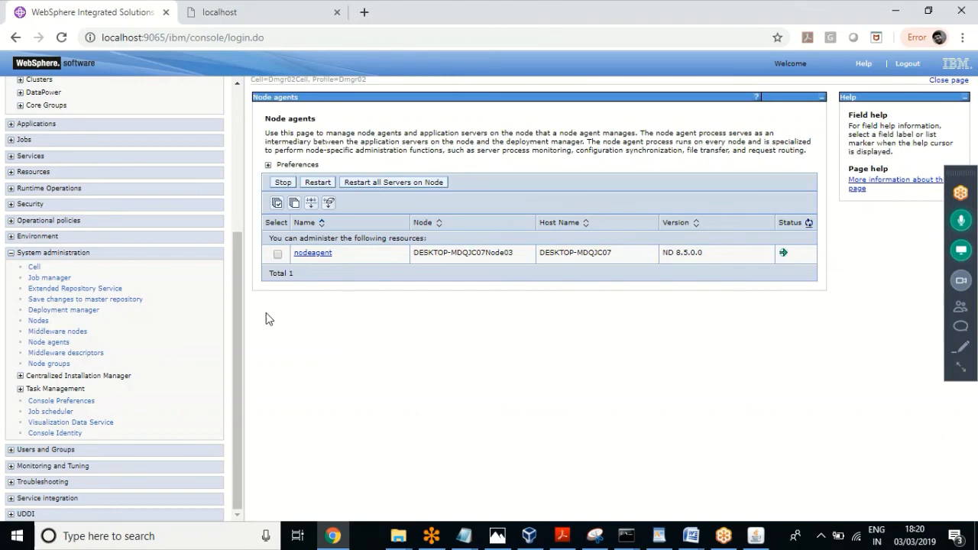
{"action": "scroll", "coordinate": [237, 329], "scroll_direction": "up", "scroll_amount": 1}
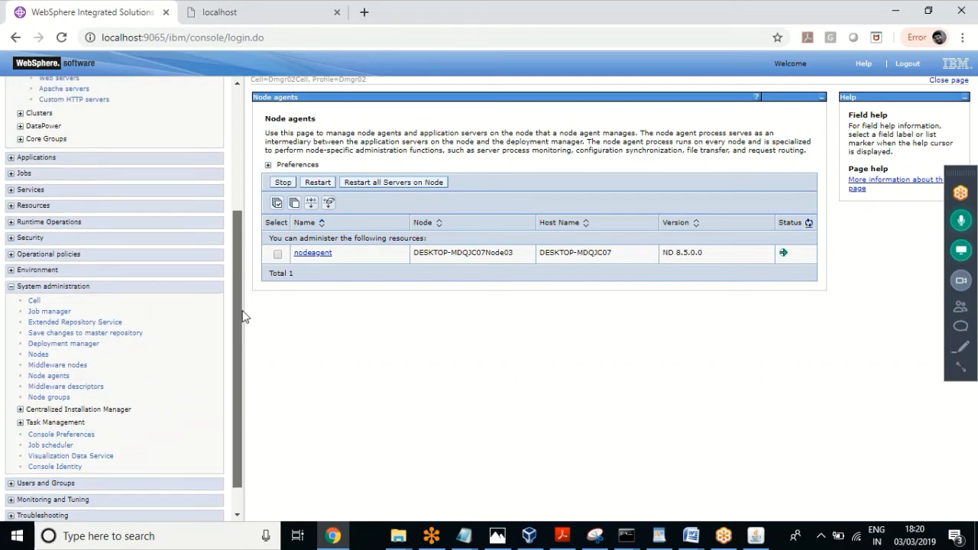
{"action": "scroll", "coordinate": [234, 340], "scroll_direction": "down", "scroll_amount": 1}
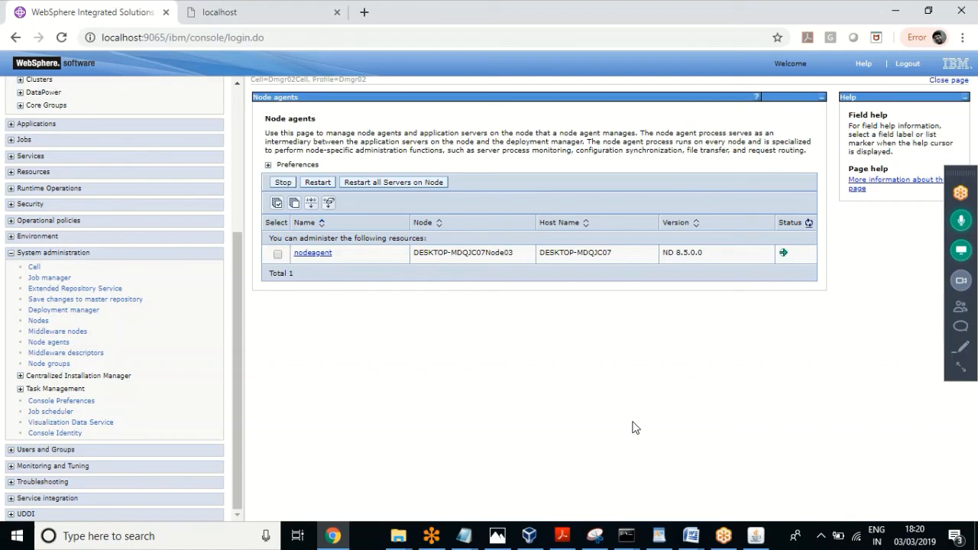
{"action": "left_click", "coordinate": [961, 369]}
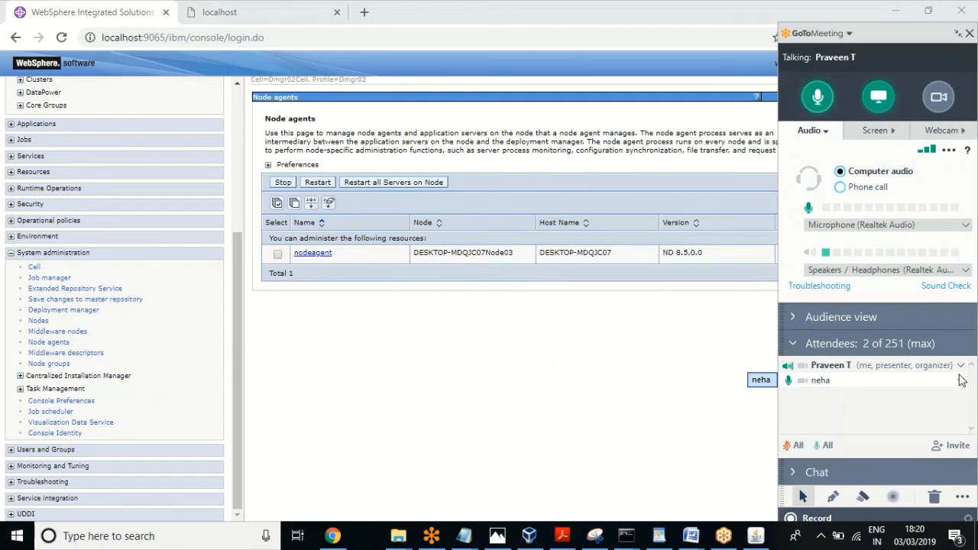
Step: Nudge the GoToMeeting control panel slightly higher on screen
{"action": "left_click_drag", "start_coordinate": [906, 33], "coordinate": [902, 18]}
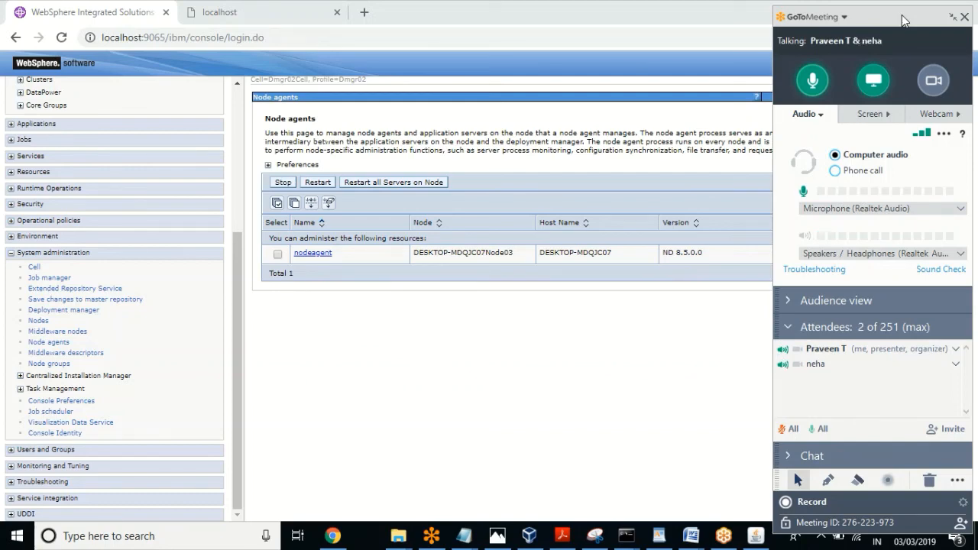
Step: Stop screen sharing, mute the microphone, collapse the meeting panel and stop the screen recording
{"action": "left_click", "coordinate": [868, 79]}
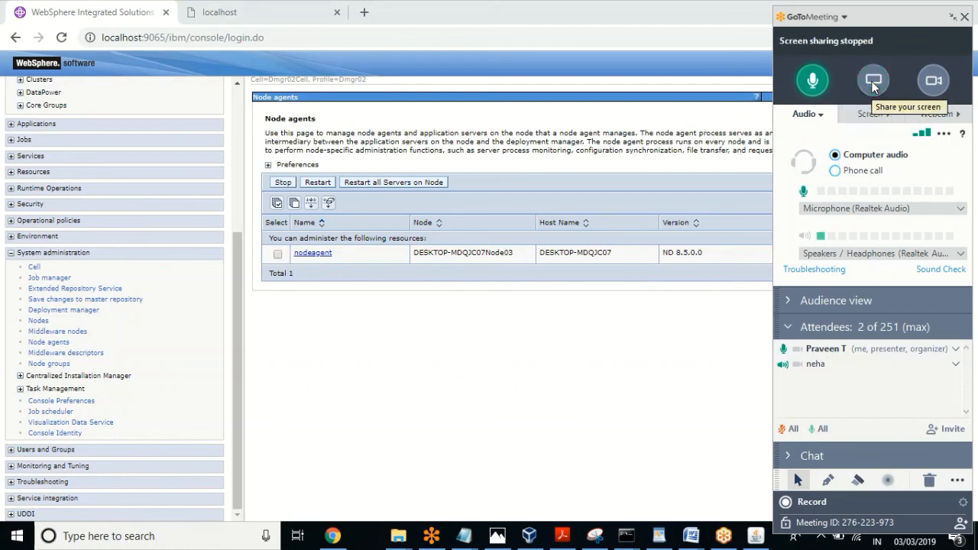
{"action": "left_click", "coordinate": [813, 79]}
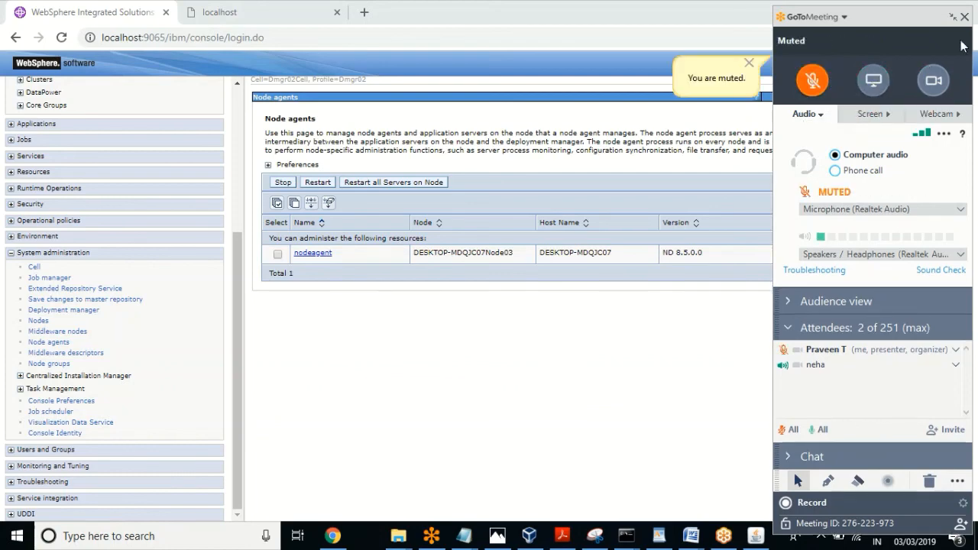
{"action": "left_click", "coordinate": [953, 17]}
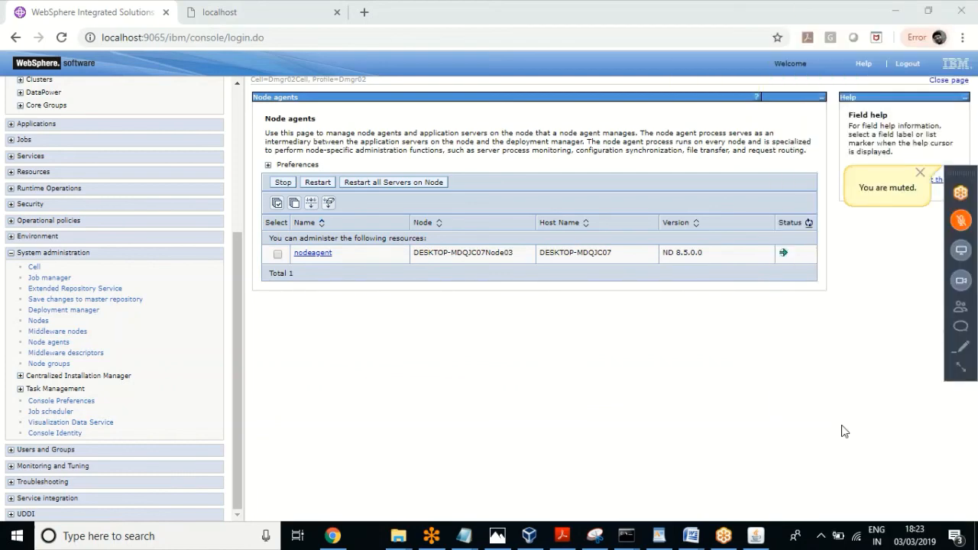
{"action": "left_click", "coordinate": [756, 536]}
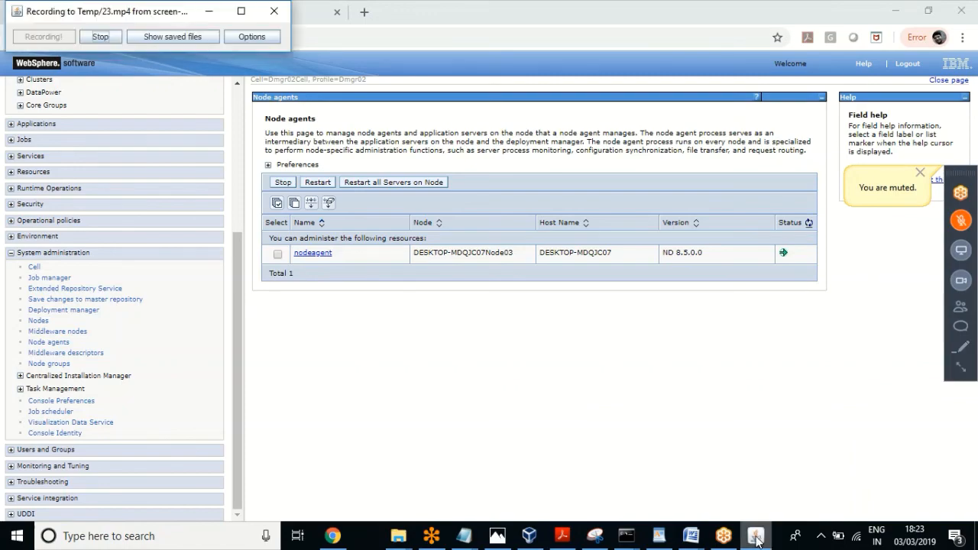
{"action": "left_click", "coordinate": [100, 36]}
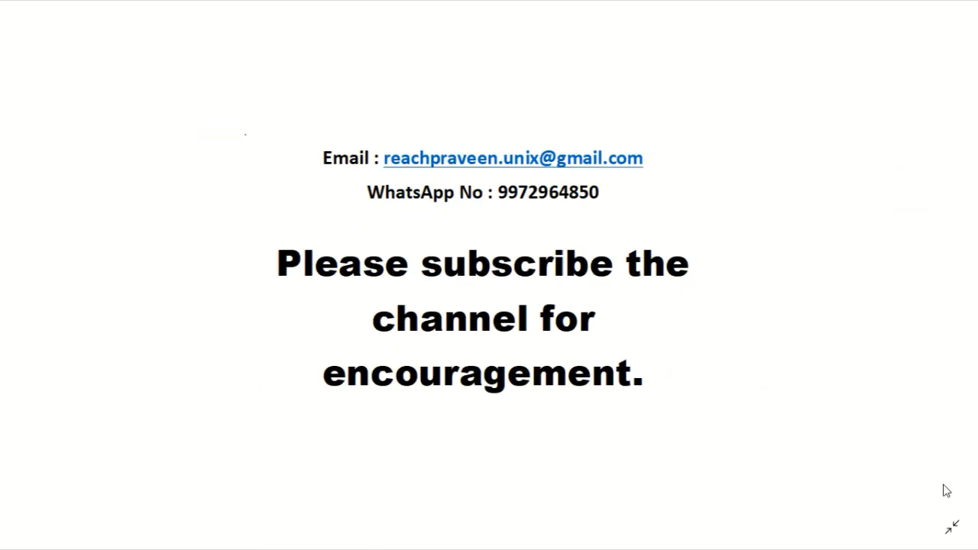